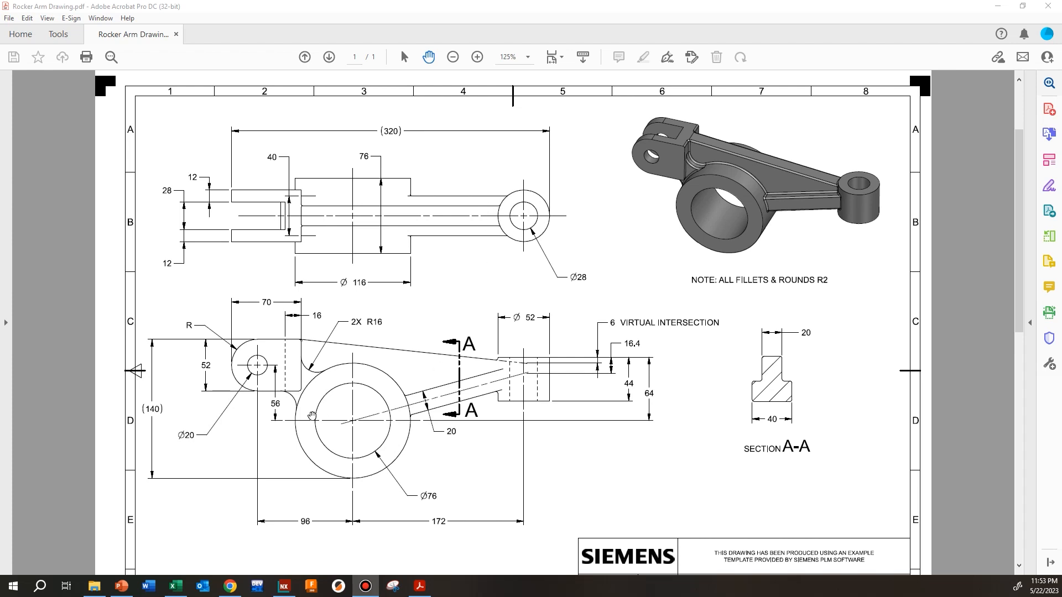
Examine the rocker arm drawing's views, dimensions and title block, and switch to NX.
scroll(422, 379, "down", 1)
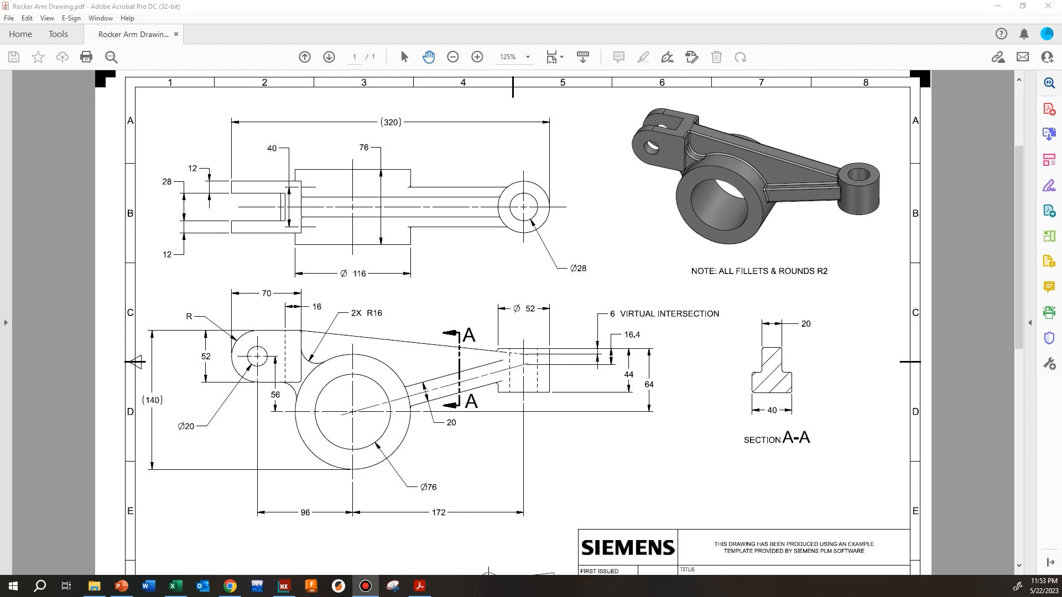
scroll(562, 385, "down", 2)
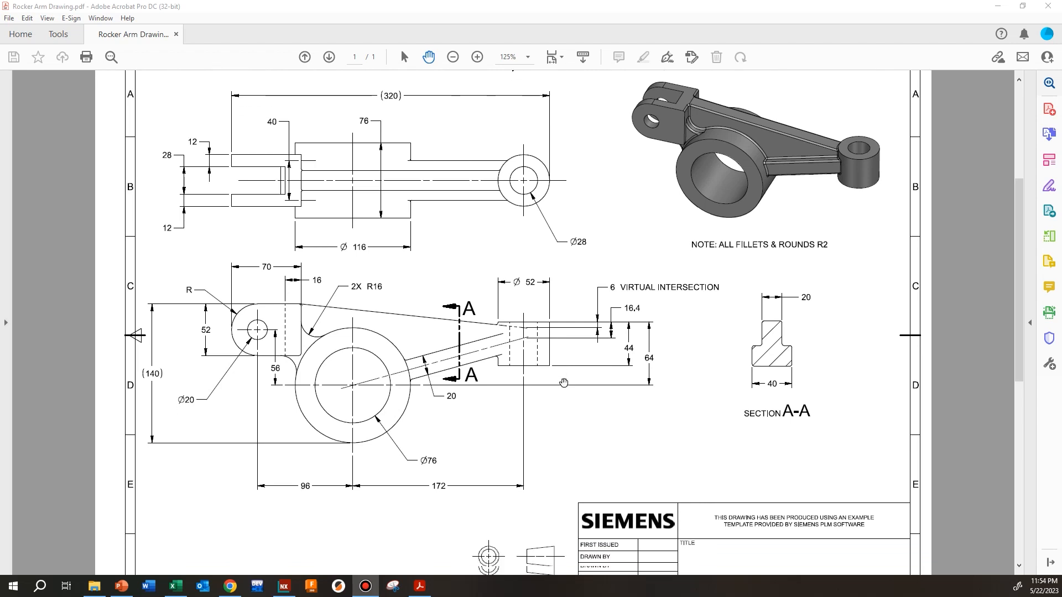
scroll(564, 383, "down", 2)
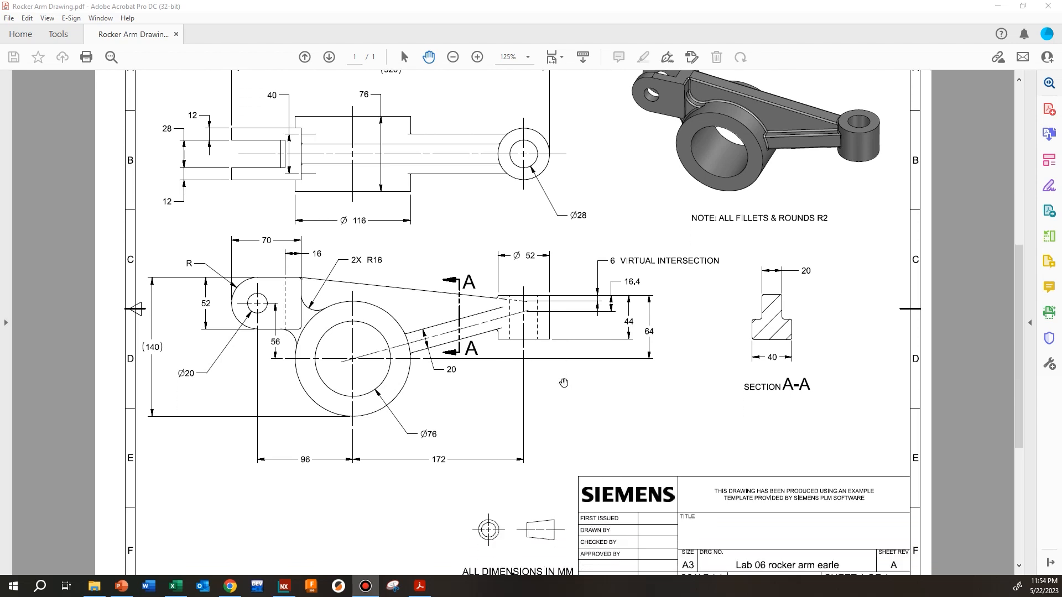
scroll(563, 383, "down", 1)
left_click(996, 6)
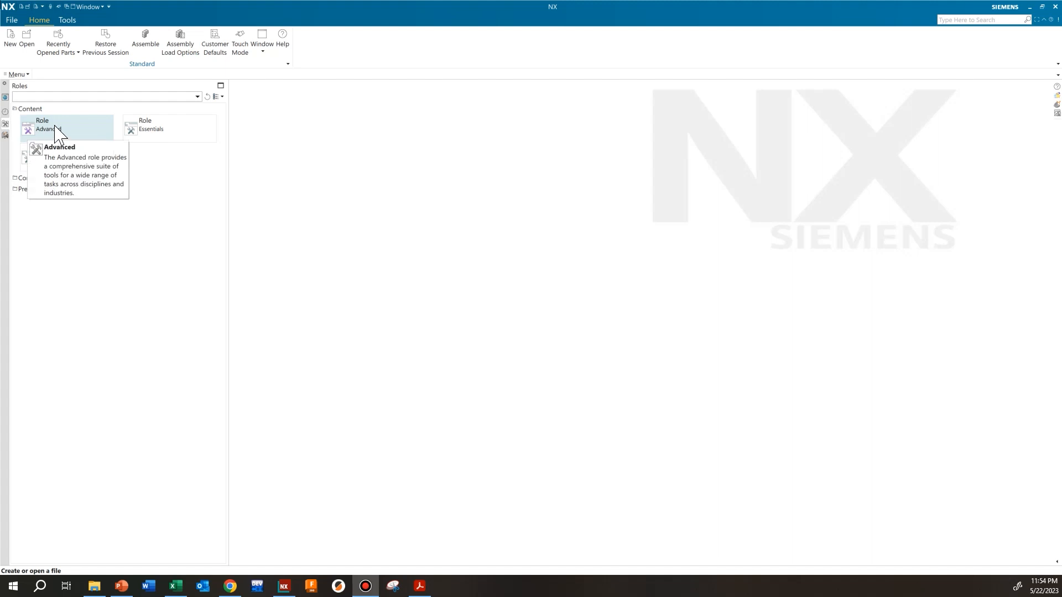
Create a new part from the millimetre Model template, named LAB06A_ followed by the account's user name.
left_click(12, 39)
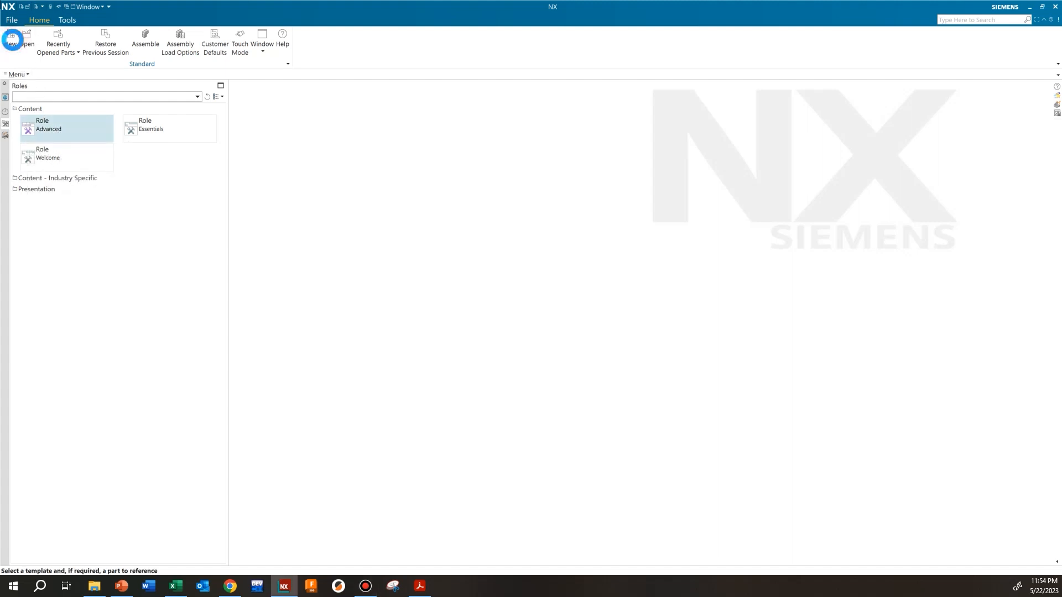
left_click(308, 170)
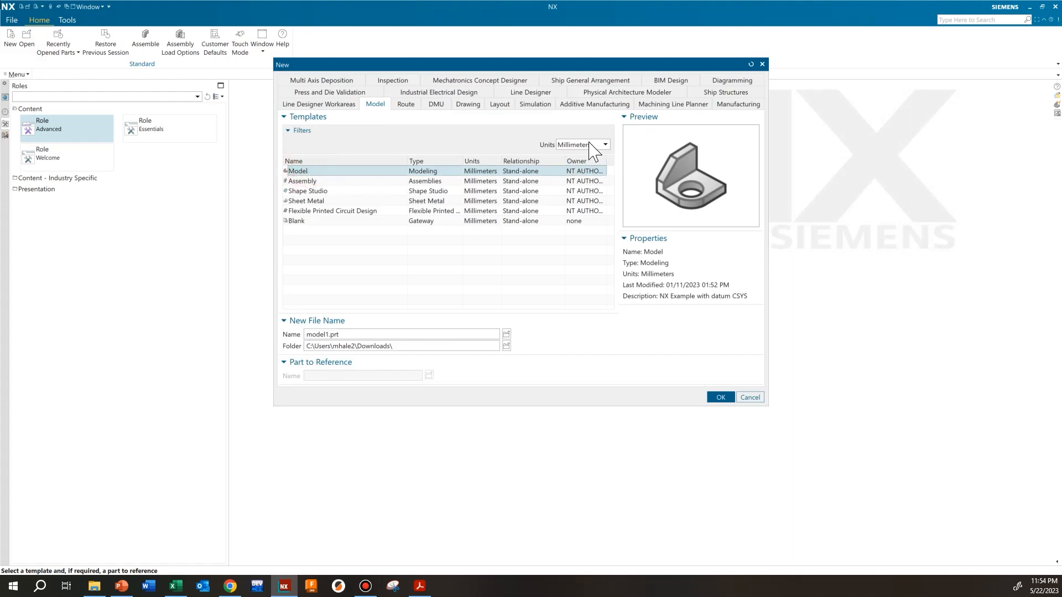
left_click(357, 334)
double_click(313, 334)
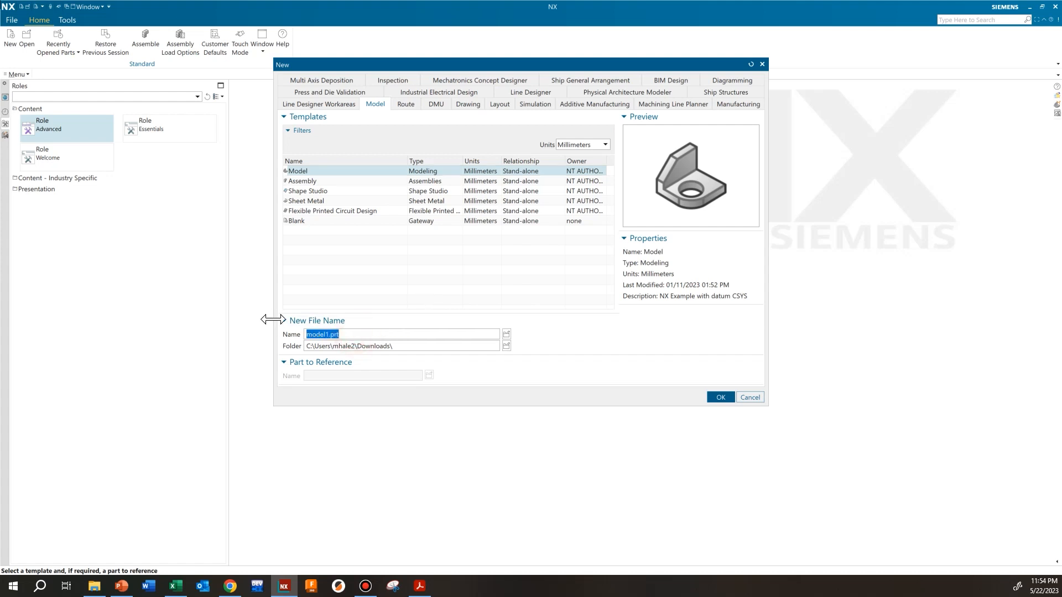
type("LAB06A_mhale2")
left_click(721, 398)
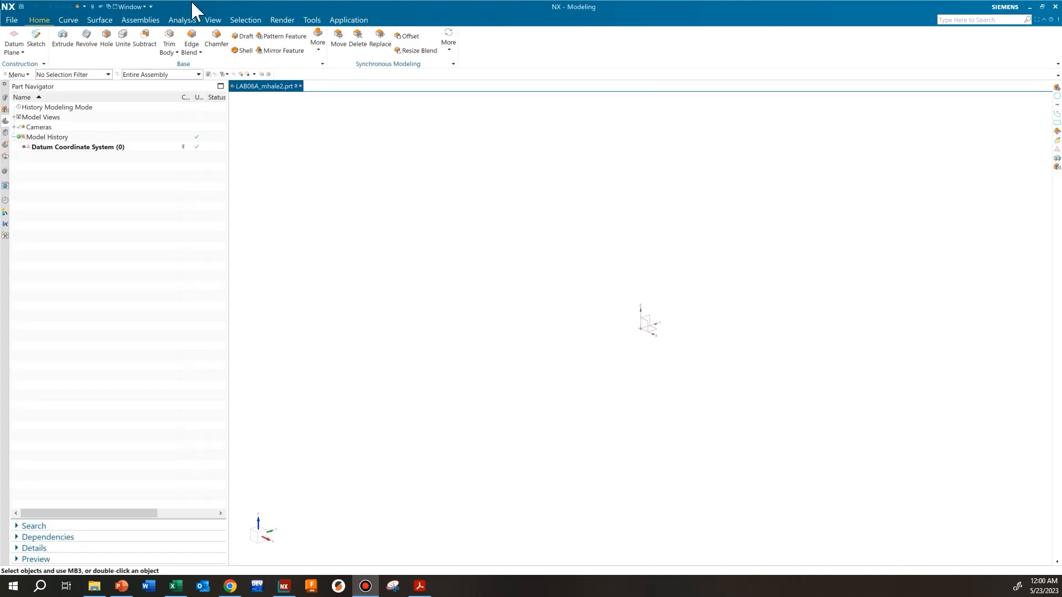
Start a new sketch on the Front principal plane.
left_click(38, 41)
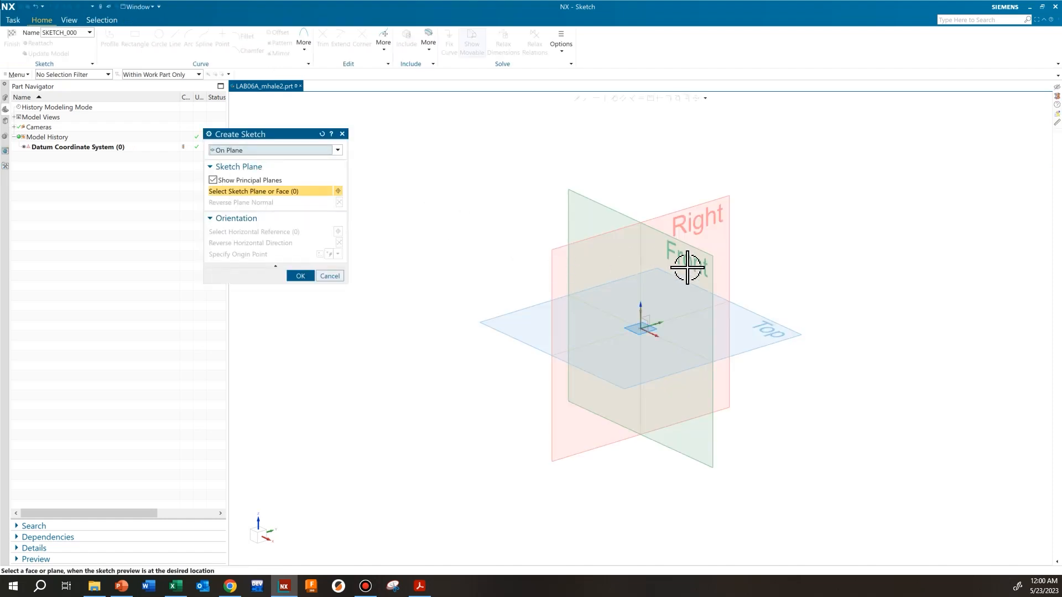
left_click(711, 262)
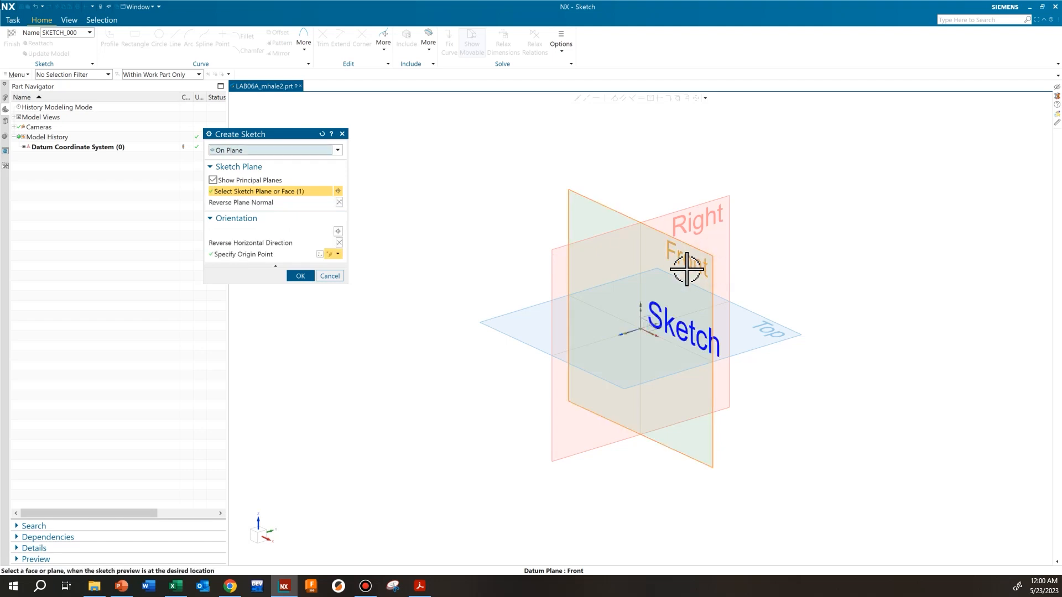
left_click(303, 276)
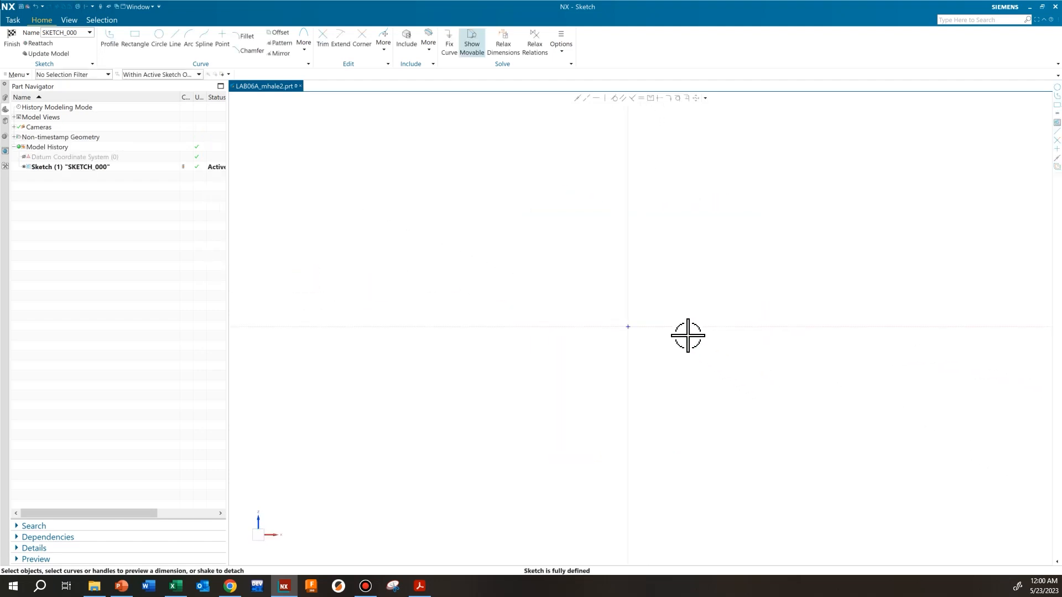
Consult the rocker arm drawing and sketch a circle about 217 mm in diameter centred on the sketch origin.
left_click(420, 587)
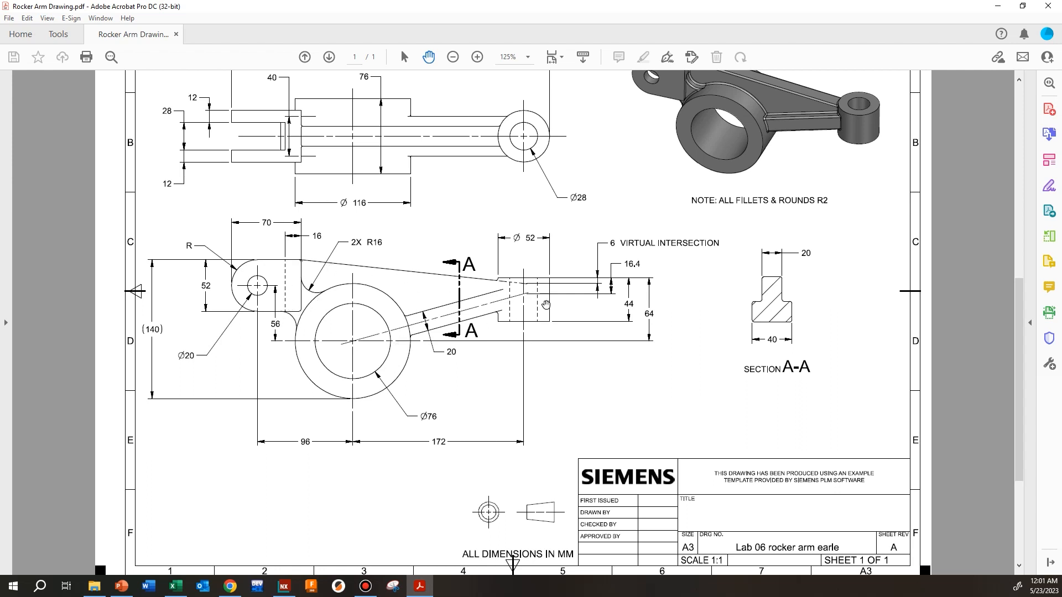
left_click(997, 7)
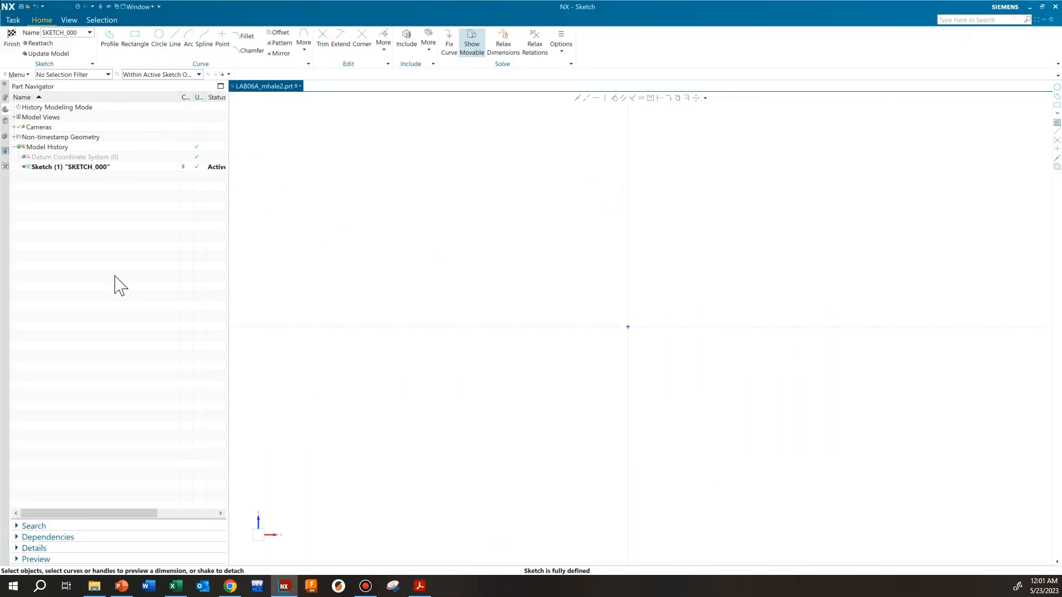
left_click(158, 40)
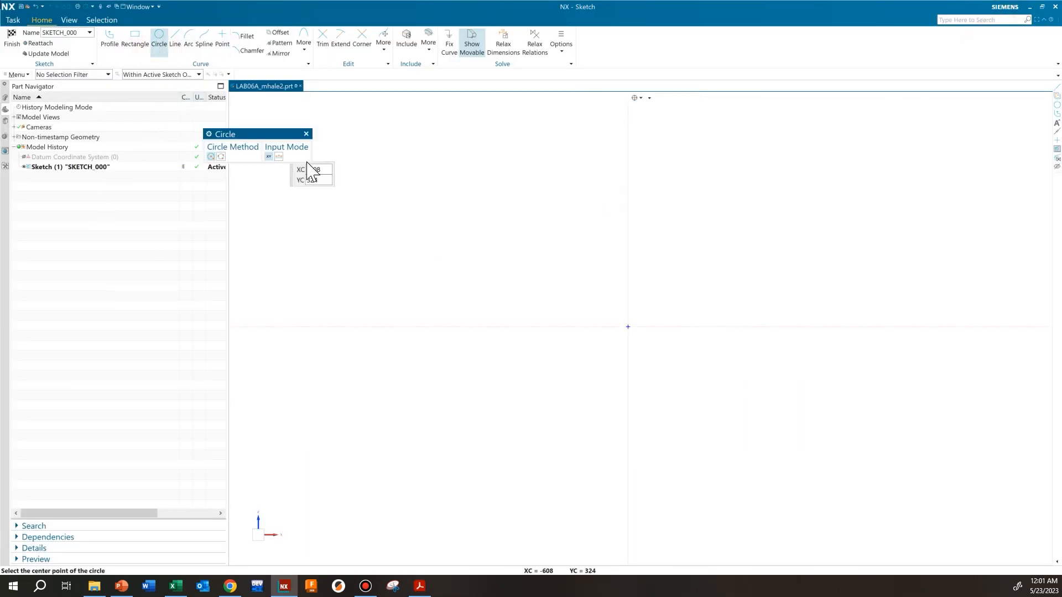
left_click(627, 326)
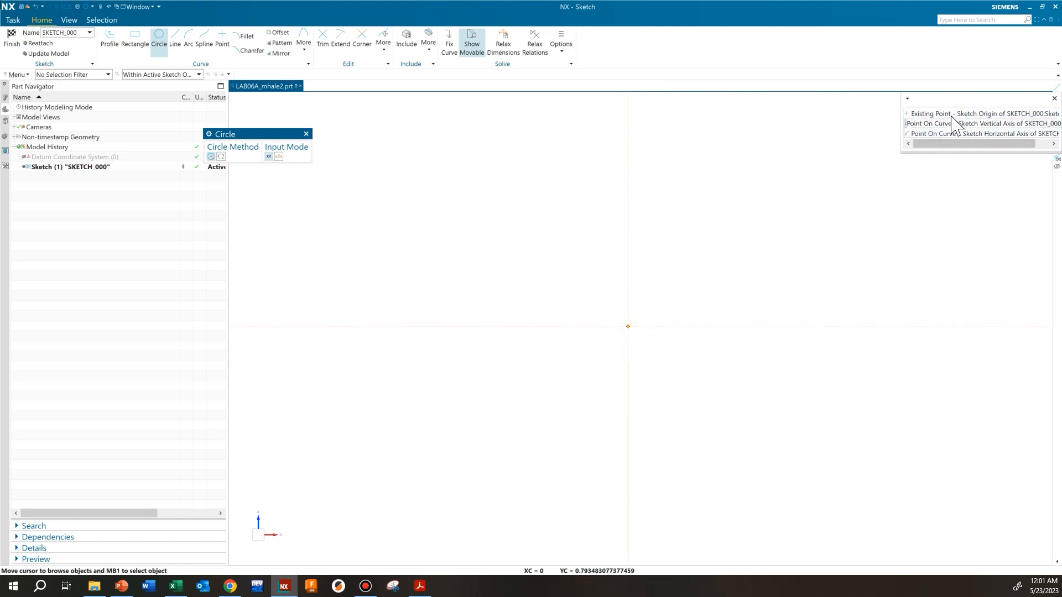
left_click(950, 114)
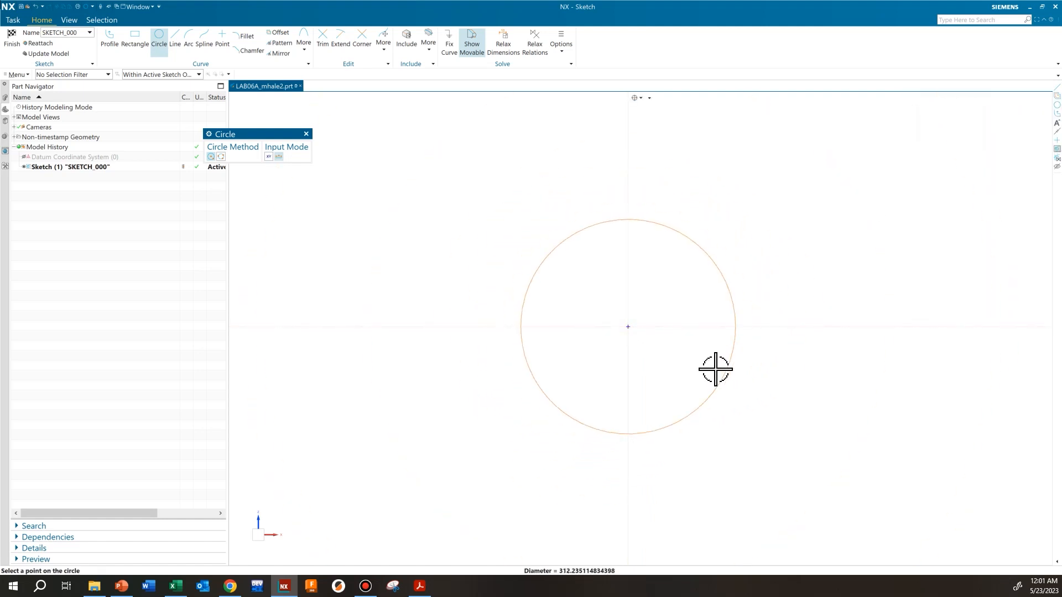
left_click(687, 362)
key("Escape")
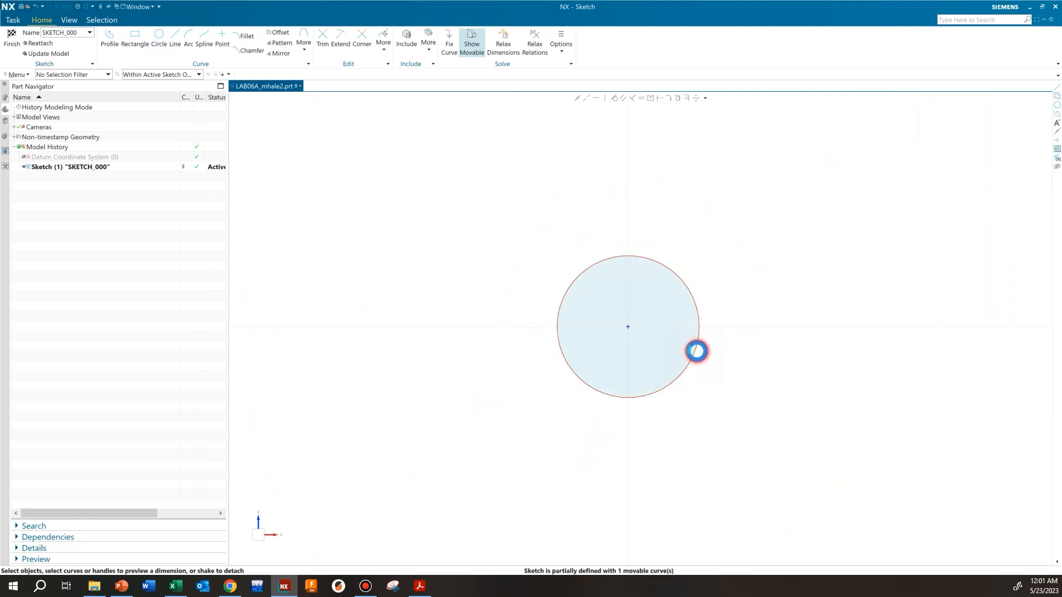
Set the circle's diameter to 116 mm and accept scaling the entire sketch to this first dimension.
left_click(710, 293)
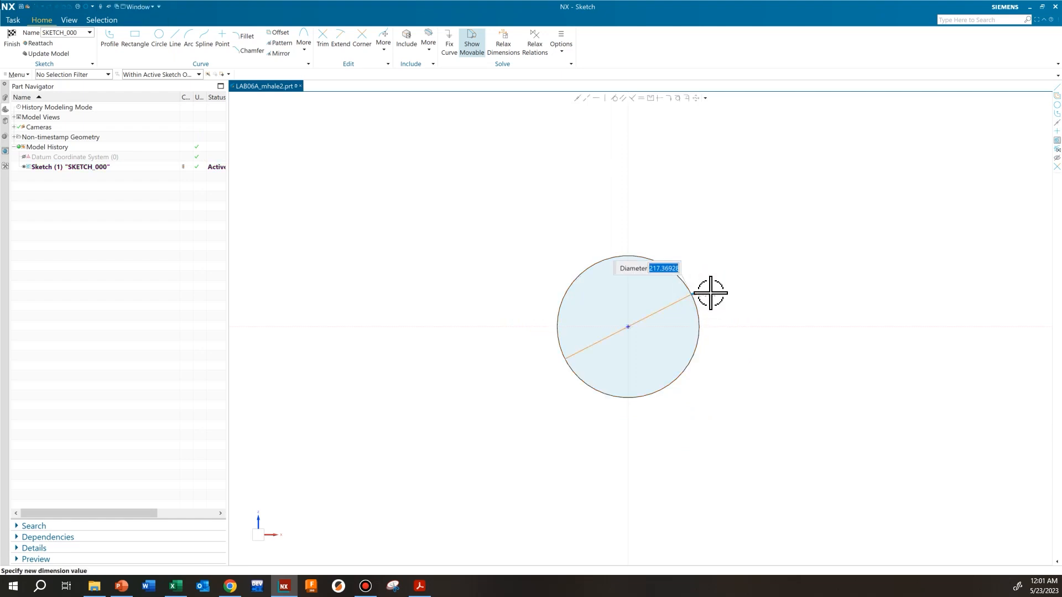
type("116")
key("Return")
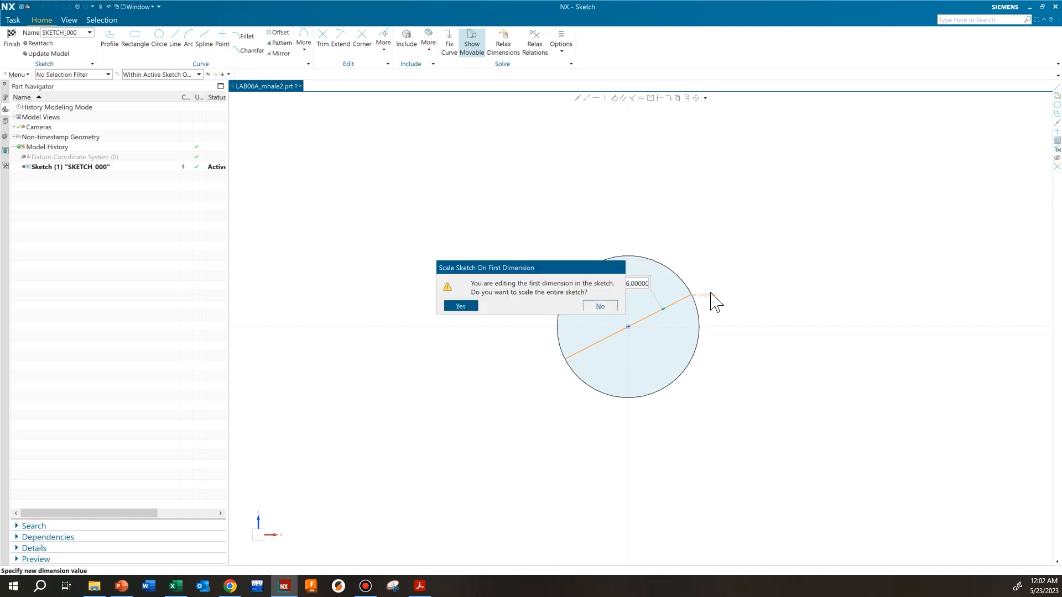
left_click(472, 307)
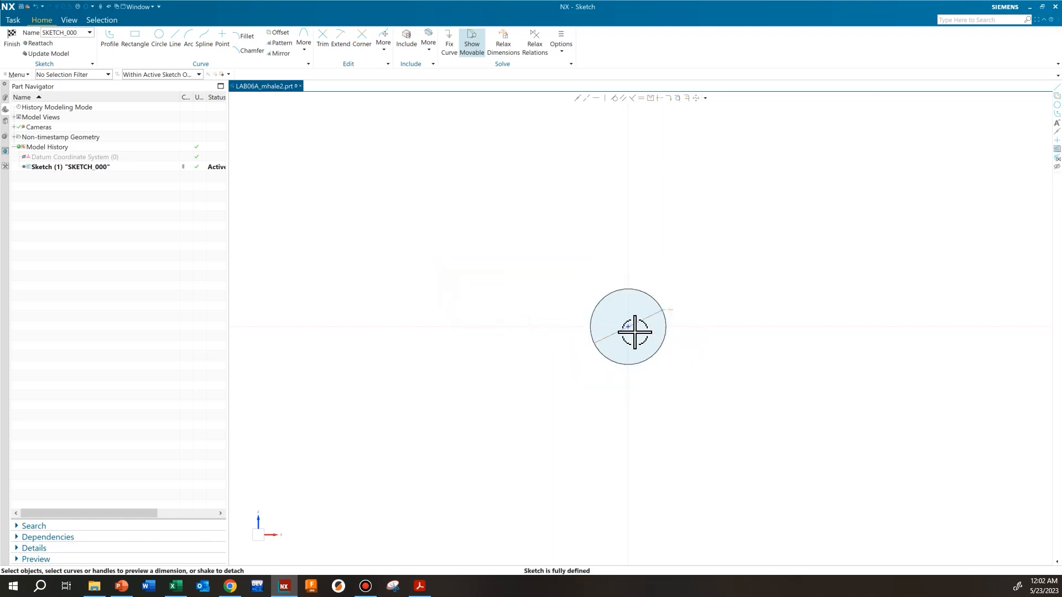
Check the drawing and sketch a closed profile up-left of the circle, about 87 mm high, with 72 mm horizontal lines and a tangent arc closing its left end.
scroll(633, 332, "up", 4)
scroll(634, 332, "up", 2)
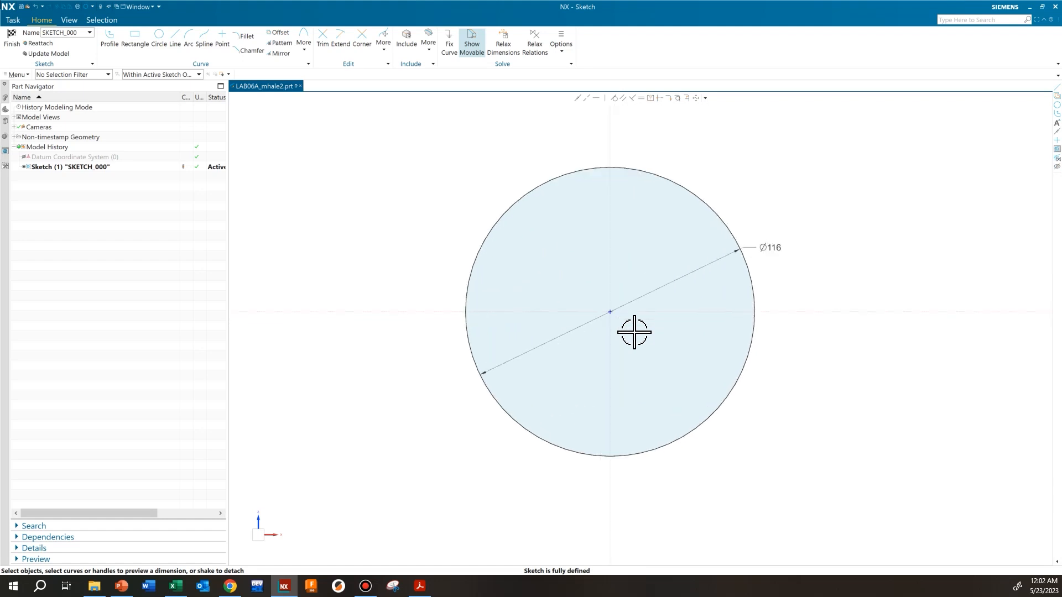
scroll(633, 329, "down", 1)
mouse_move(639, 333)
middle_mouse_down("shift")
mouse_move(657, 368)
mouse_move(683, 372)
middle_mouse_up("shift")
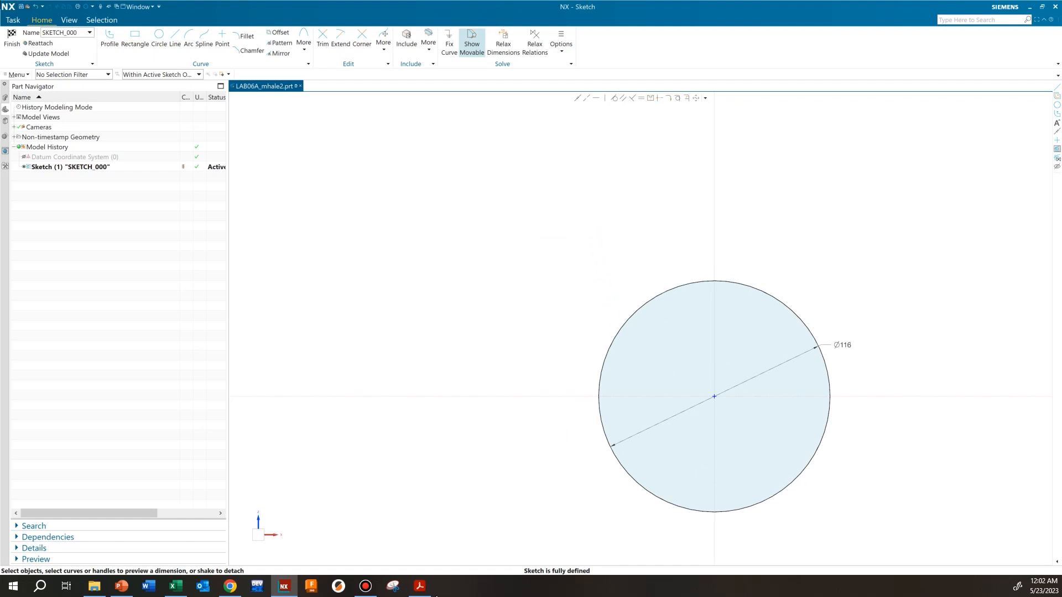
left_click(423, 585)
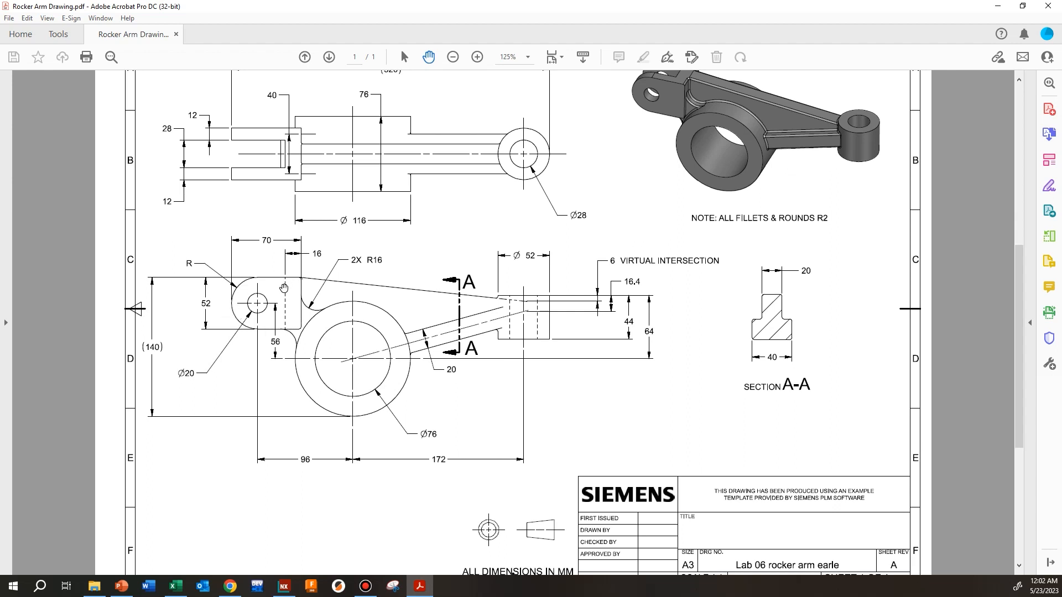
key("alt+Tab")
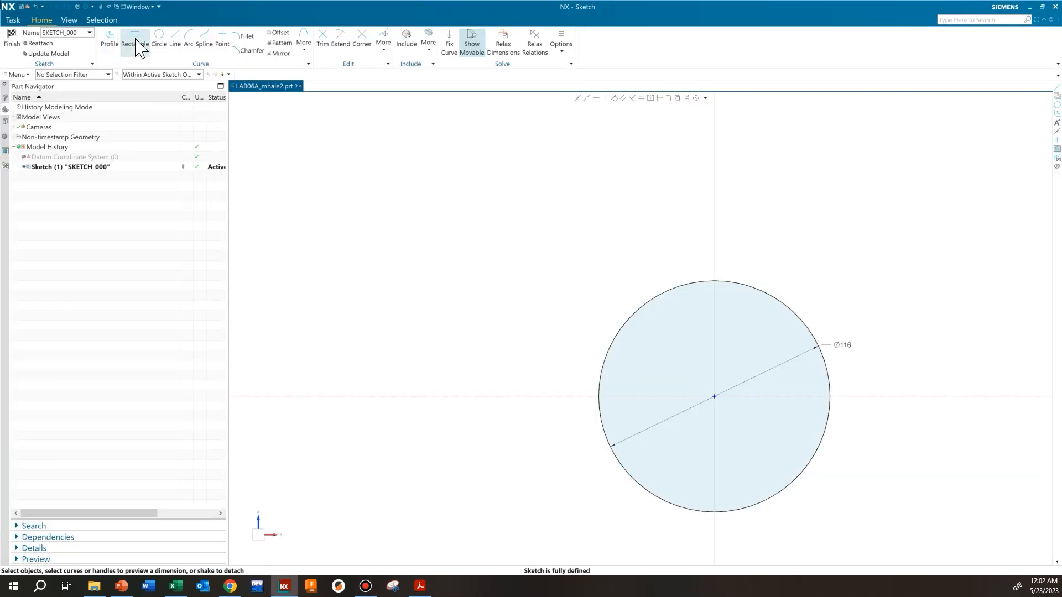
left_click(108, 45)
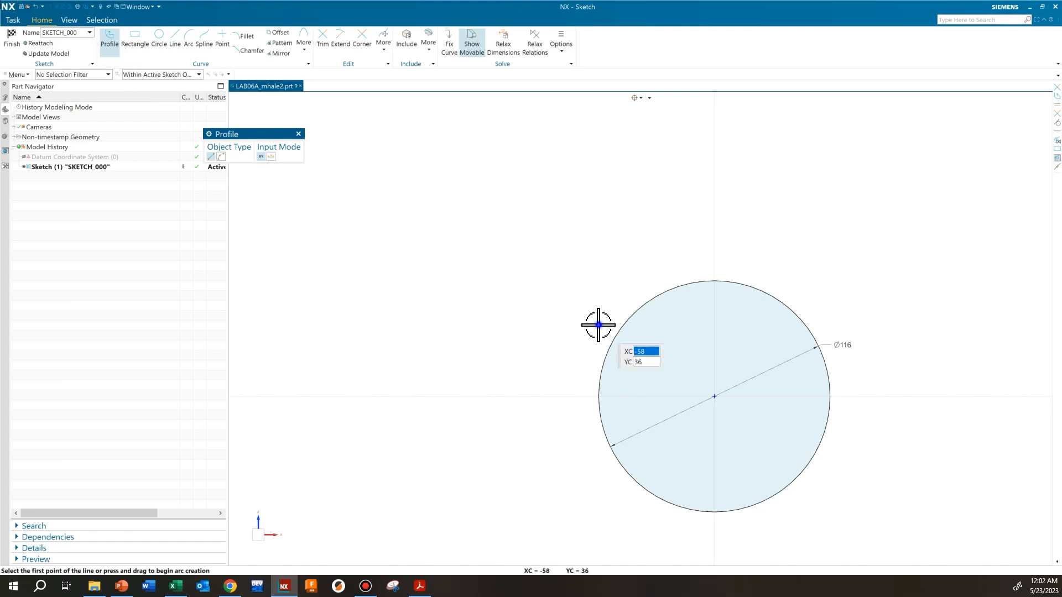
middle_click_drag(598, 326, 576, 366, "shift")
scroll(576, 366, "down", 1)
left_click(579, 349)
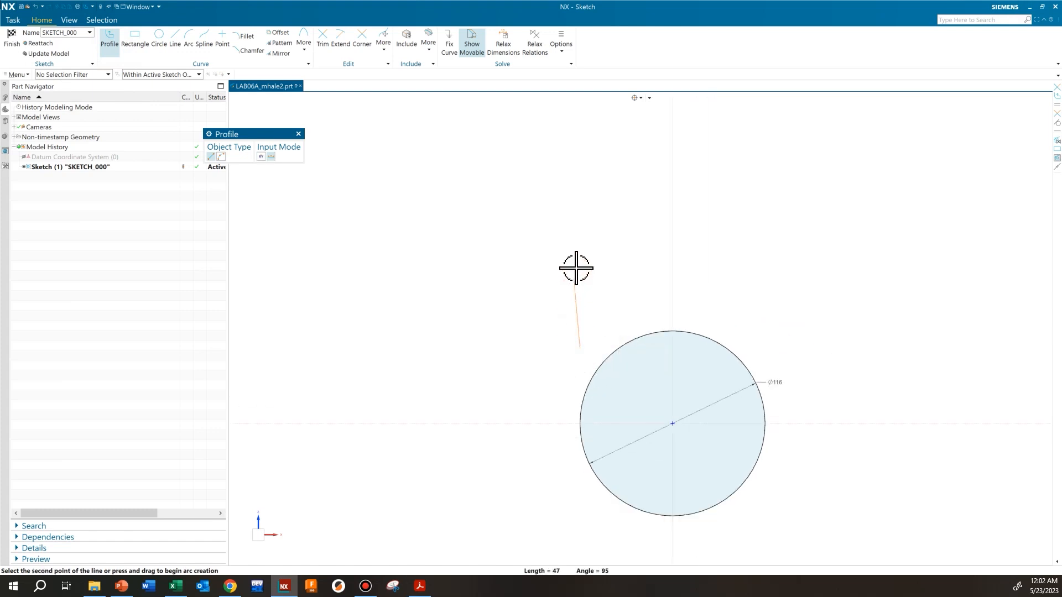
left_click(579, 210)
left_click(464, 210)
left_click_drag(465, 209, 427, 215)
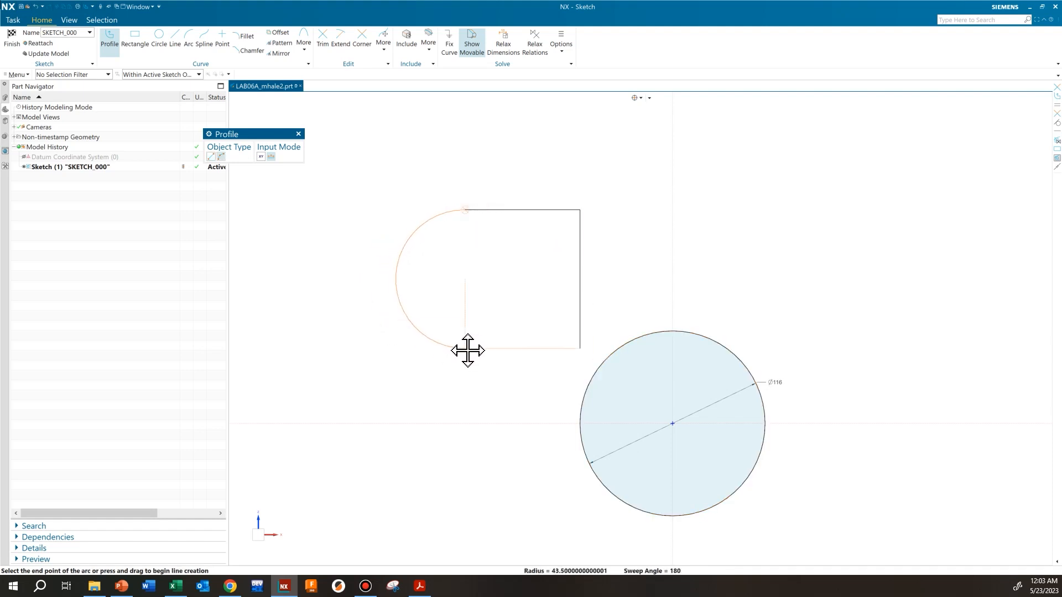
left_click(467, 350)
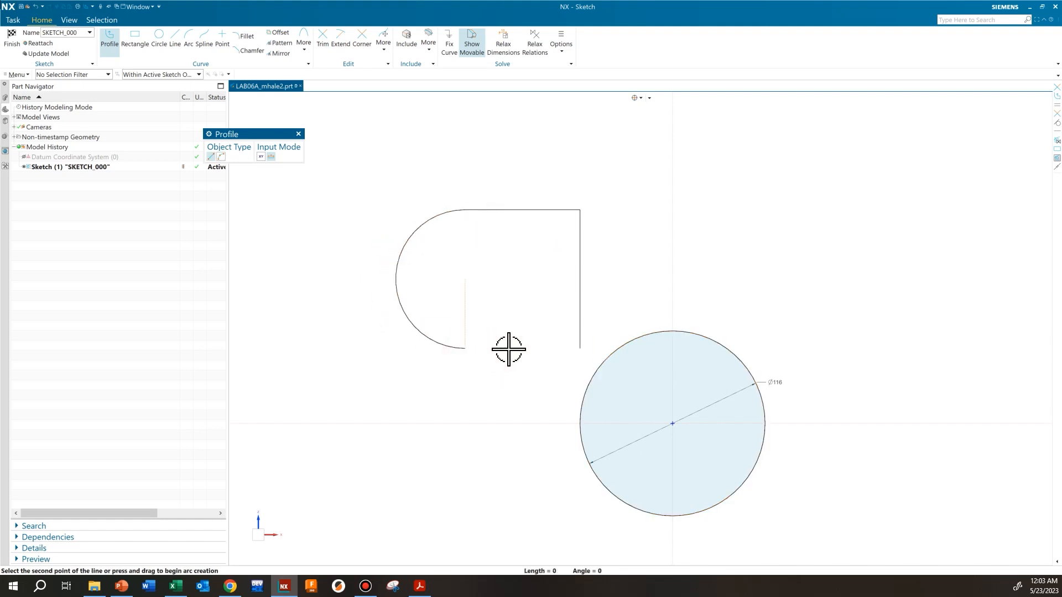
left_click(579, 347)
middle_click(571, 374)
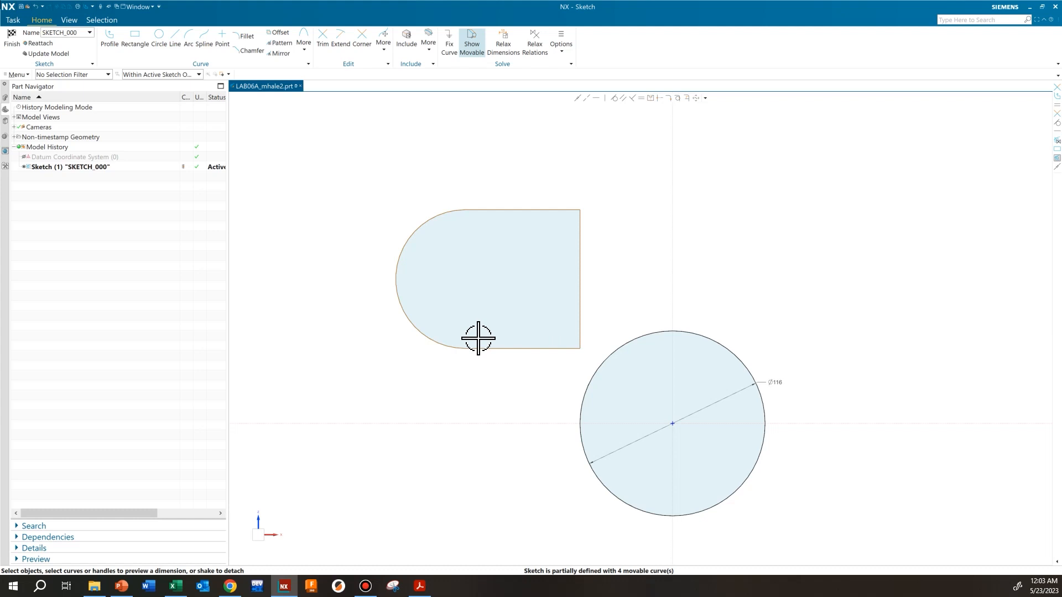
Dimension the distance between the profile's two horizontal lines as 52 mm, placed beside the arc.
left_click(519, 210)
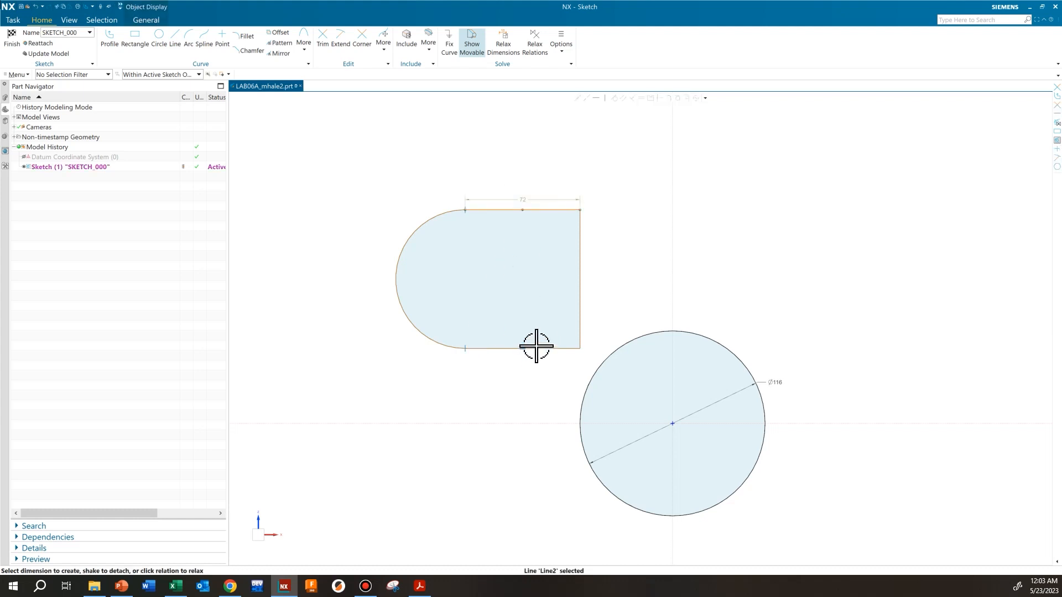
left_click(537, 347)
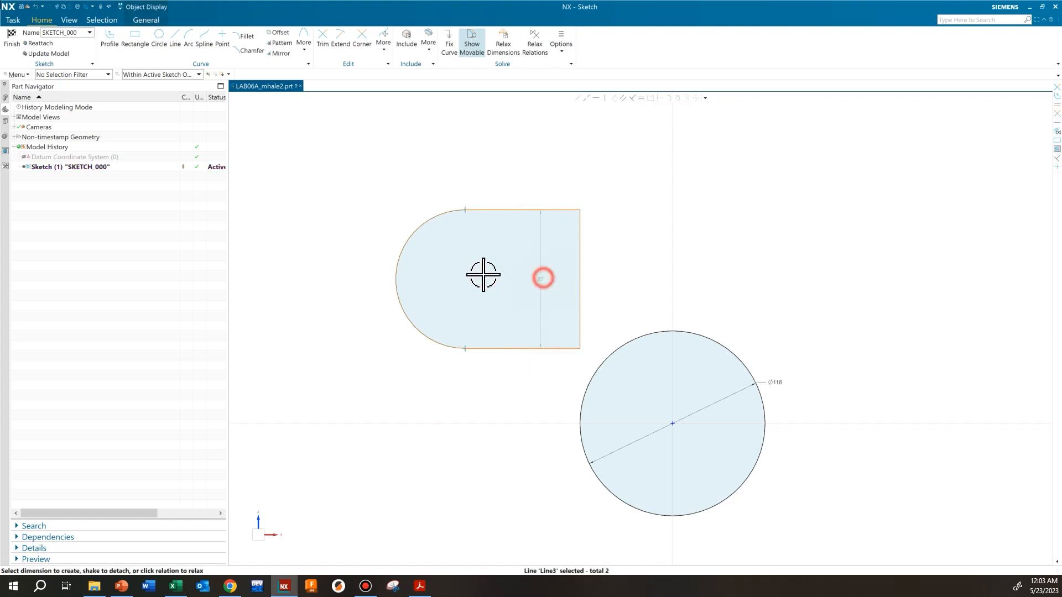
left_click(337, 251)
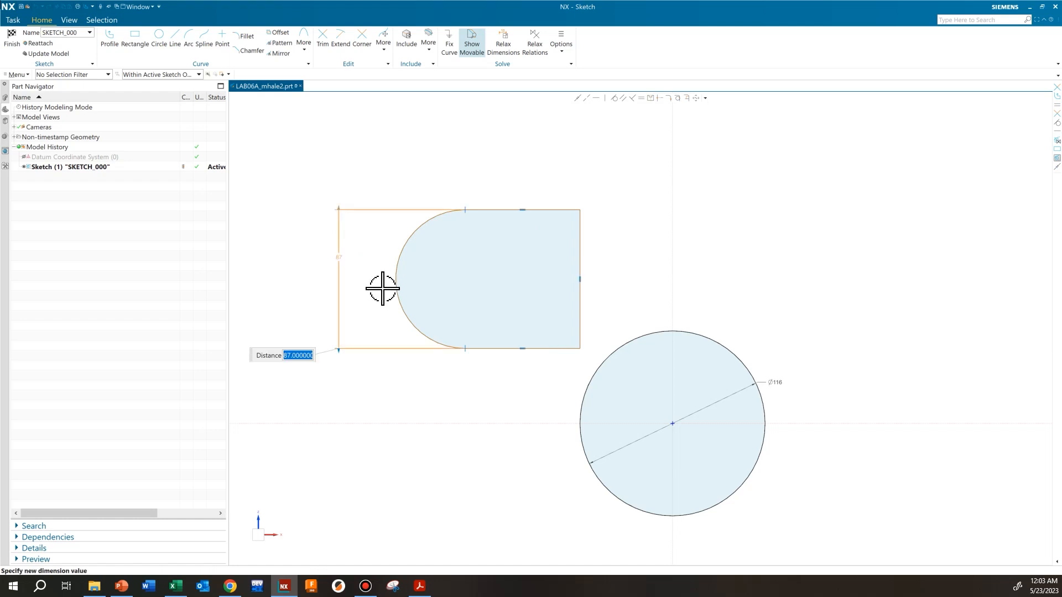
type("52")
key("Return")
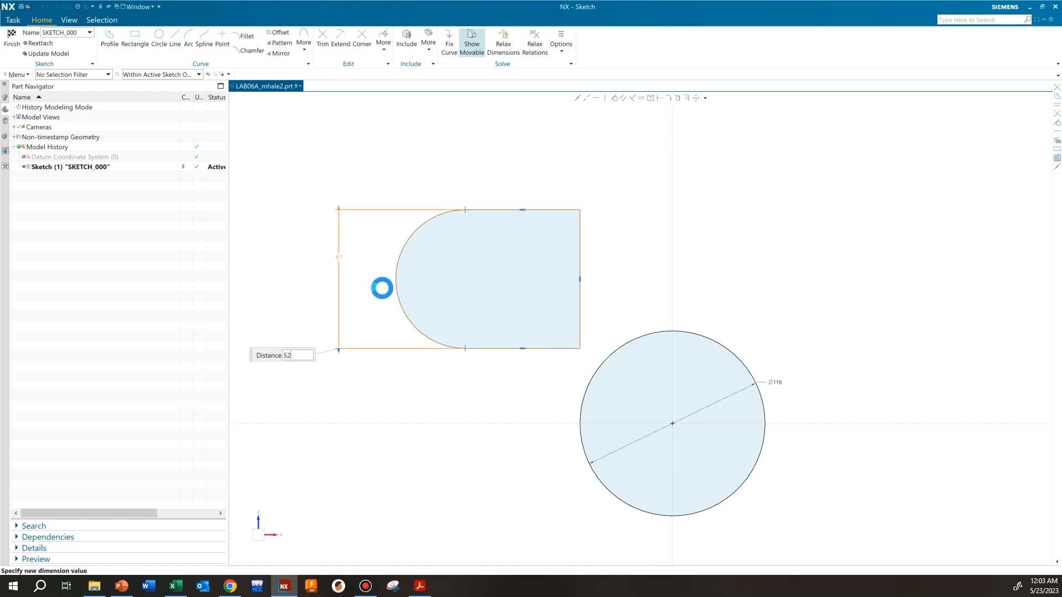
left_click(537, 360)
Dimension the profile's overall length from the arc's outer edge to the vertical line as 70 mm.
mouse_move(502, 345)
middle_mouse_down("shift")
mouse_move(470, 343)
mouse_move(434, 362)
middle_mouse_up("shift")
left_click(357, 274)
left_click(511, 255)
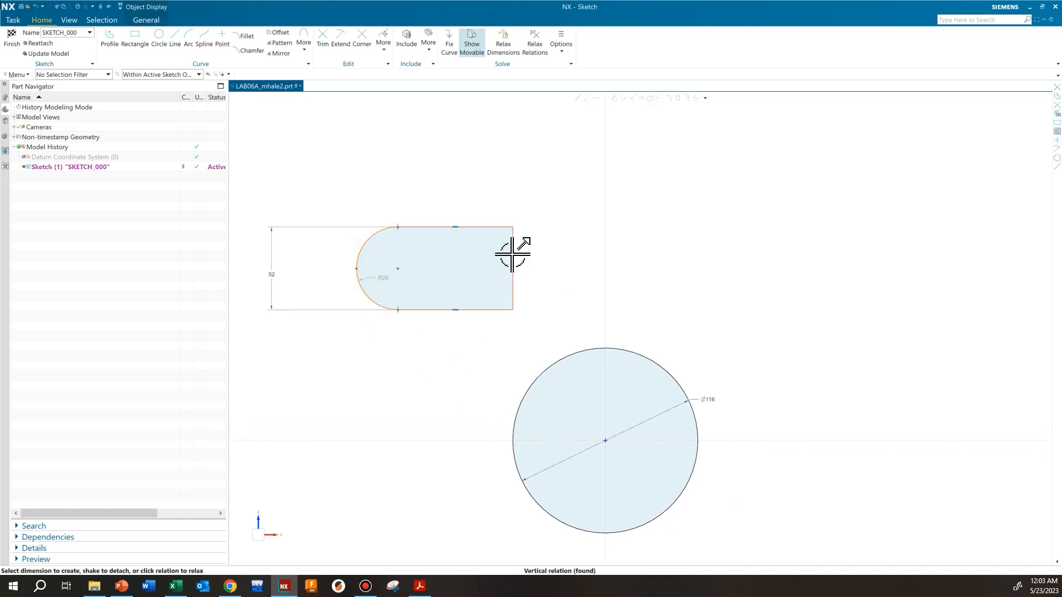
left_click(450, 175)
type("70")
key("Return")
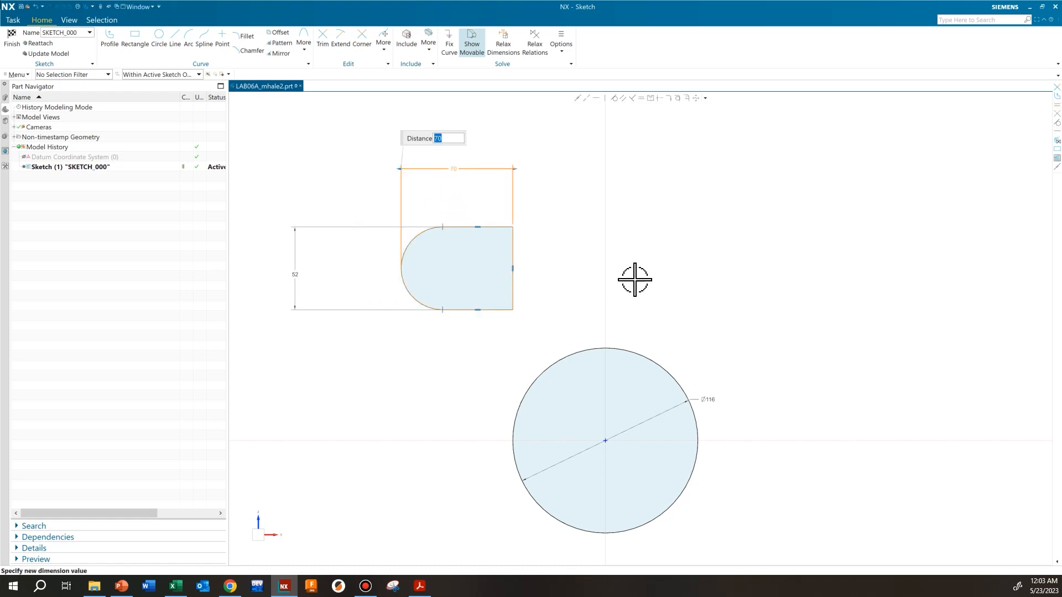
Move the clevis profile down and slightly away from the vertical axis so it sits closer to the circle.
left_click_drag(512, 308, 504, 380)
middle_click_drag(614, 369, 610, 353, "shift")
left_click_drag(502, 362, 502, 357)
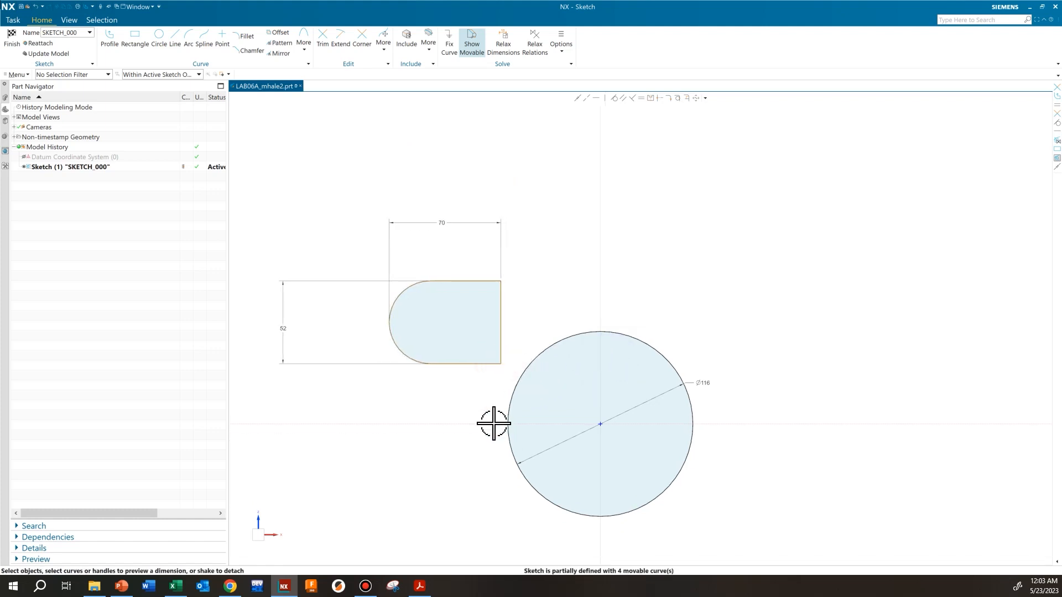
Dimension the horizontal distance between the circle's center and the profile's arc center as 96 mm, placed below the profile.
middle_click_drag(600, 423, 587, 360, "shift")
left_click(588, 360)
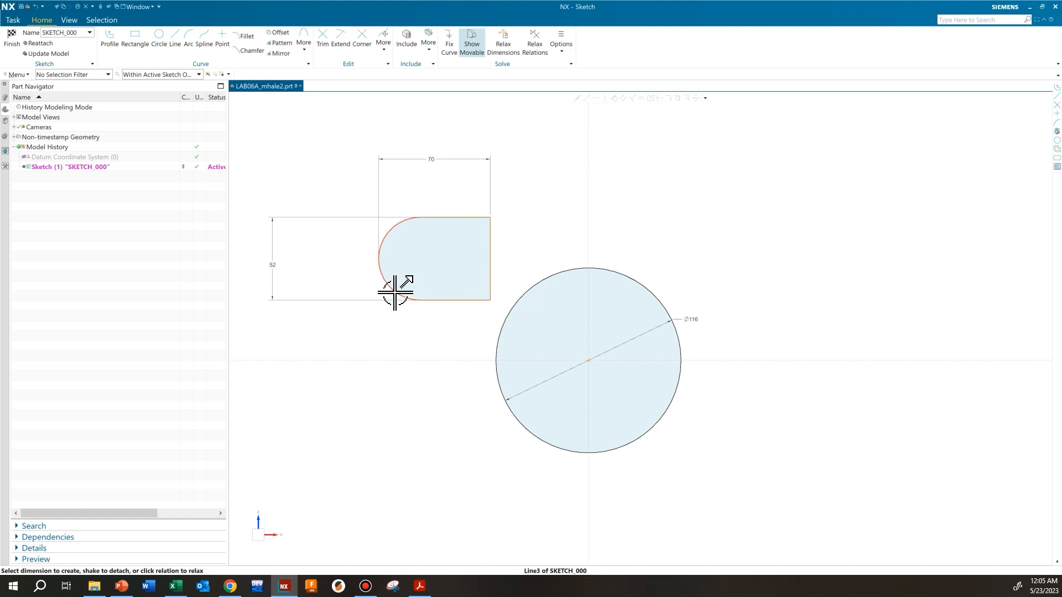
left_click(420, 258)
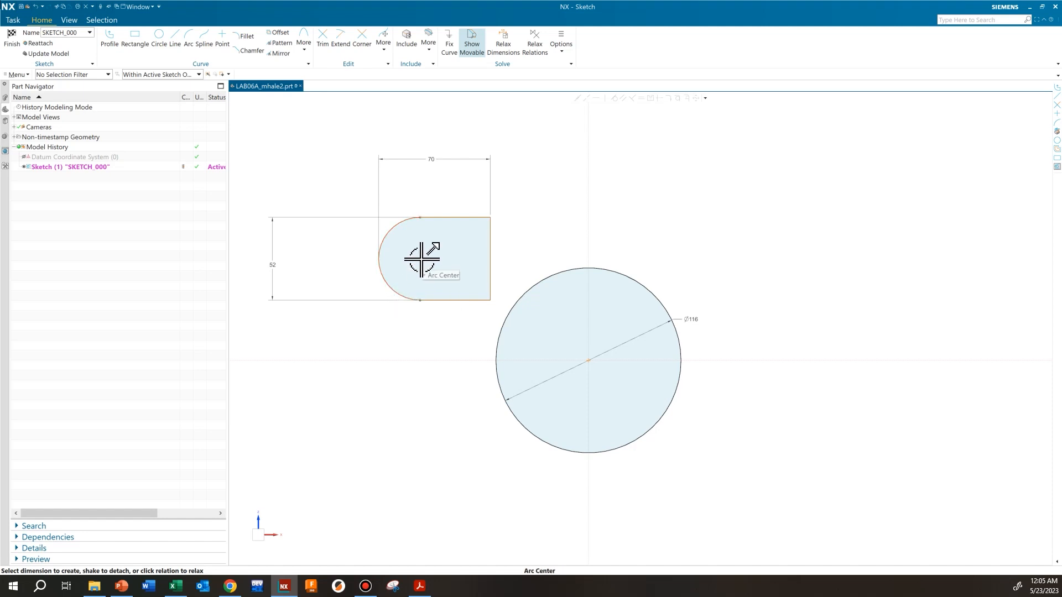
left_click(486, 375)
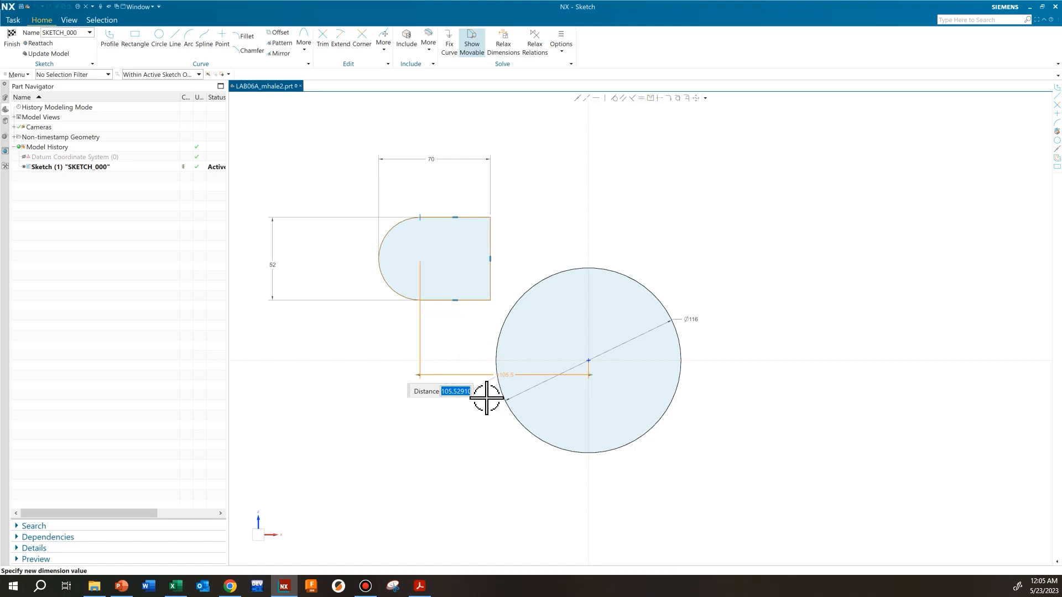
type("96")
key("Return")
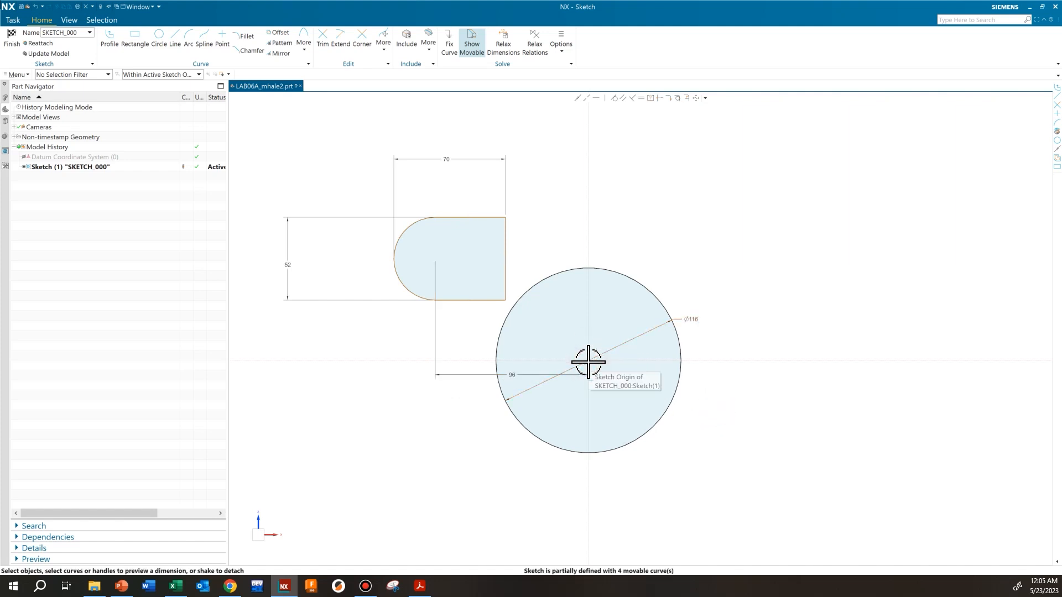
Dimension the vertical distance between the sketch origin and the profile's arc center as 56 mm and place it near the circle's center.
left_click(589, 360)
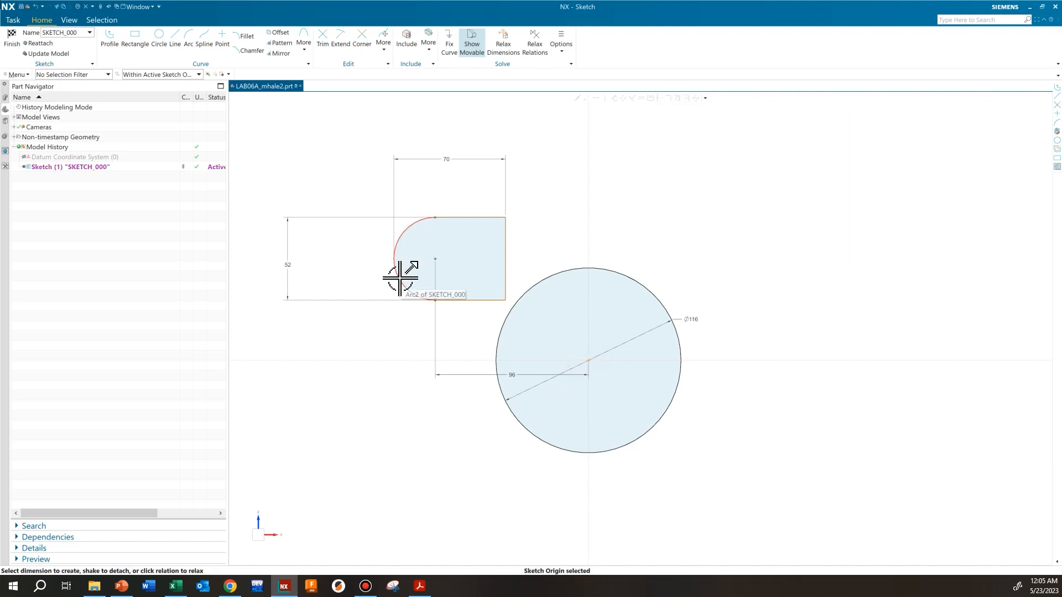
left_click(435, 259)
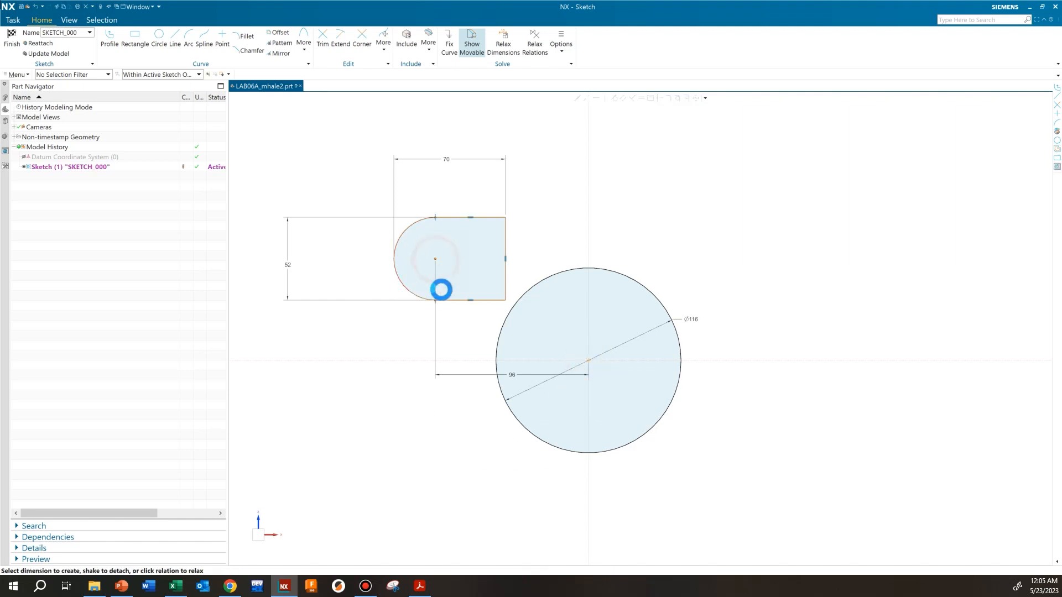
left_click(440, 356)
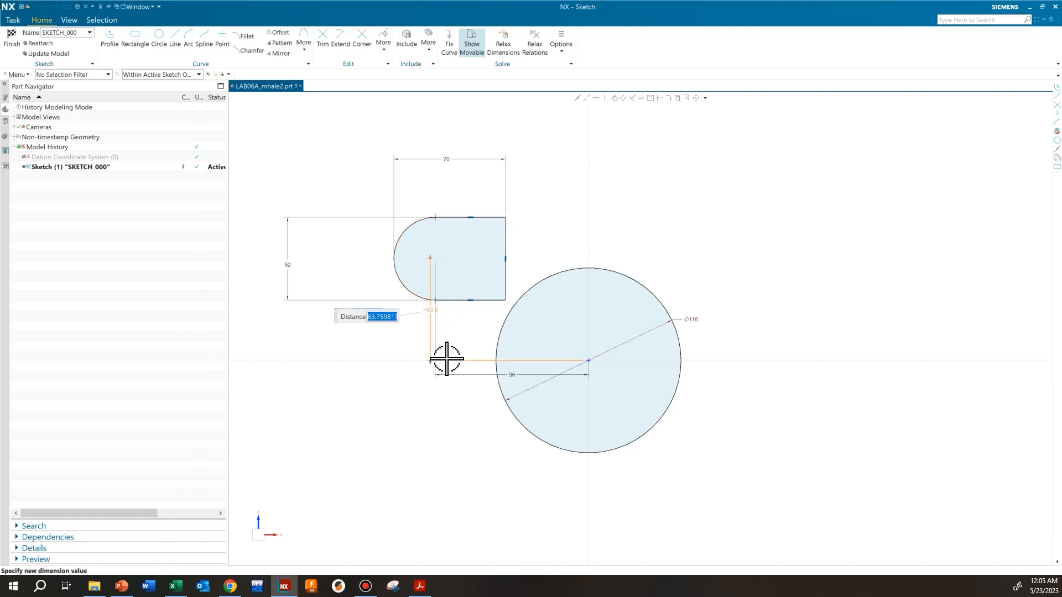
type("56")
left_click(444, 358)
left_click(496, 351)
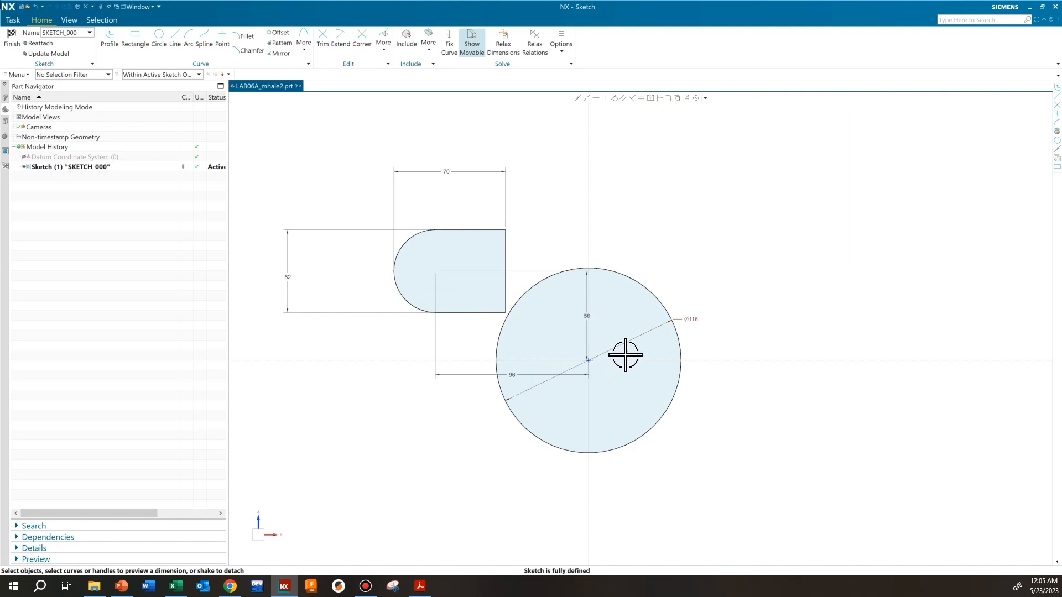
Check the drawing and try to fillet between the profile's vertical line and the circle with trimming on, and undo it.
scroll(515, 282, "up", 4)
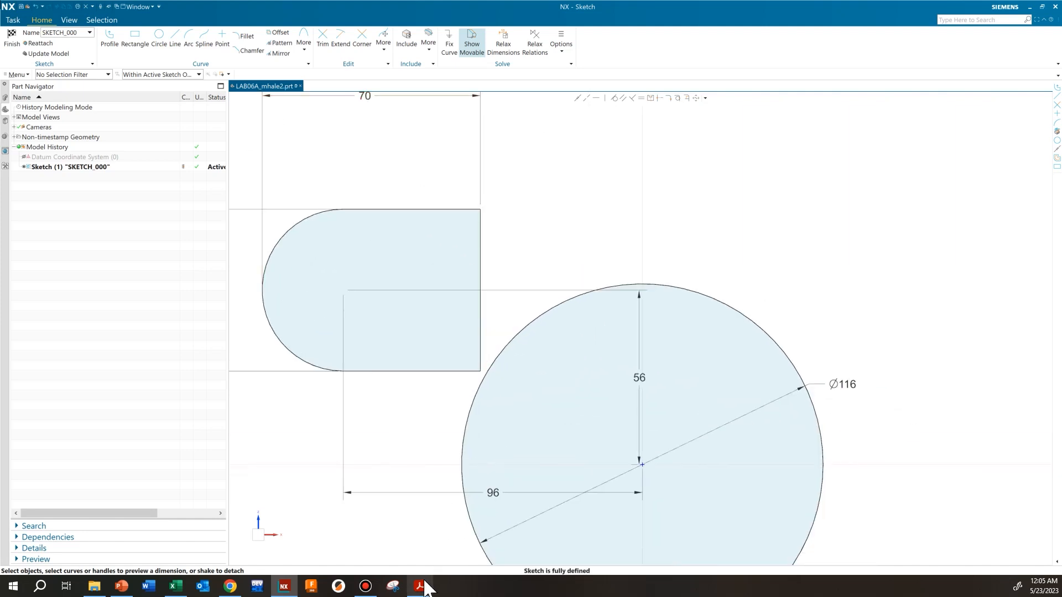
left_click(424, 585)
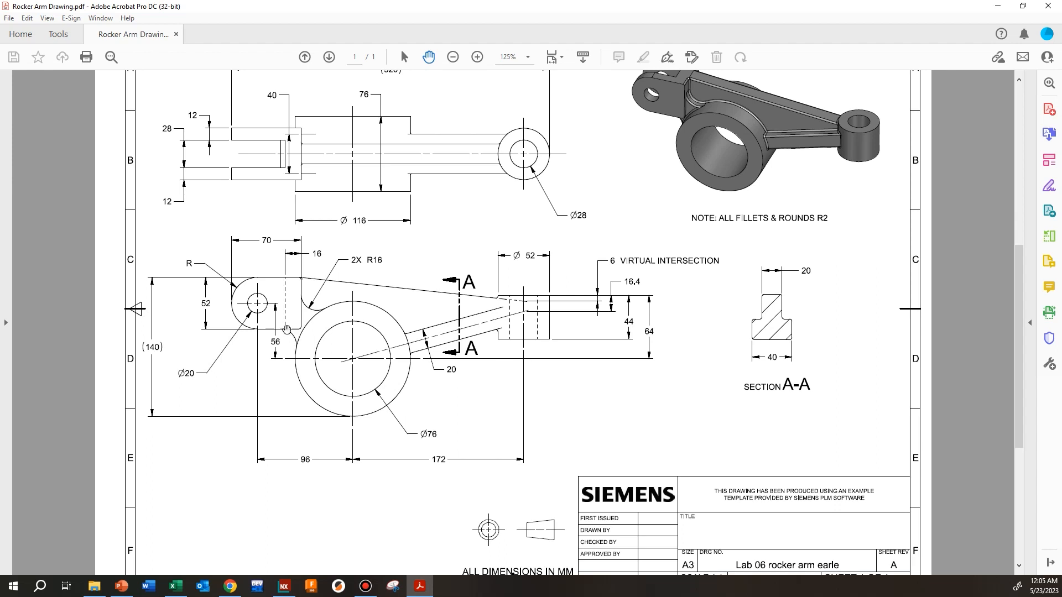
key("alt+Tab")
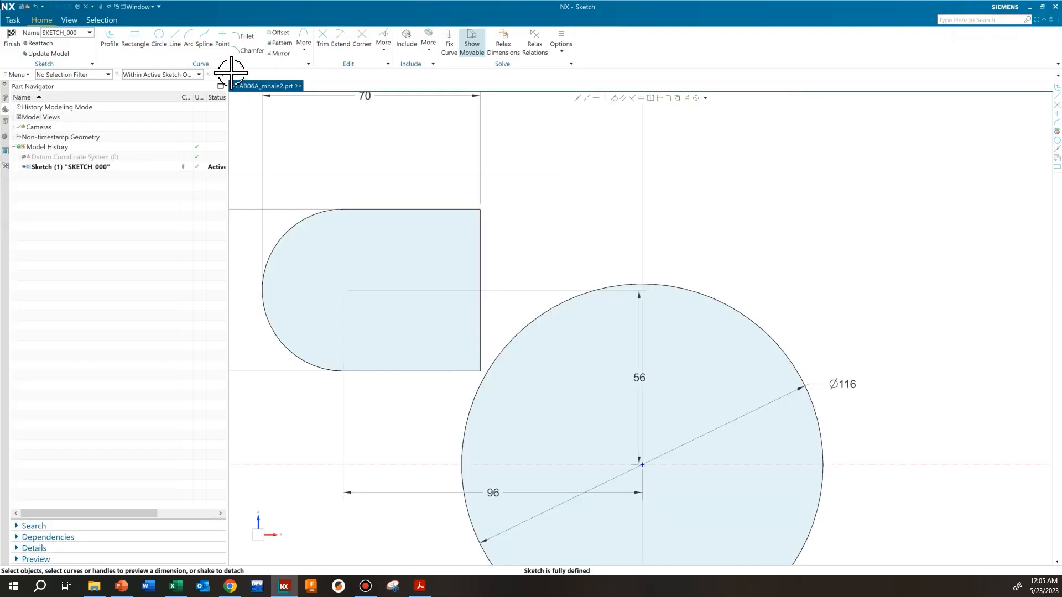
left_click(248, 37)
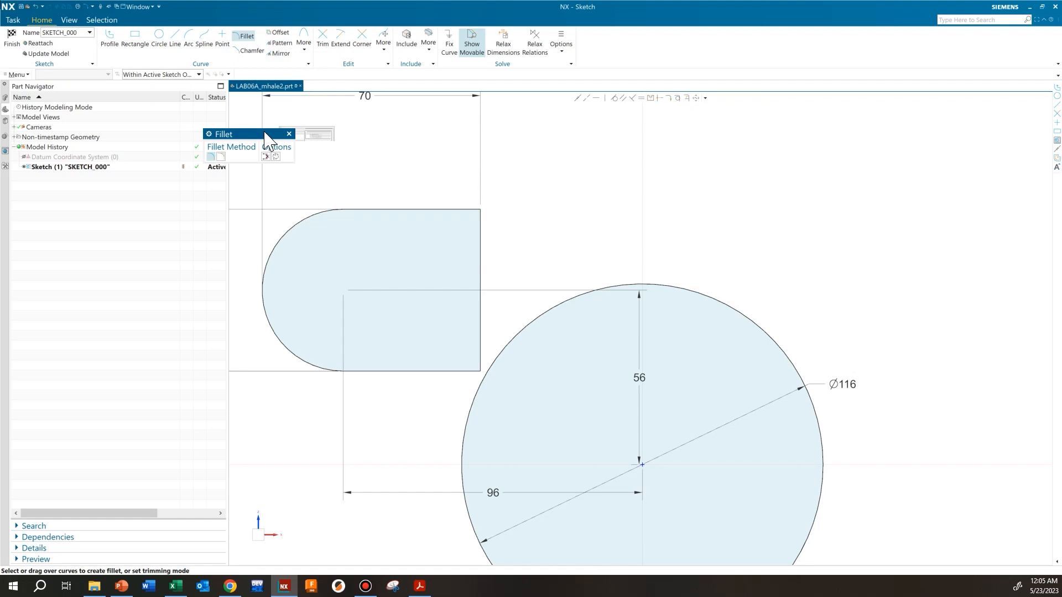
left_click_drag(261, 137, 308, 135)
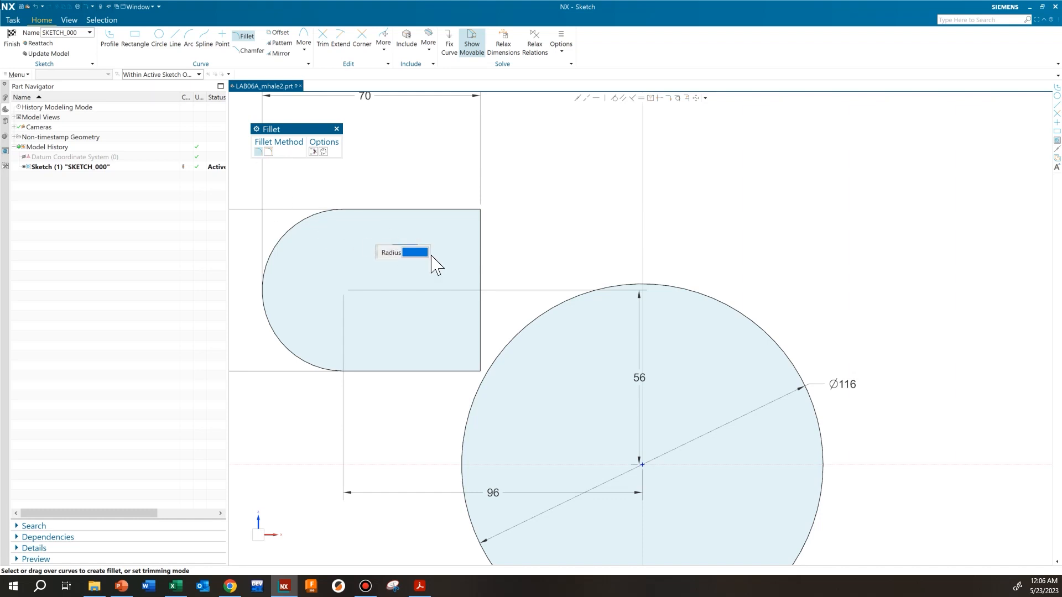
left_click(480, 258)
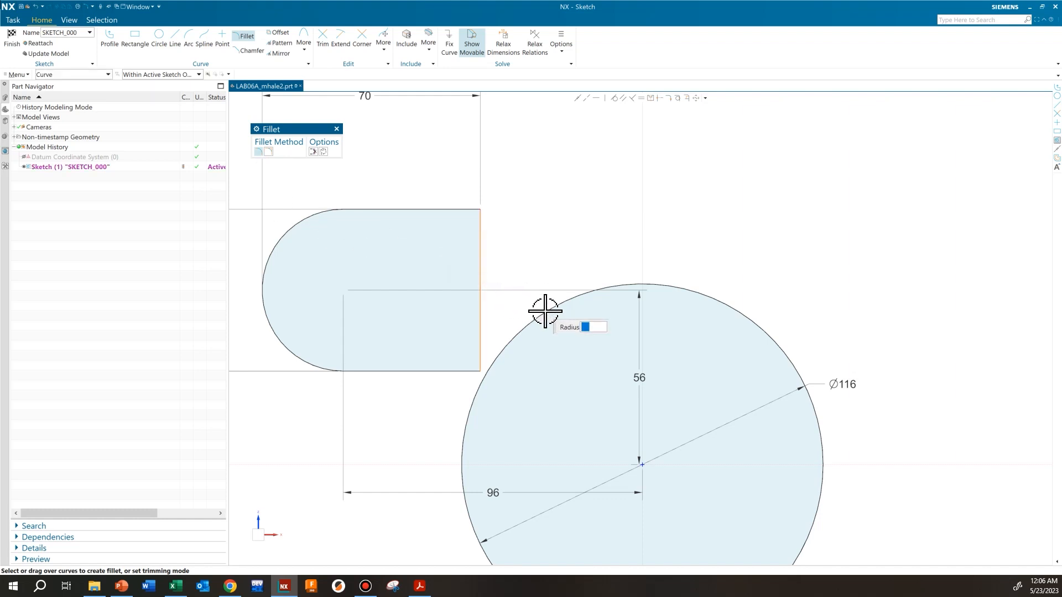
left_click(545, 312)
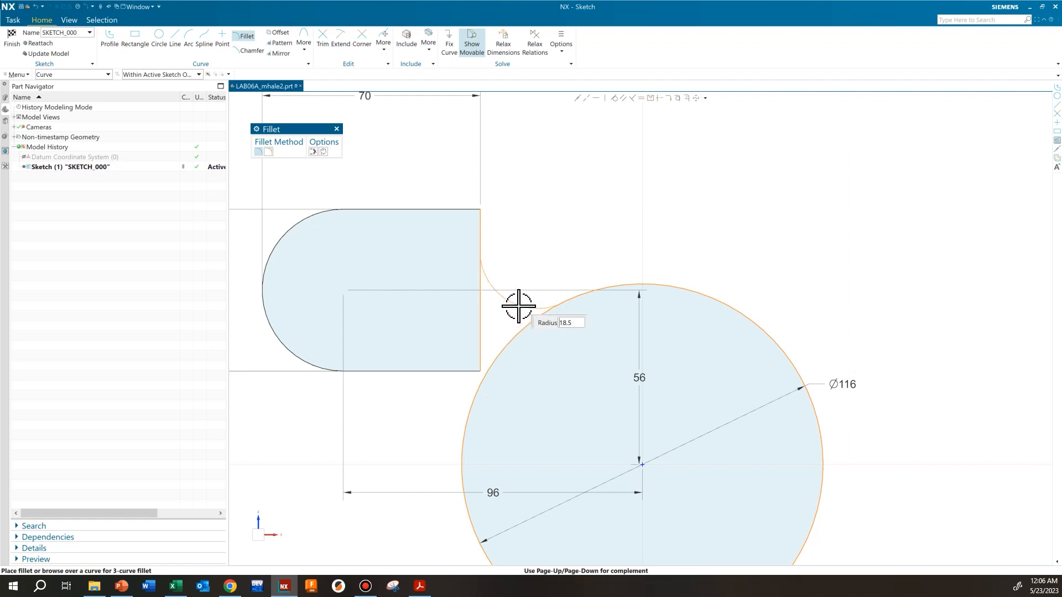
left_click(501, 317)
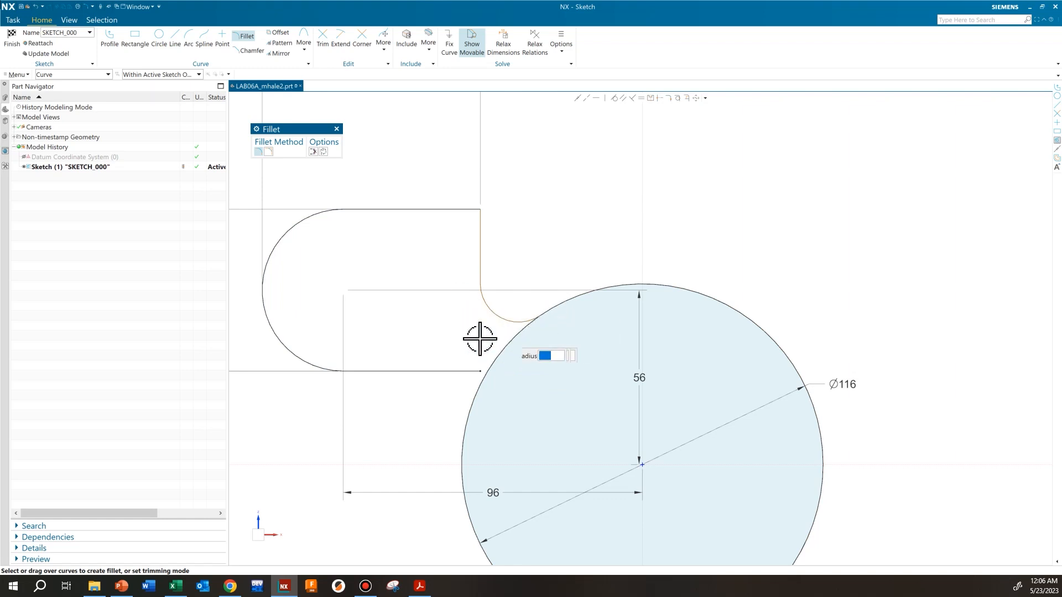
key("ctrl+z")
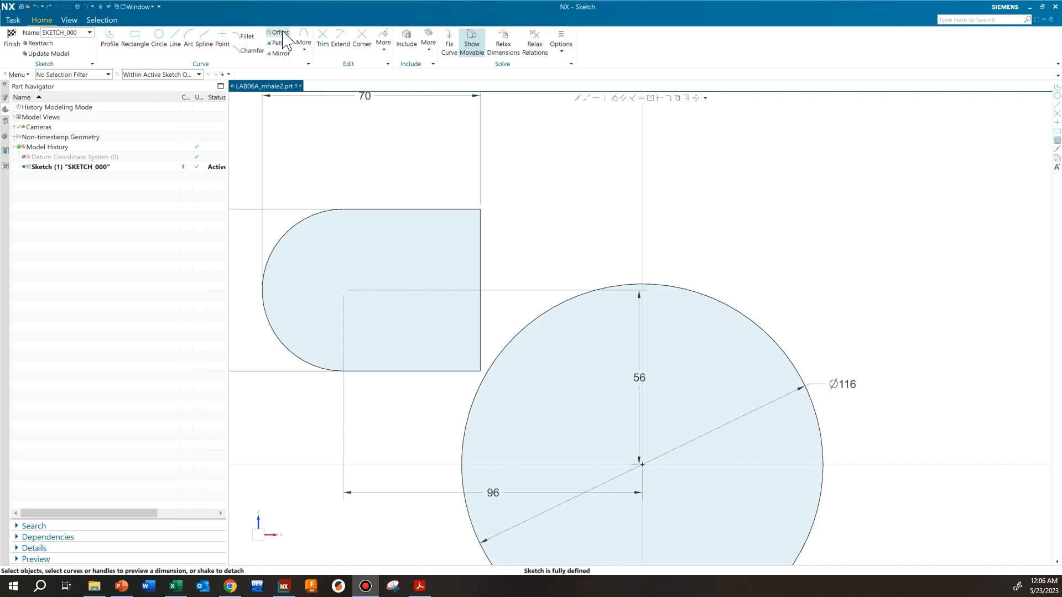
Add a 16 mm fillet between the profile's vertical line and the circle without trimming the curves.
left_click(253, 37)
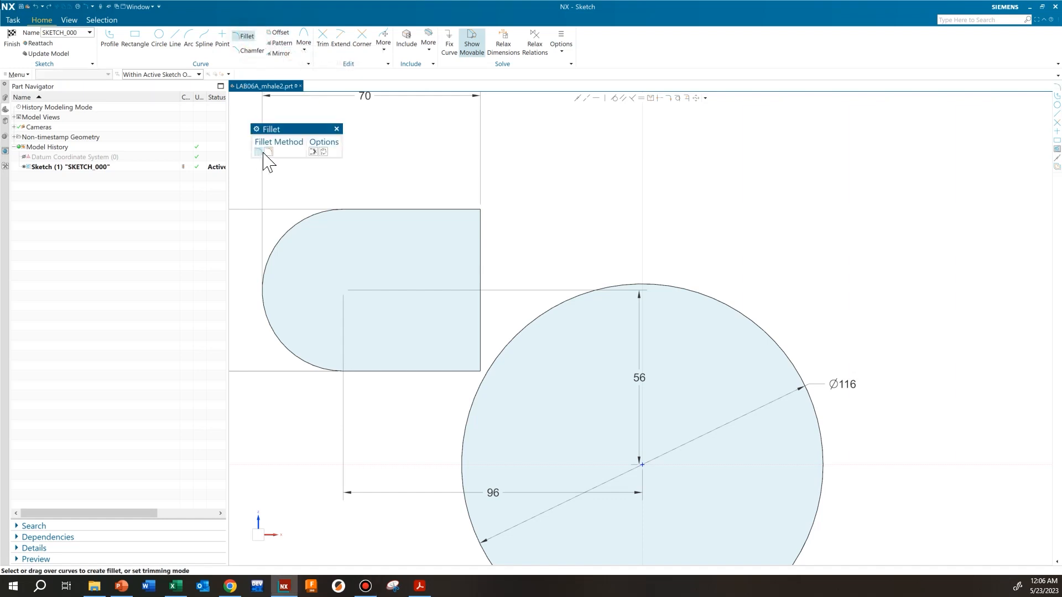
left_click(269, 151)
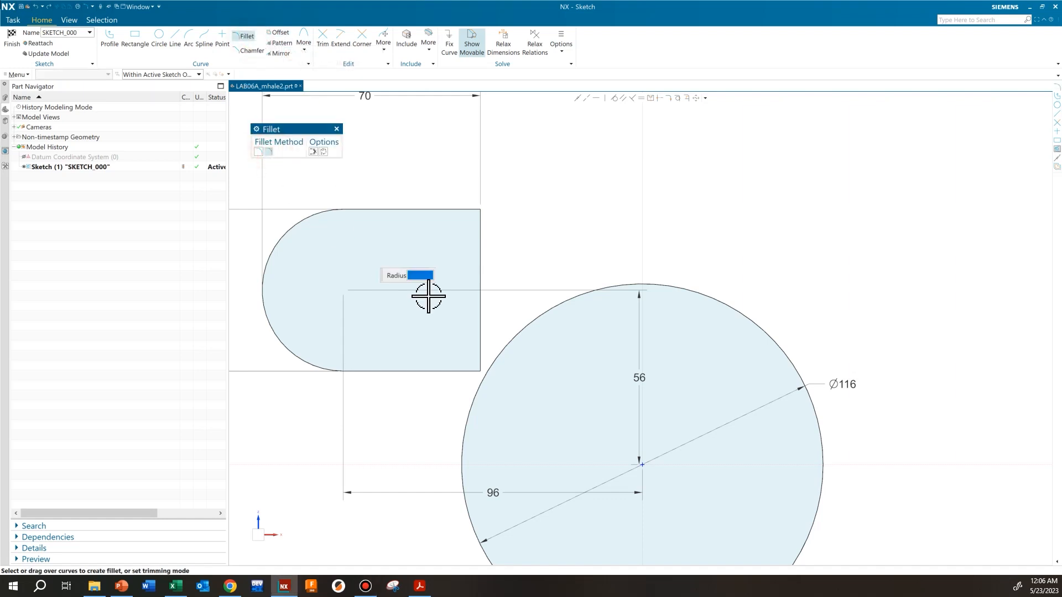
left_click(480, 301)
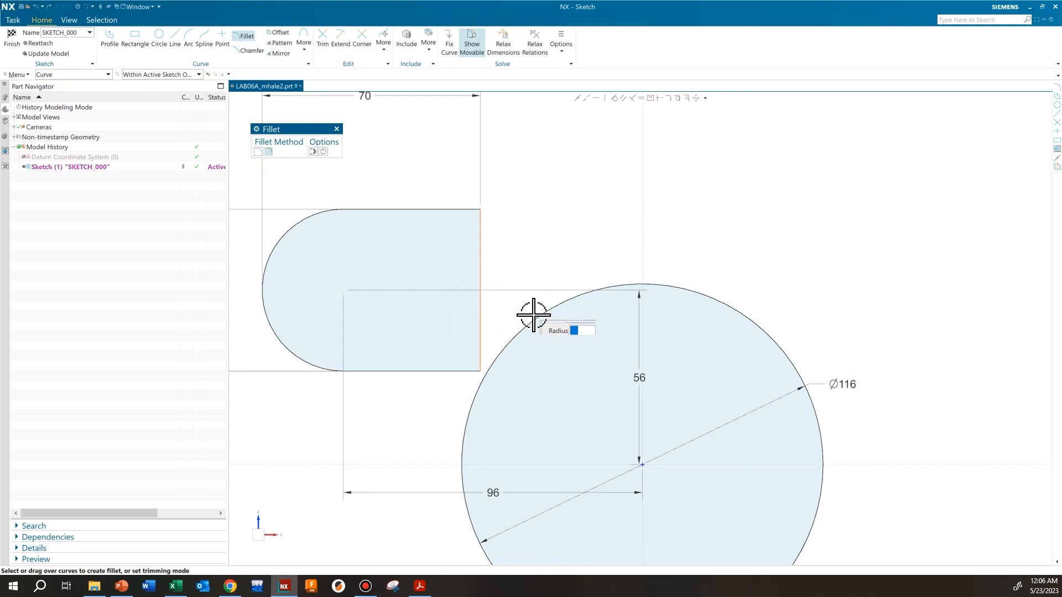
left_click(534, 316)
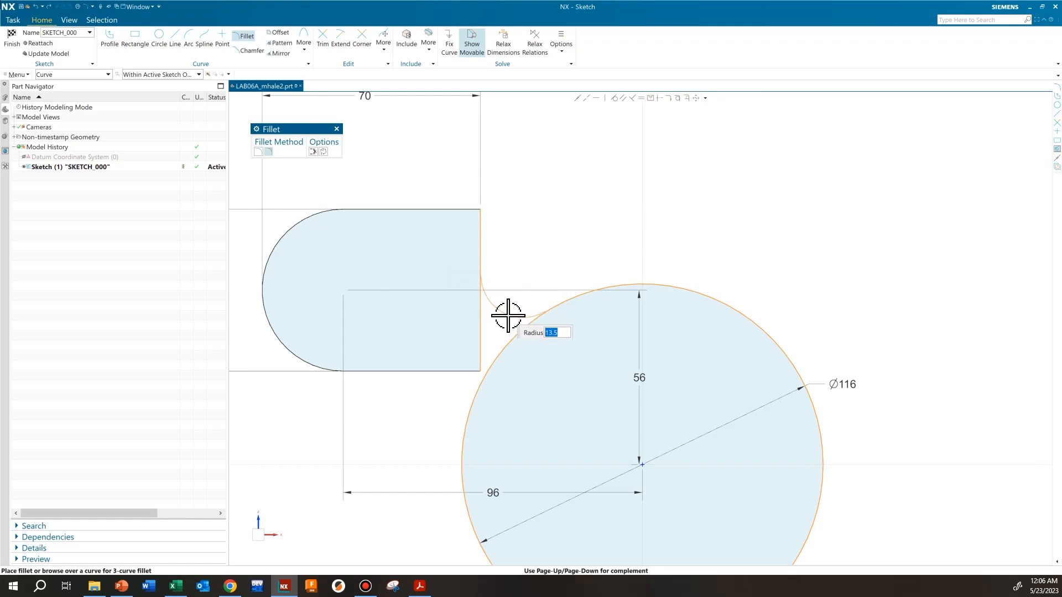
type("16")
key("Return")
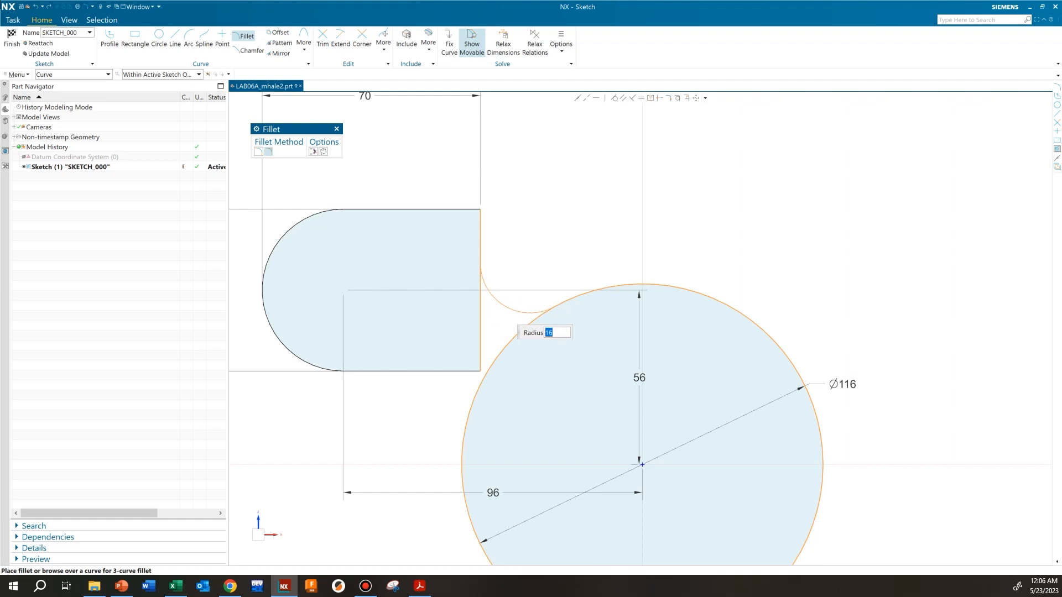
left_click(513, 311)
Add an untrimmed 16 mm fillet between the profile's lower horizontal line and the circle, and finish filleting.
left_click(442, 371)
left_click(471, 406)
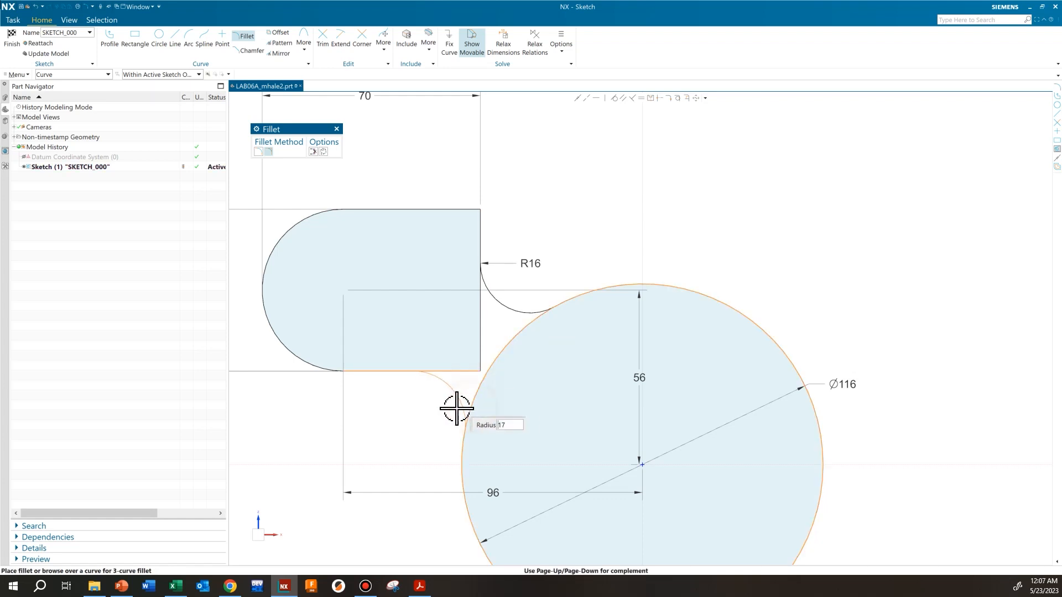
type("16")
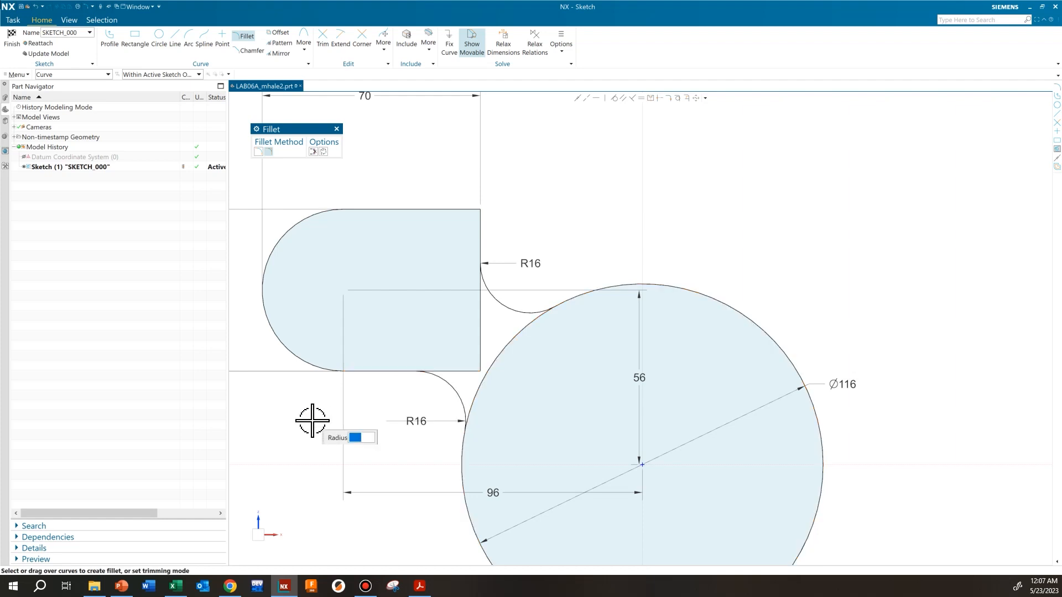
key("Escape")
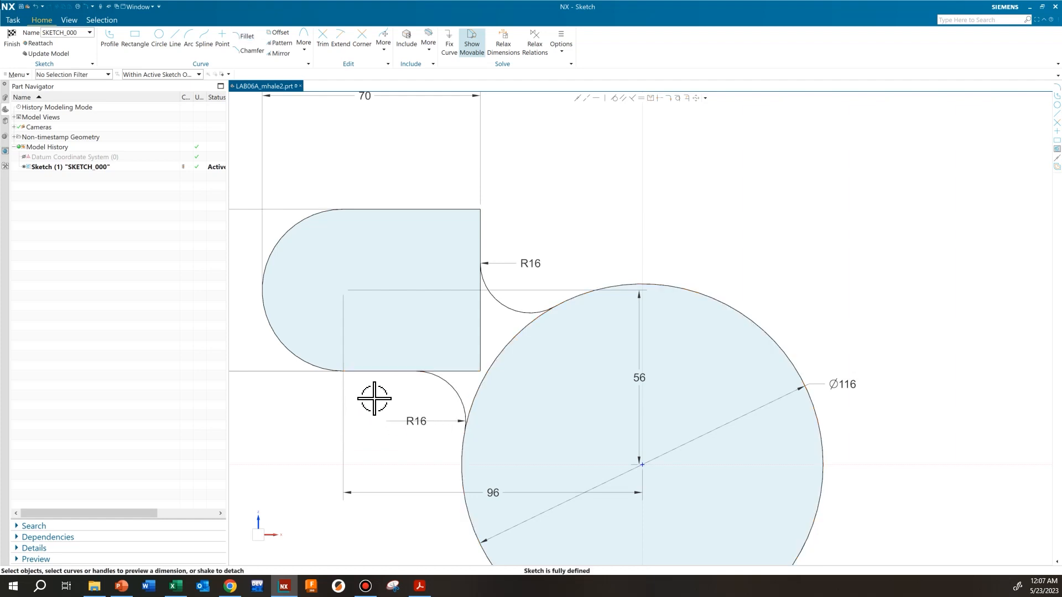
Check the drawing and sketch a vertical line about 70 mm long, about 194 mm to the right of the circle's center and above the horizontal axis.
scroll(426, 354, "down", 6)
scroll(441, 320, "up", 3)
scroll(472, 381, "up", 3)
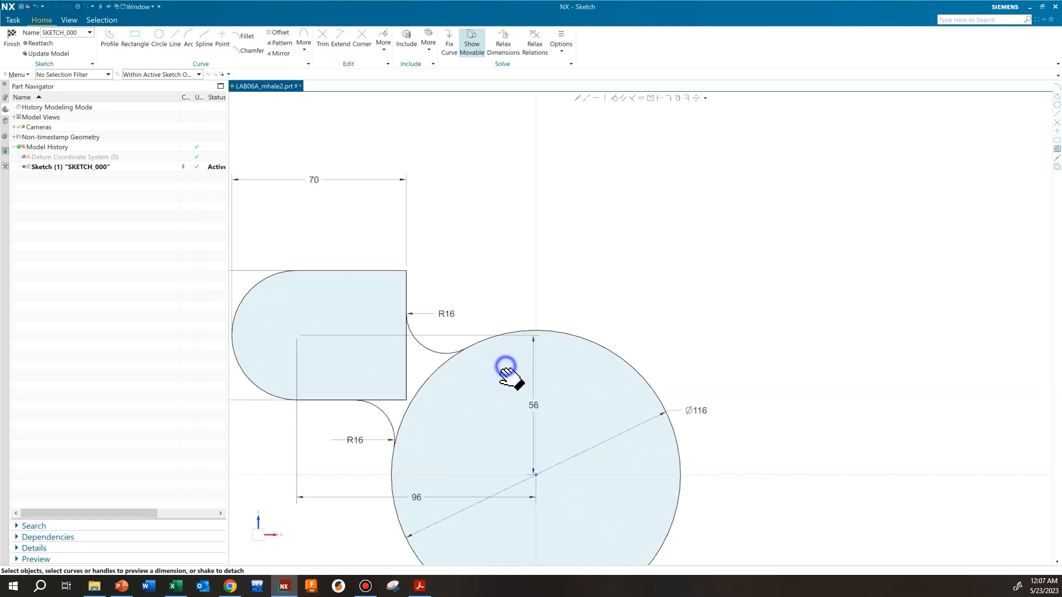
key("alt+Tab")
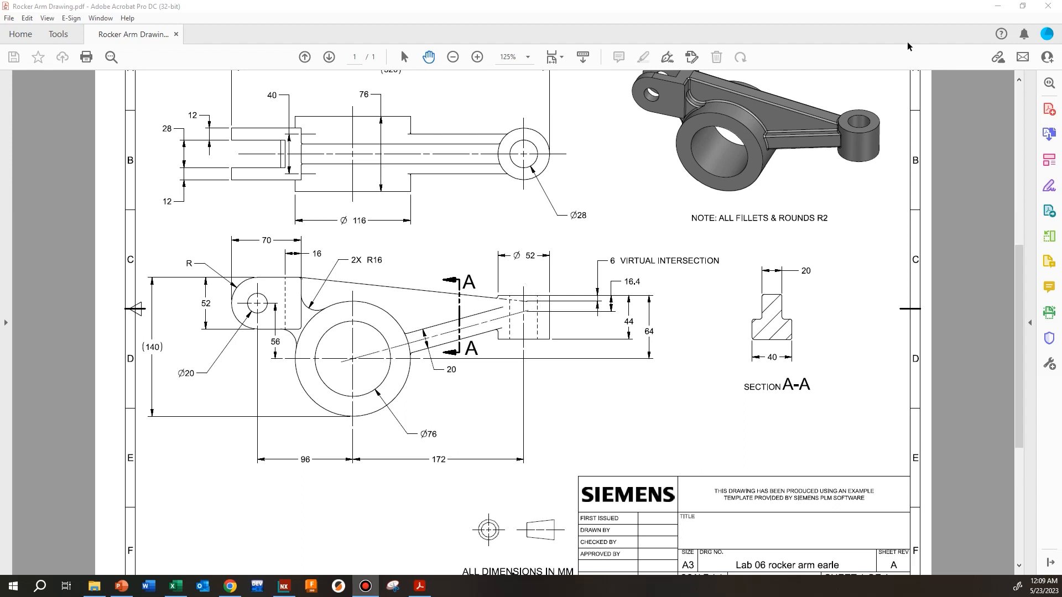
left_click(997, 6)
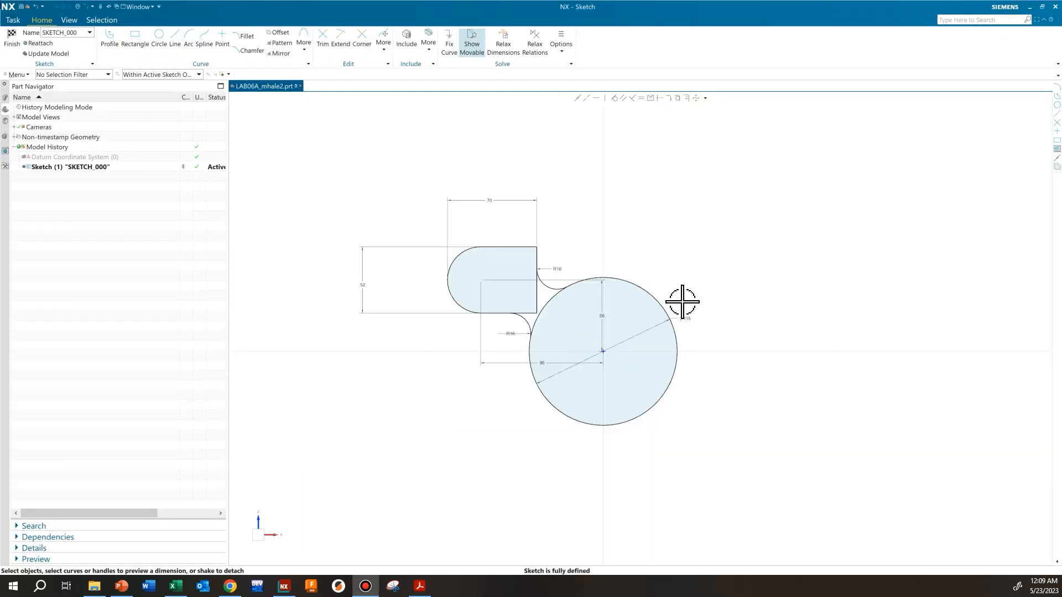
scroll(683, 301, "down", 1)
middle_click_drag(677, 290, 513, 277, "shift")
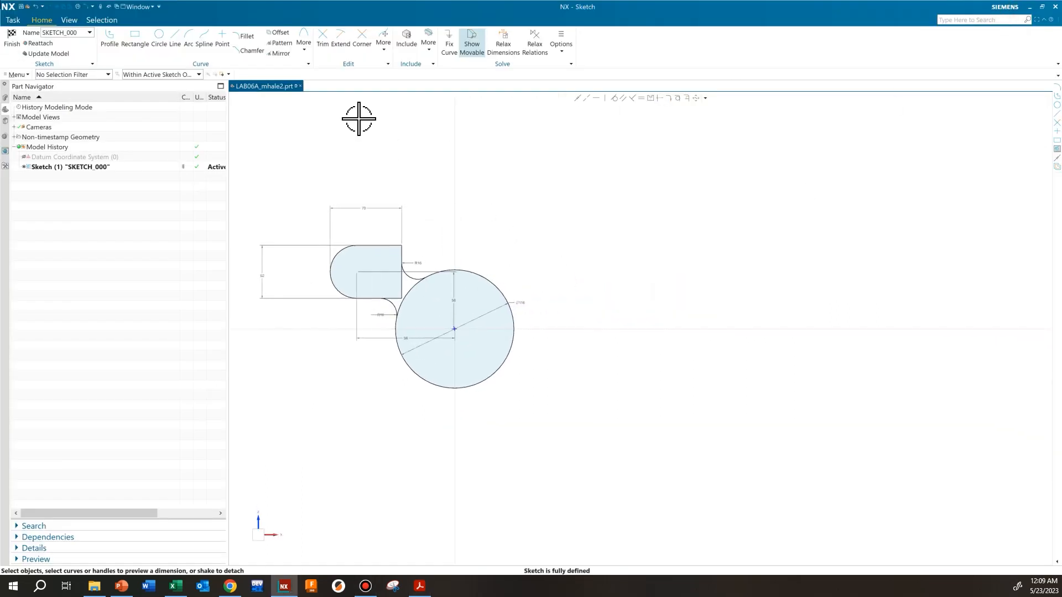
left_click(175, 41)
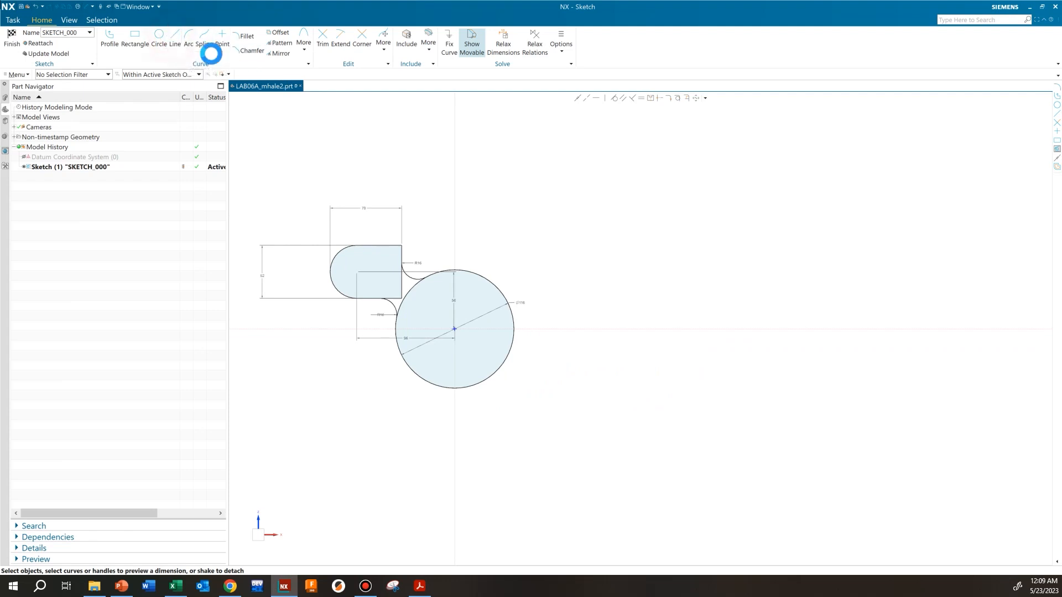
left_click(652, 228)
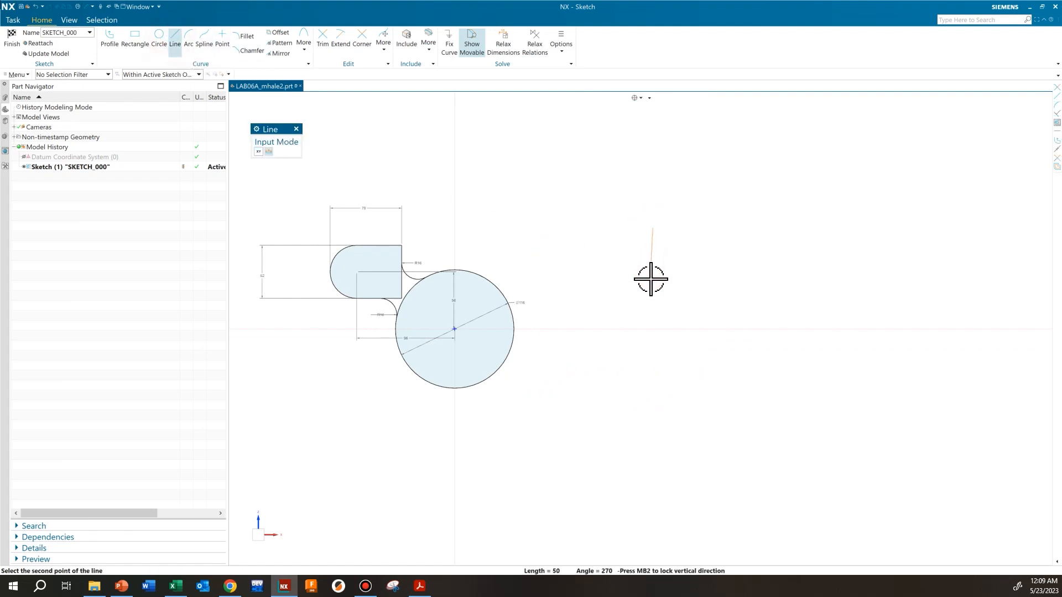
left_click(653, 299)
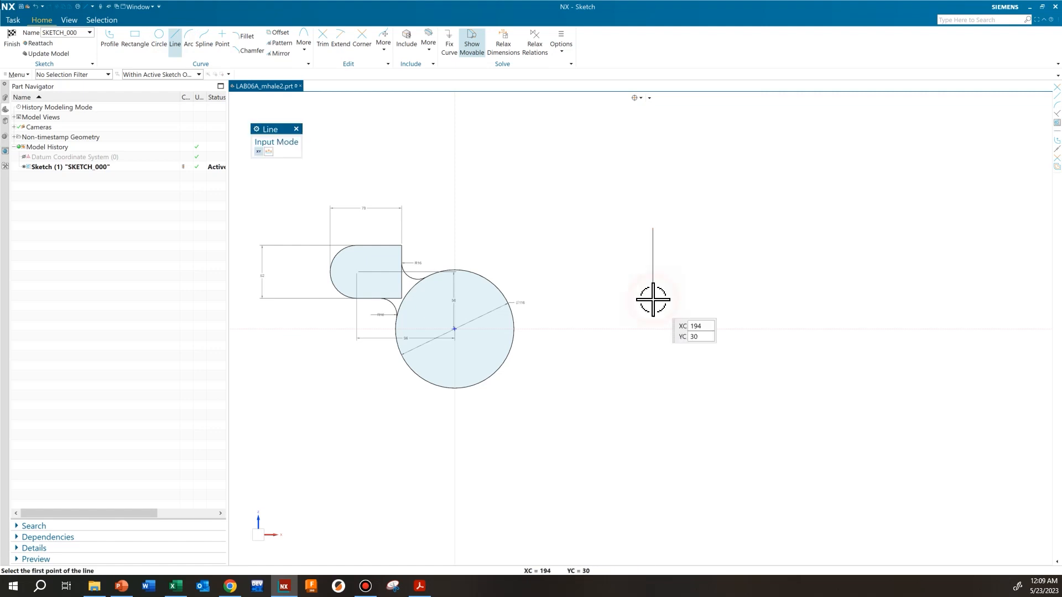
key("Escape")
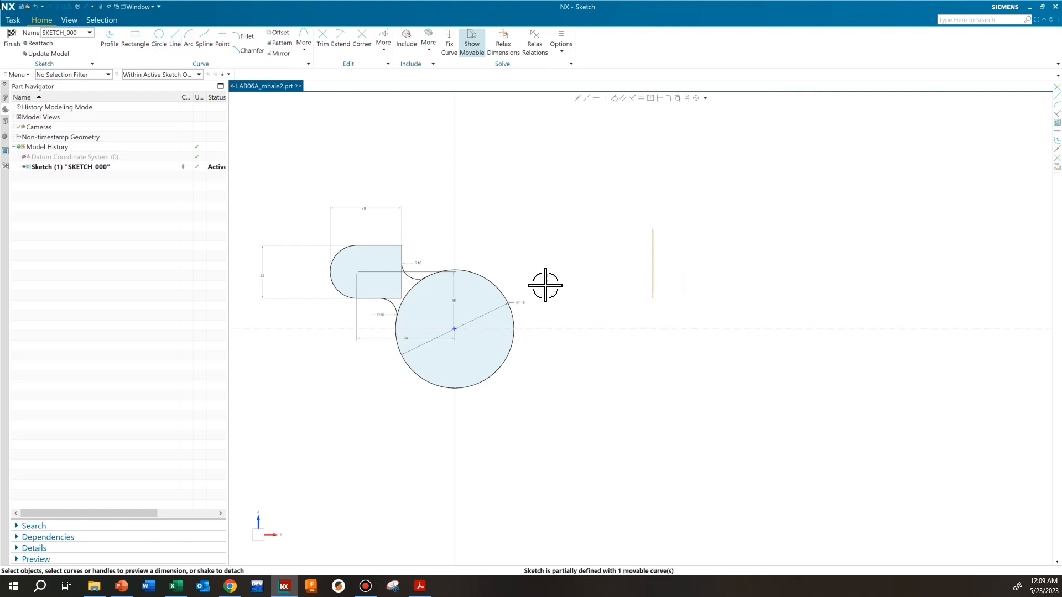
Set the horizontal distance between the circle's center and the separate vertical line to 172 mm.
left_click(456, 330)
left_click(653, 271)
left_click(555, 401)
type("1")
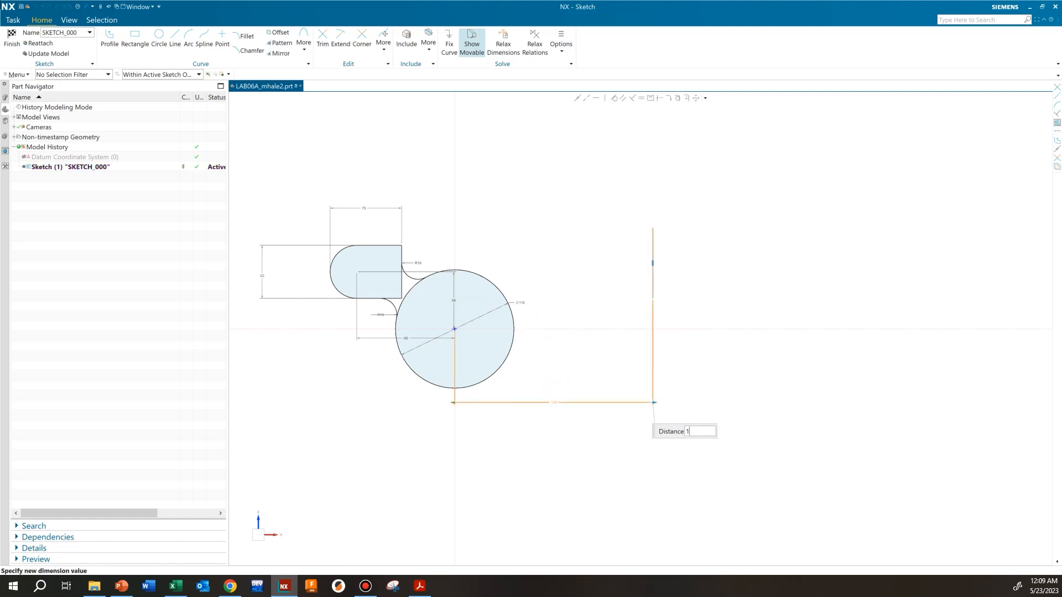
type("72")
key("Return")
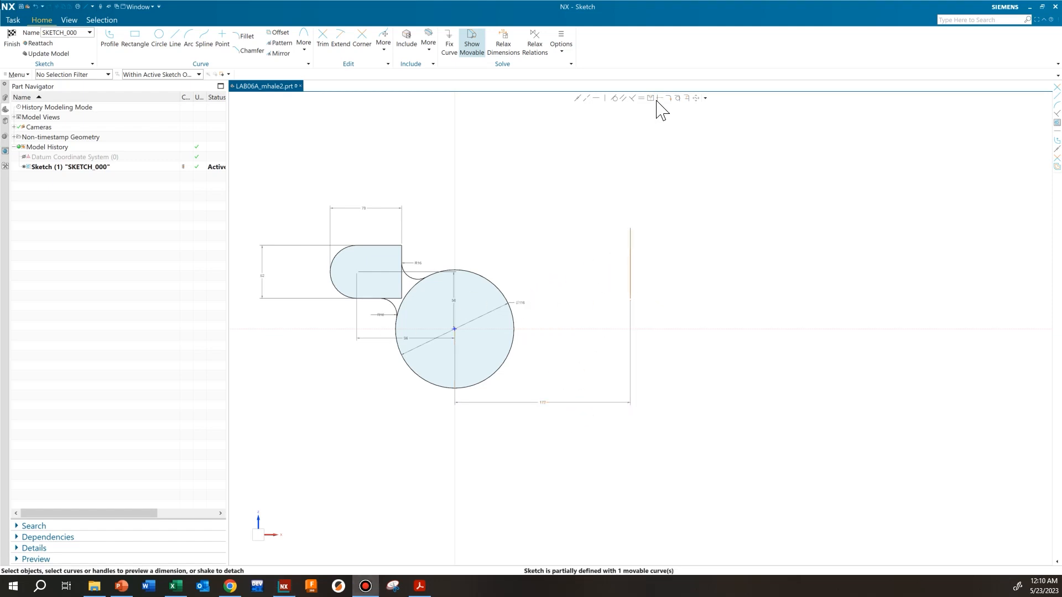
Dimension the separate vertical line's length and set it to 70 mm.
left_click(631, 257)
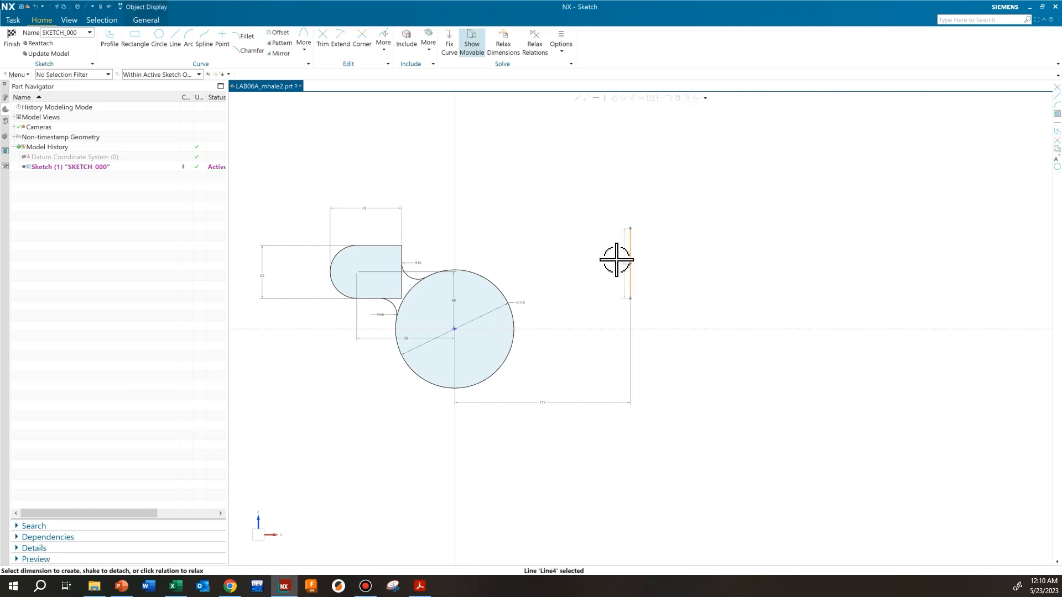
left_click(621, 264)
left_click_drag(691, 259, 692, 259)
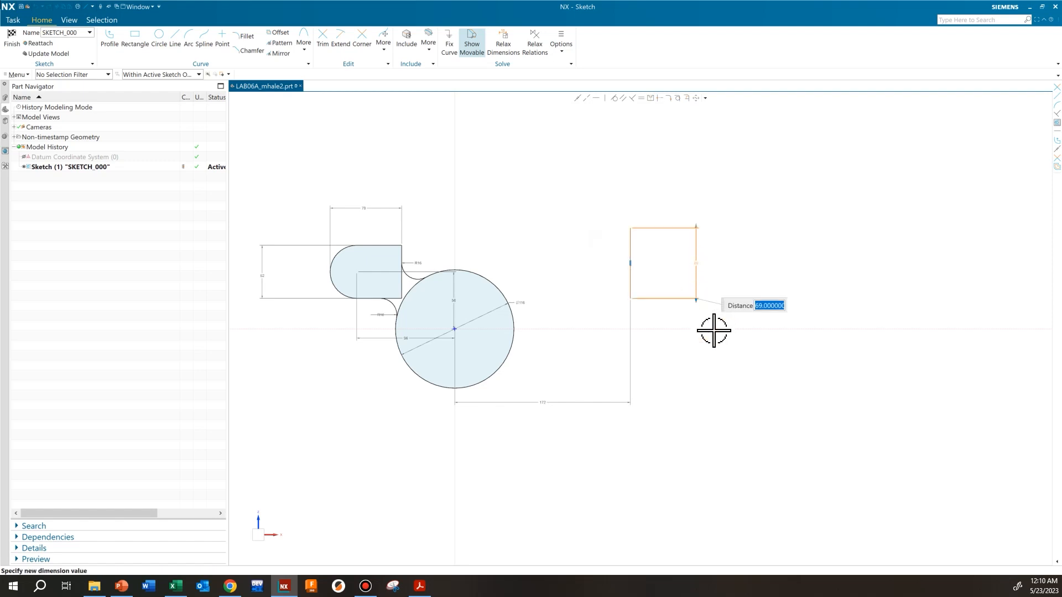
type("703")
key("Return")
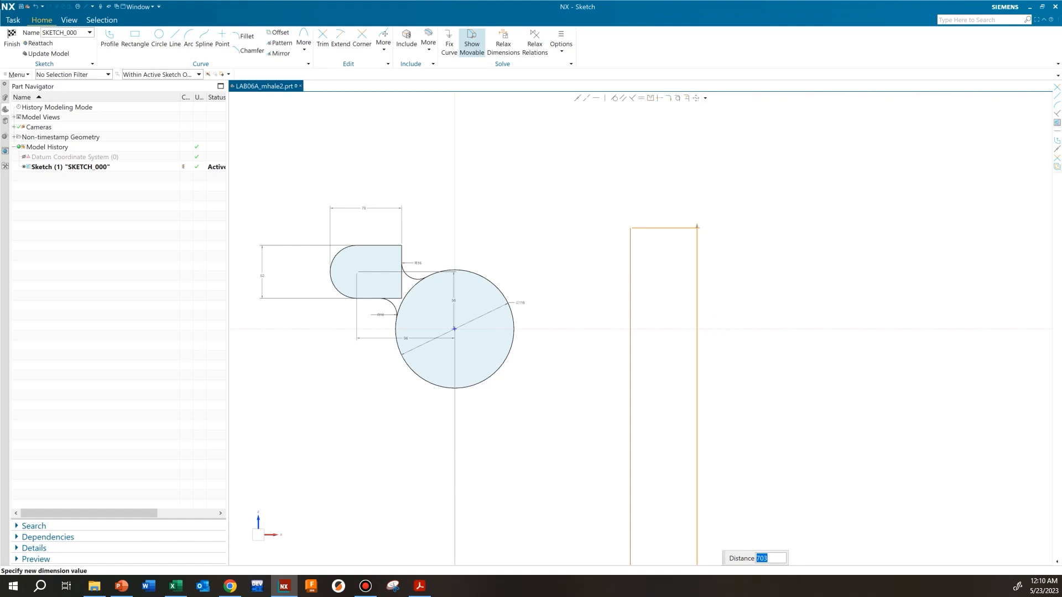
scroll(738, 338, "down", 1)
scroll(738, 338, "up", 2)
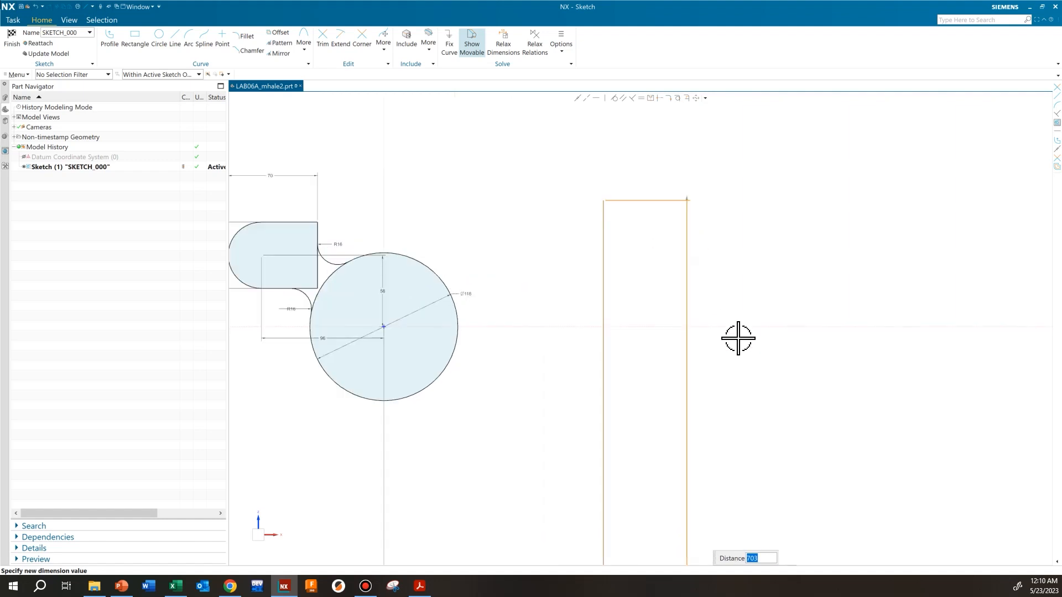
type("70")
key("Return")
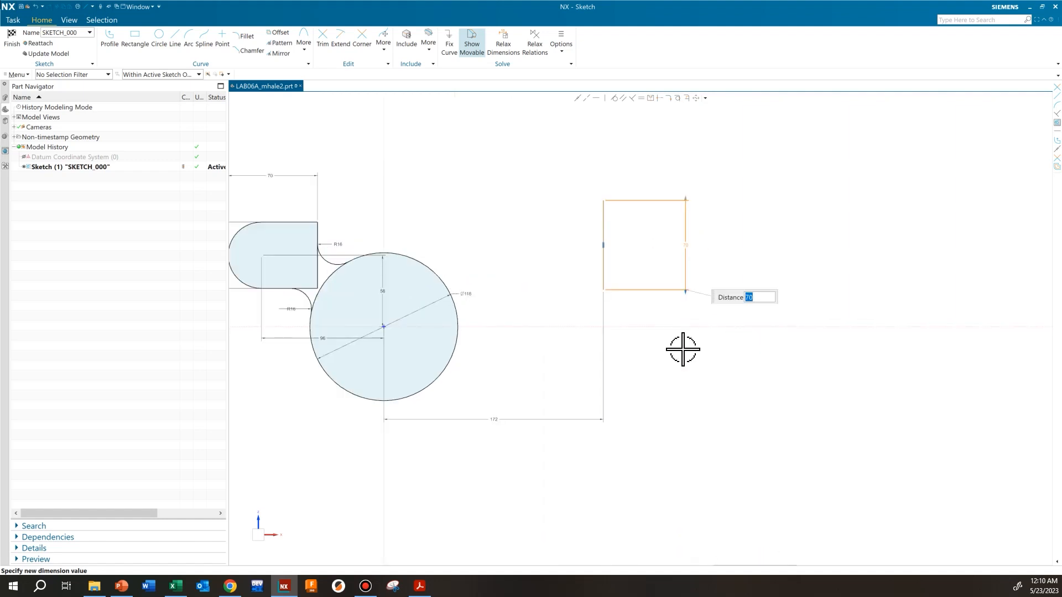
key("Escape")
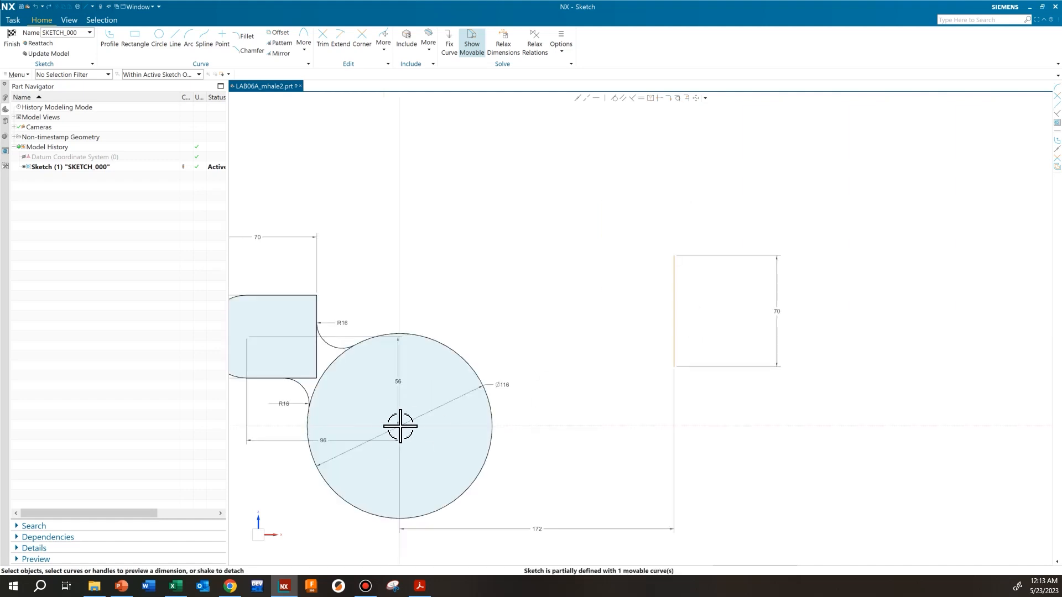
Check the drawing and set the vertical distance from the circle's center to the vertical line's upper endpoint to 64 mm.
left_click(424, 585)
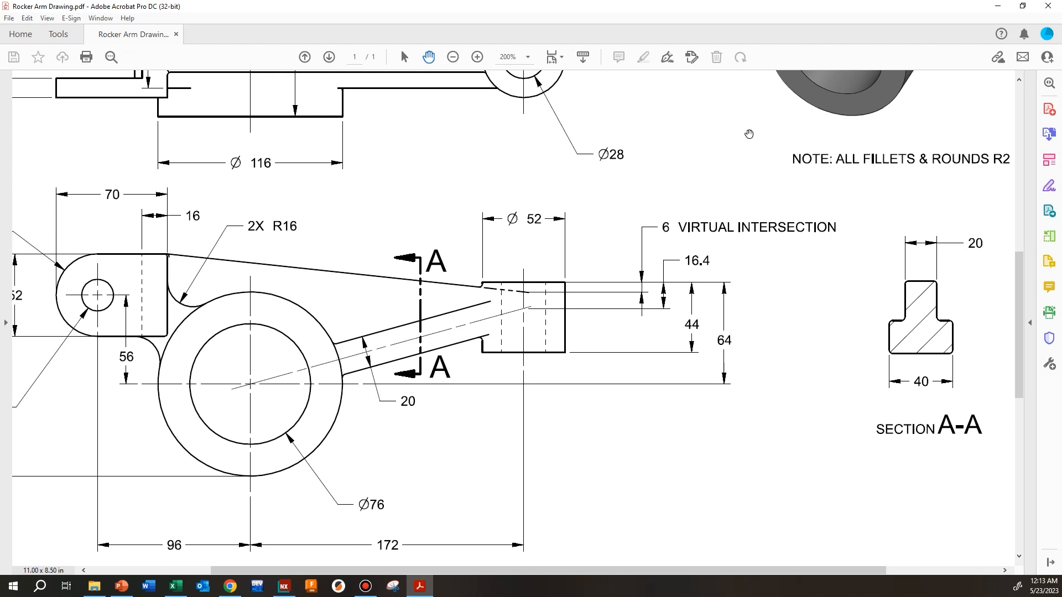
left_click(998, 7)
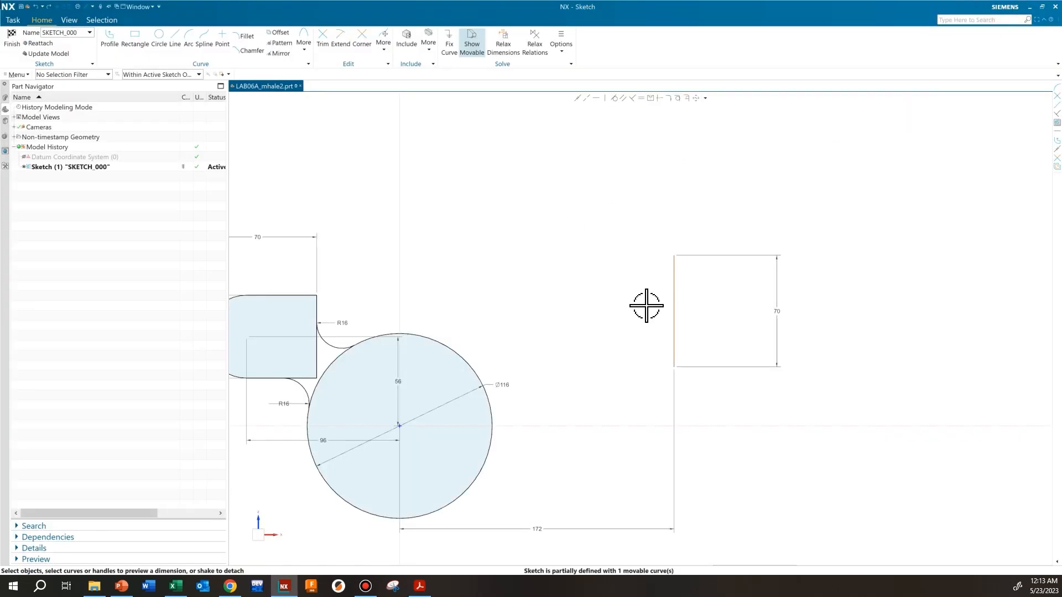
left_click(675, 256)
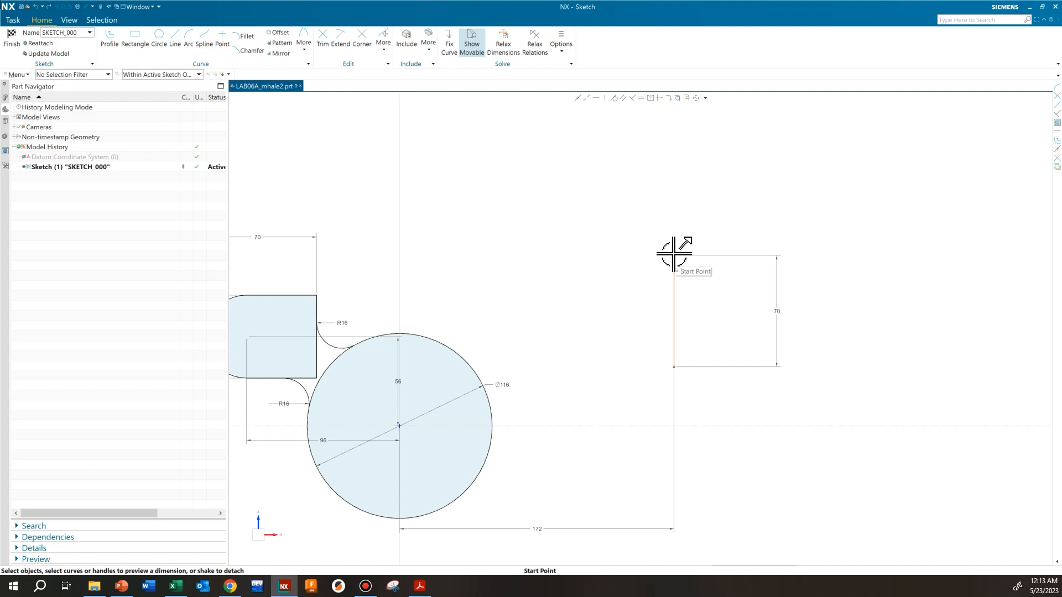
left_click(398, 427)
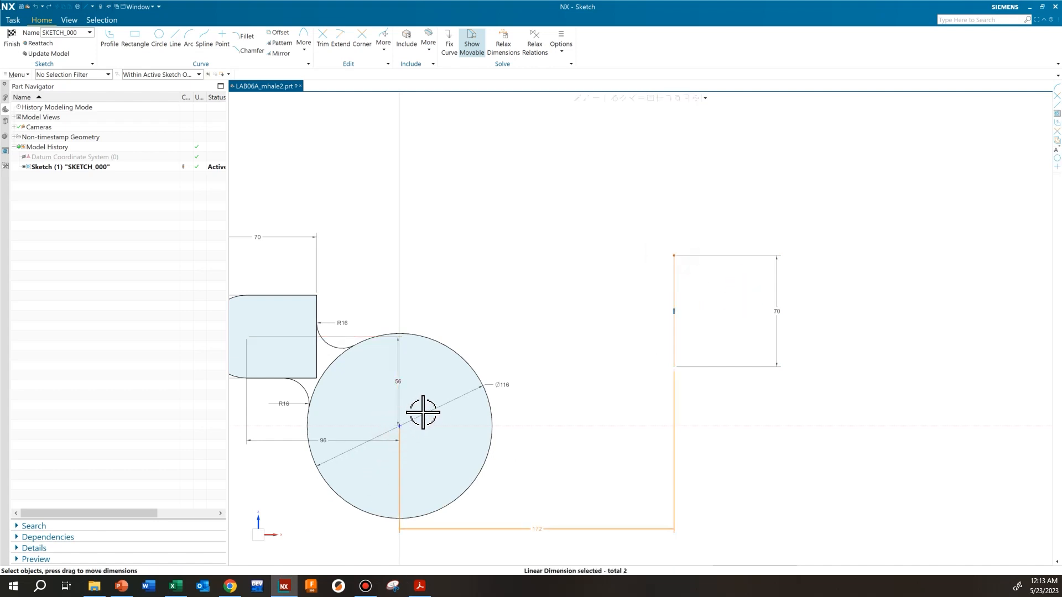
key("Escape")
left_click(401, 426)
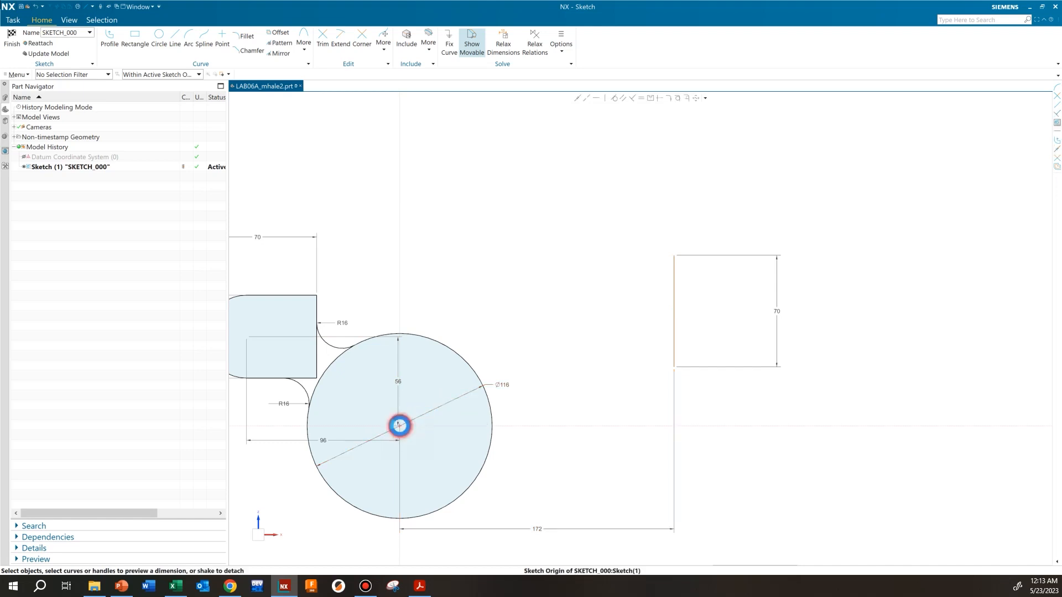
left_click(674, 255)
left_click(925, 108)
left_click(694, 340)
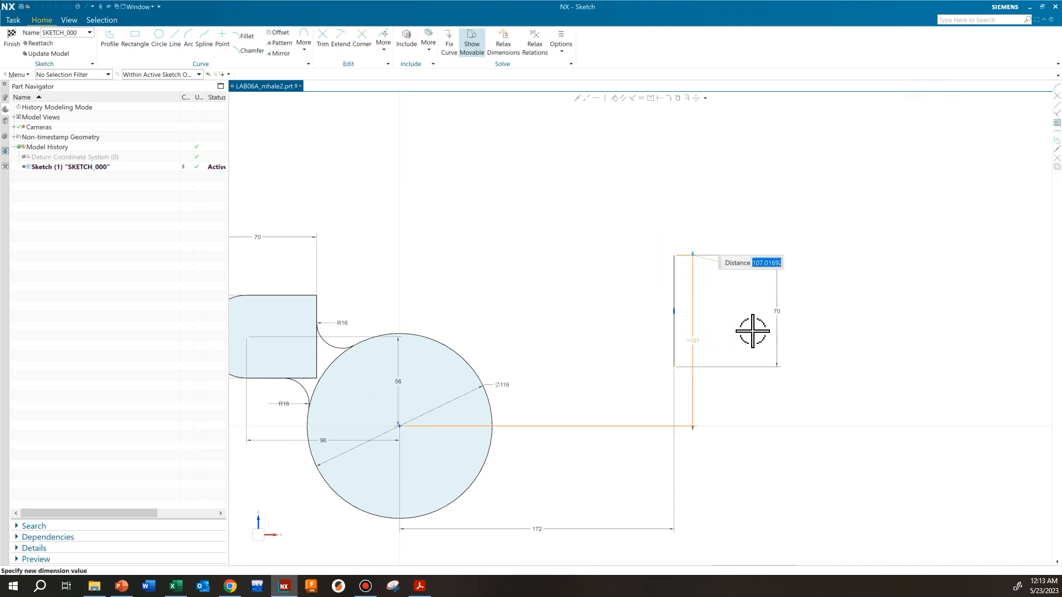
type("64")
key("Return")
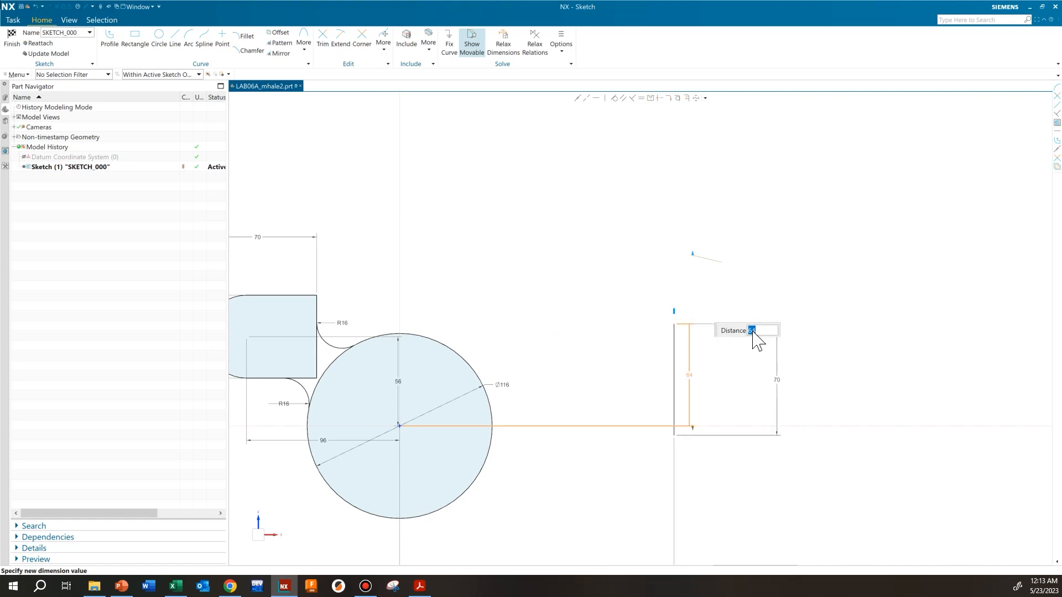
left_click(812, 332)
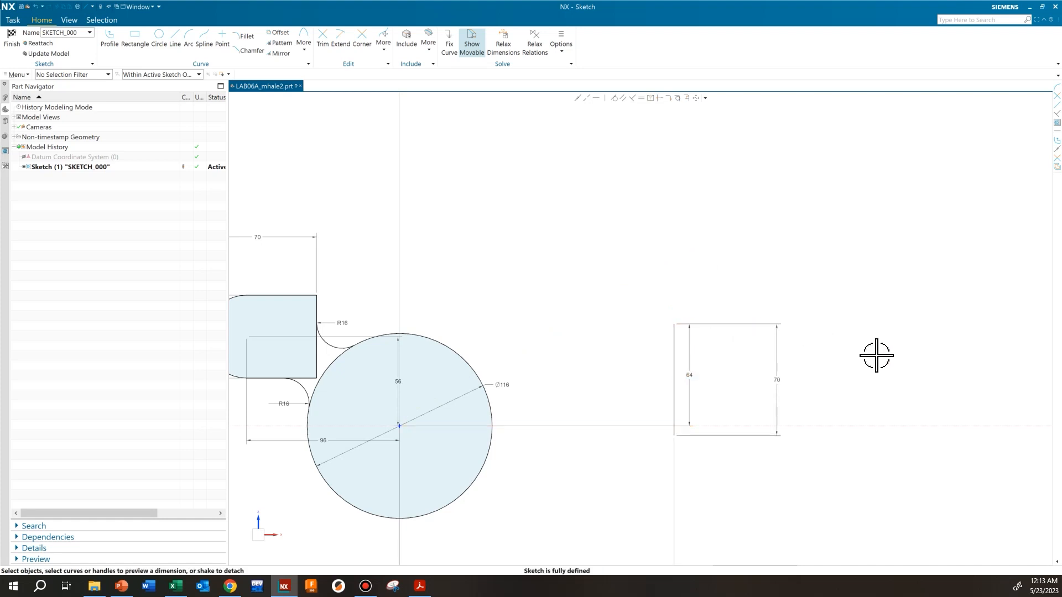
Convert the 70 mm vertical line to a reference line.
left_click(674, 355)
left_click(684, 346)
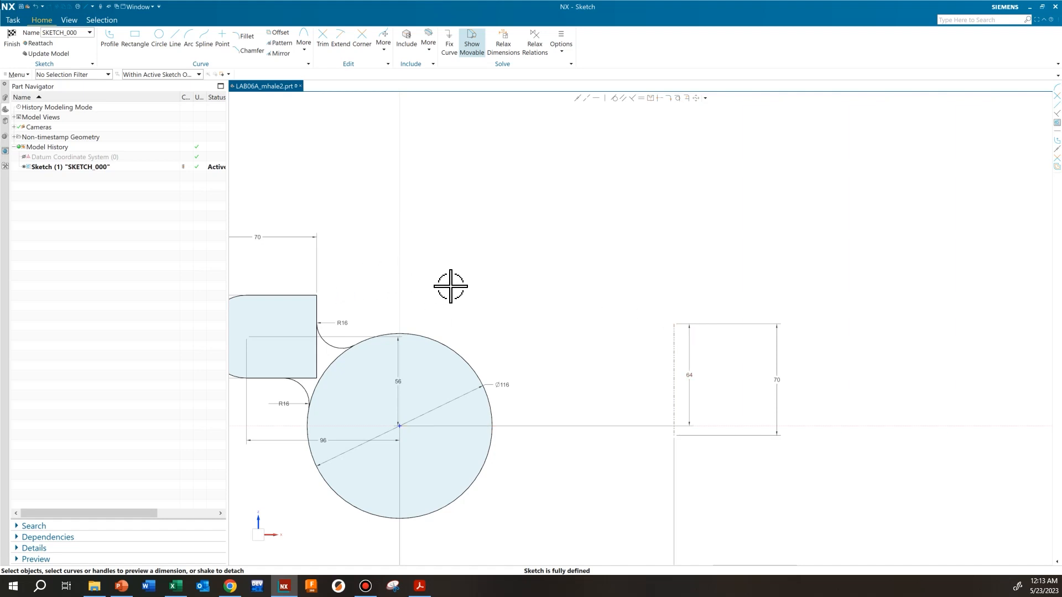
Sketch a sloping line from the clevis profile's upper corner nearest the circle to a point slightly beyond the vertical reference line.
middle_click_drag(481, 298, 542, 299, "shift")
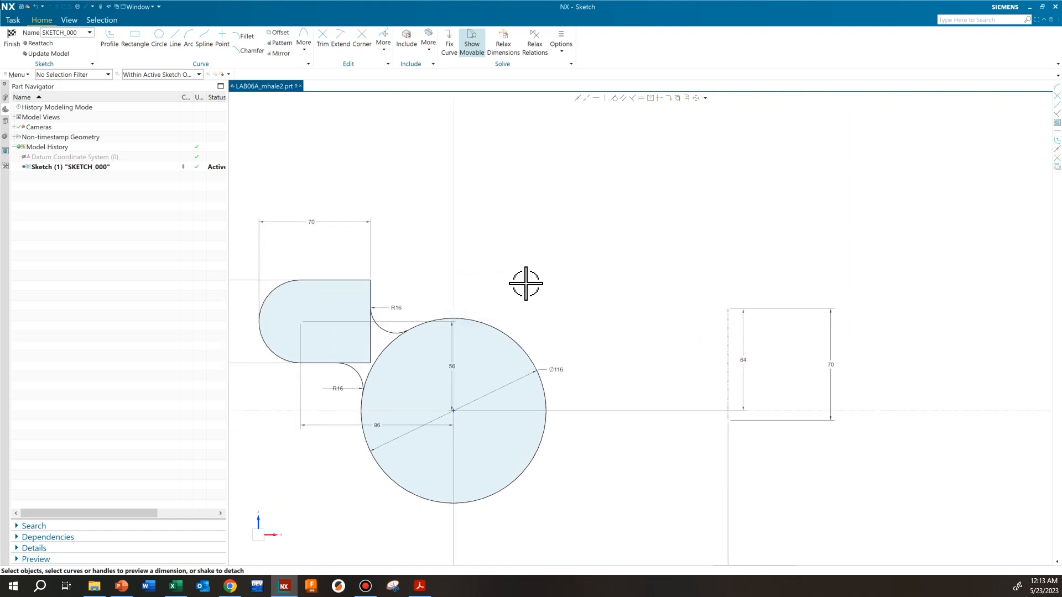
left_click(175, 38)
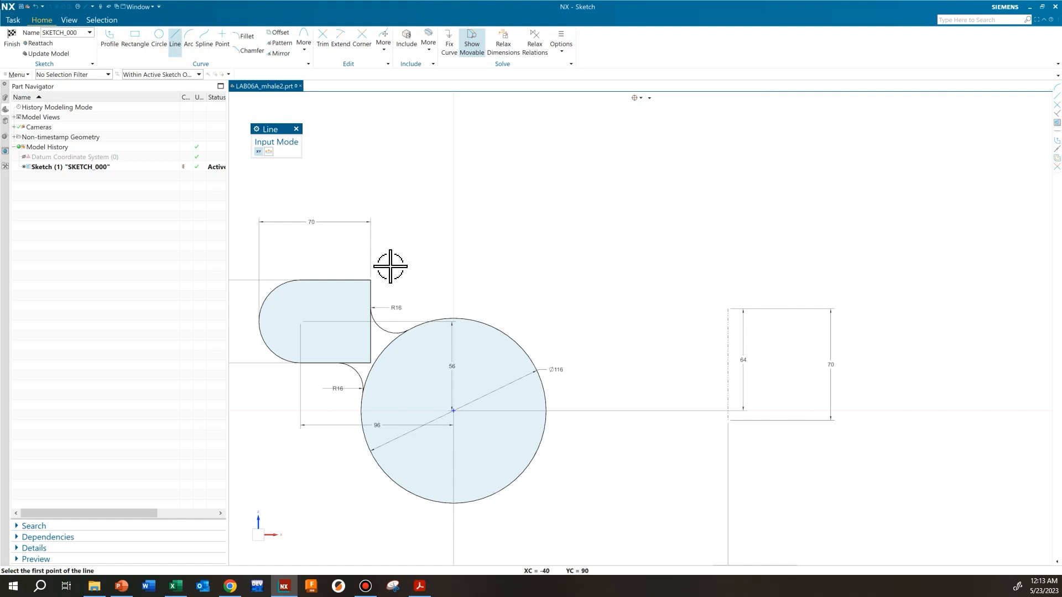
left_click(369, 278)
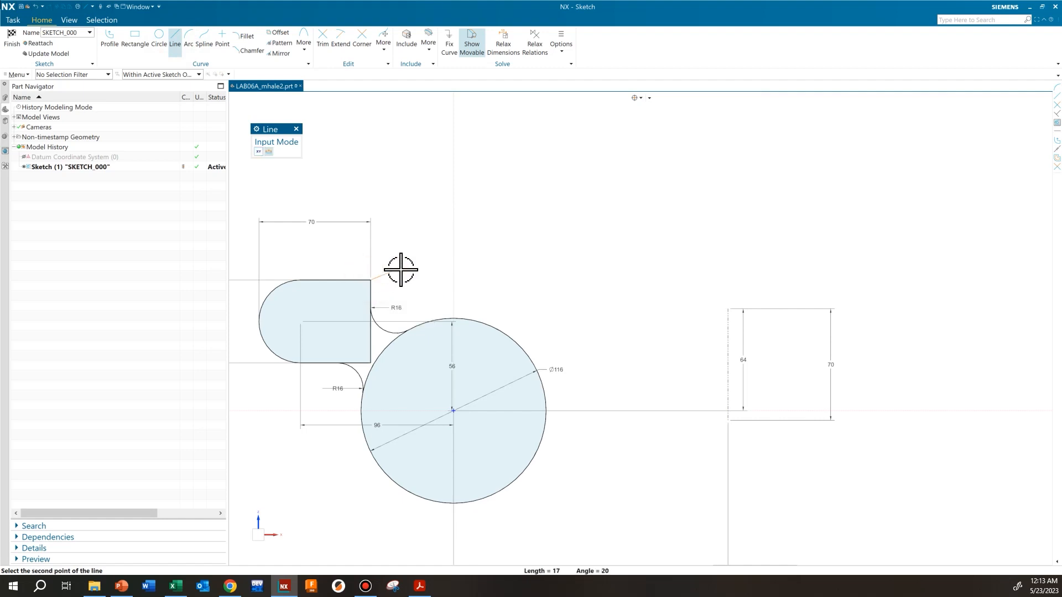
left_click(759, 342)
key("Escape")
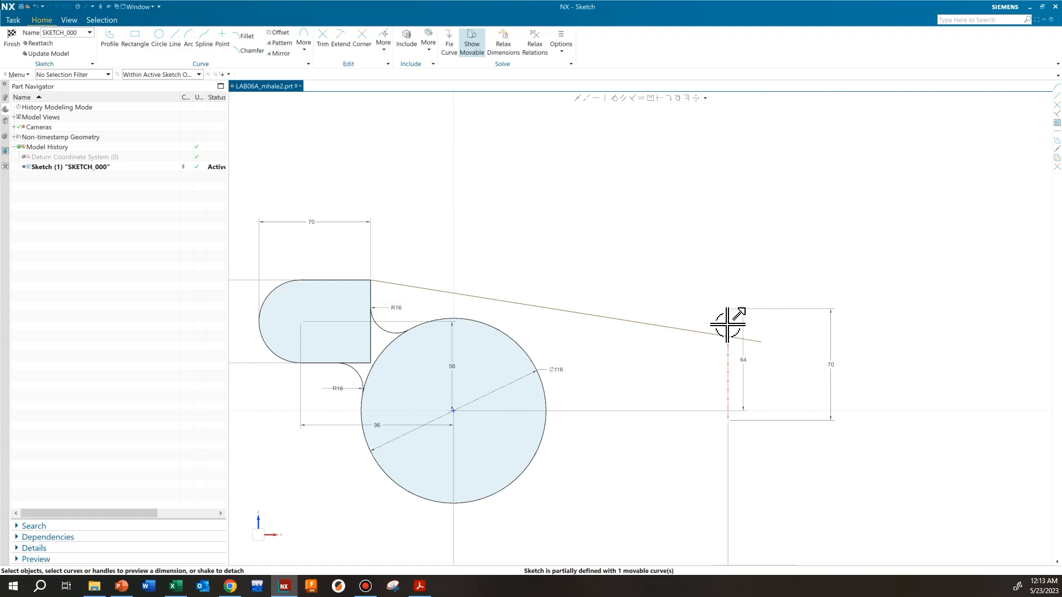
Check the drawing and trim the sloping line's overhang at the vertical reference line.
left_click(420, 586)
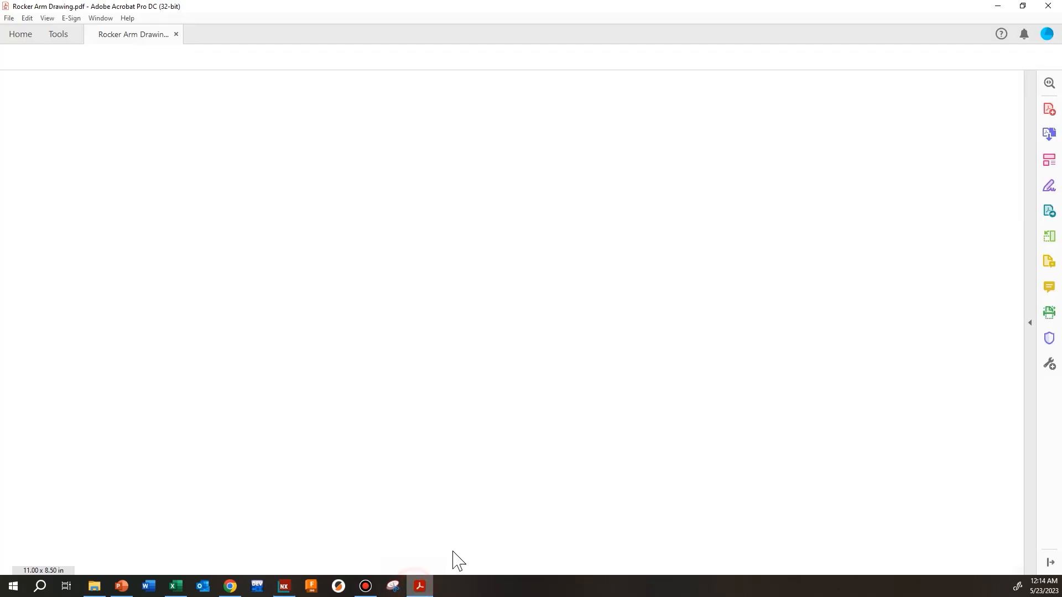
scroll(465, 315, "up", 1)
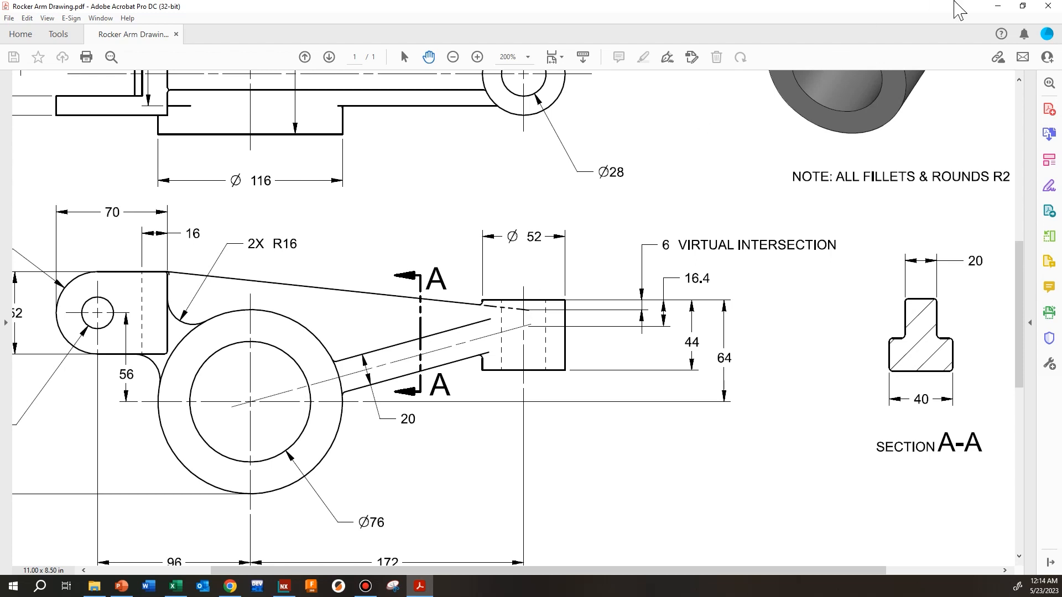
left_click(997, 6)
scroll(761, 311, "up", 2)
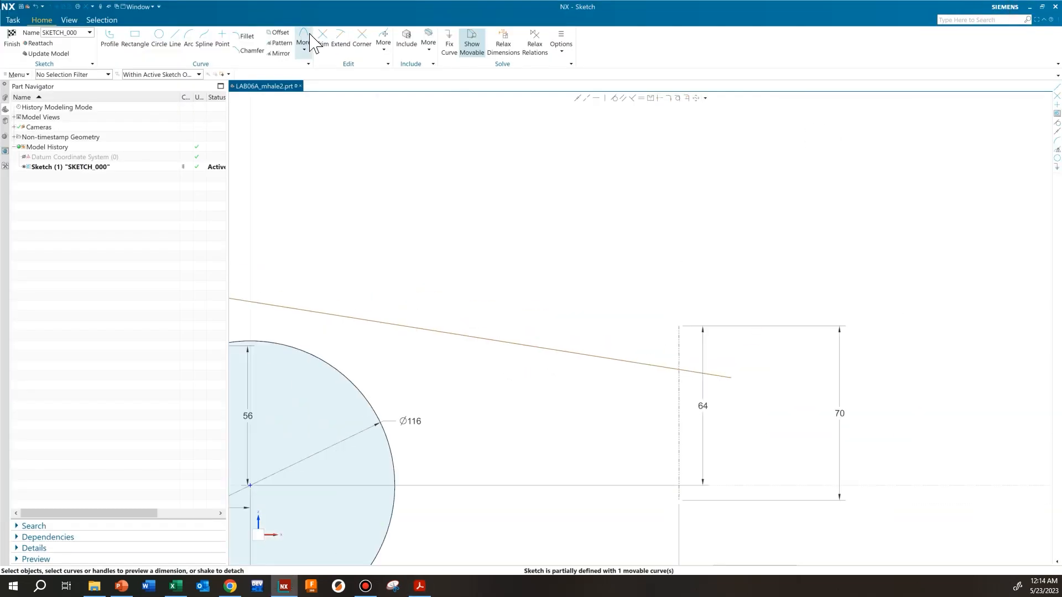
left_click(323, 38)
left_click(720, 371)
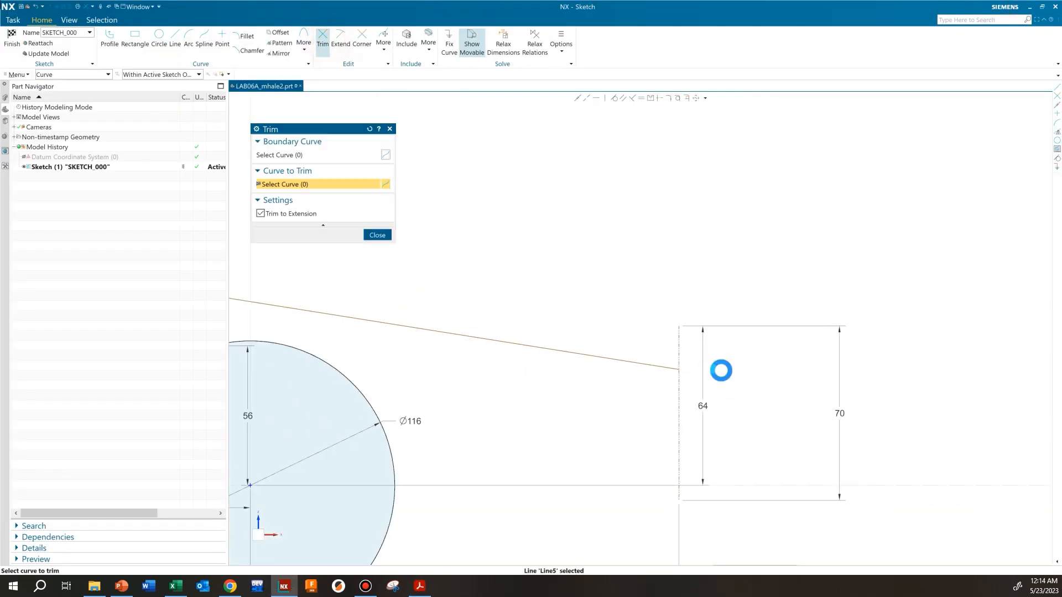
middle_click(720, 371)
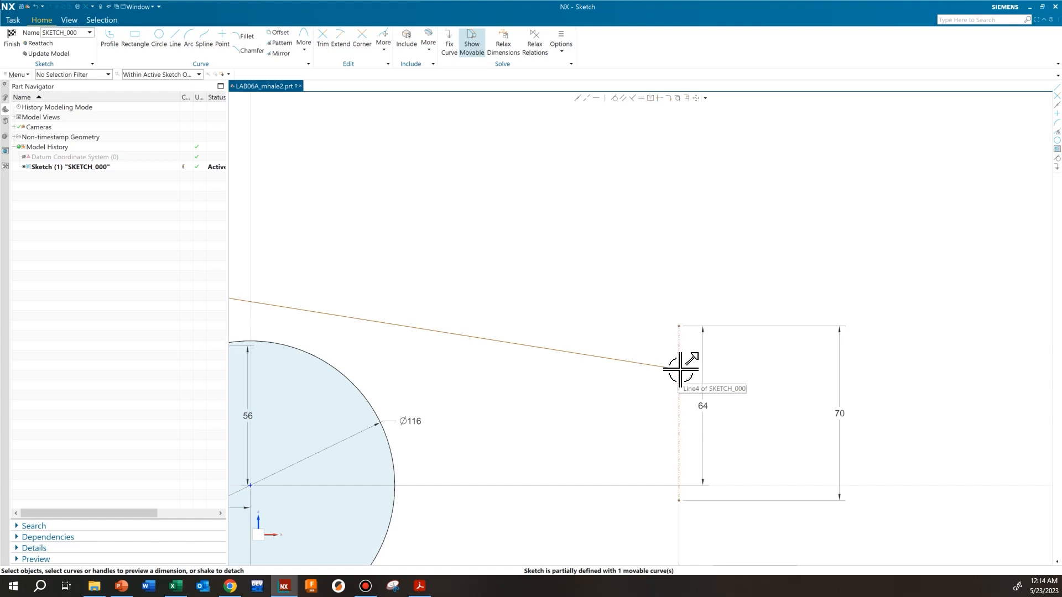
Set the vertical distance between the reference line's upper endpoint and the sloping line's trimmed end to 6 mm.
left_click(680, 369)
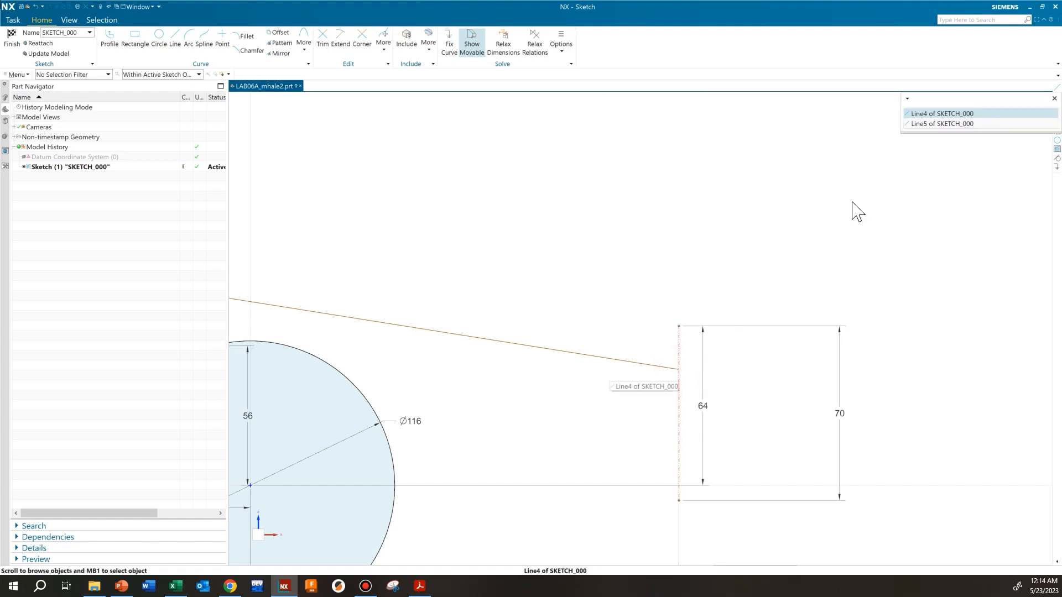
left_click(940, 123)
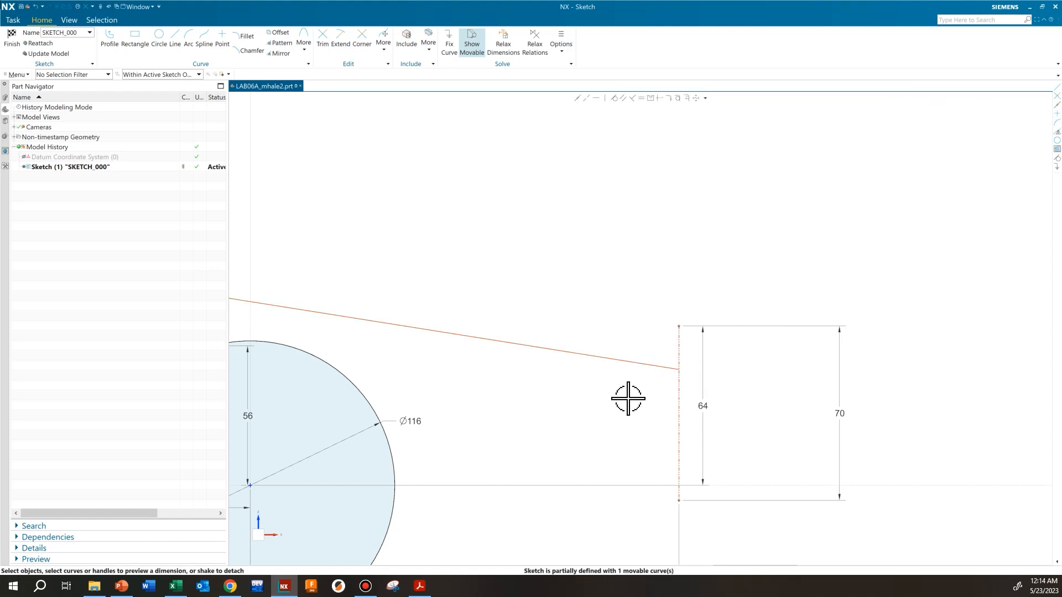
scroll(625, 396, "up", 5)
left_click_drag(767, 271, 781, 279)
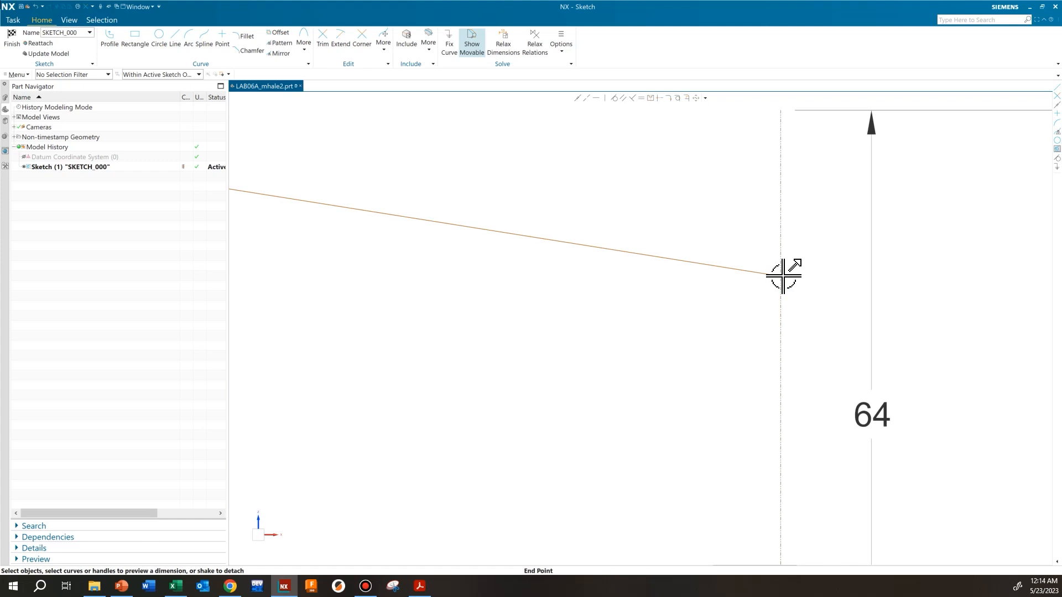
left_click(782, 275)
scroll(814, 326, "down", 3)
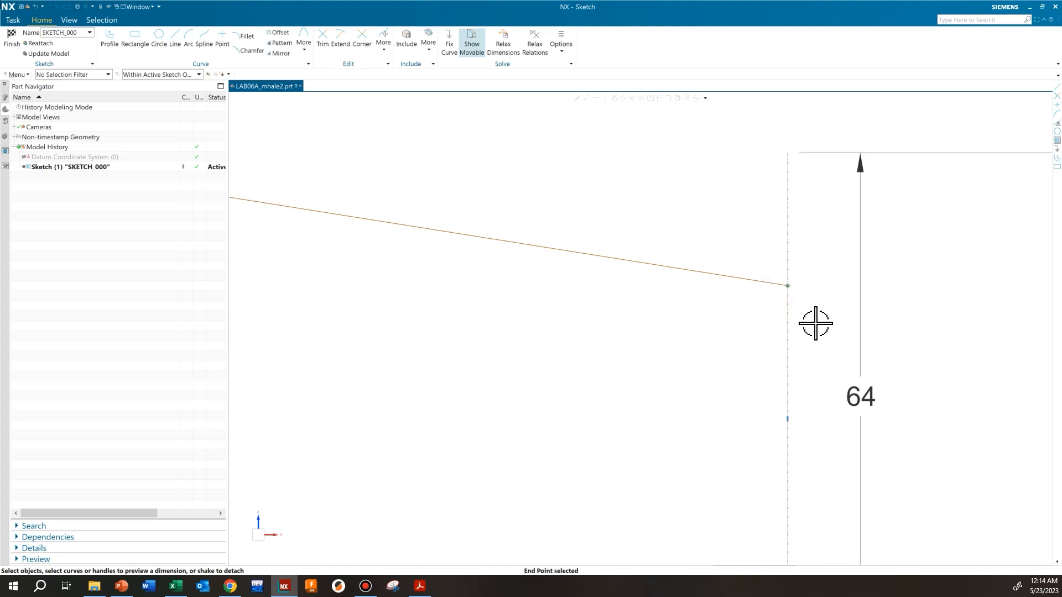
left_click(798, 214)
left_click(817, 255)
middle_click_drag(732, 271, 628, 265, "shift")
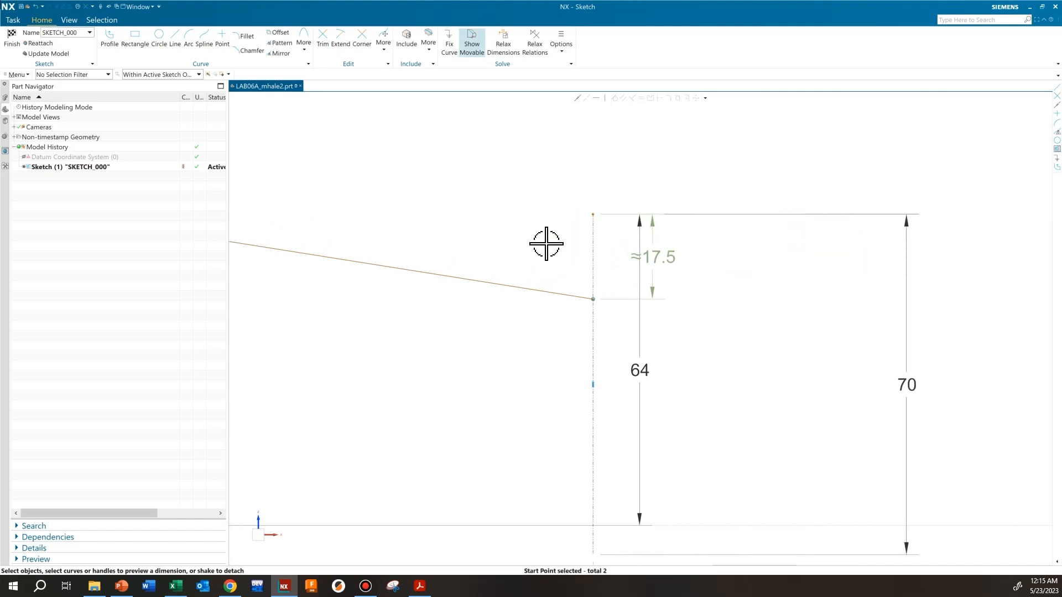
left_click(655, 253)
type("6")
key("Return")
left_click(796, 268)
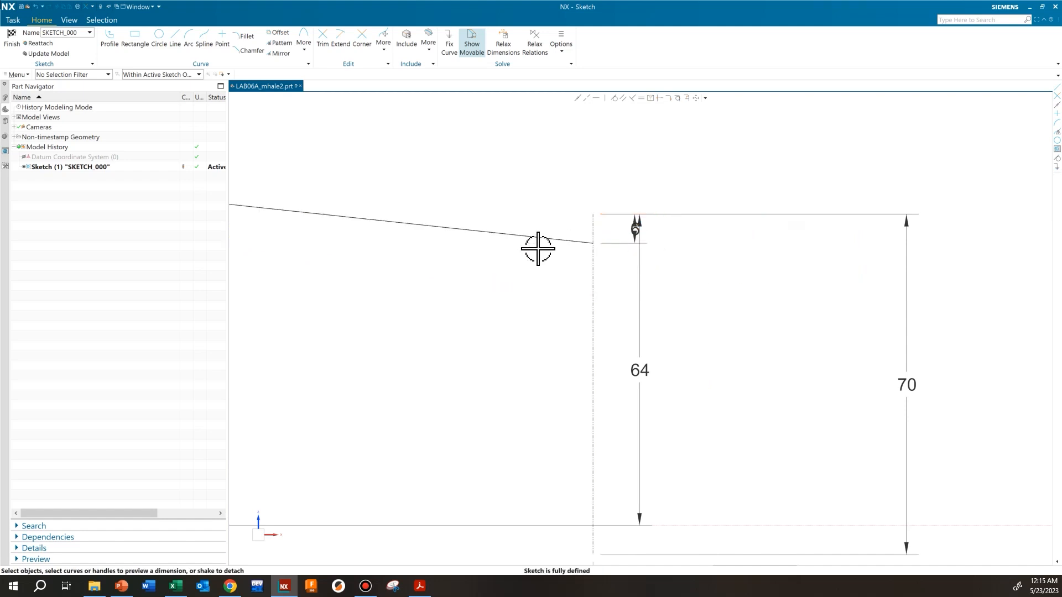
Move the 6 mm dimension's text above the reference line's top, clear of the 64 mm dimension.
scroll(559, 240, "up", 4)
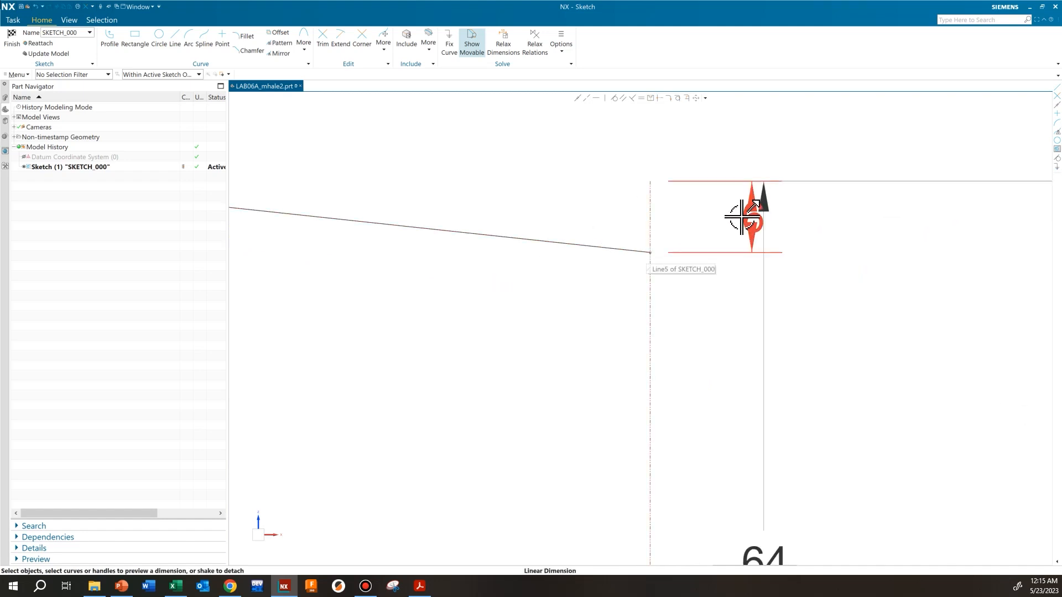
mouse_move(749, 220)
left_mouse_down()
mouse_move(718, 129)
mouse_move(782, 112)
left_mouse_up()
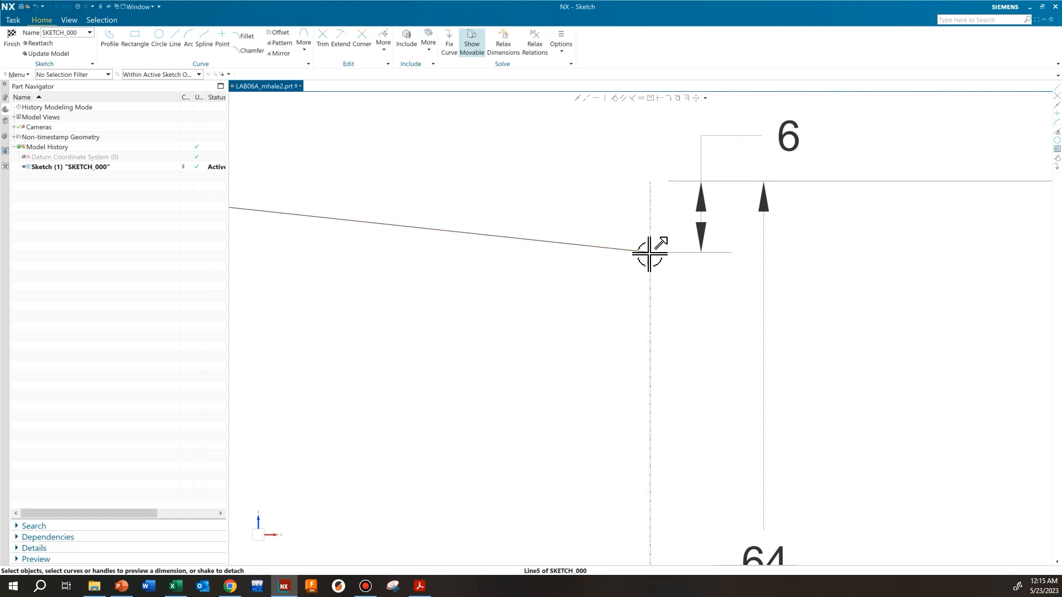
scroll(575, 230, "up", 4)
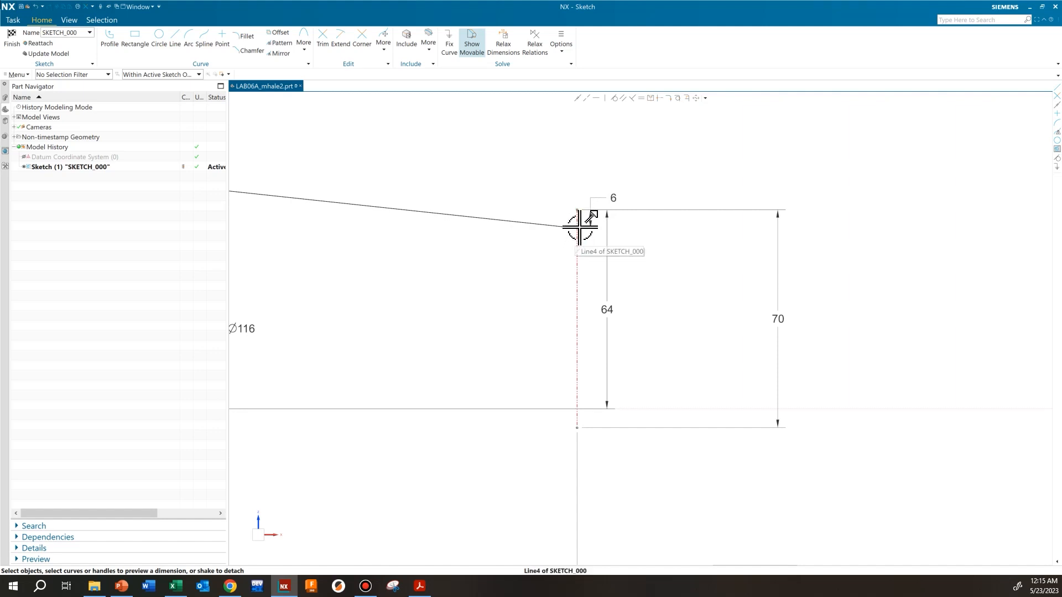
scroll(575, 234, "up", 4)
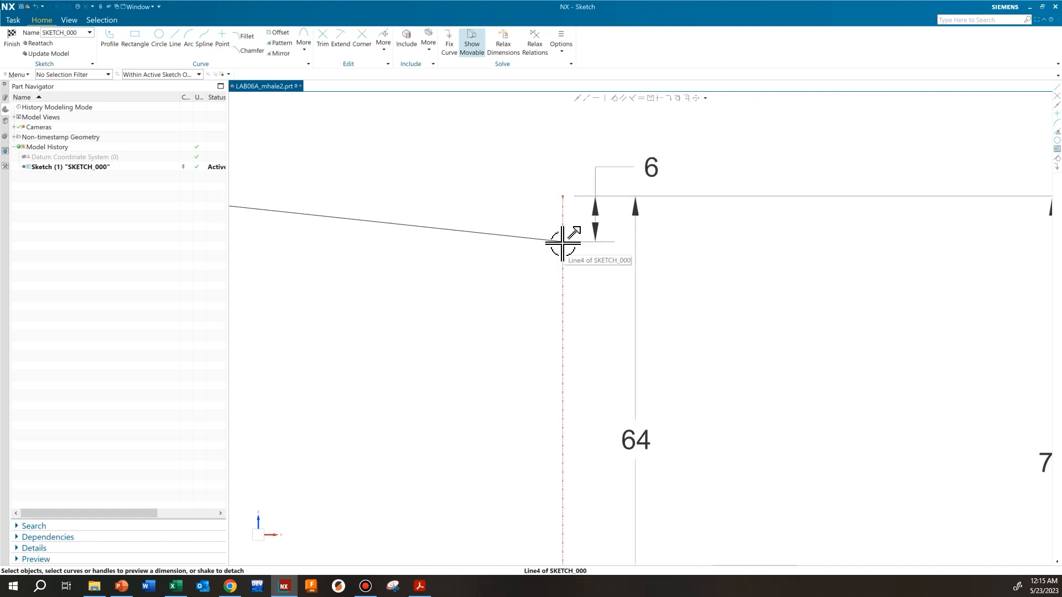
left_click(562, 242)
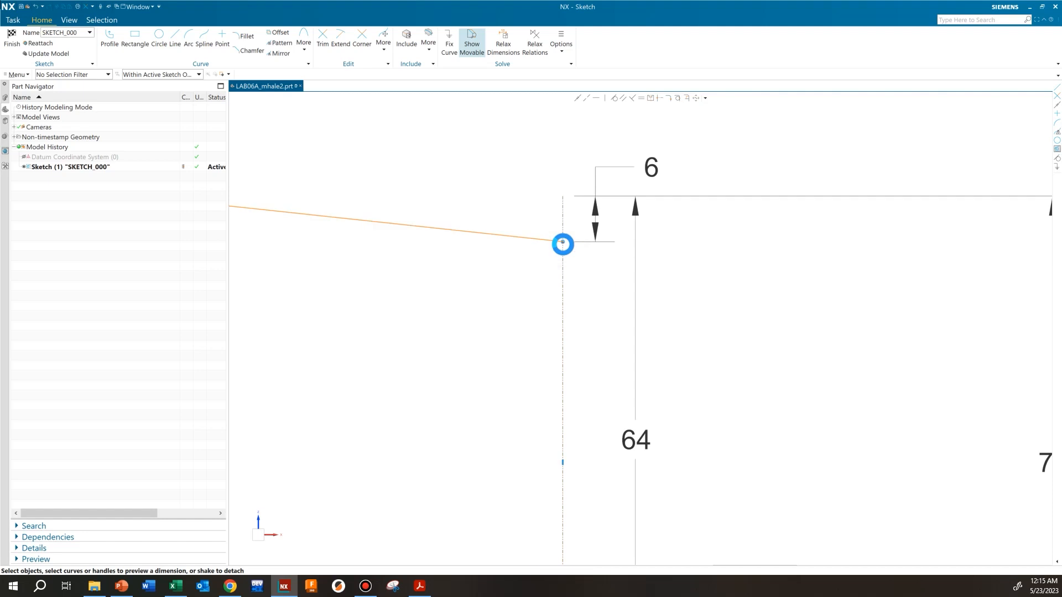
key("Escape")
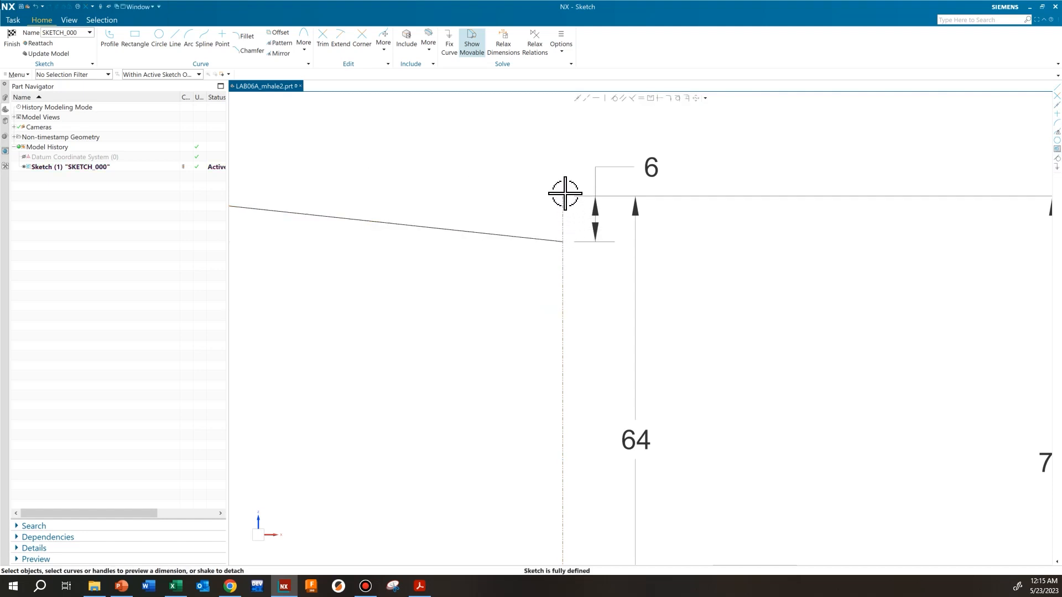
scroll(617, 217, "down", 4)
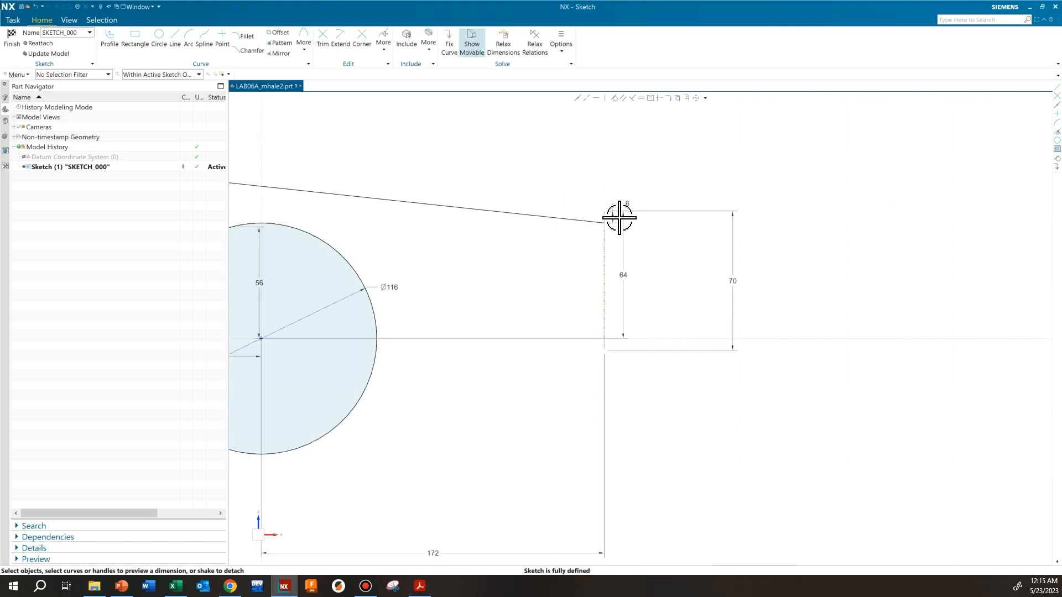
Check the drawing and sketch a sloping line from the sketch origin to a point slightly beyond the vertical reference line.
key("alt+Tab")
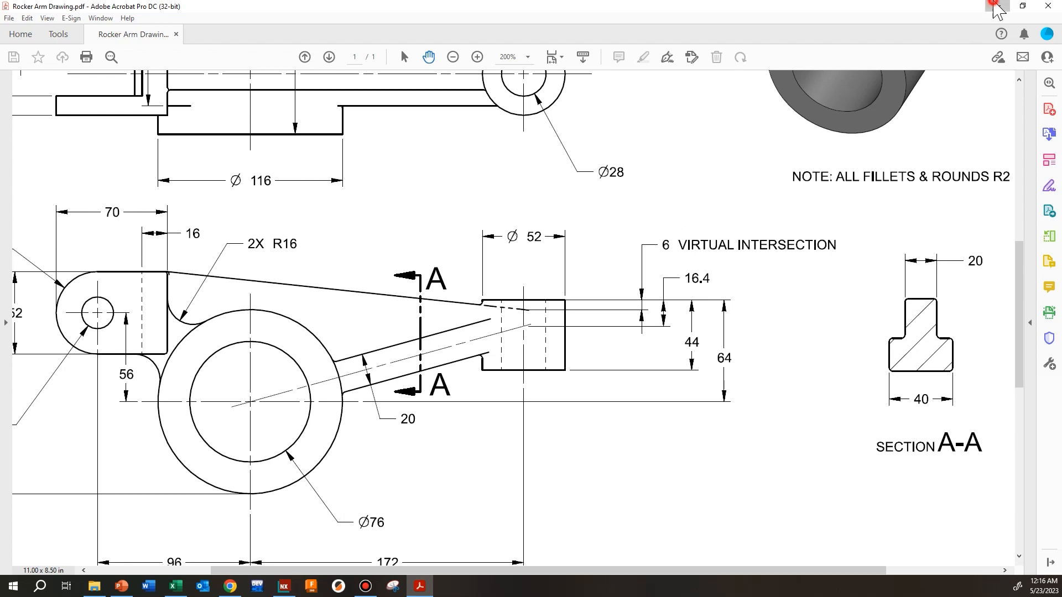
left_click(997, 7)
left_click(175, 42)
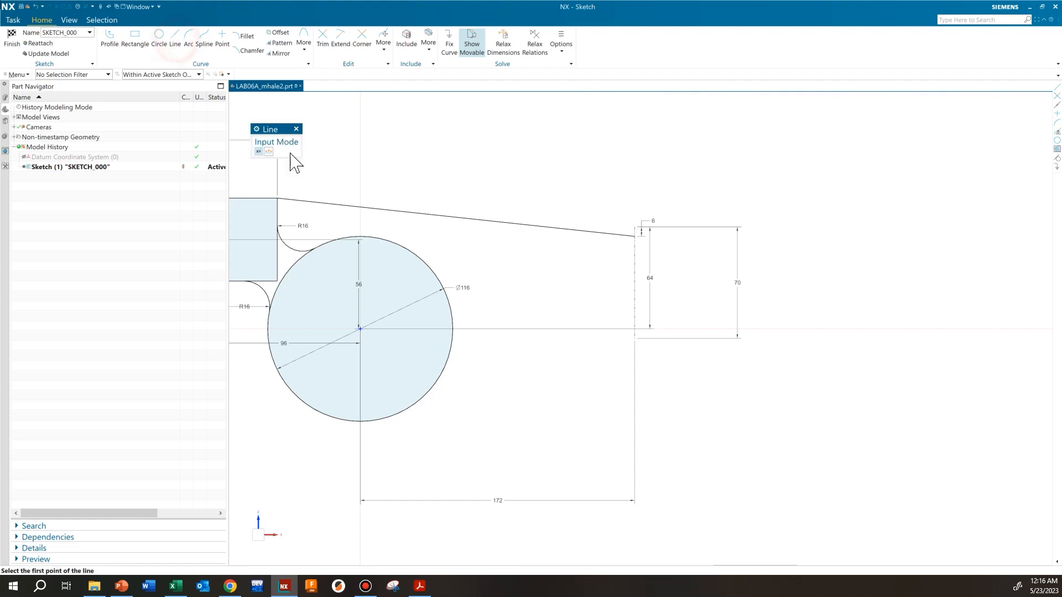
left_click(360, 329)
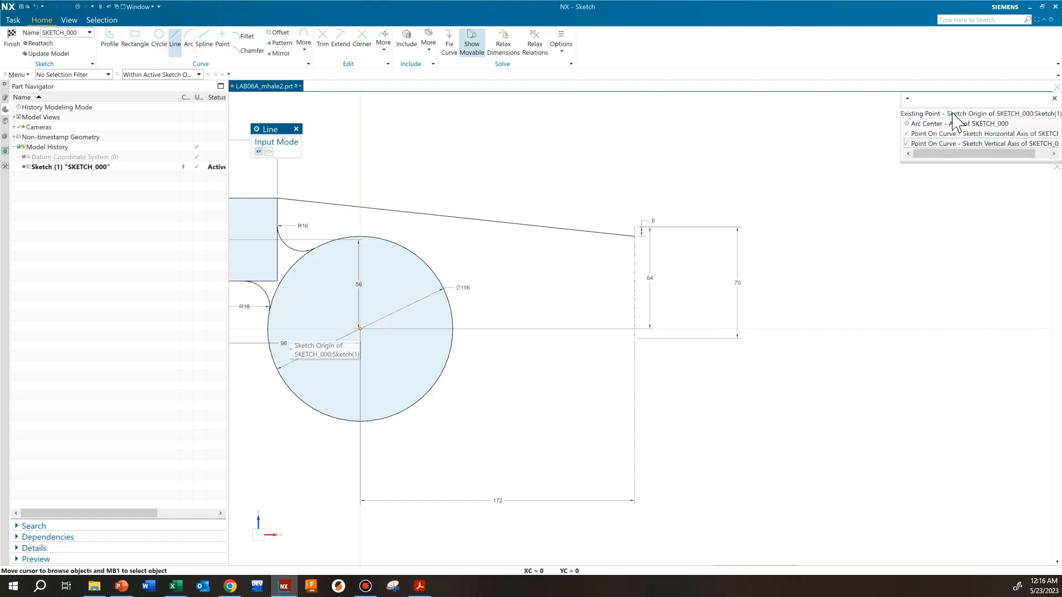
left_click(928, 109)
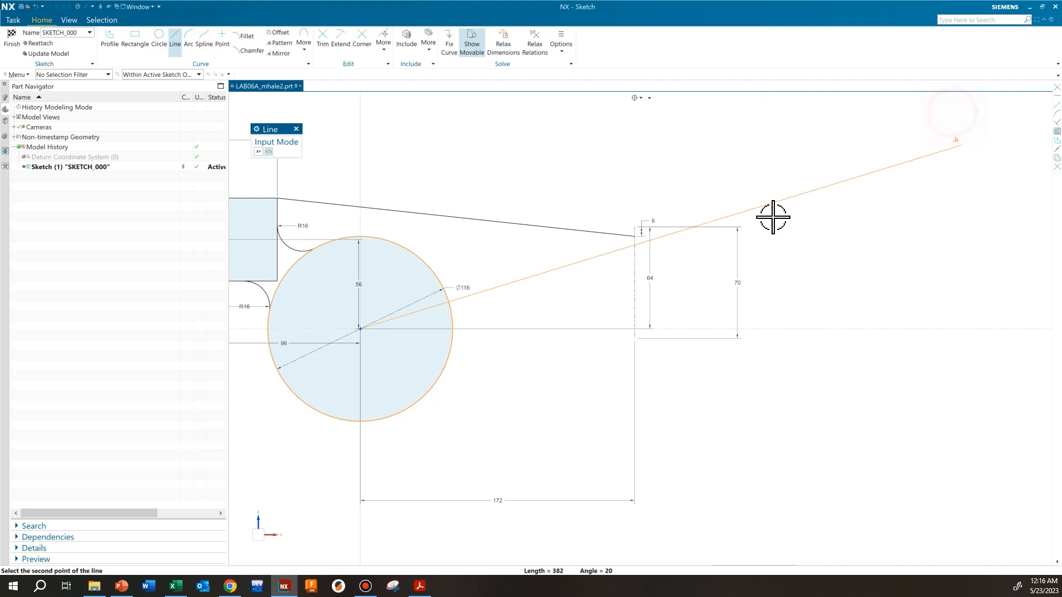
left_click(673, 255)
key("Escape")
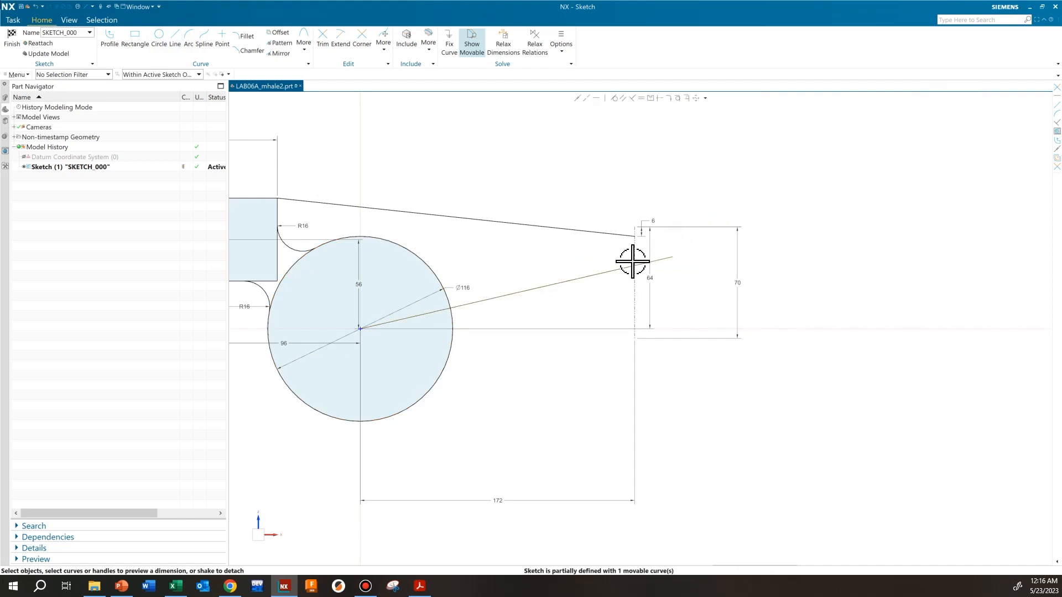
Trim the overhang of the line from the origin at the vertical reference line.
scroll(638, 264, "up", 5)
left_click(321, 41)
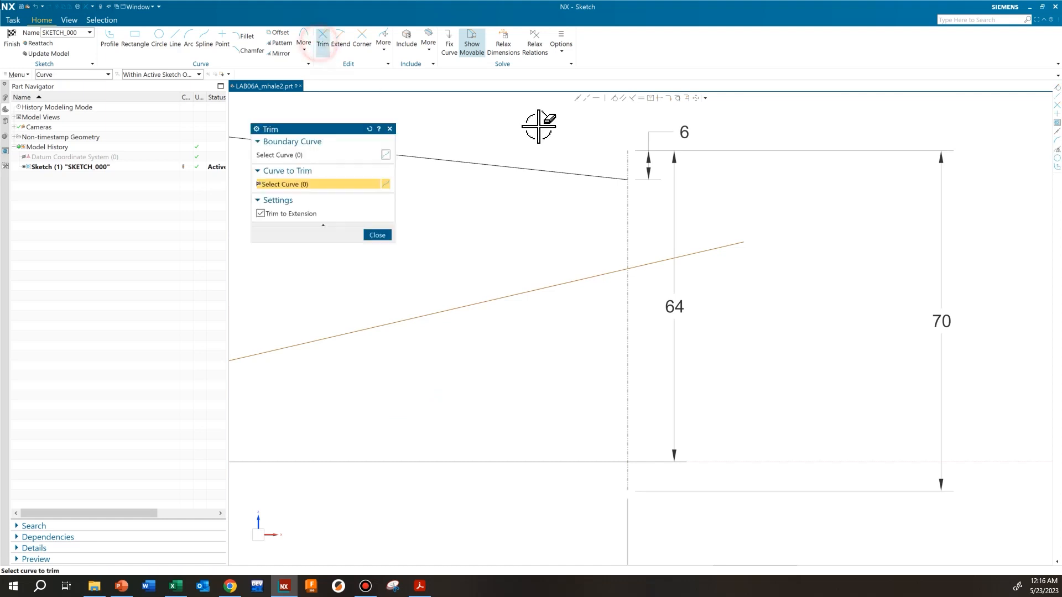
middle_click(661, 223)
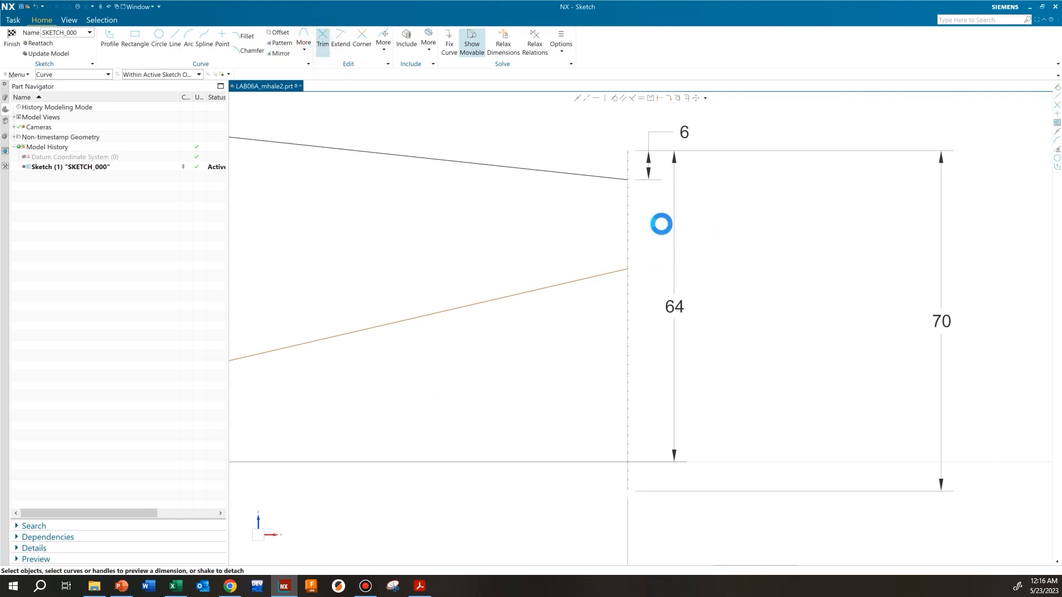
Set the vertical distance between the reference line's upper endpoint and the end of the line from the origin to 16.4 mm.
middle_click_drag(596, 250, 502, 206, "shift")
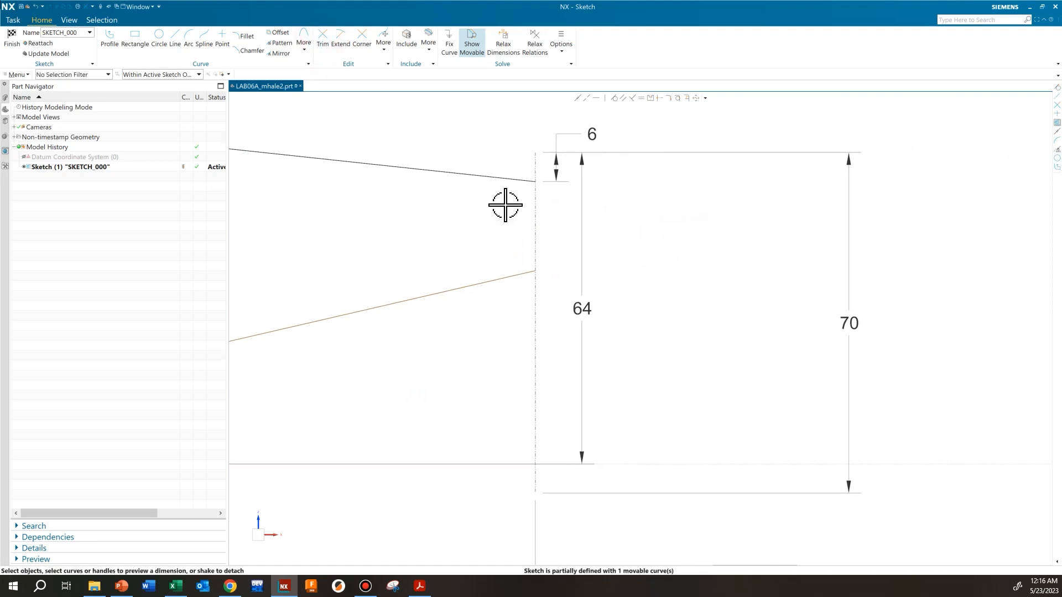
scroll(531, 279, "up", 3)
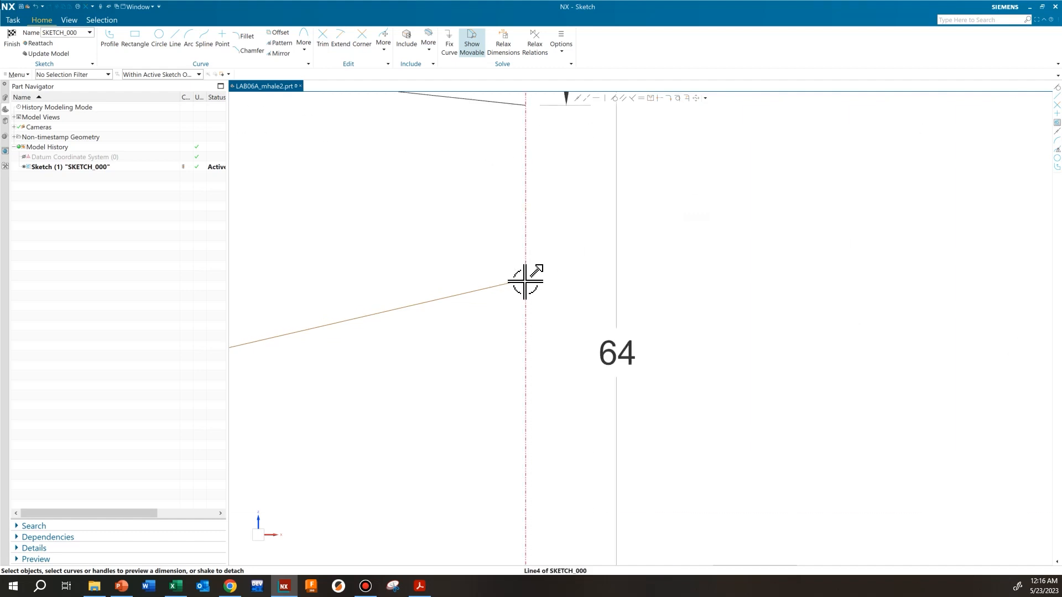
left_click(522, 280)
left_click(525, 279)
scroll(553, 303, "down", 3)
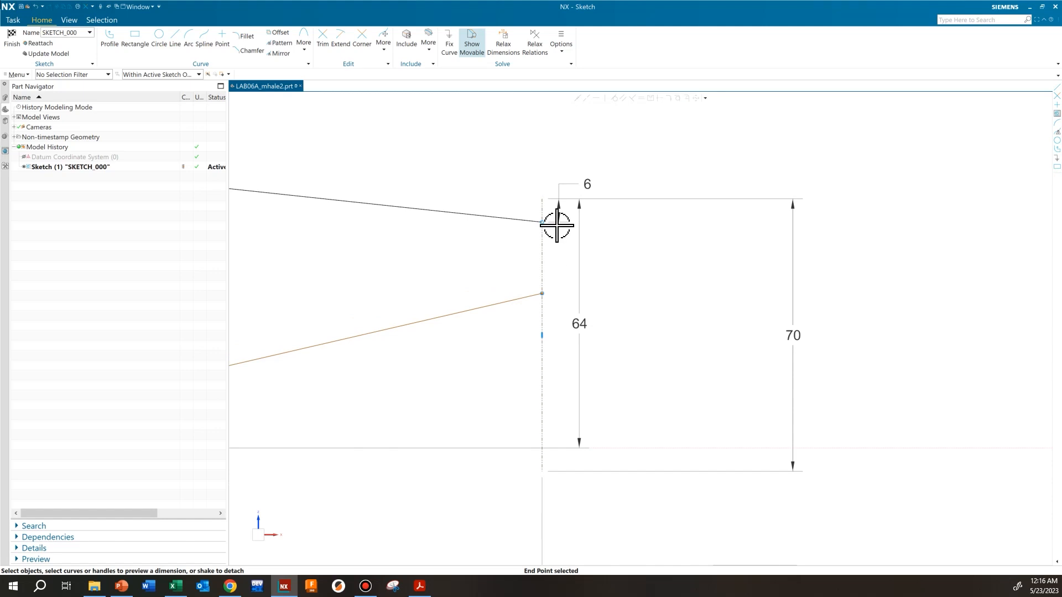
scroll(550, 202, "up", 3)
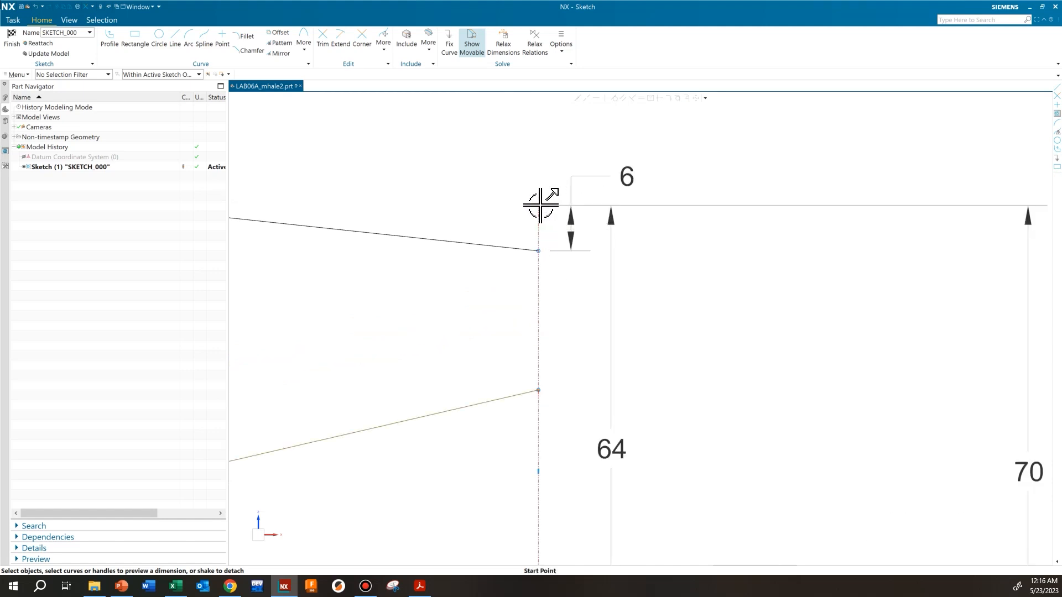
left_click(539, 206)
left_click(634, 297)
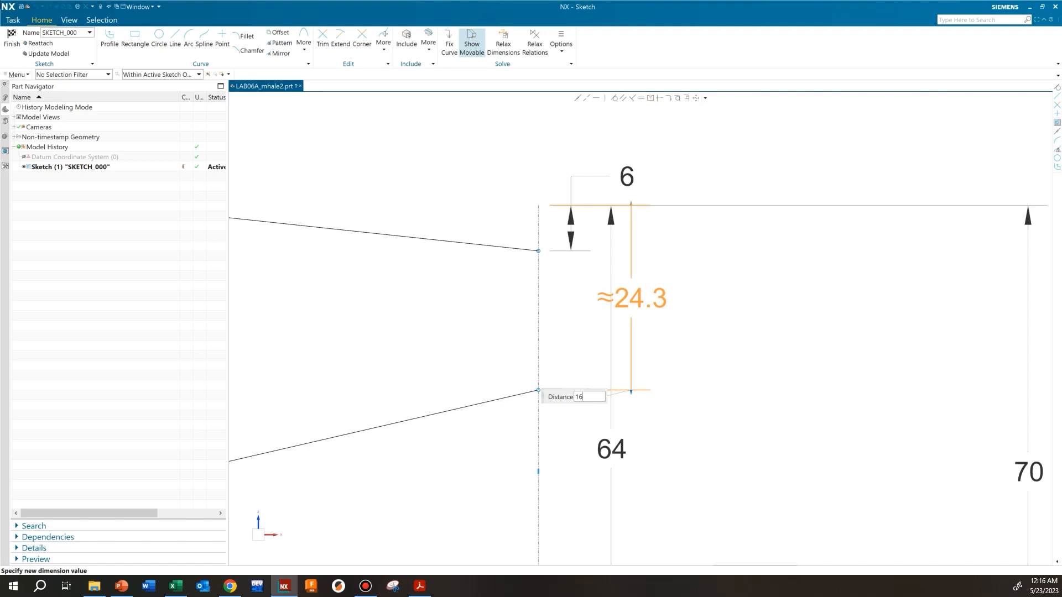
type("16.4")
key("Return")
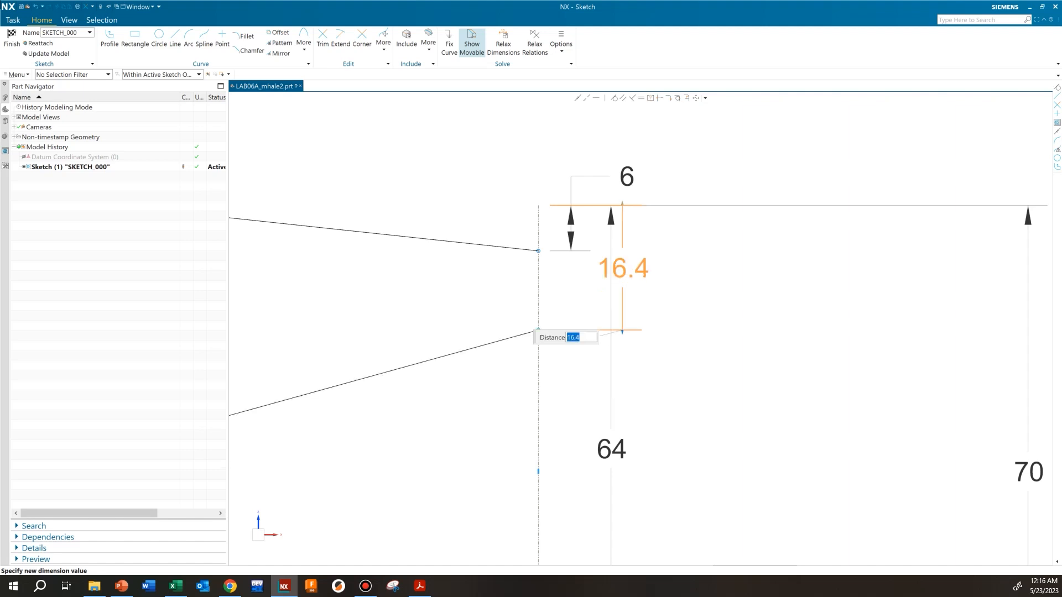
left_click(726, 335)
scroll(714, 333, "down", 4)
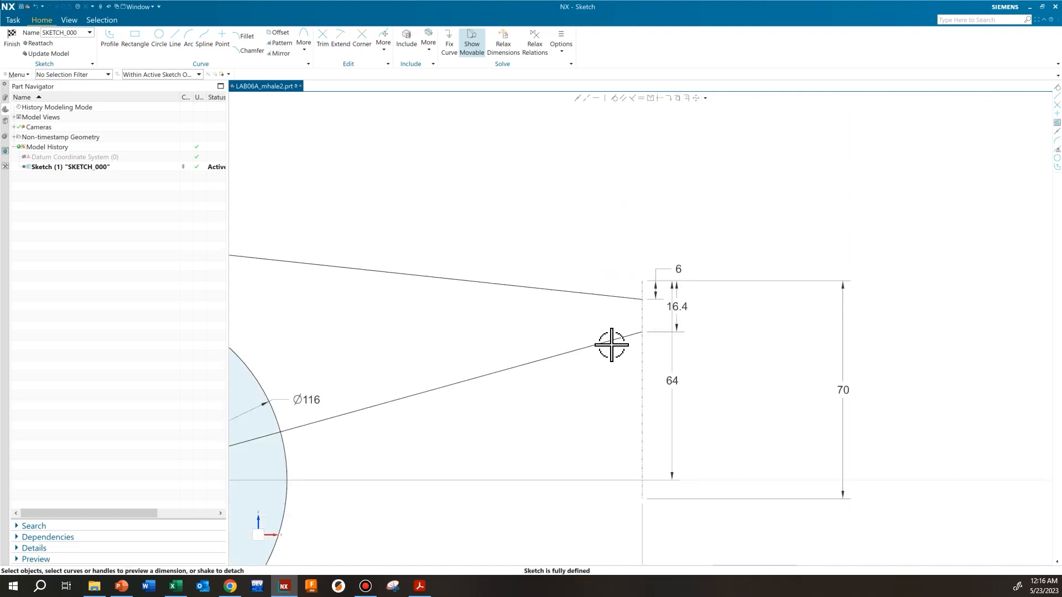
Convert the sloping line from the circle's center into a reference line.
left_click(609, 341)
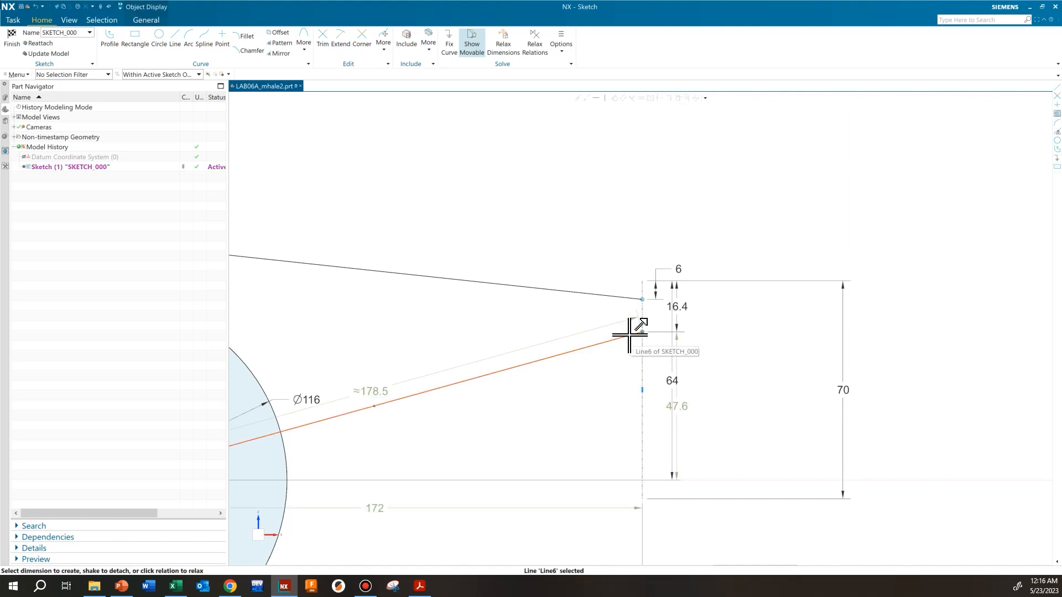
key("Escape")
scroll(497, 409, "down", 5)
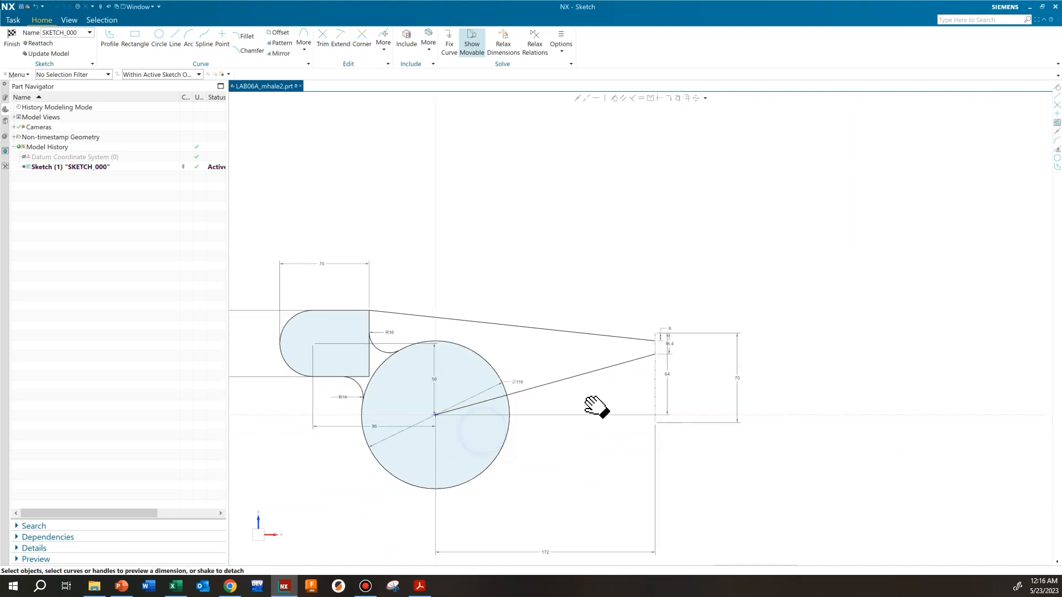
scroll(586, 387, "up", 4)
left_click(573, 364)
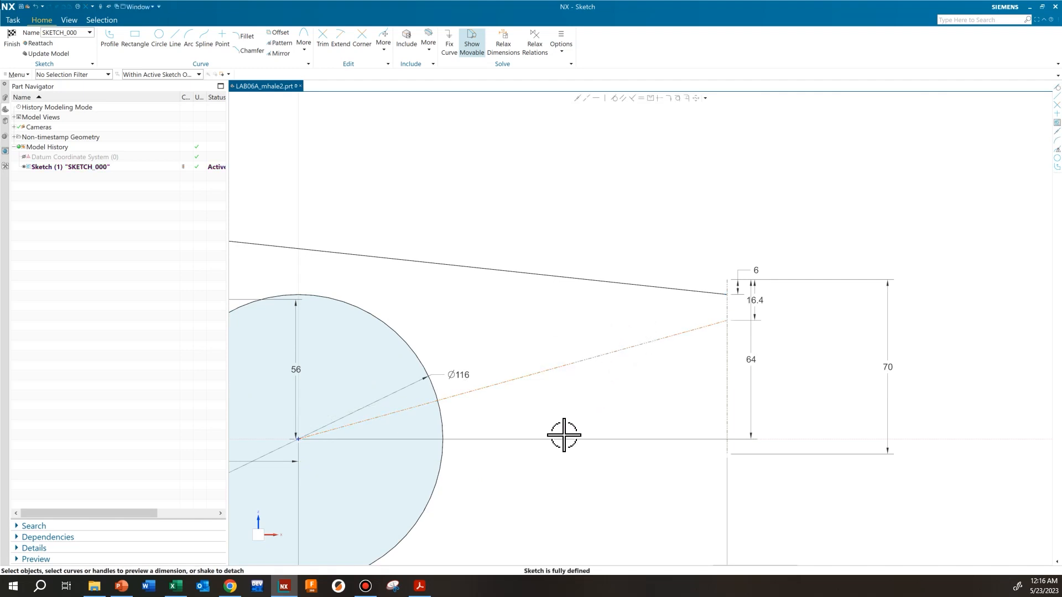
Check the drawing and sketch two lines parallel to the sloping centerline, one on each side, from inside the circle to short of the vertical reference line.
left_click(420, 586)
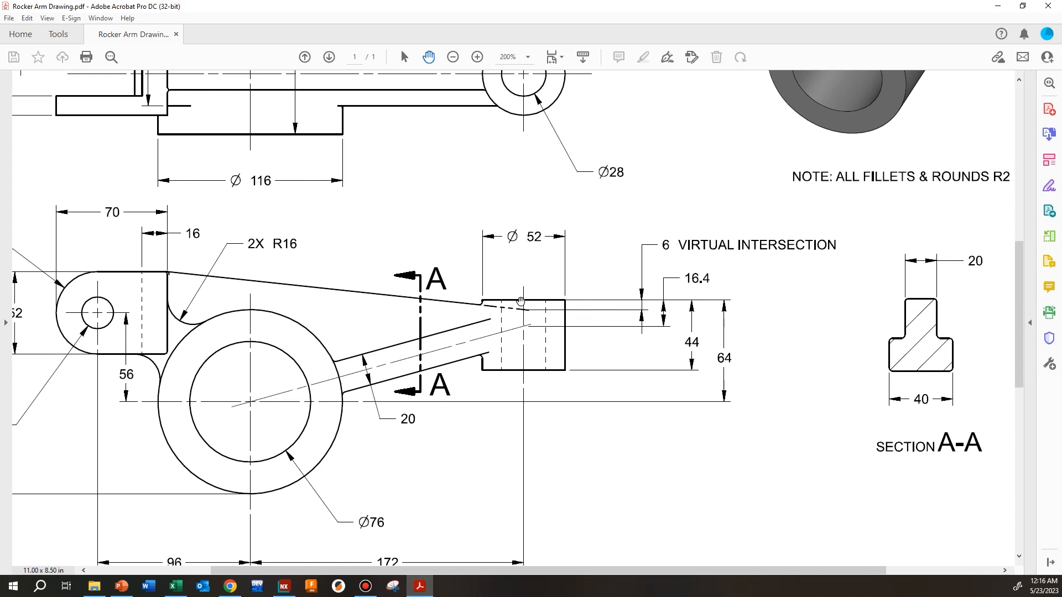
scroll(358, 389, "up", 1)
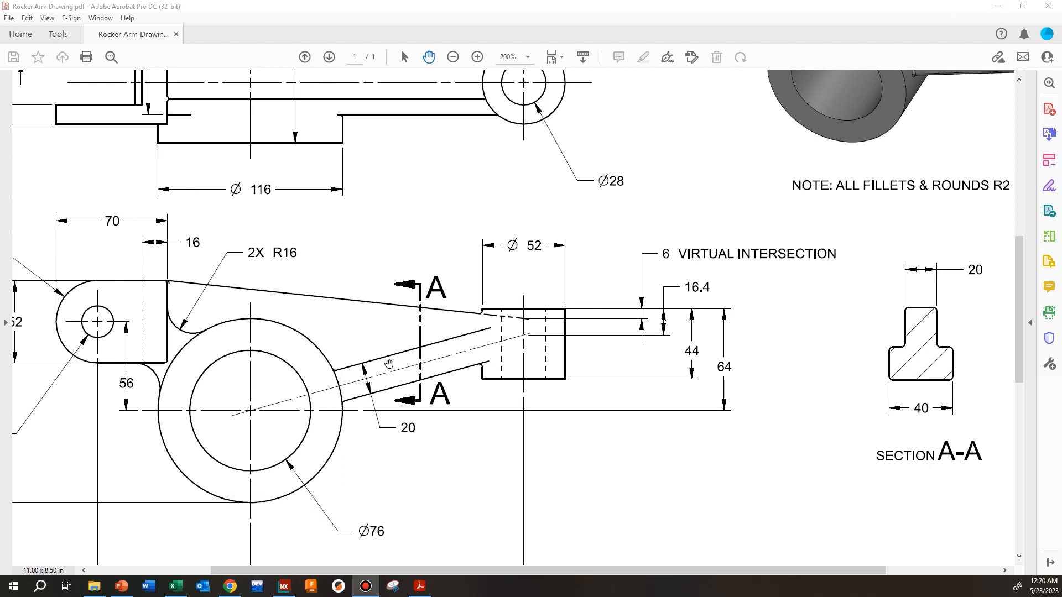
left_click(283, 585)
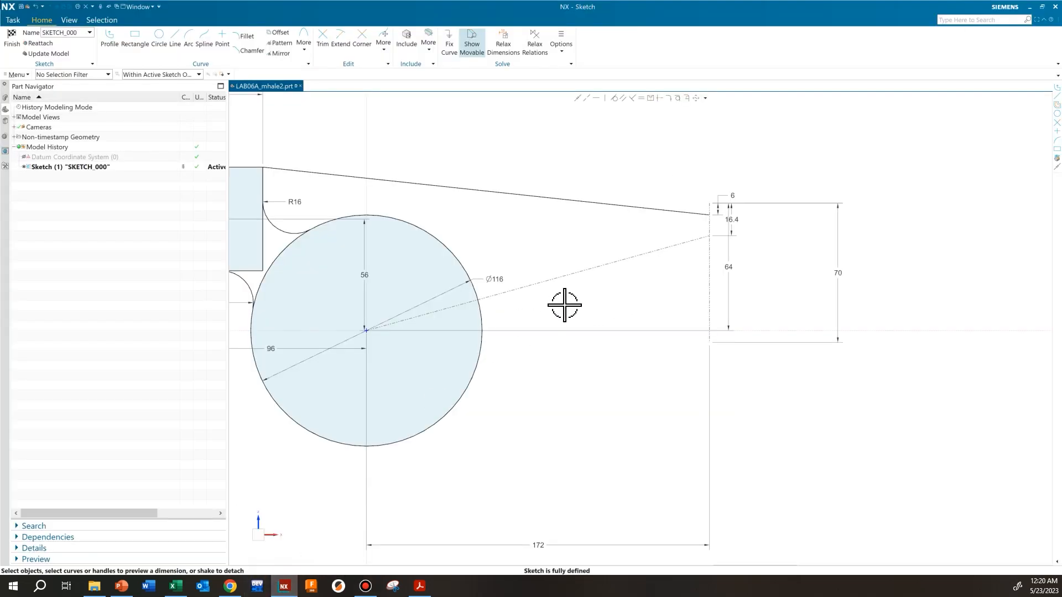
middle_click_drag(636, 325, 634, 356, "shift")
scroll(612, 327, "up", 1)
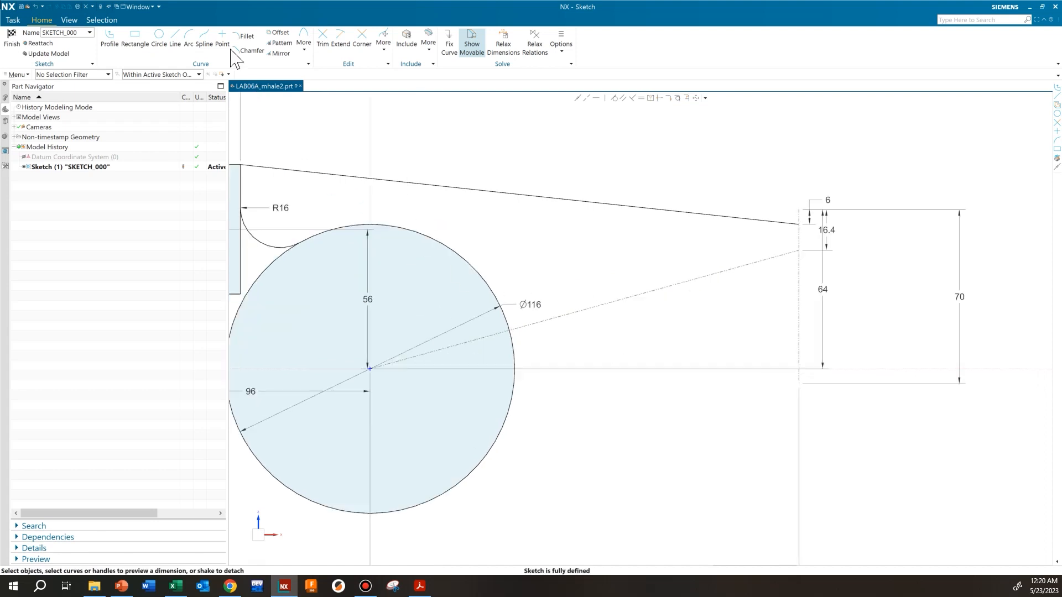
left_click(175, 44)
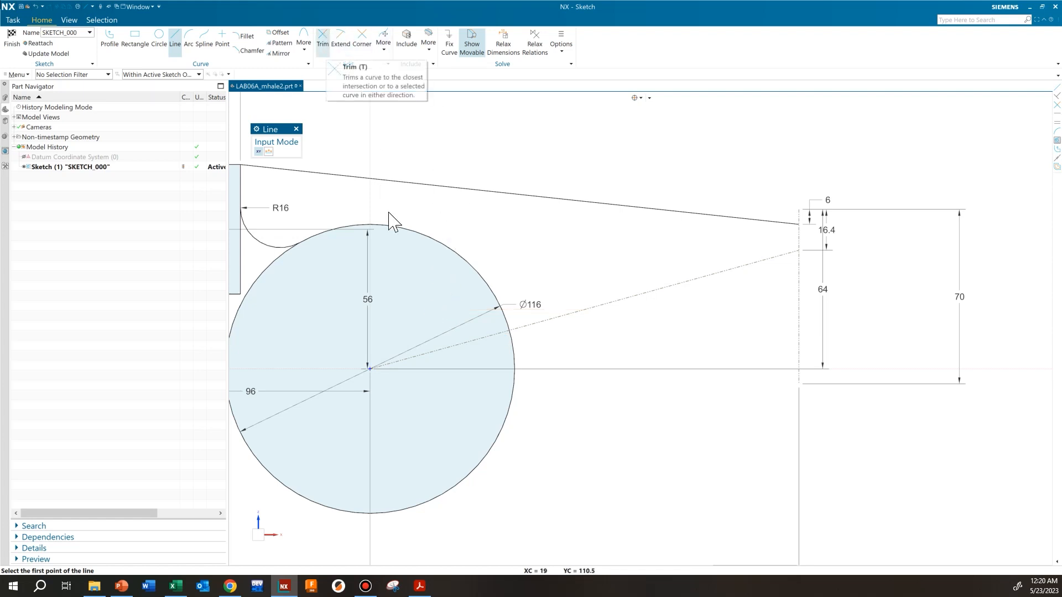
left_click(453, 322)
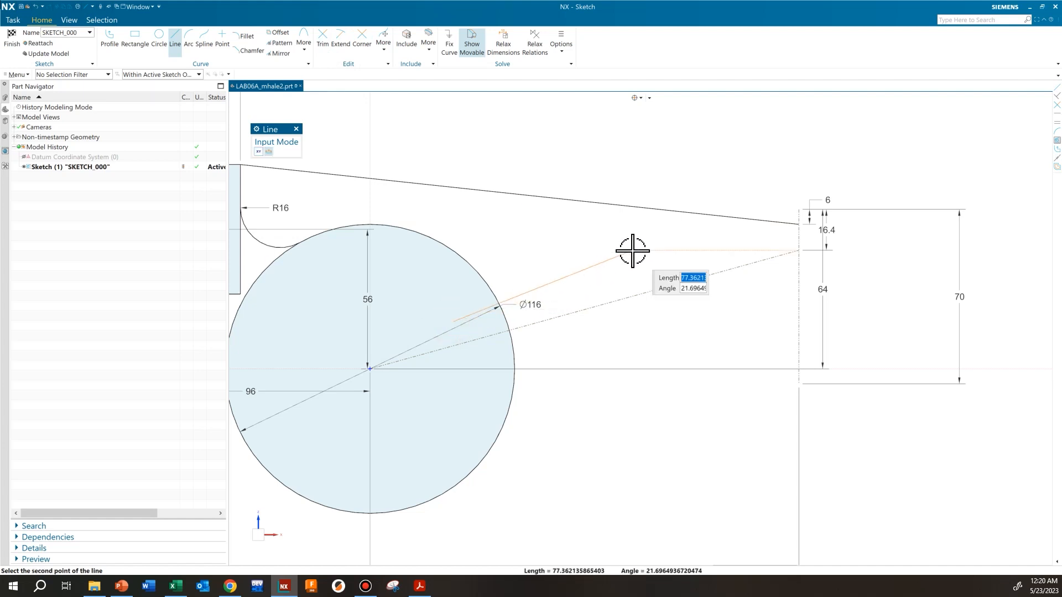
left_click(757, 243)
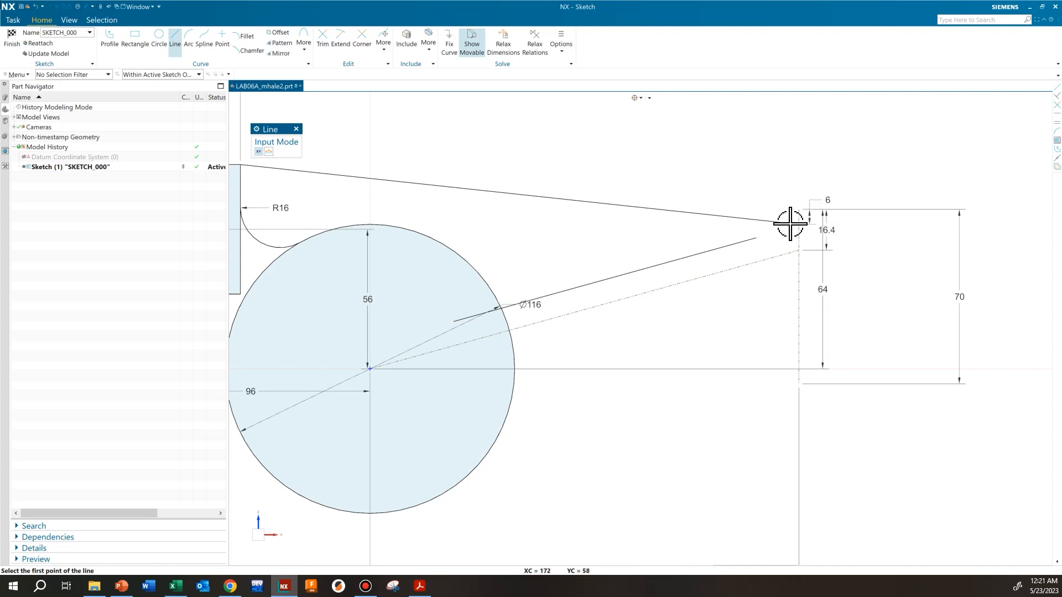
left_click(485, 366)
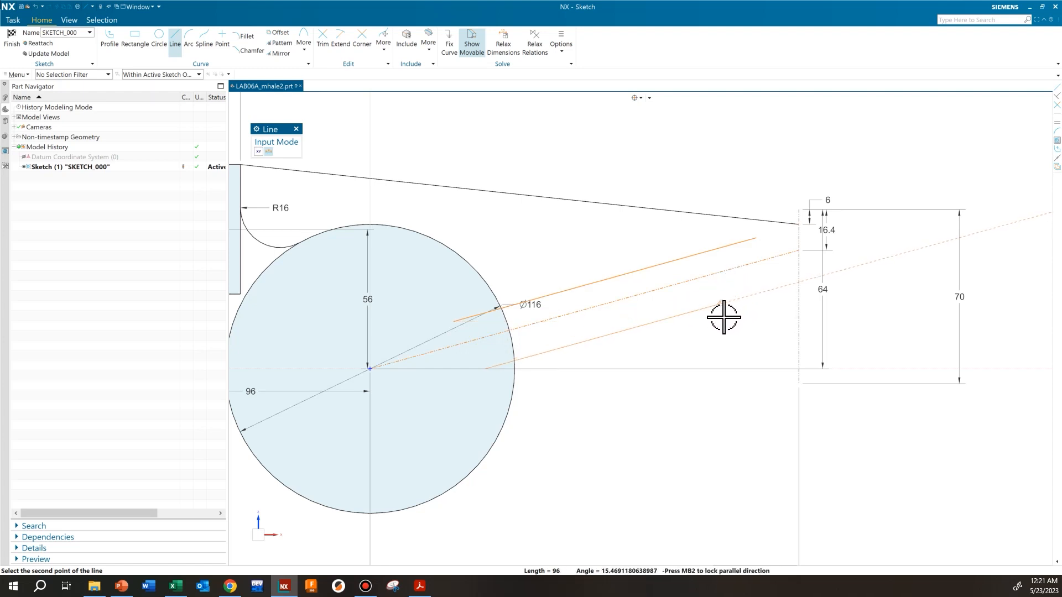
left_click(741, 313)
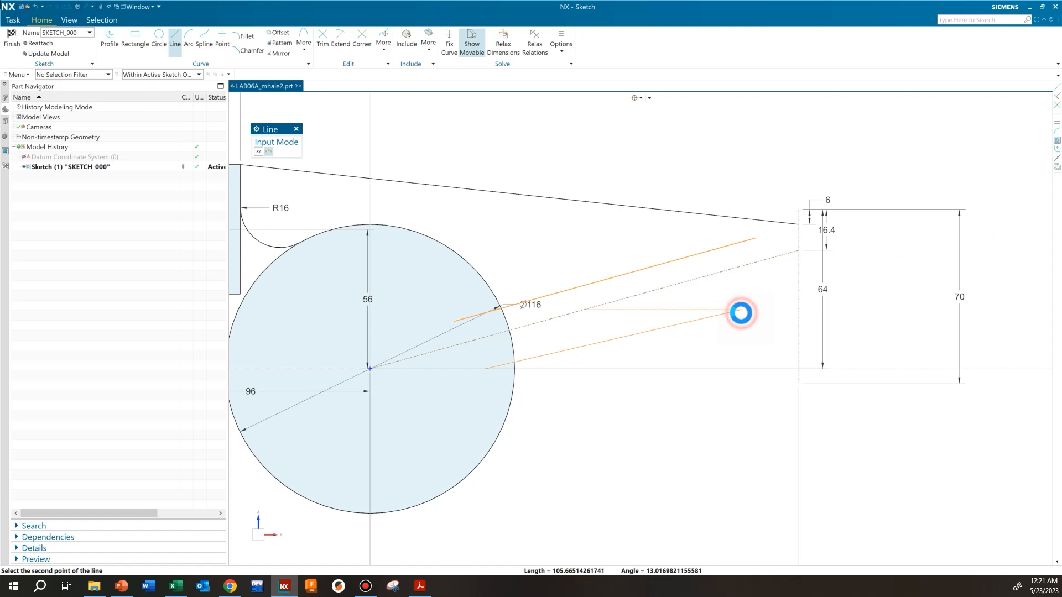
key("Escape")
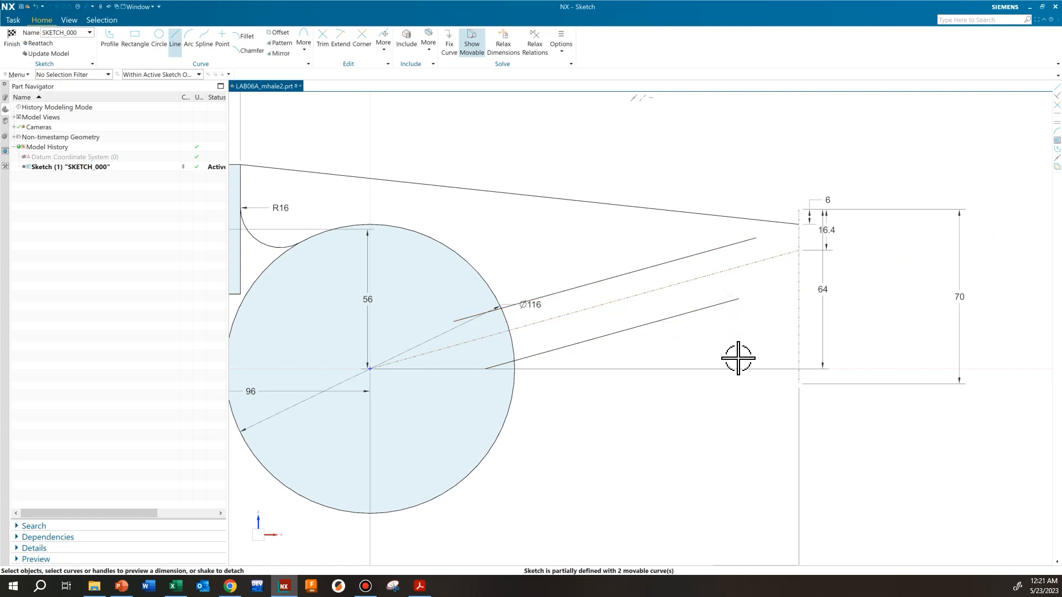
Move the Ø116 dimension's text higher along the circle, clear of the upper parallel line.
scroll(595, 303, "up", 4)
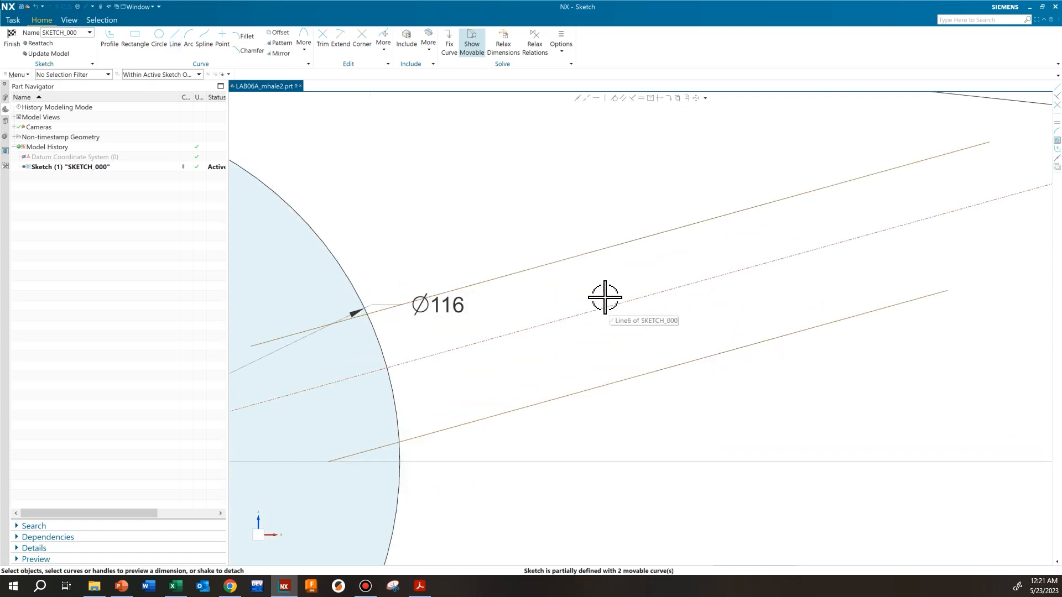
middle_click_drag(605, 297, 564, 292)
scroll(462, 298, "down", 3)
left_click(452, 277)
left_click_drag(435, 256, 393, 196)
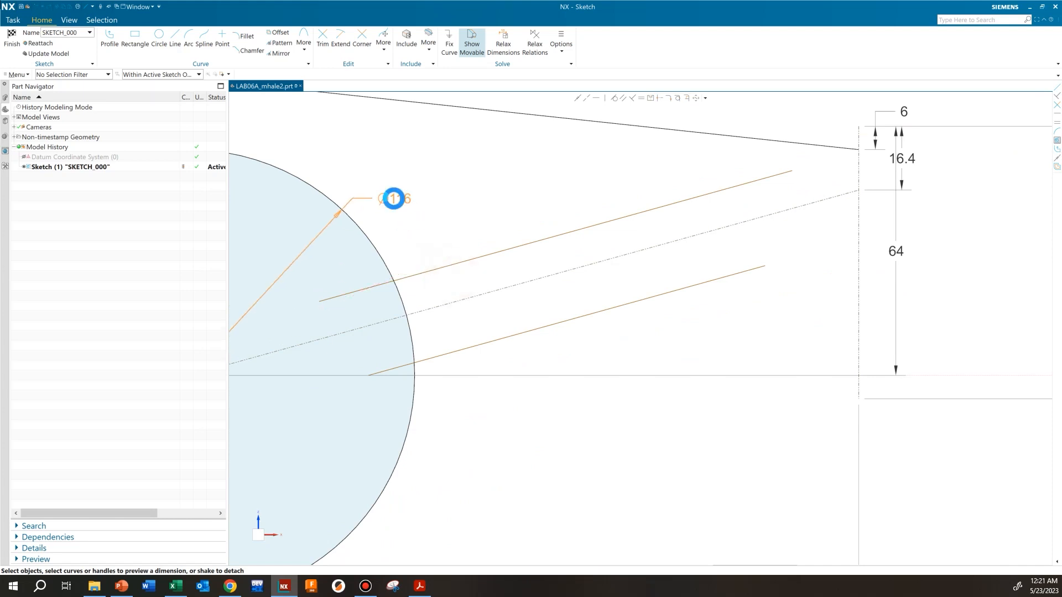
Constrain both the lower and upper arm edge lines parallel to the sloping reference centerline.
left_click(623, 99)
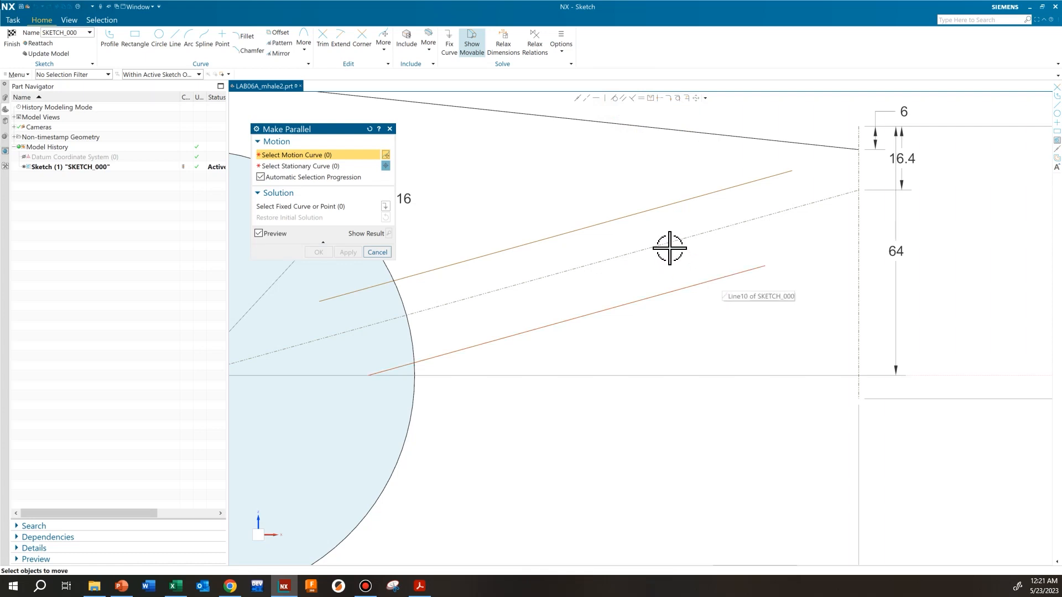
left_click(628, 303)
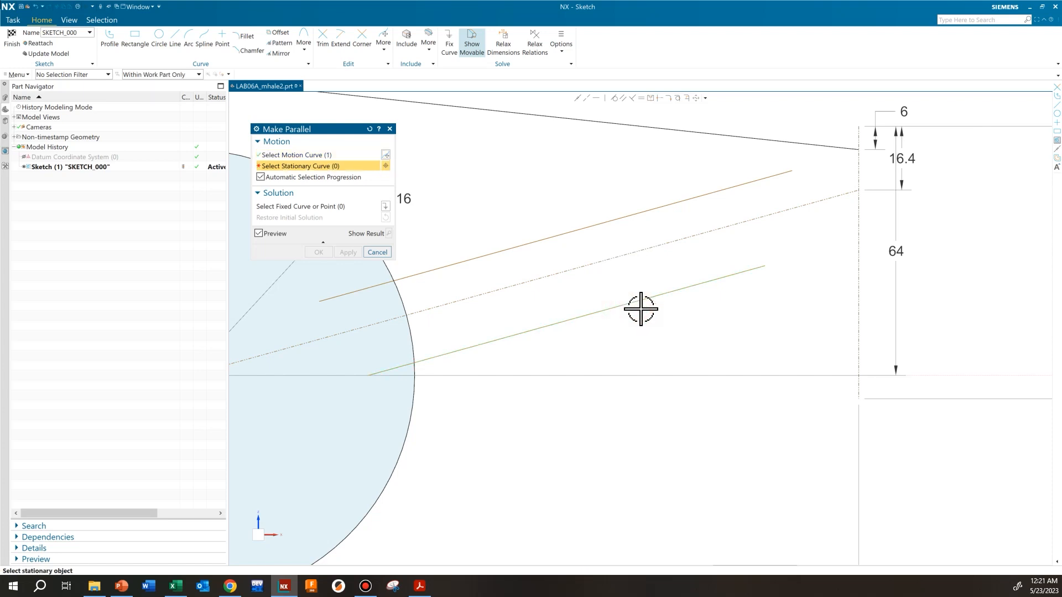
left_click(622, 254)
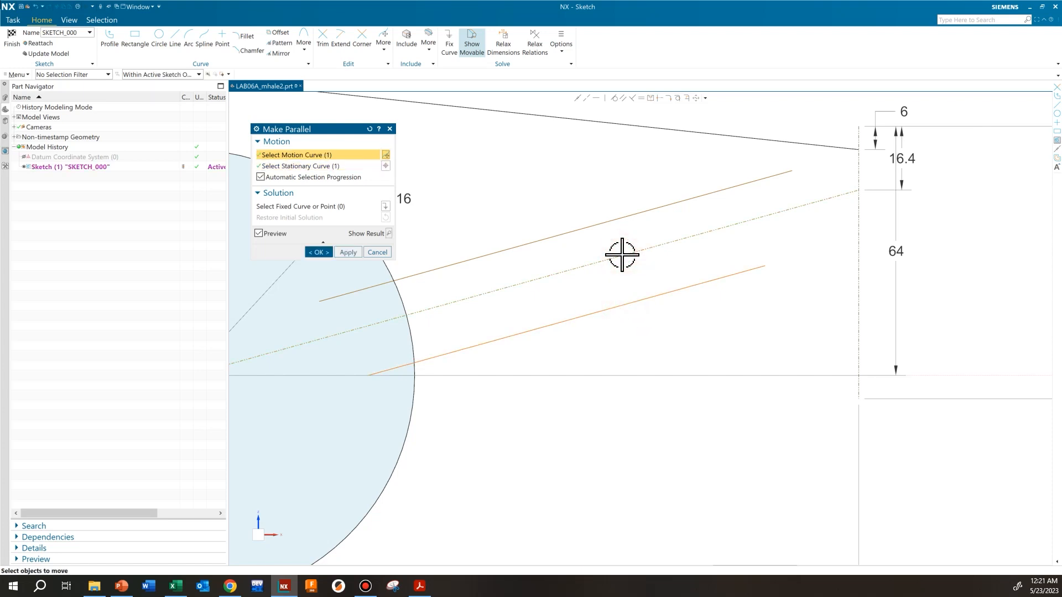
left_click(342, 252)
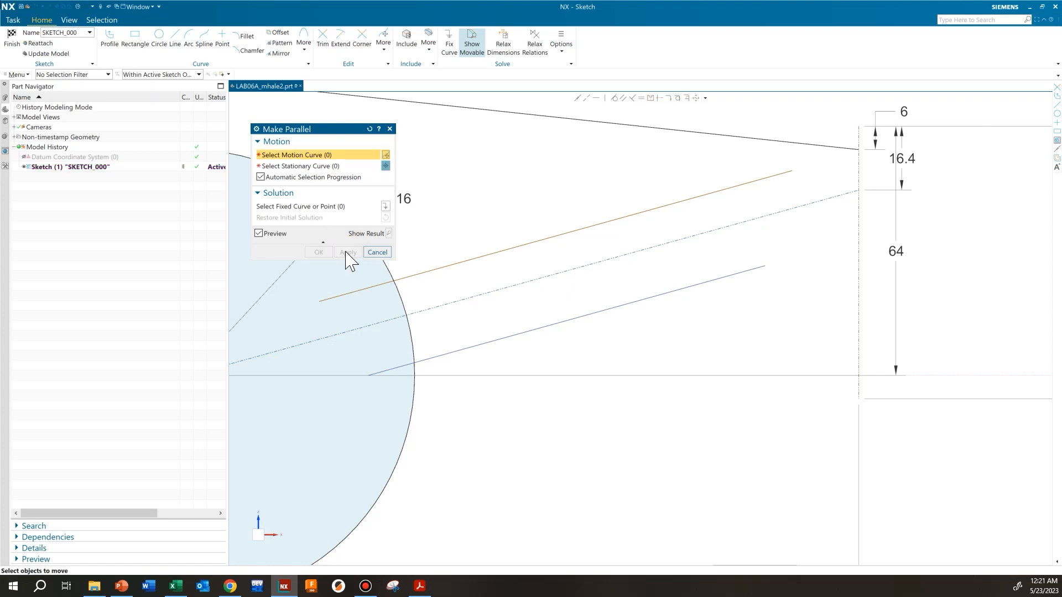
left_click(534, 241)
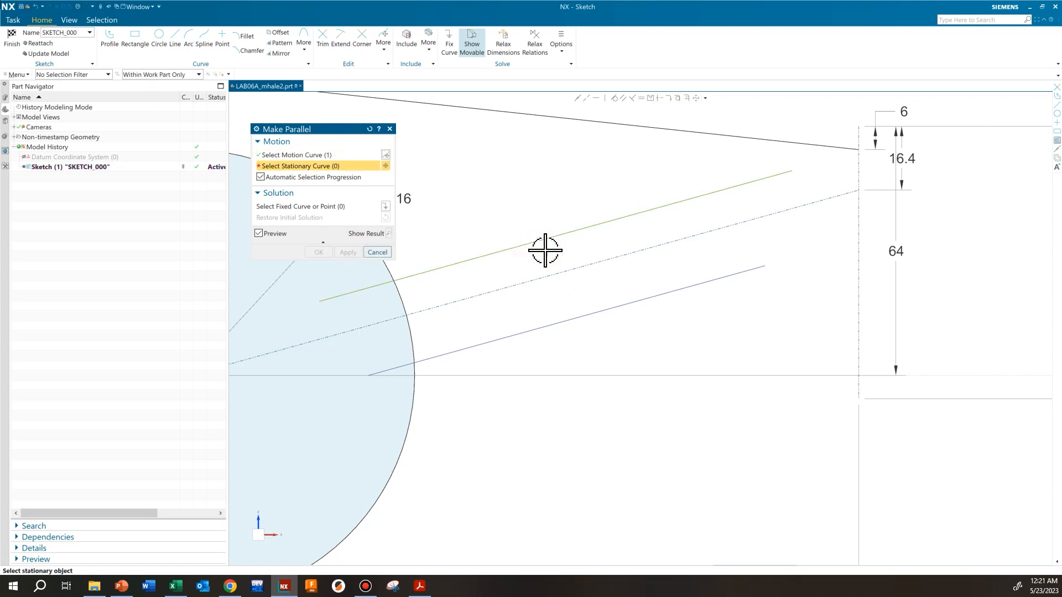
left_click(559, 270)
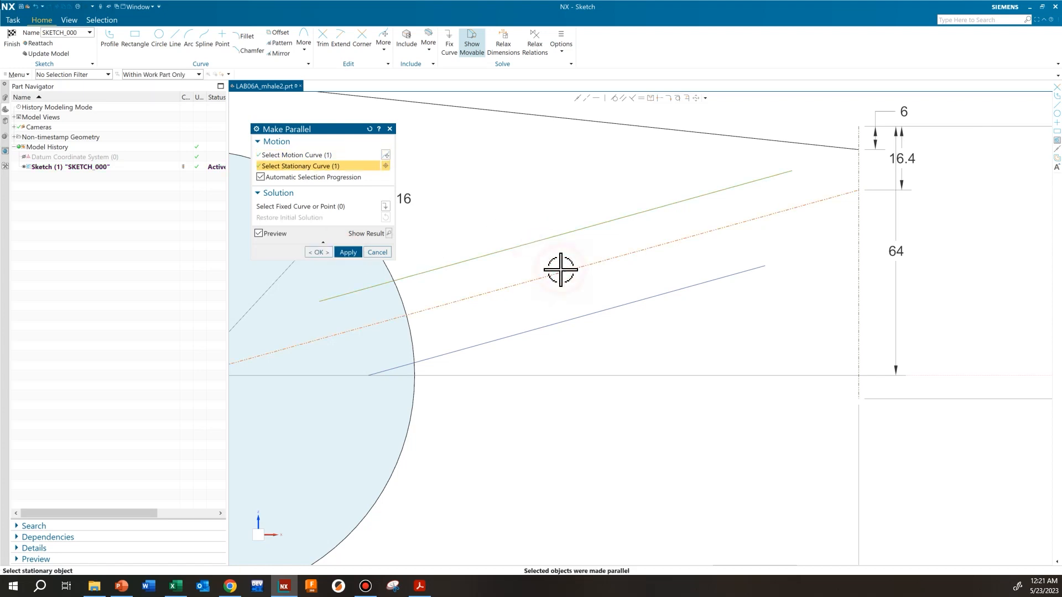
left_click(318, 252)
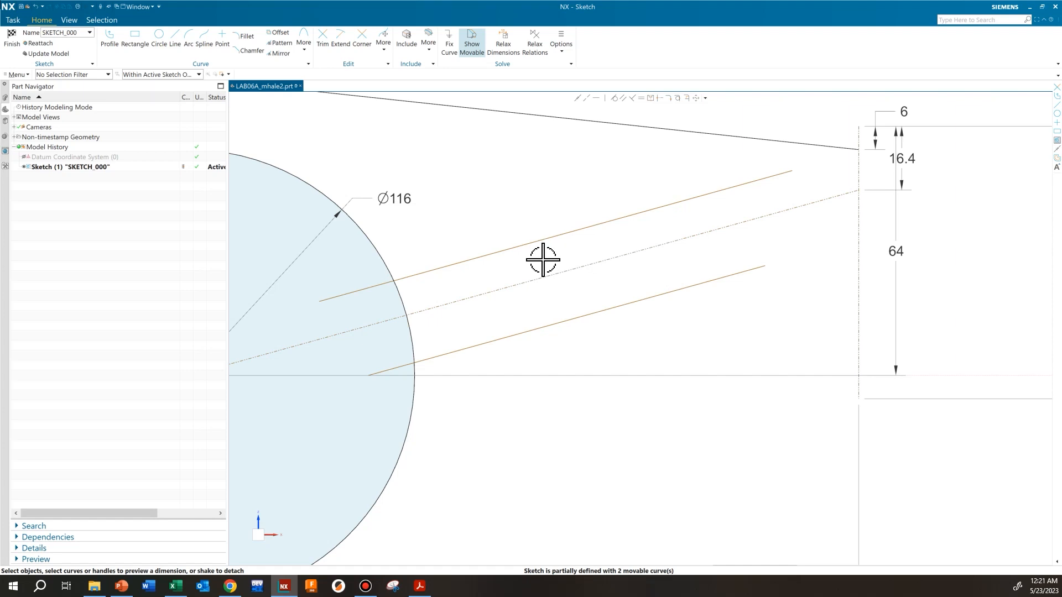
Dimension the perpendicular distance between the sloping centerline and the lower edge line, setting it to 10 mm.
scroll(441, 285, "up", 1)
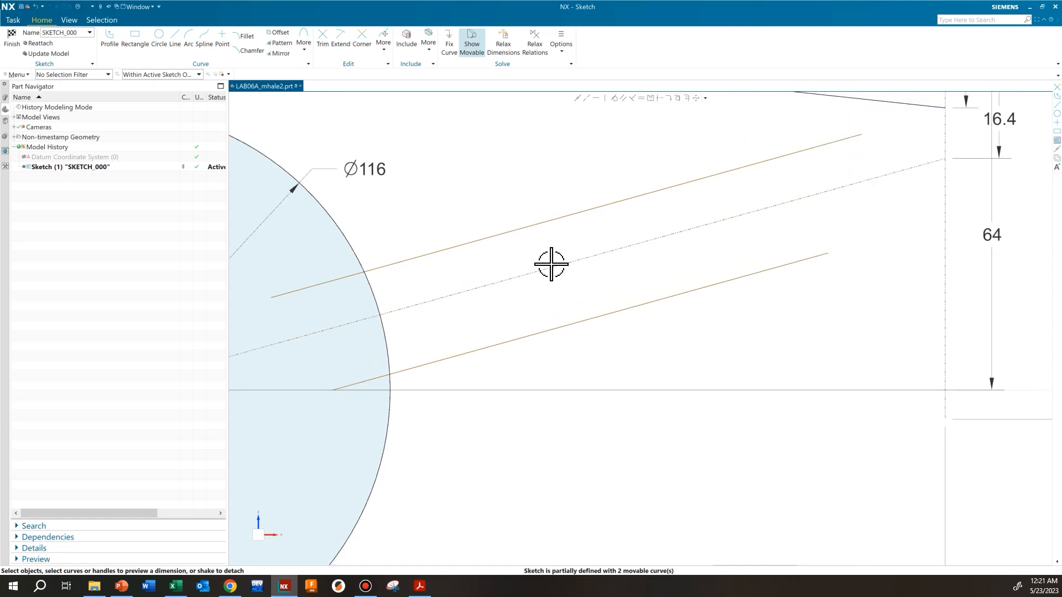
scroll(569, 293, "up", 2)
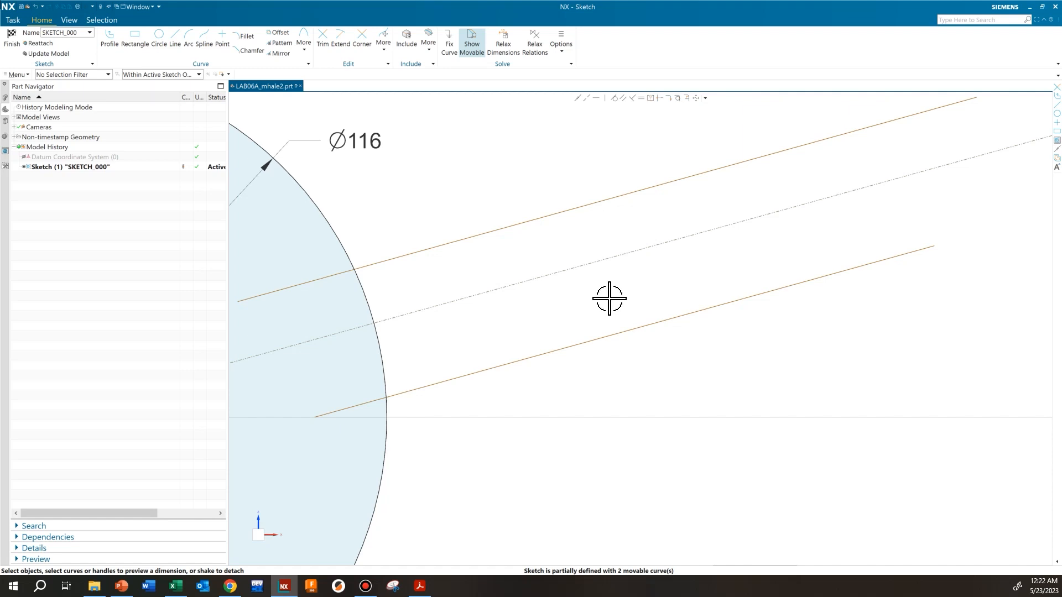
left_click(600, 260)
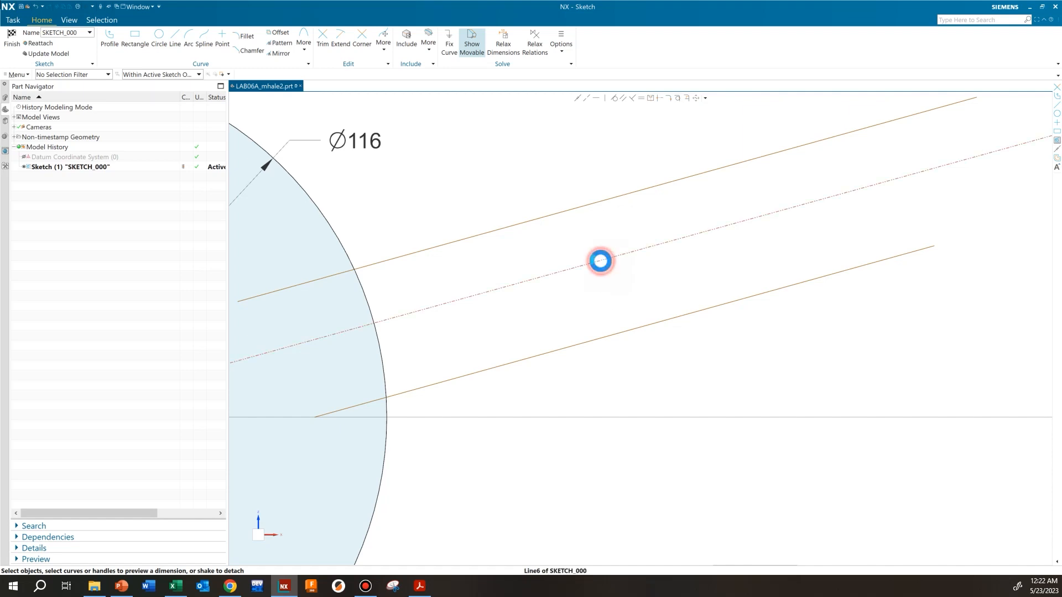
left_click(668, 317)
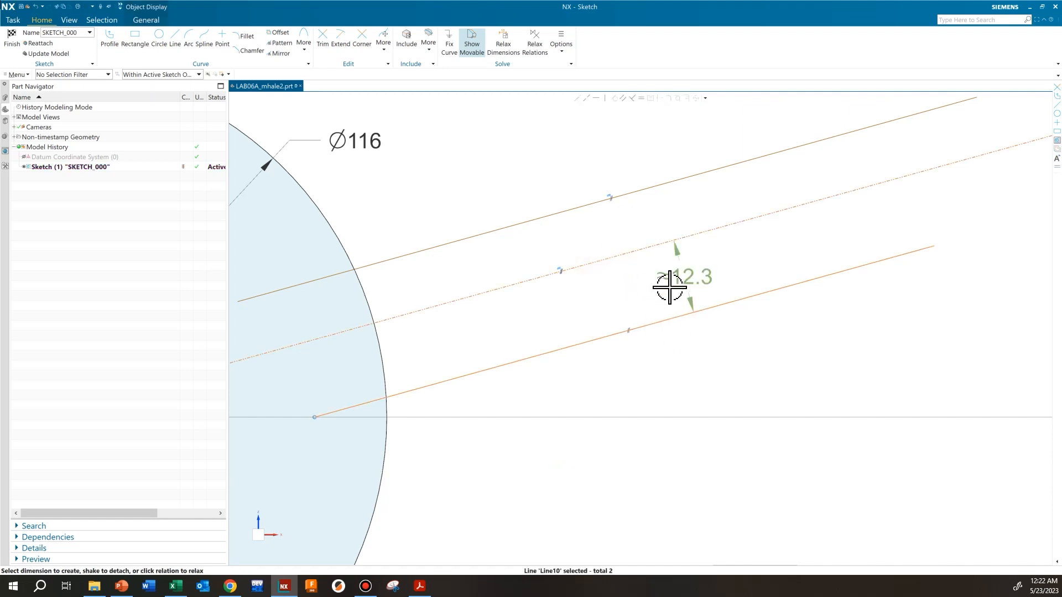
left_click(682, 277)
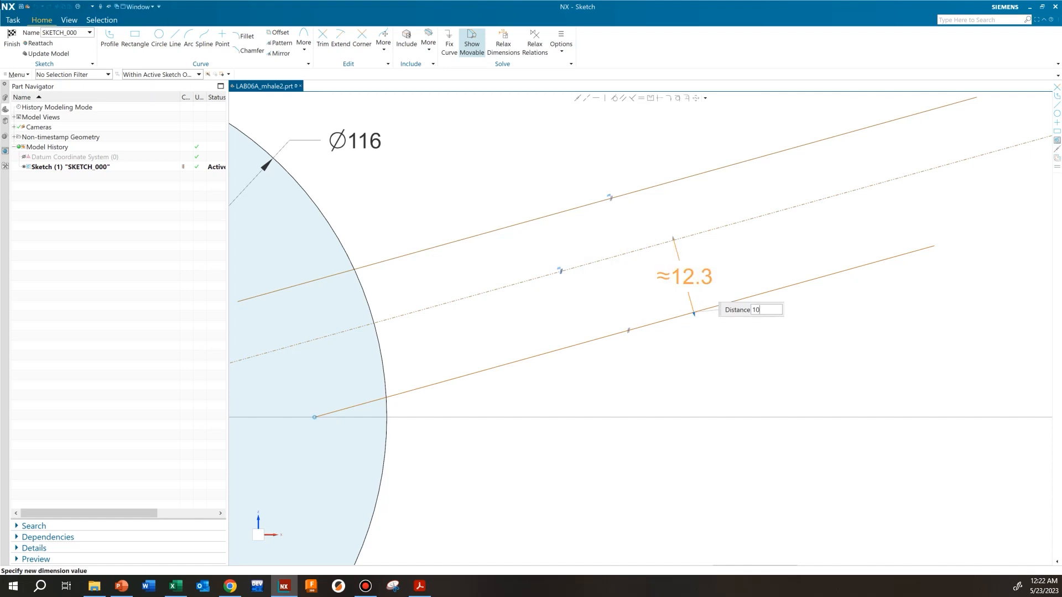
type("10")
key("Return")
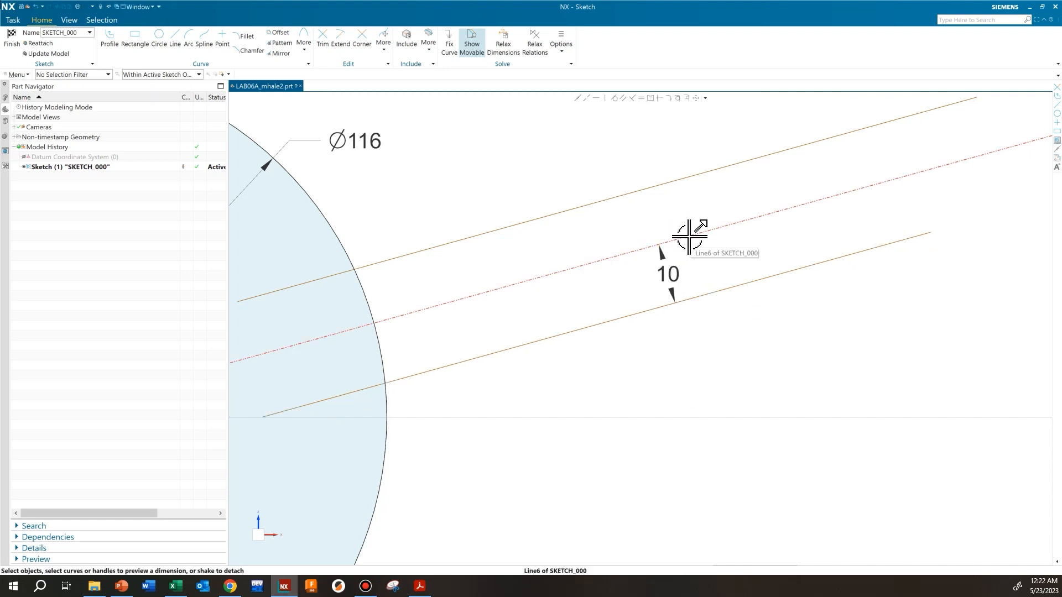
Set the distance between the upper edge line and the sloping centerline to 10 mm.
left_click(666, 183)
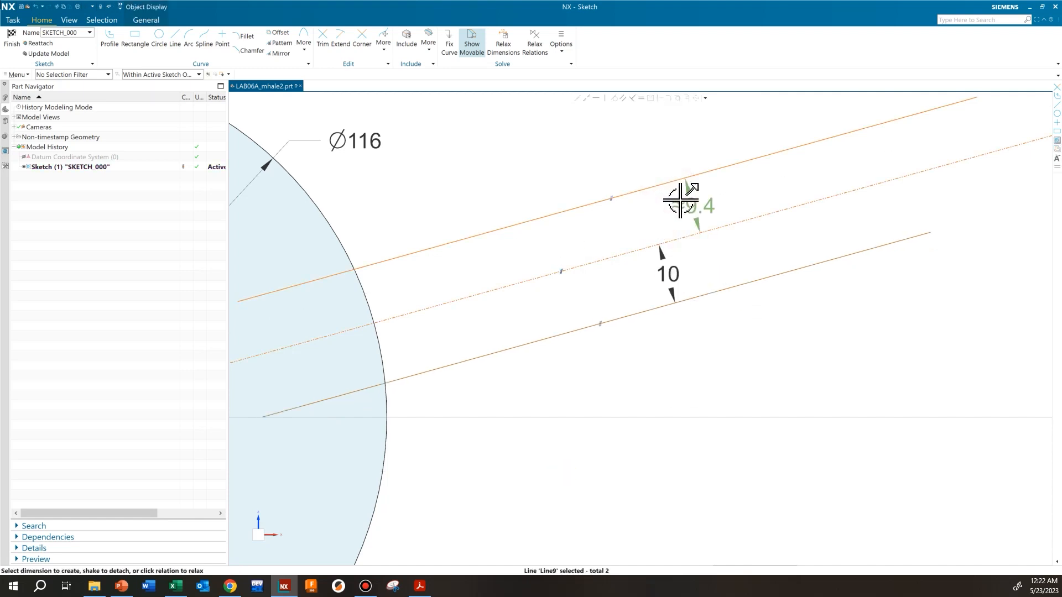
left_click(701, 200)
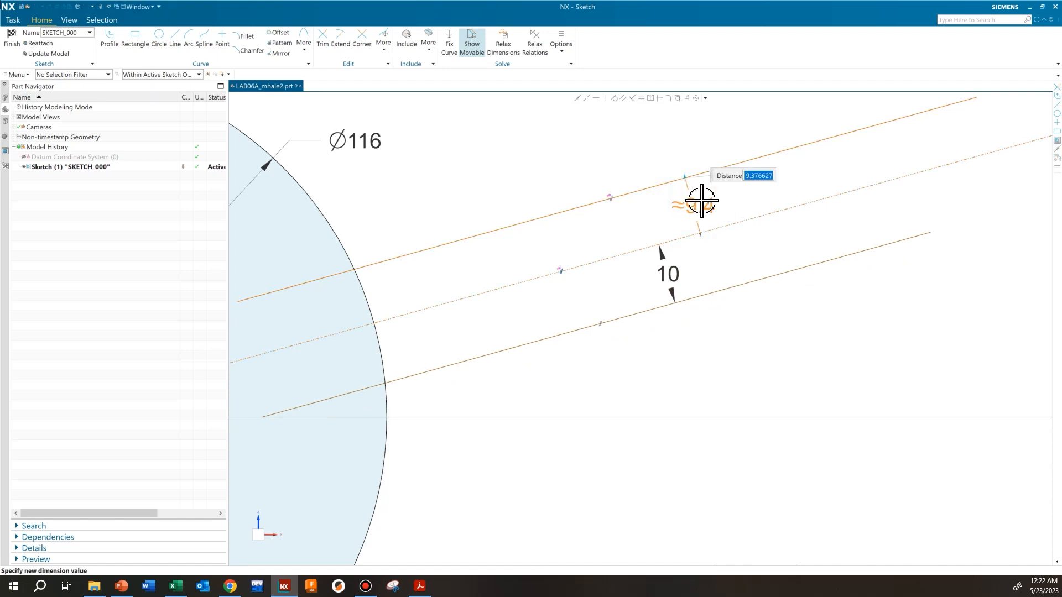
type("10")
key("Return")
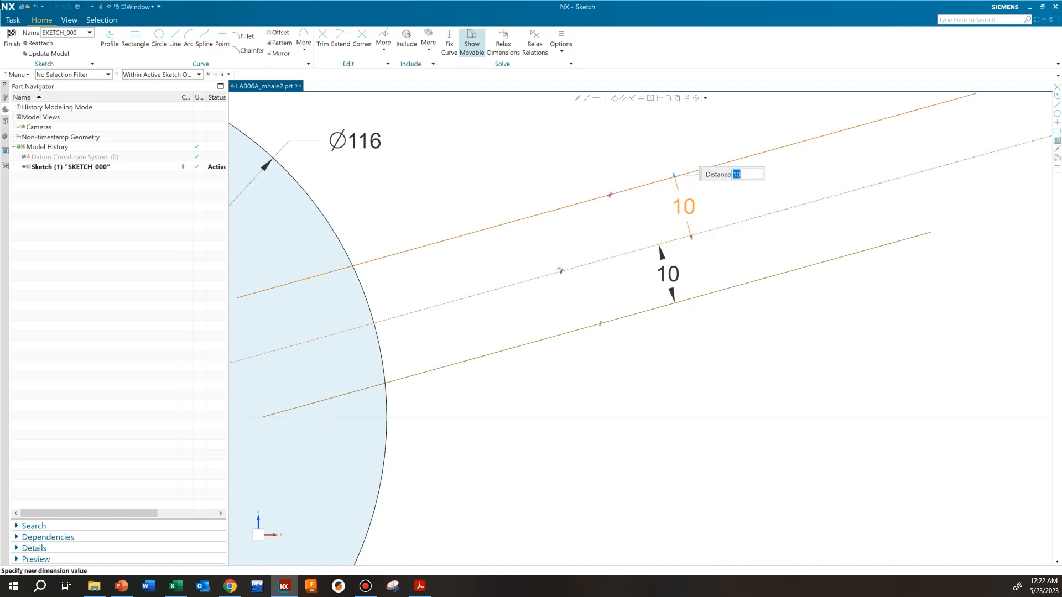
Trim away the portions of the two arm edge lines that lie inside the Ø116 circle.
scroll(771, 301, "down", 3)
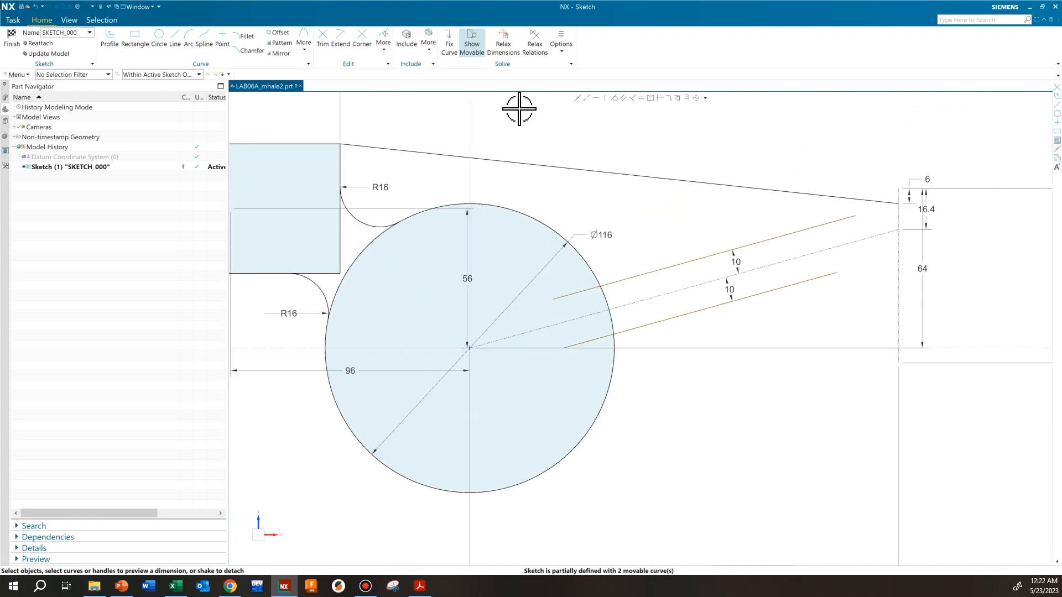
scroll(676, 268, "up", 2)
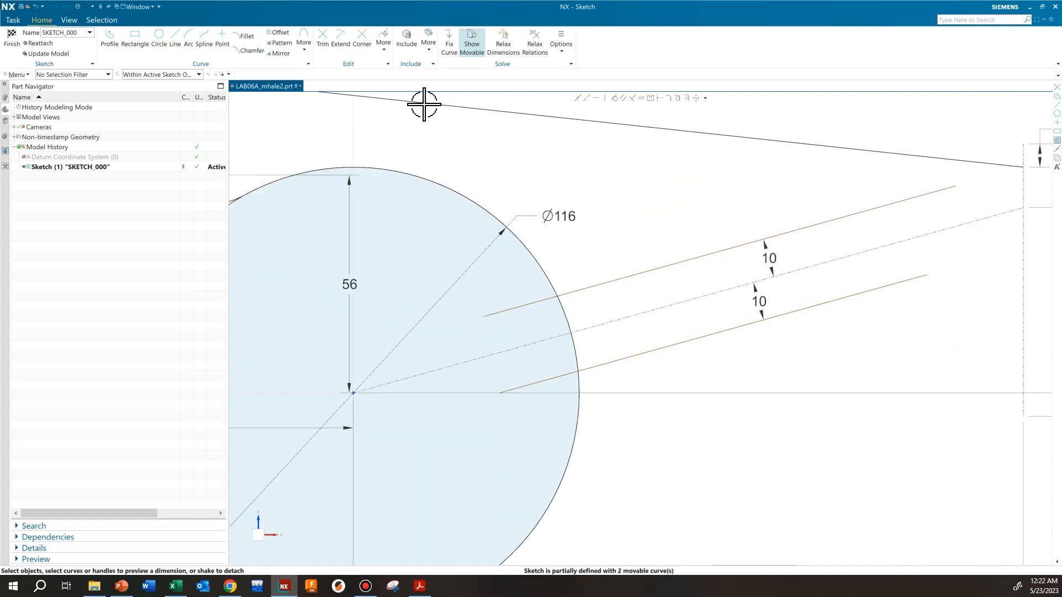
left_click(323, 38)
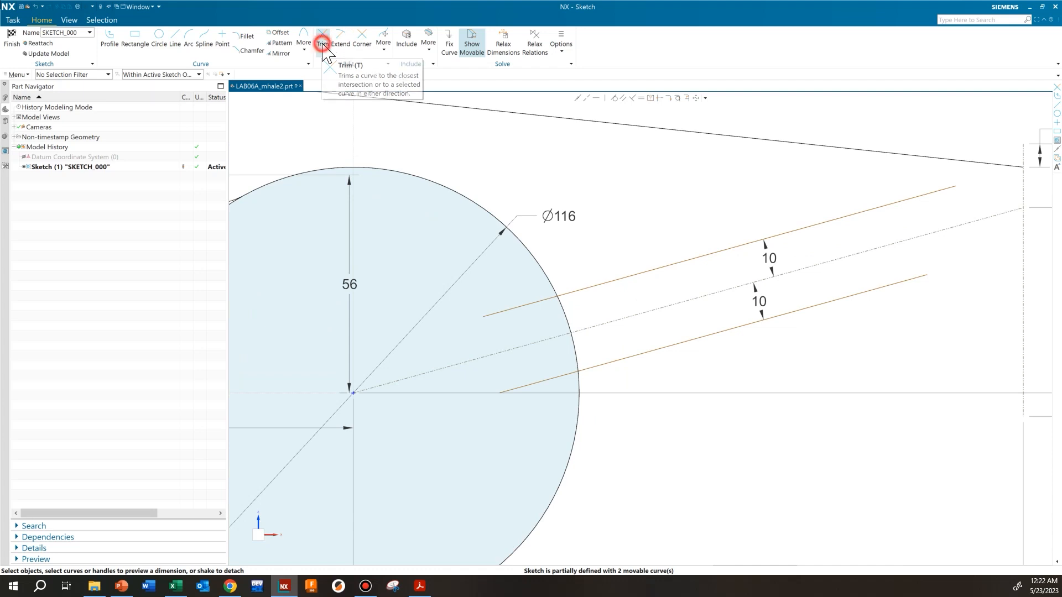
left_click(530, 303)
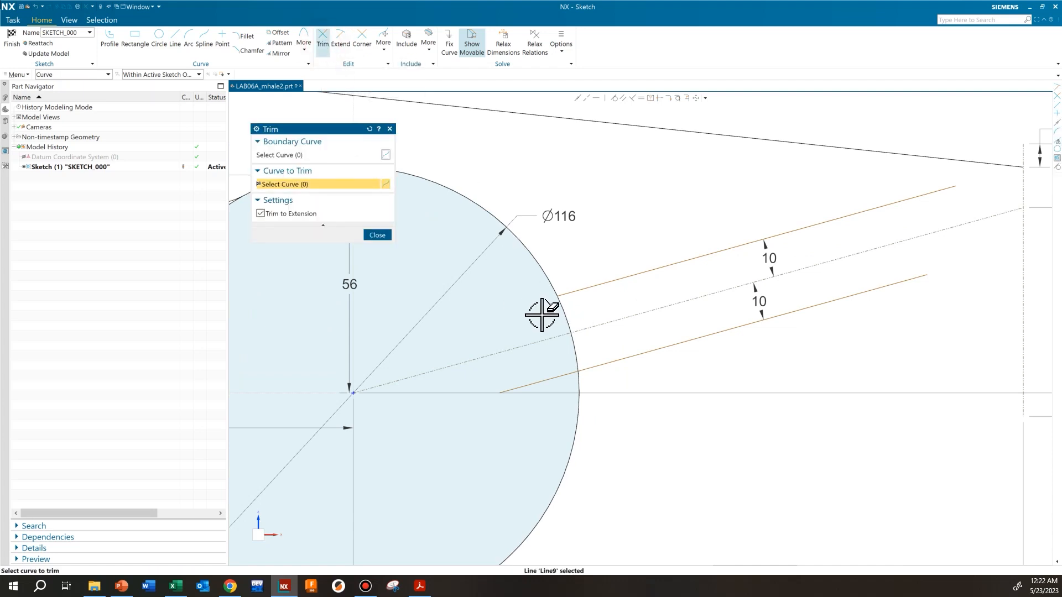
left_click(567, 373)
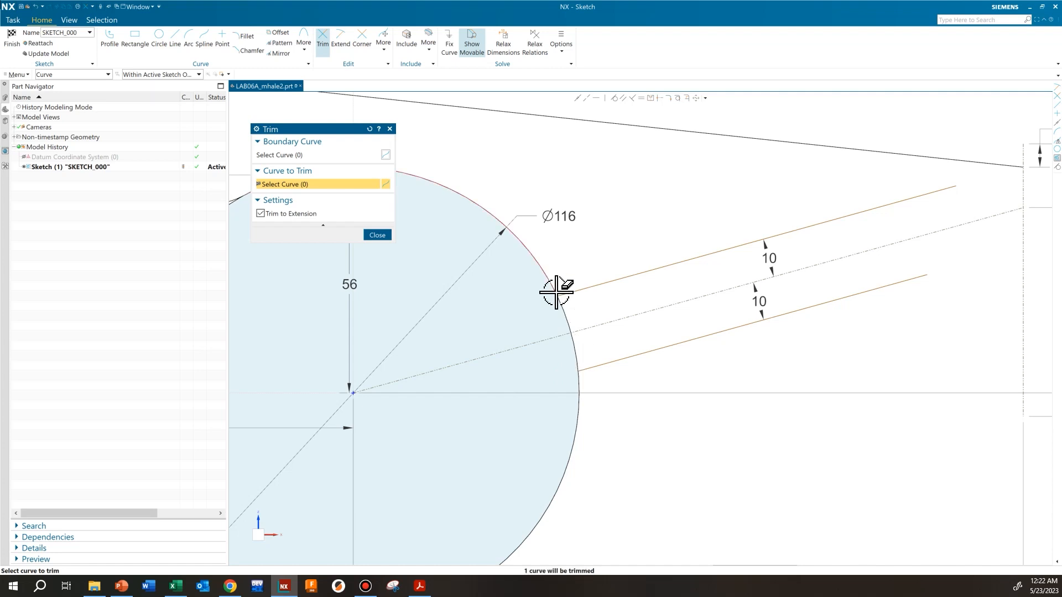
left_click(380, 236)
Extend the upper and lower arm edge lines to the vertical reference line with the Extend command.
scroll(712, 255, "down", 1)
mouse_move(830, 254)
middle_mouse_down("shift")
mouse_move(586, 347)
mouse_move(597, 302)
middle_mouse_up("shift")
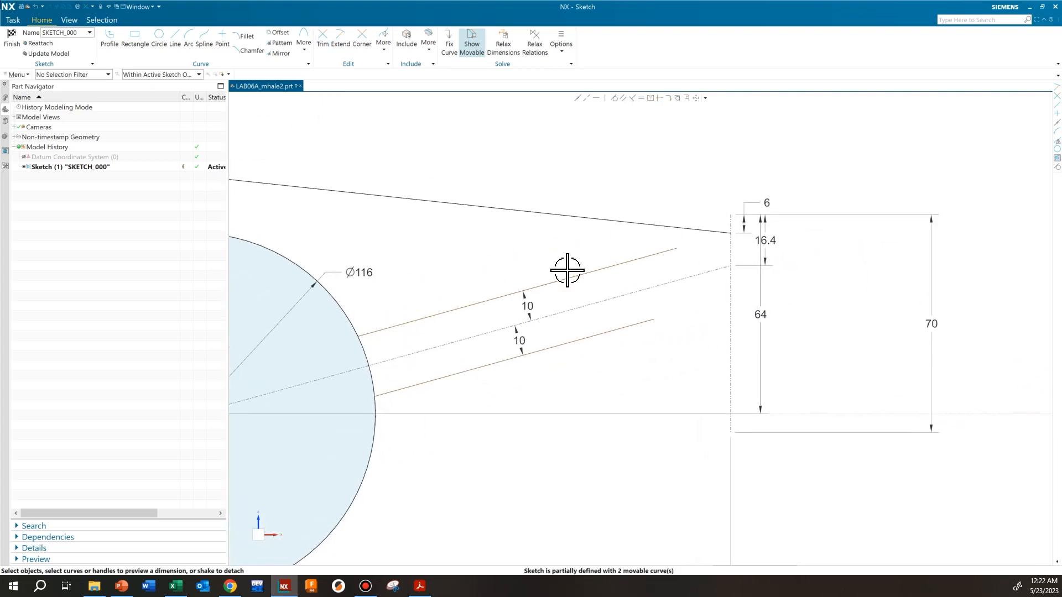
left_click(345, 43)
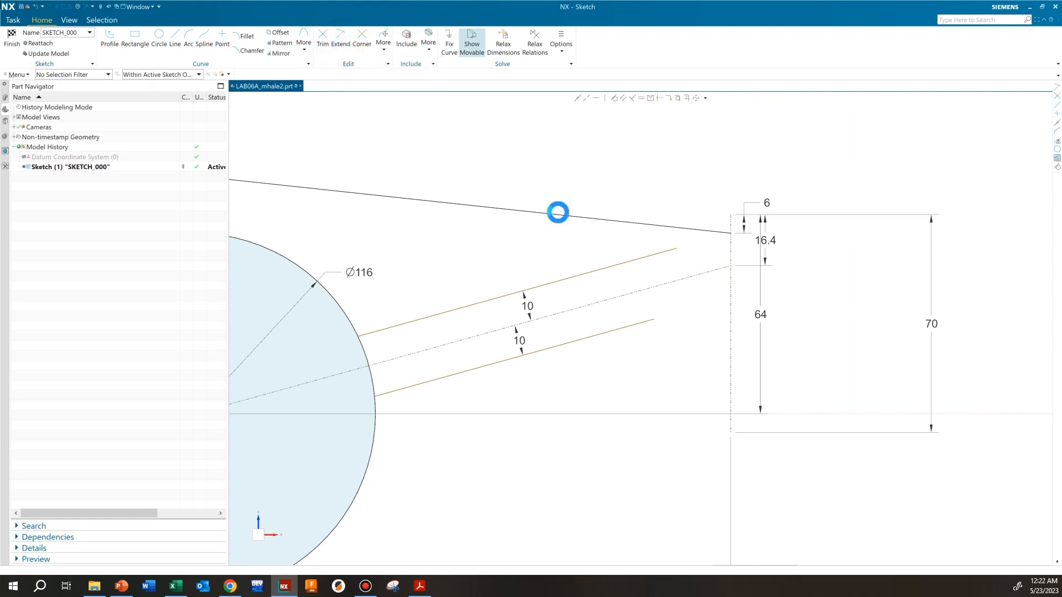
left_click(620, 264)
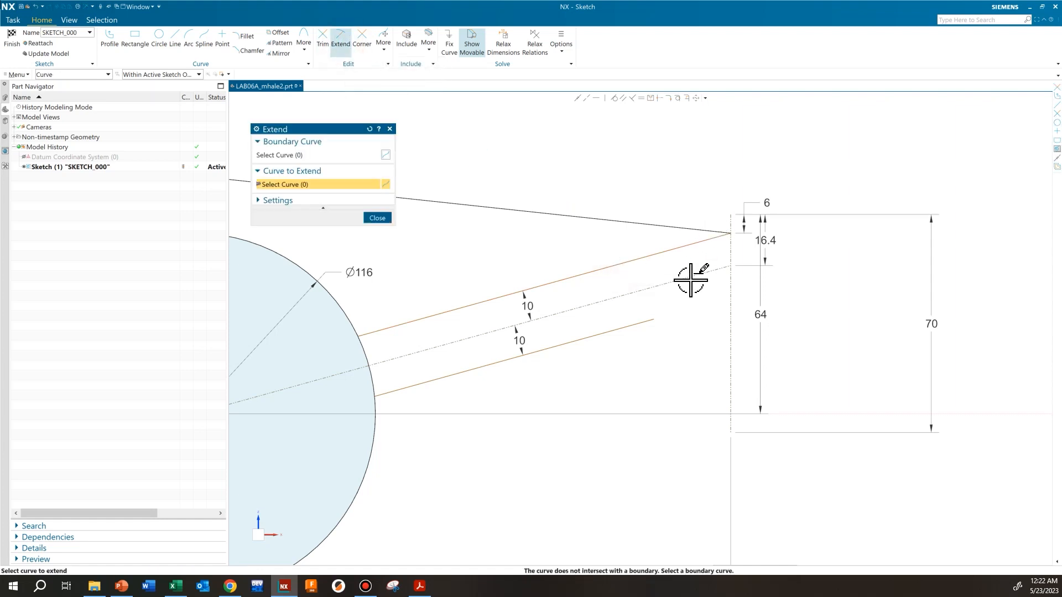
left_click(635, 324)
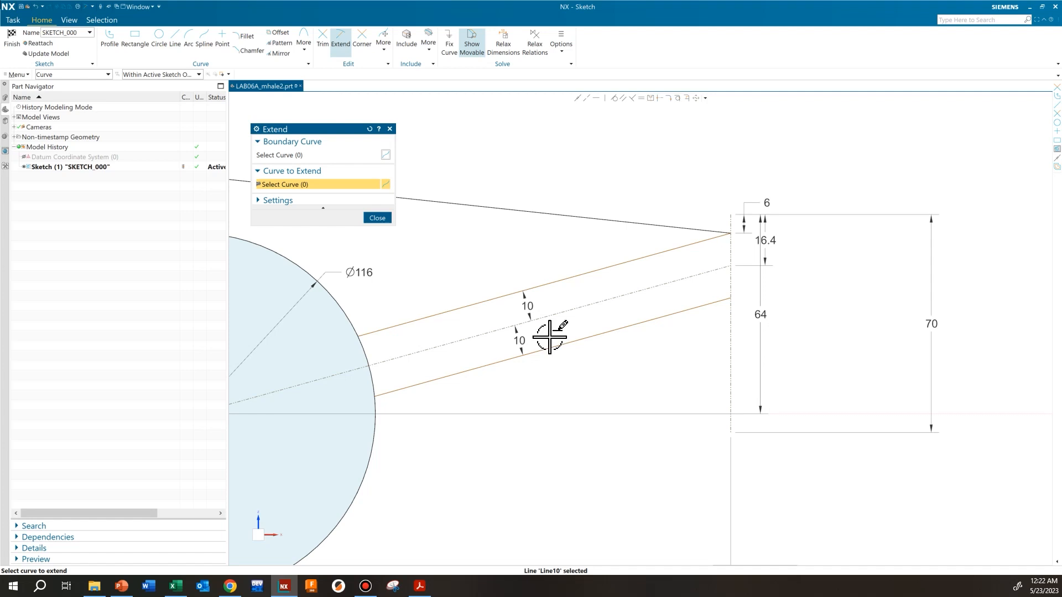
left_click(376, 218)
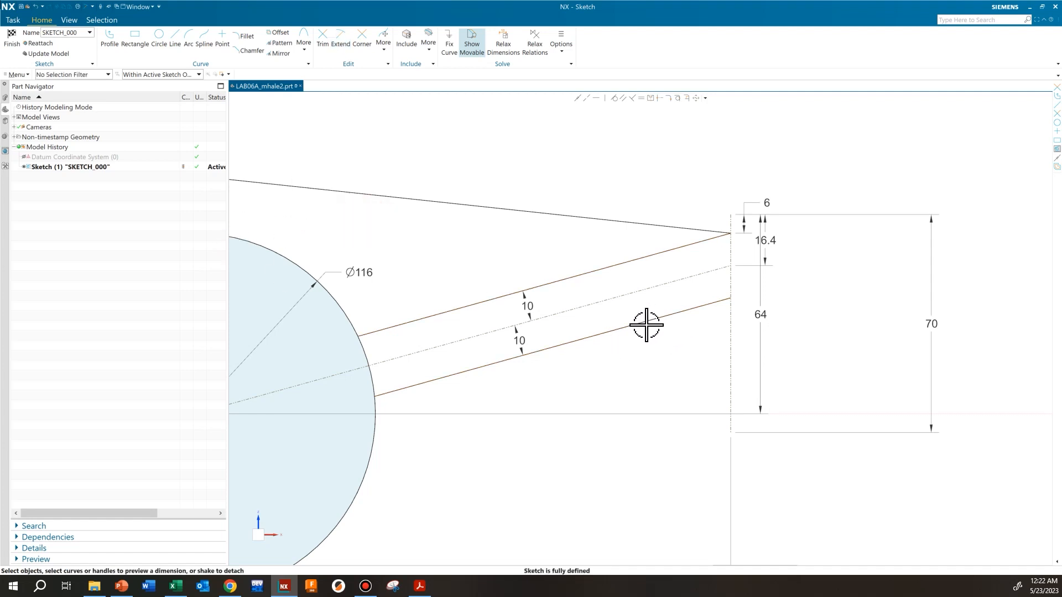
Check the rocker arm PDF drawing and sketch a vertical line across the rounded lug, from its upper edge to its lower edge.
key("ctrl+f")
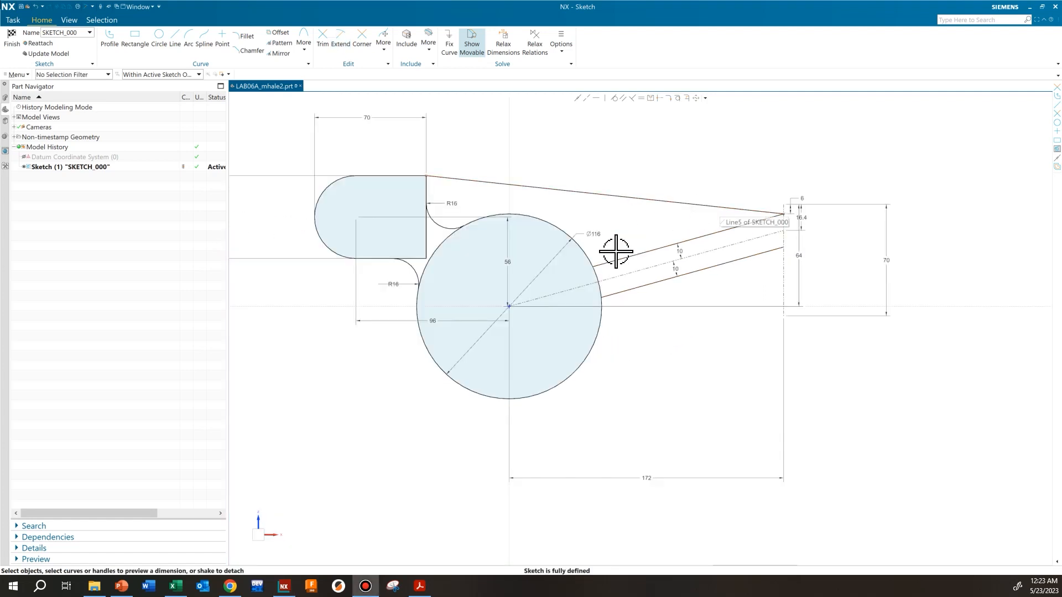
left_click(421, 586)
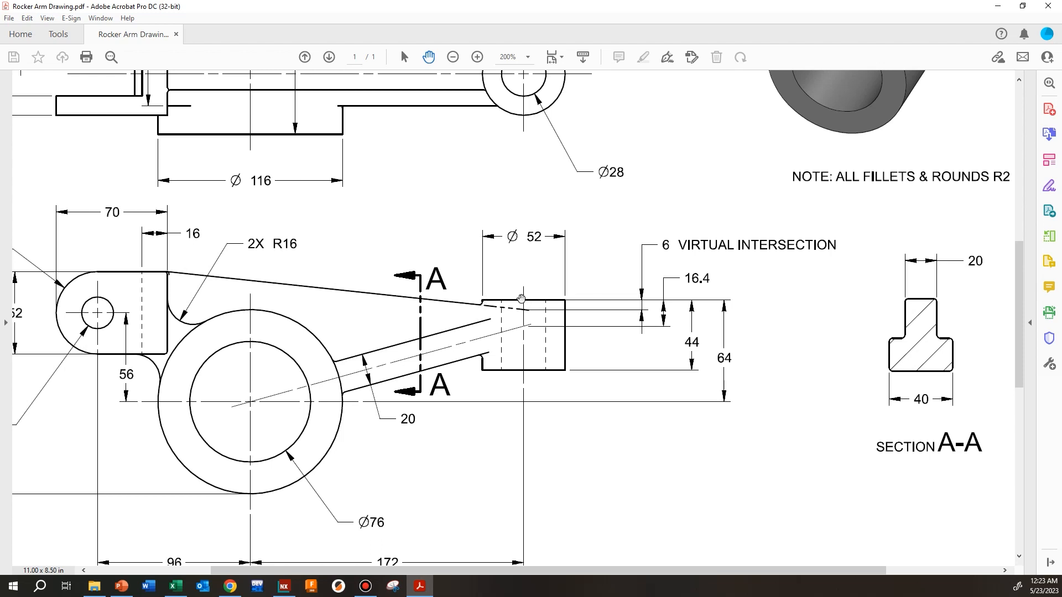
scroll(541, 365, "up", 1)
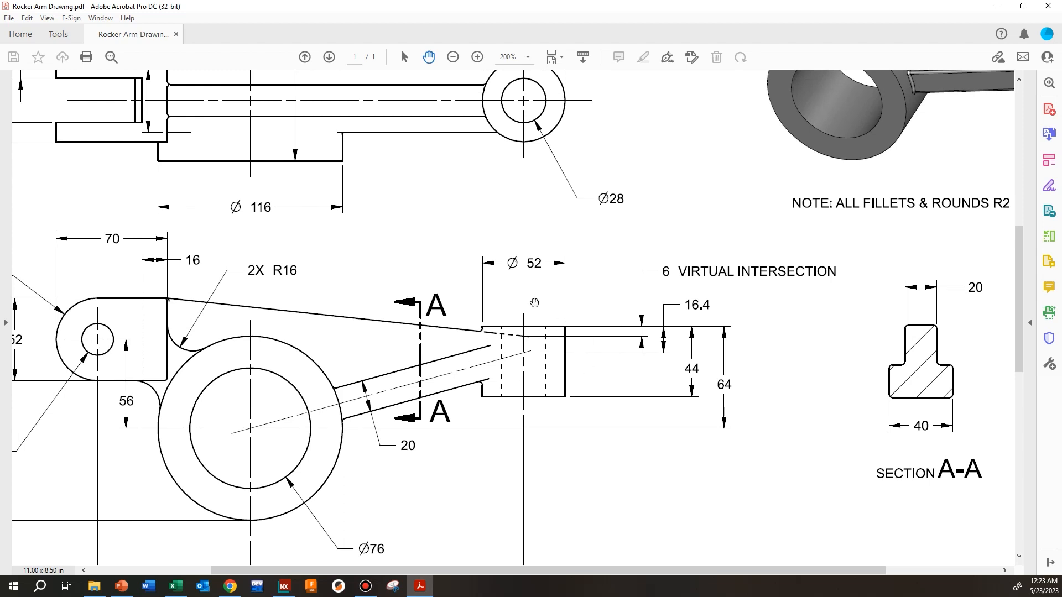
scroll(535, 302, "up", 2)
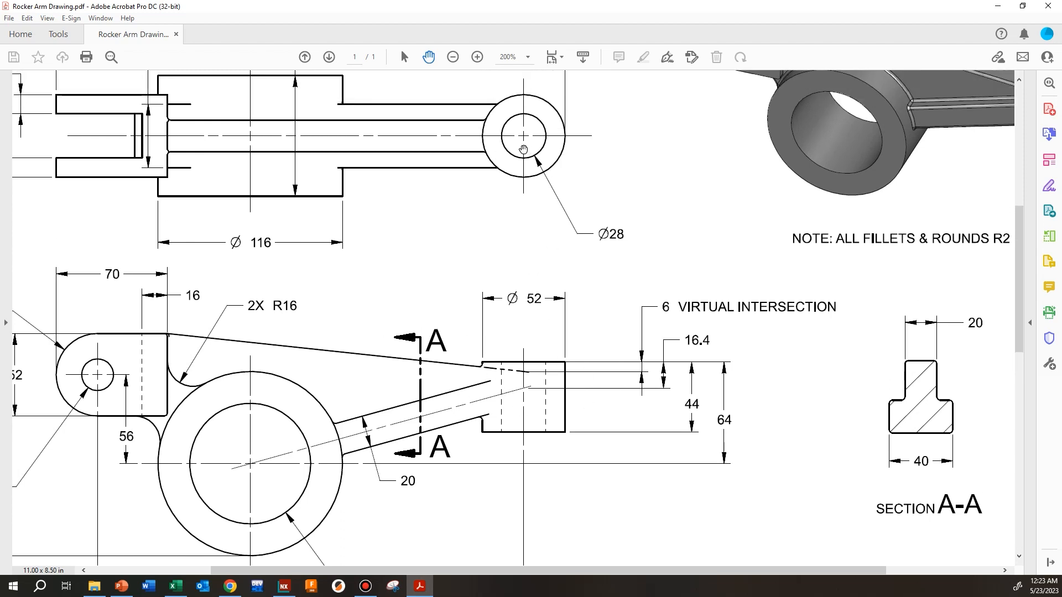
scroll(515, 429, "down", 1)
scroll(502, 345, "down", 1)
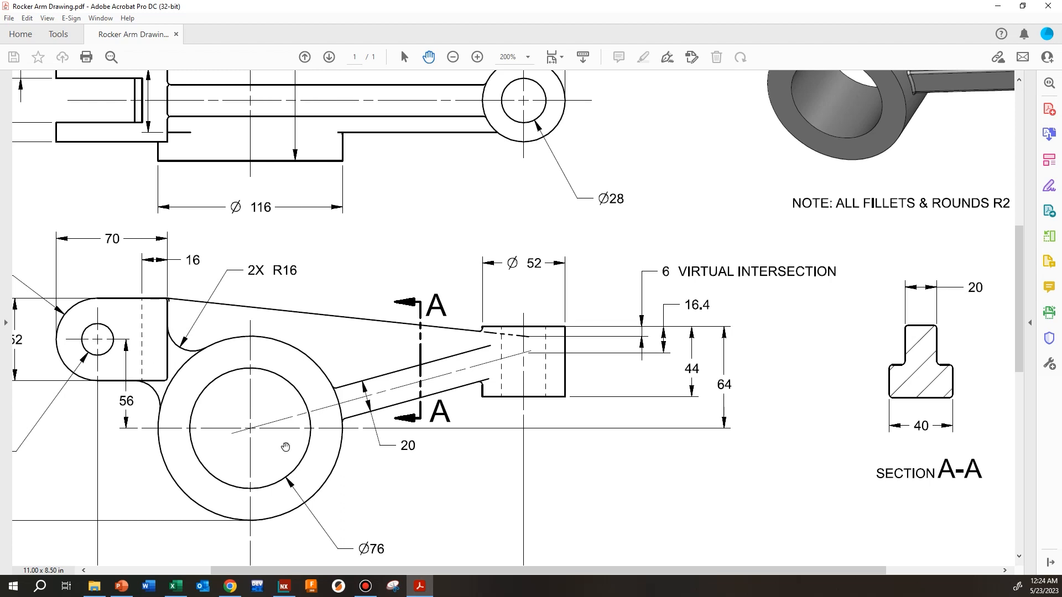
left_click(997, 6)
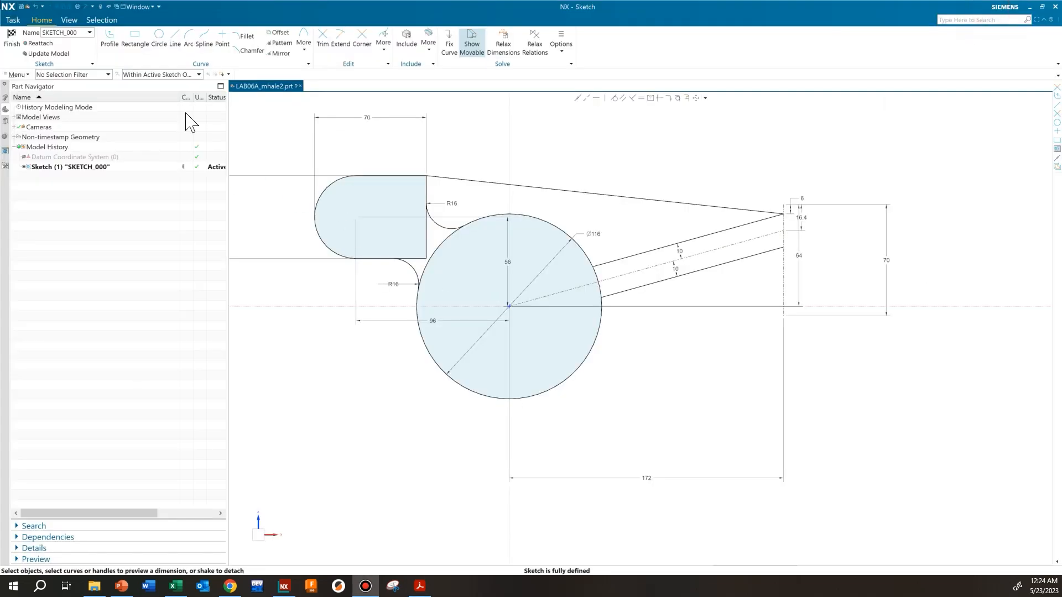
left_click(175, 39)
scroll(373, 133, "up", 5)
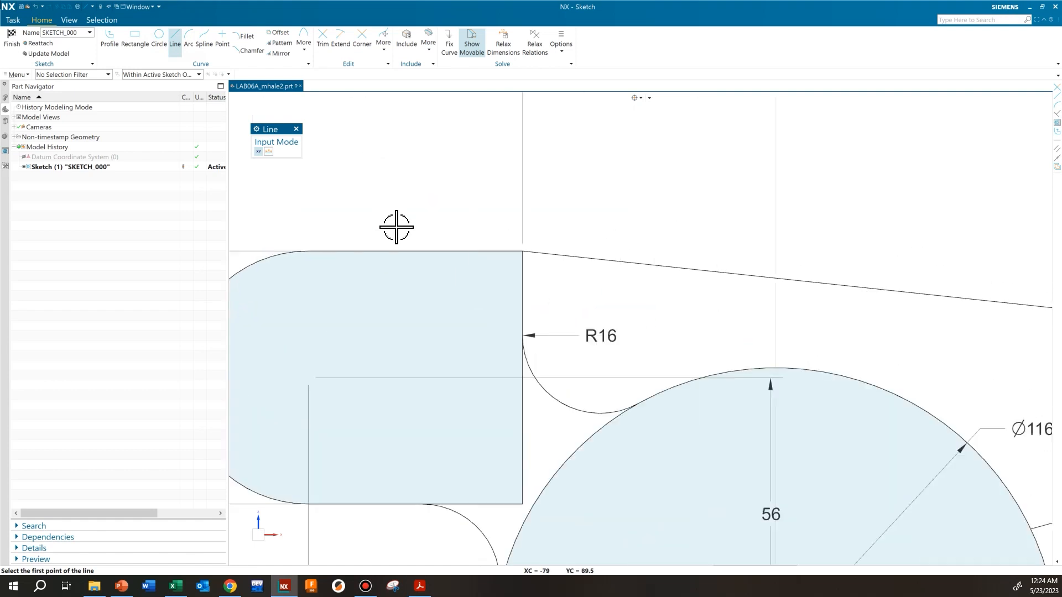
left_click(437, 252)
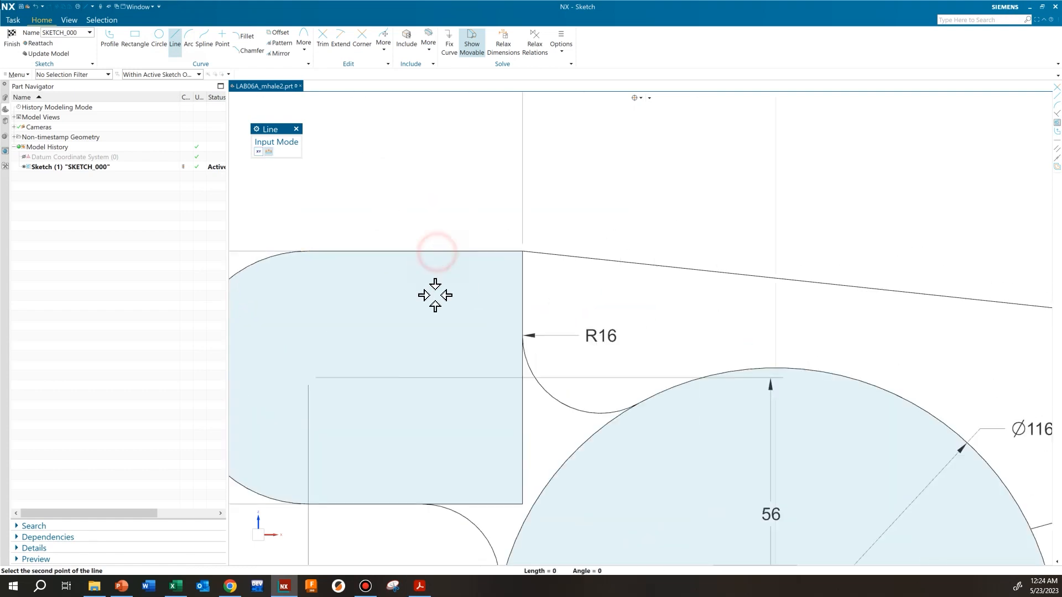
left_click(437, 503)
key("Escape")
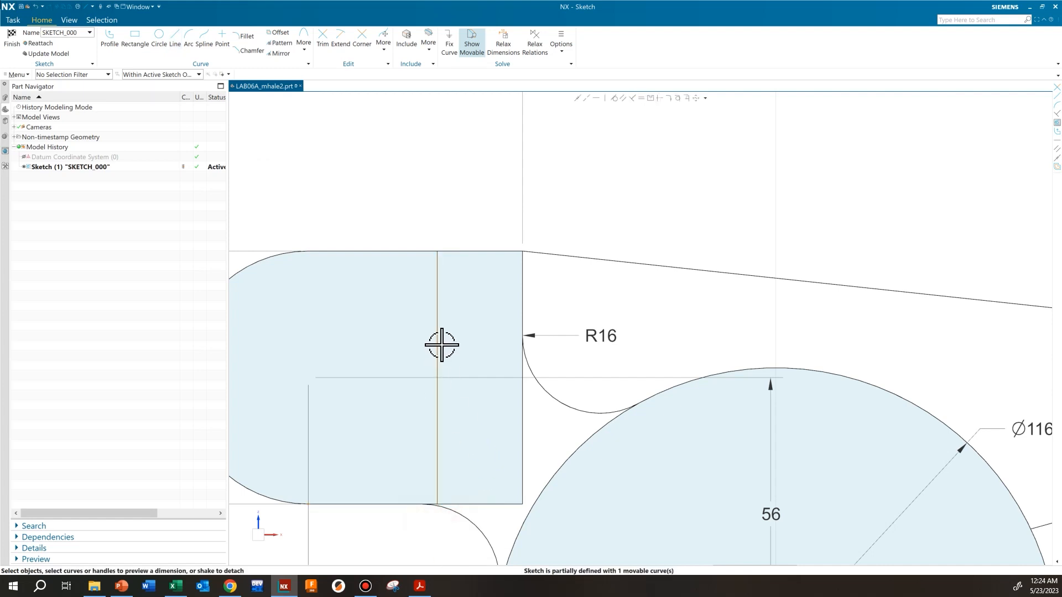
Dimension the lug's inner vertical line 16 mm from the lug's straight vertical edge and place the dimension above the lug.
left_click(437, 342)
left_click(522, 333)
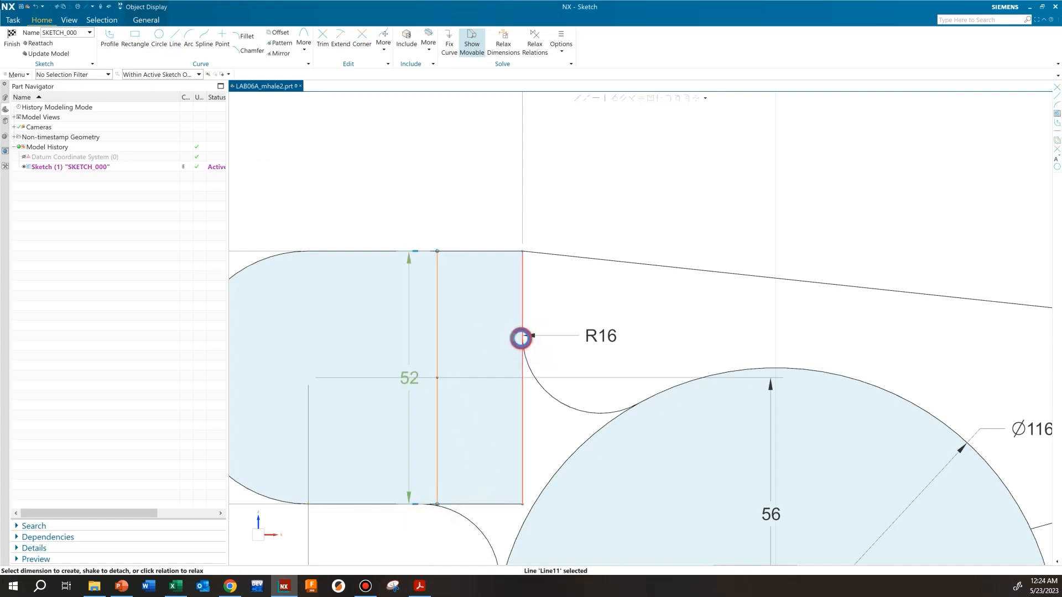
left_click(492, 346)
type("16")
key("Return")
left_click_drag(481, 343, 496, 195)
scroll(488, 201, "down", 6)
middle_click_drag(708, 390, 633, 398, "shift")
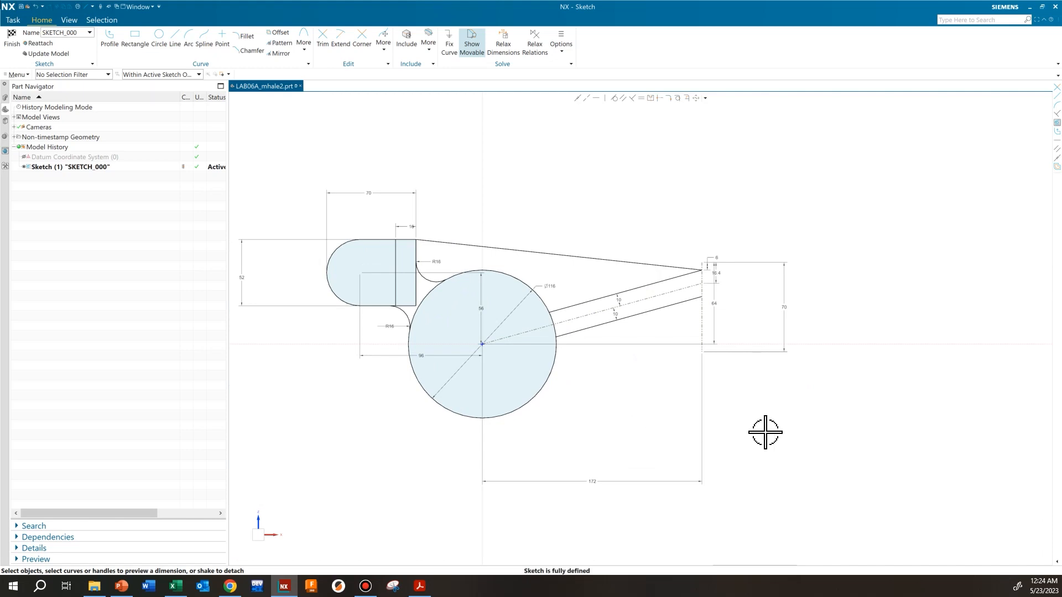
Sketch a vertical line closing the arm's outer end, from the upper arm edge's endpoint to the lower arm edge's endpoint.
scroll(489, 206, "up", 2)
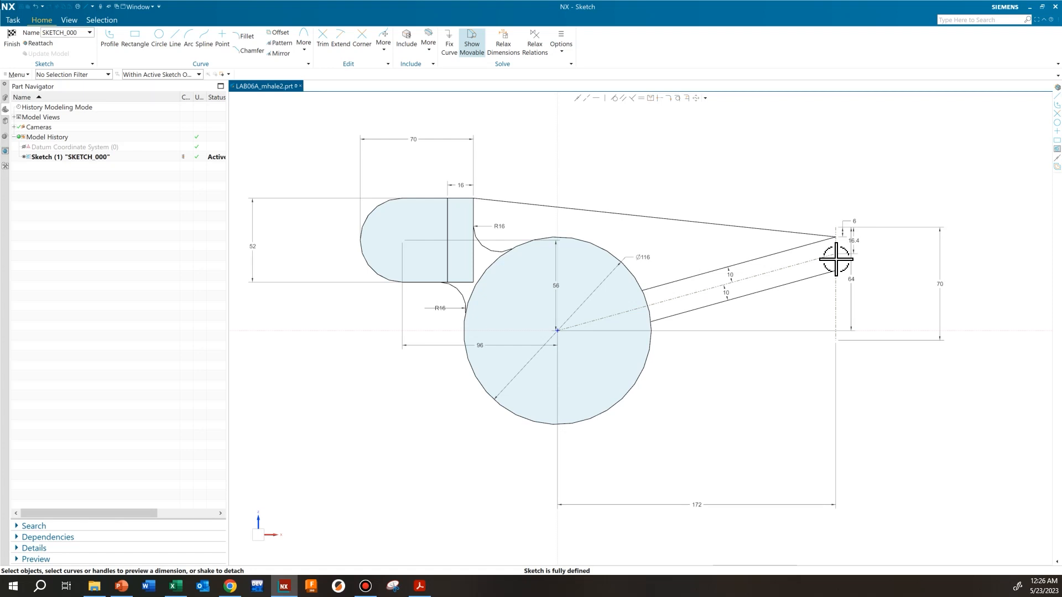
scroll(835, 254, "up", 4)
mouse_move(834, 303)
middle_mouse_down("shift")
mouse_move(711, 296)
mouse_move(685, 325)
middle_mouse_up("shift")
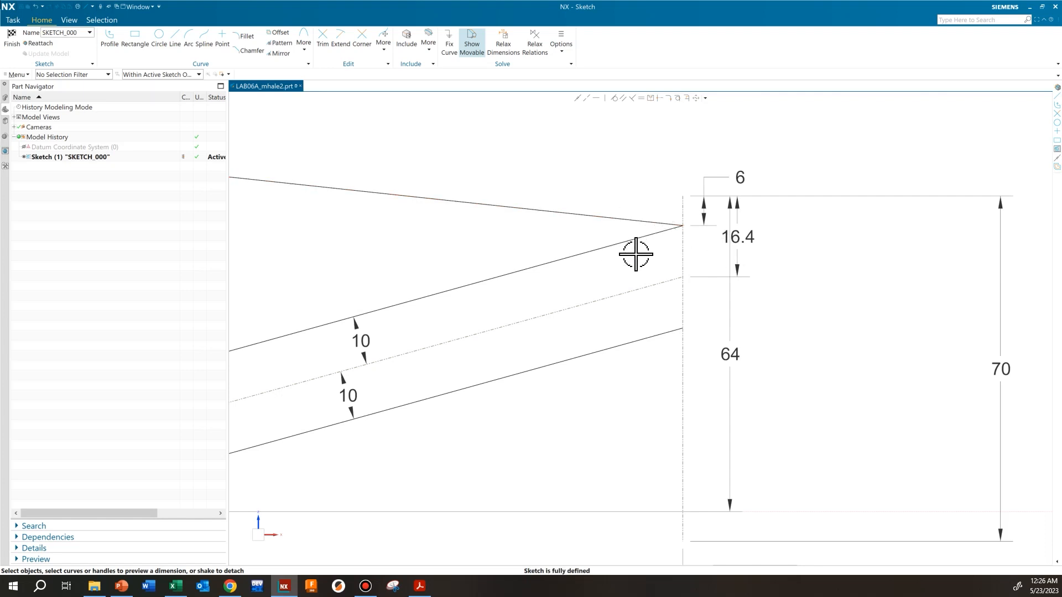
scroll(608, 299, "down", 5)
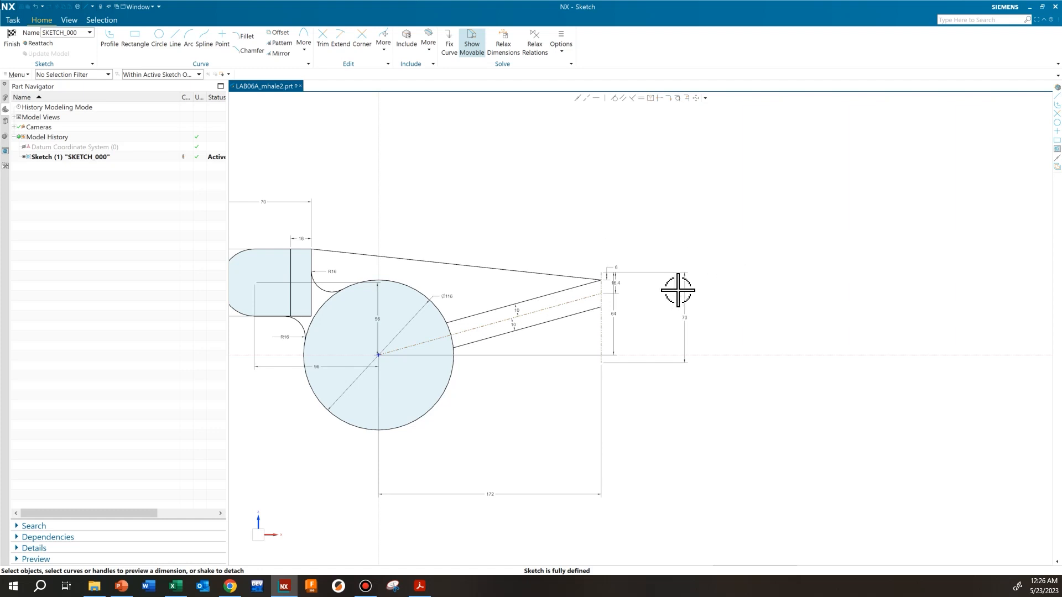
left_click(181, 46)
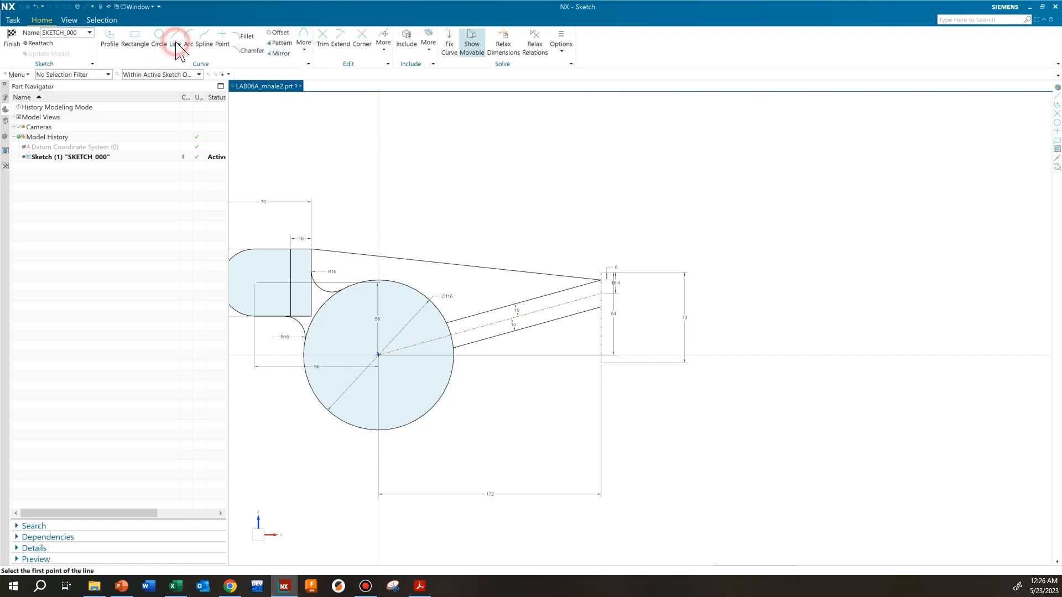
scroll(602, 281, "up", 4)
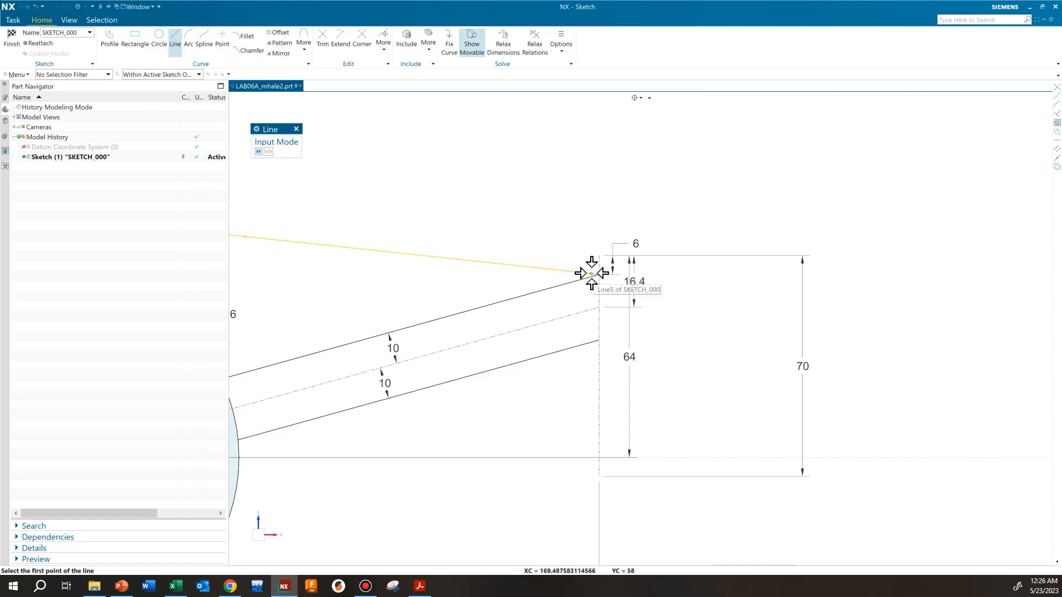
scroll(593, 266, "up", 4)
scroll(593, 266, "up", 2)
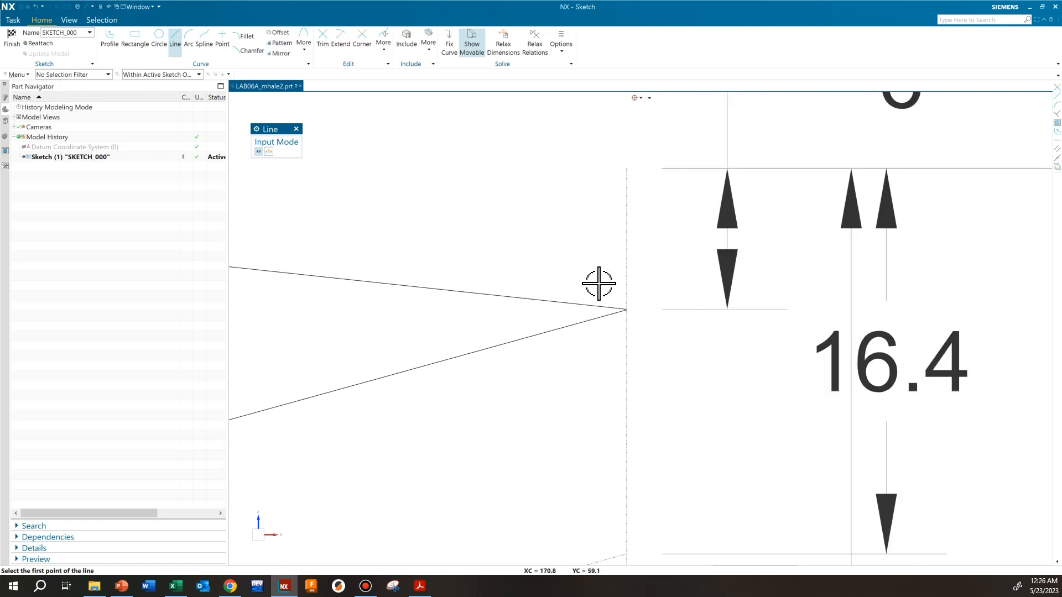
left_click(626, 309)
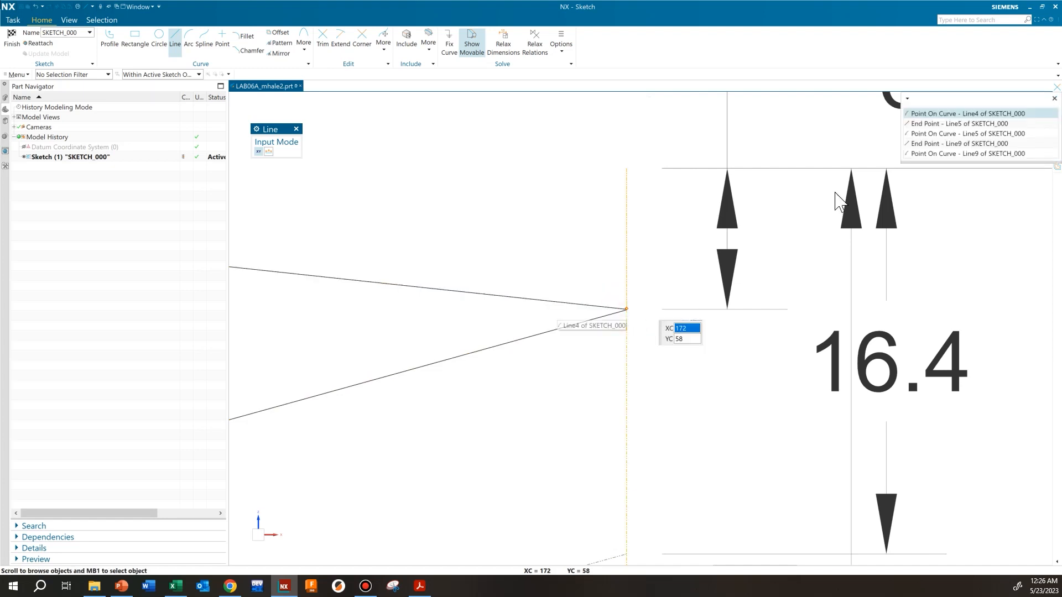
left_click(962, 124)
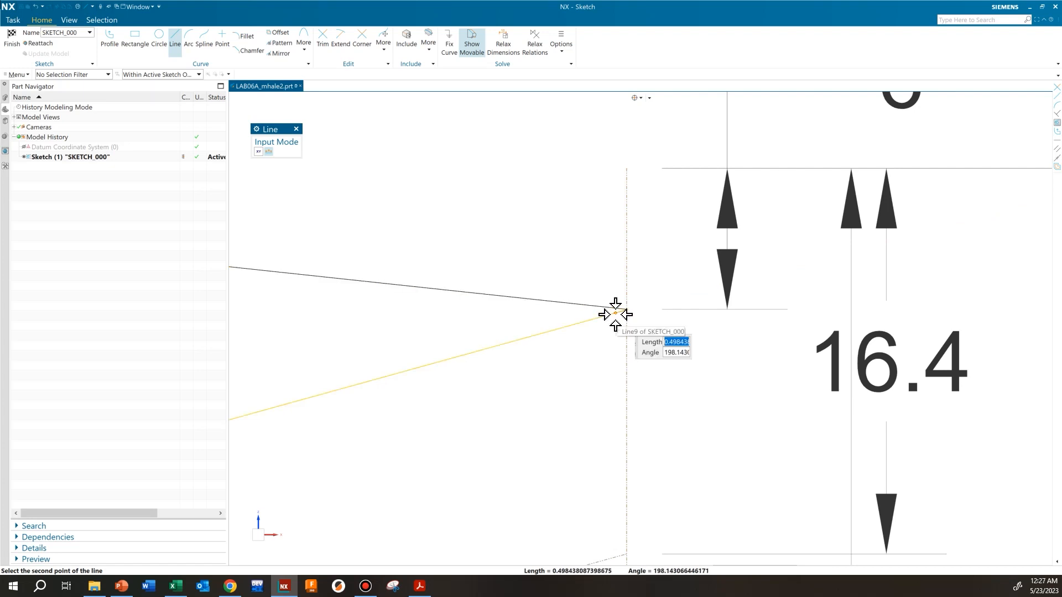
scroll(615, 313, "down", 3)
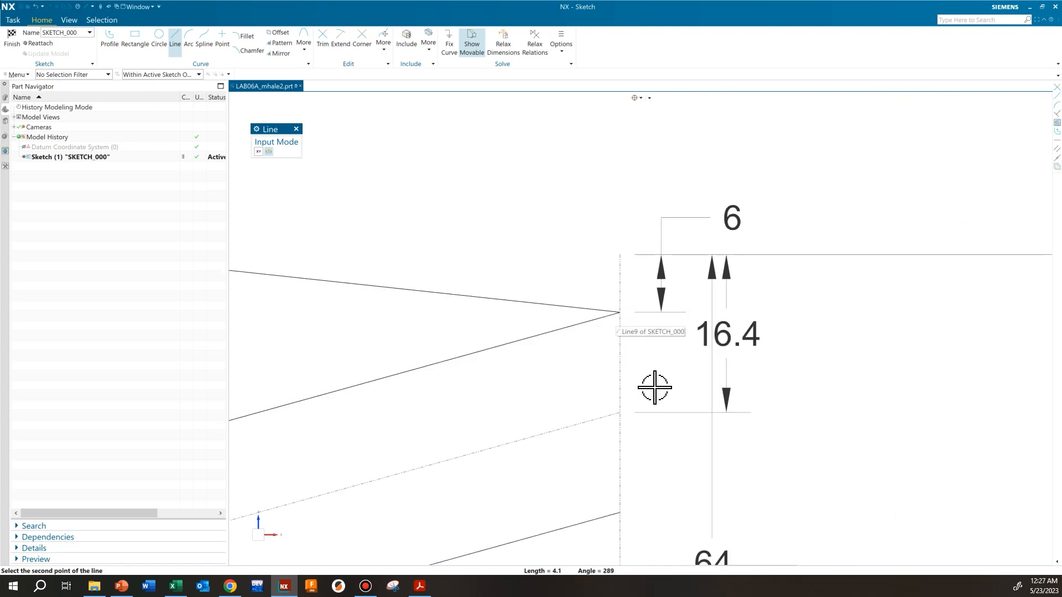
mouse_move(644, 473)
middle_mouse_down("shift")
mouse_move(670, 386)
mouse_move(619, 344)
middle_mouse_up("shift")
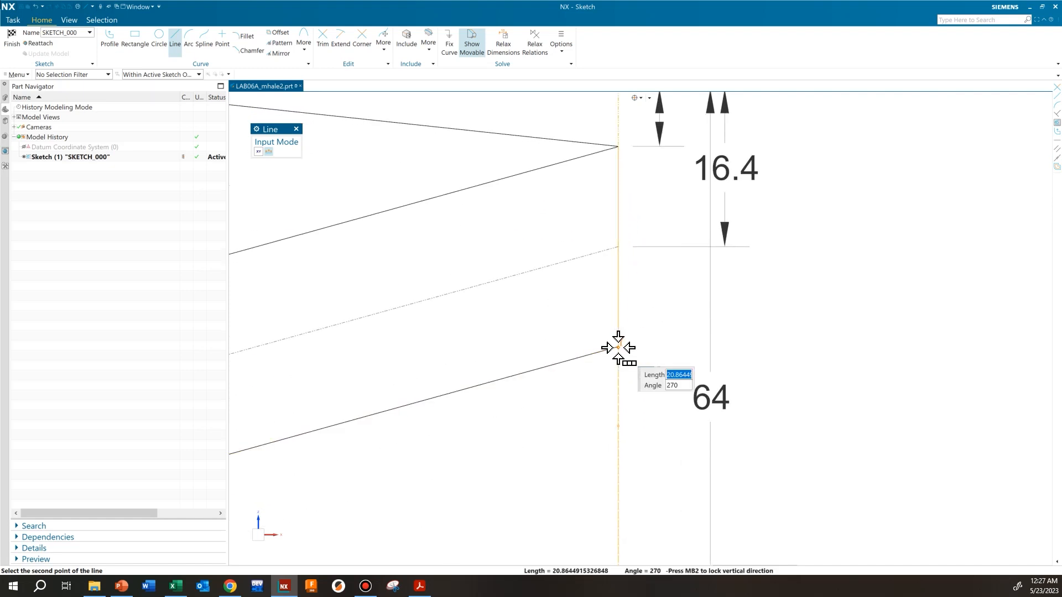
mouse_move(618, 347)
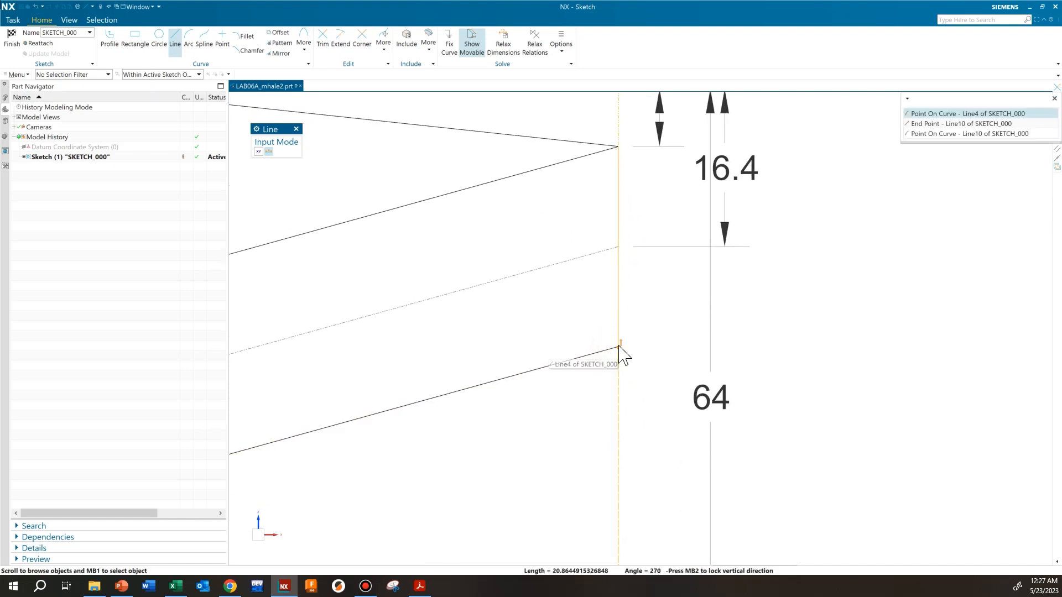
left_click(943, 125)
scroll(710, 221, "down", 3)
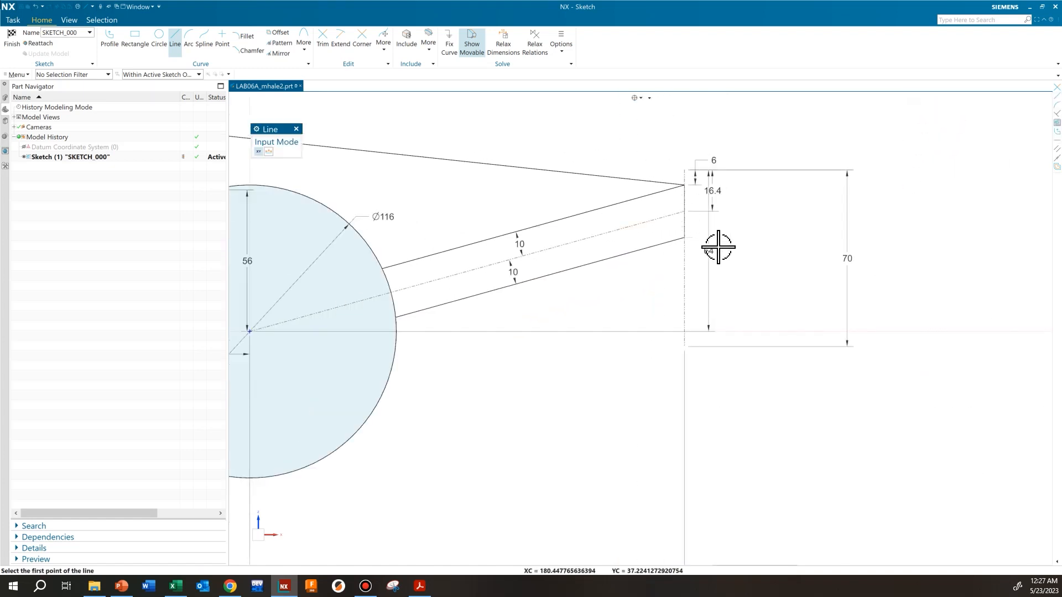
key("Escape")
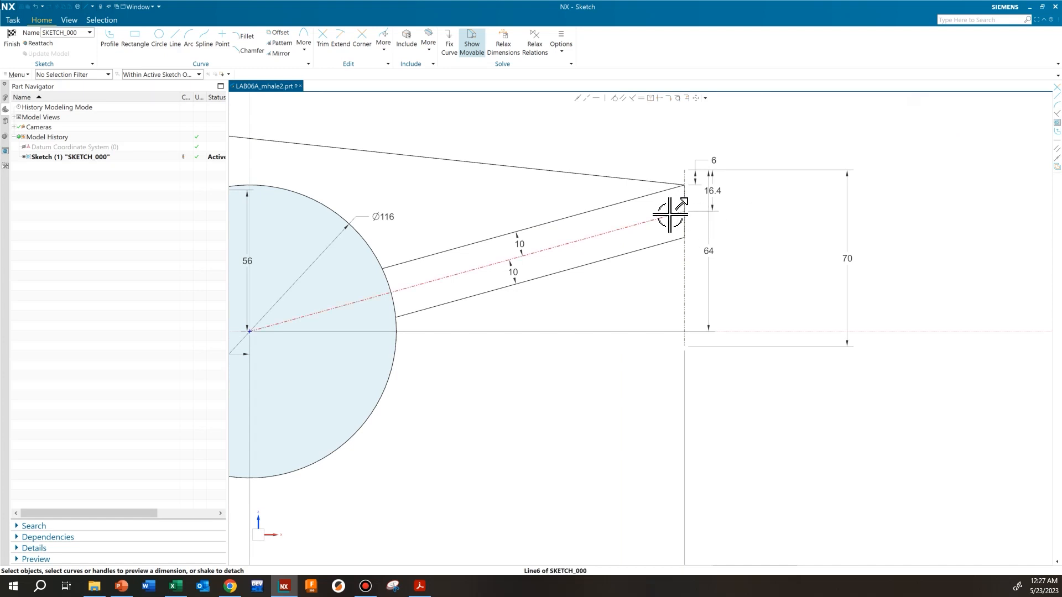
Inspect the closed arm end and the whole profile, and finish the sketch.
scroll(669, 215, "down", 2)
middle_click_drag(642, 218, 696, 278, "shift")
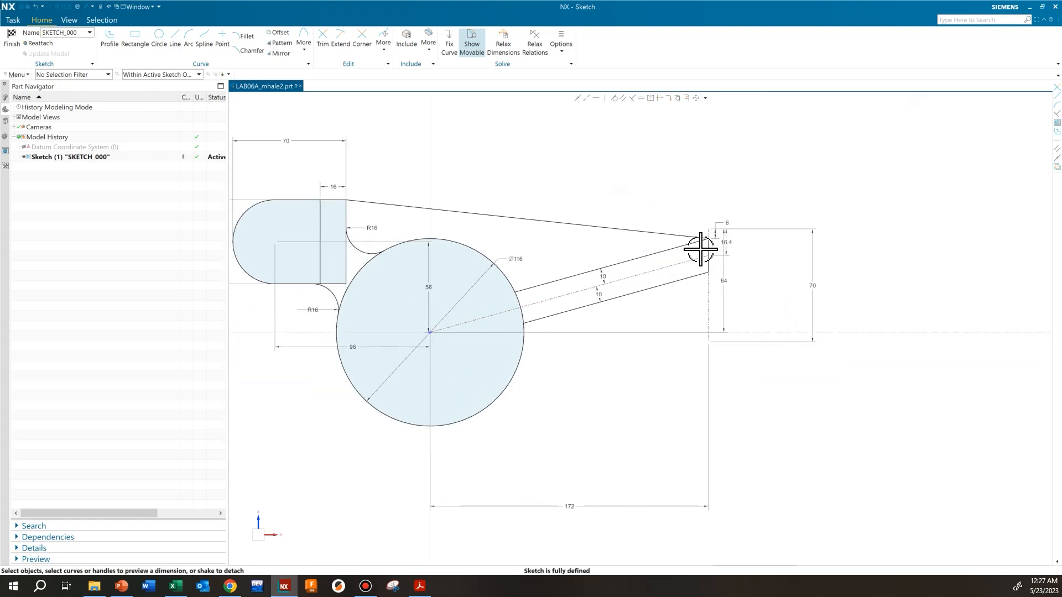
scroll(700, 249, "up", 4)
scroll(700, 249, "up", 2)
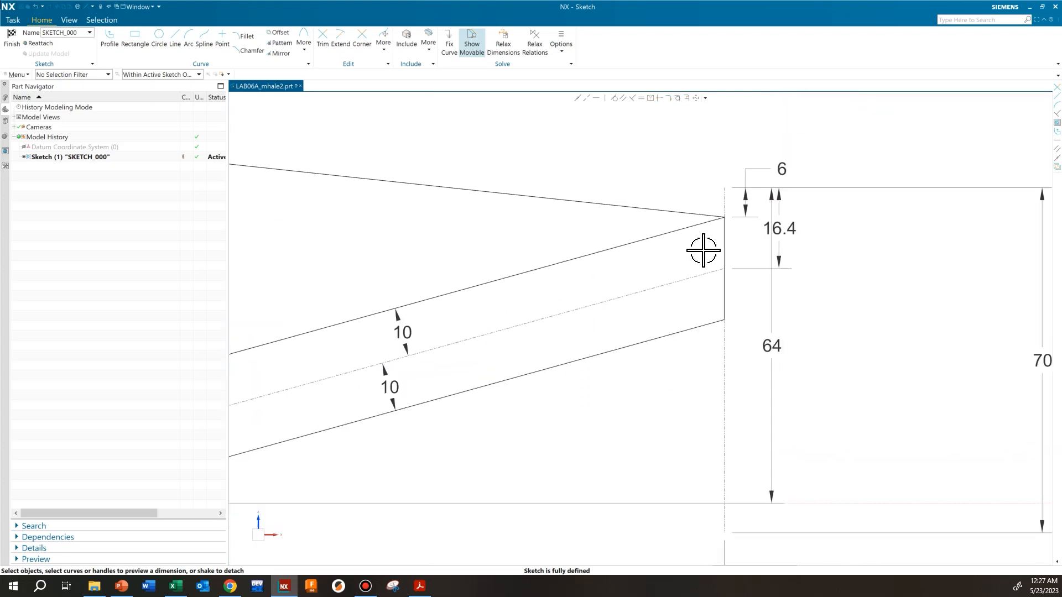
scroll(702, 249, "up", 2)
scroll(679, 232, "down", 3)
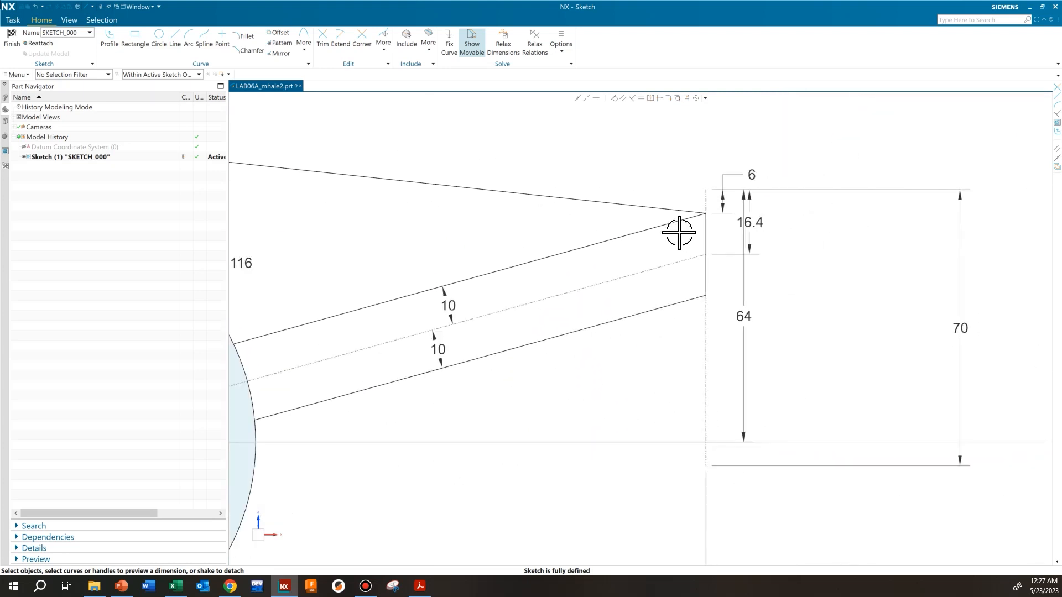
scroll(631, 233, "down", 4)
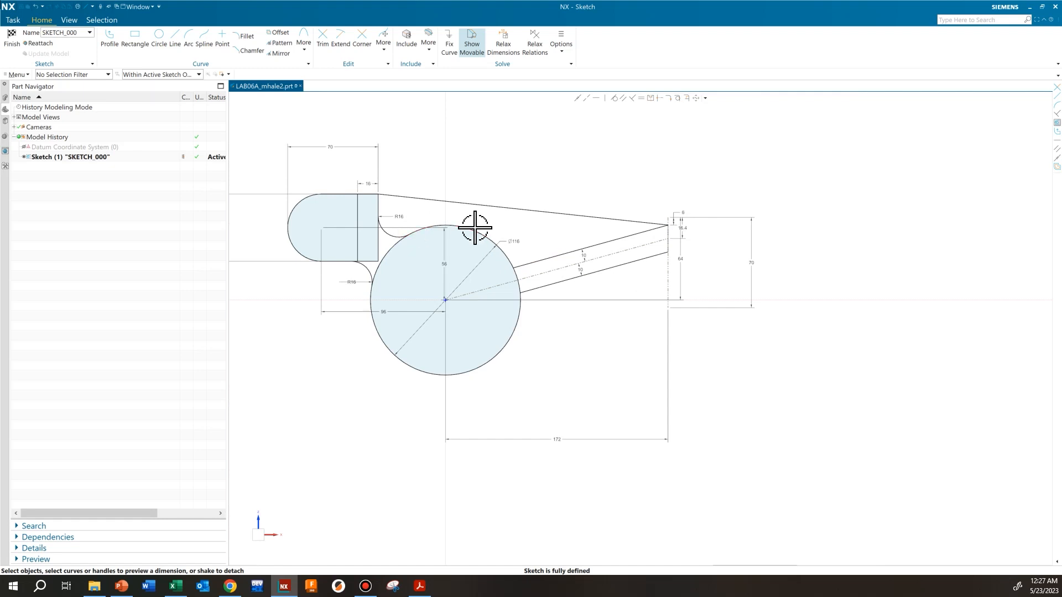
middle_click_drag(502, 257, 575, 260, "shift")
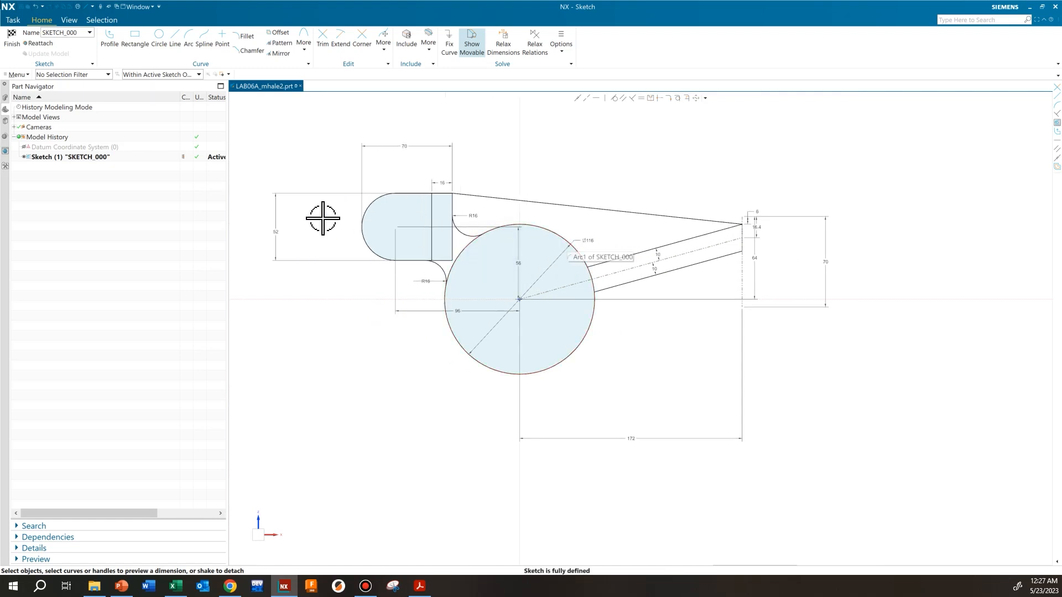
left_click(12, 44)
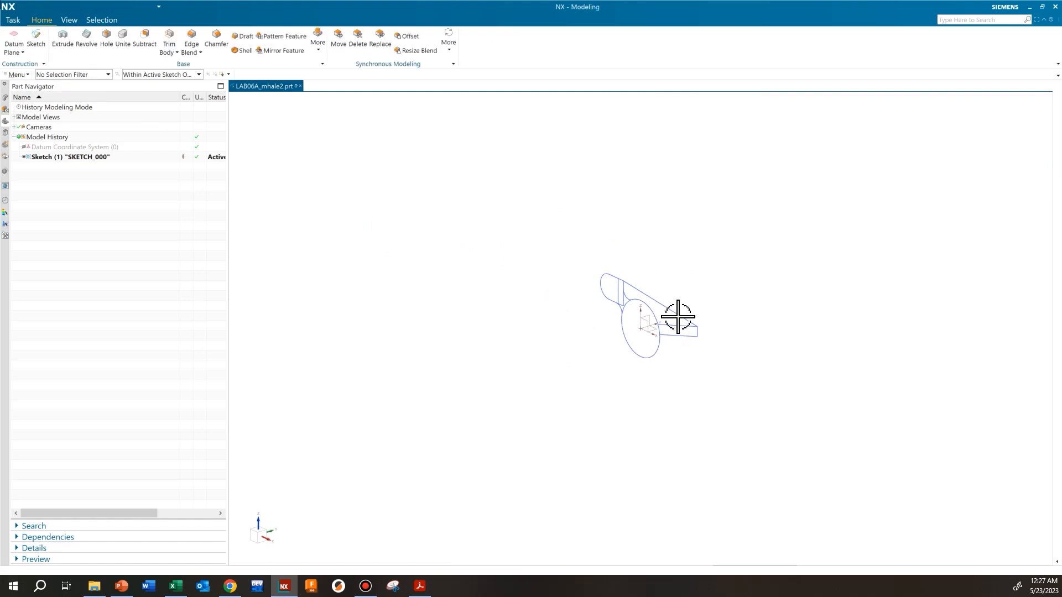
Switch to the rocker arm PDF drawing in Acrobat, examine the views for the extrusion widths, and return to NX.
left_click(420, 587)
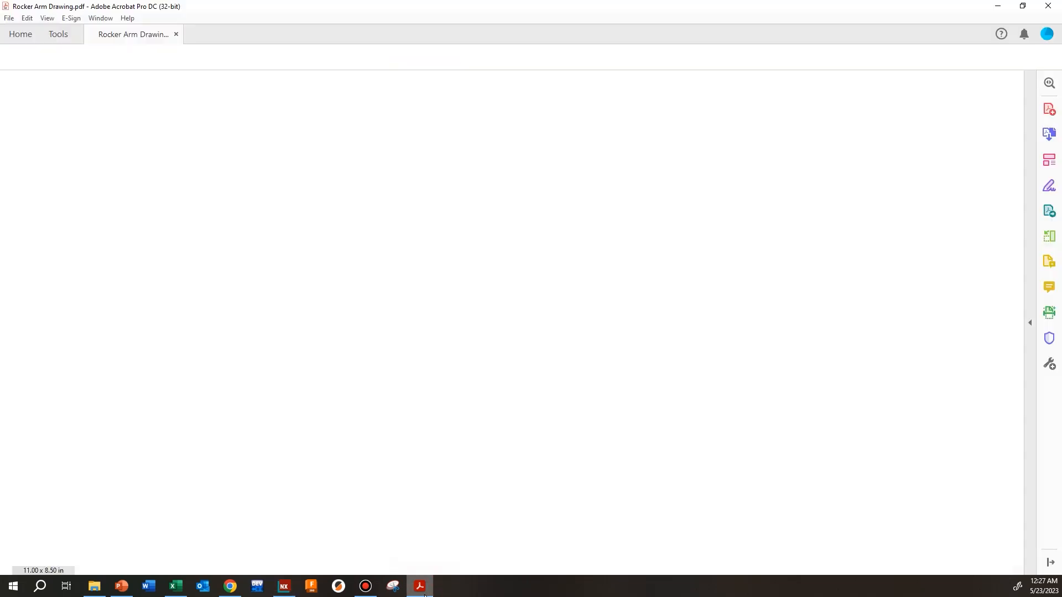
scroll(356, 374, "up", 3)
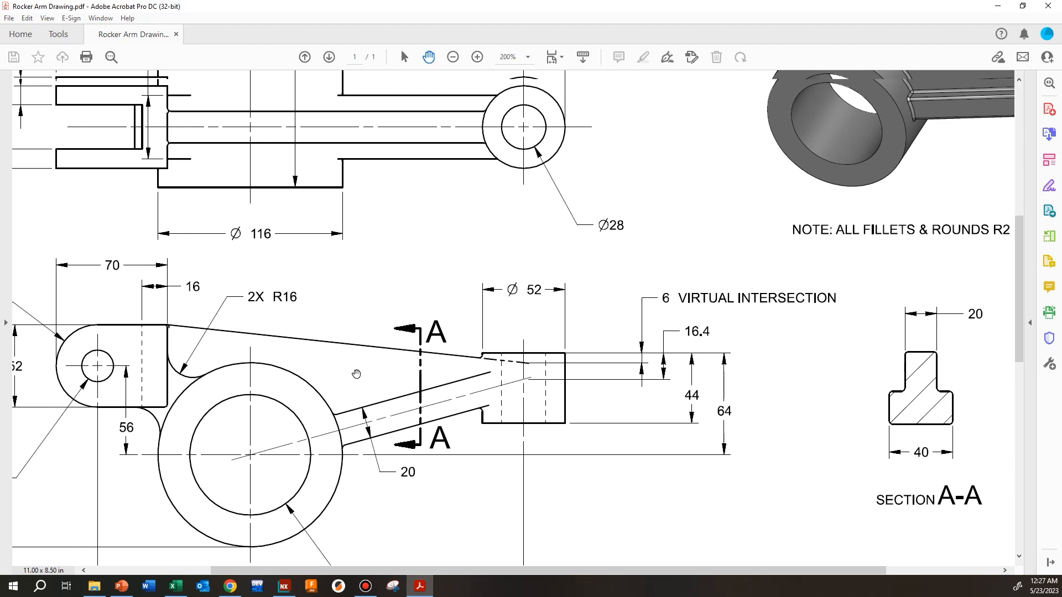
scroll(362, 372, "down", 5, "ctrl")
scroll(378, 332, "up", 3, "ctrl")
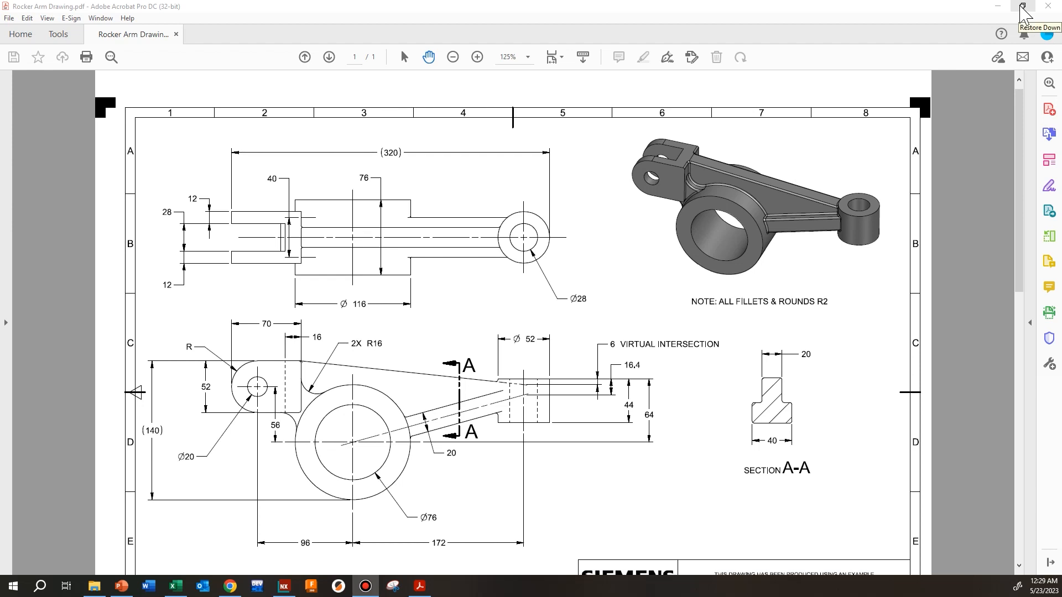
left_click(1006, 7)
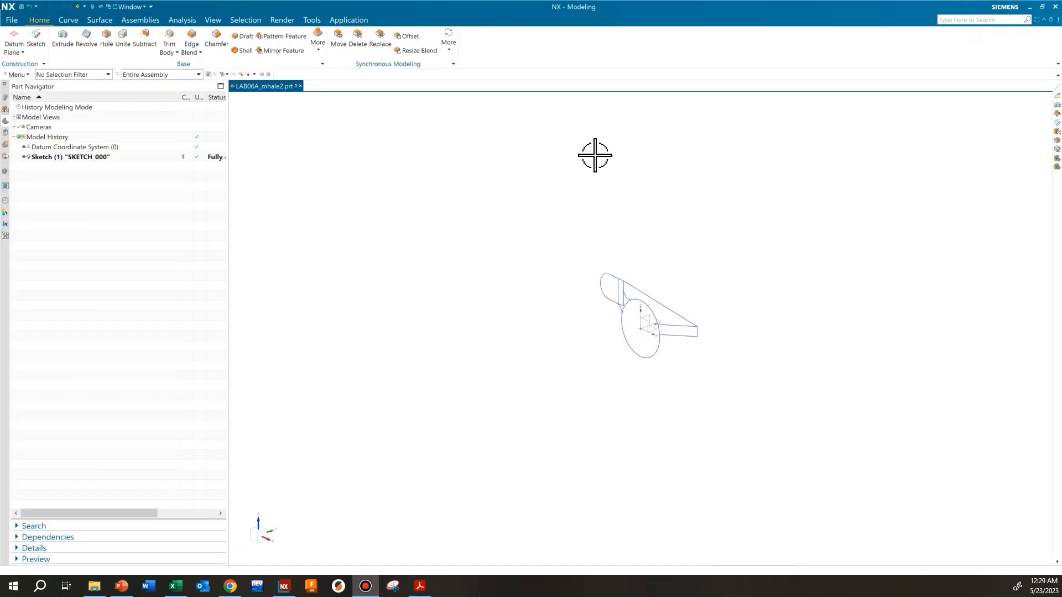
Extrude the Ø116 circle region symmetrically to a total width of 76 mm, using Region Boundary Curves for the section selection.
scroll(719, 290, "up", 3)
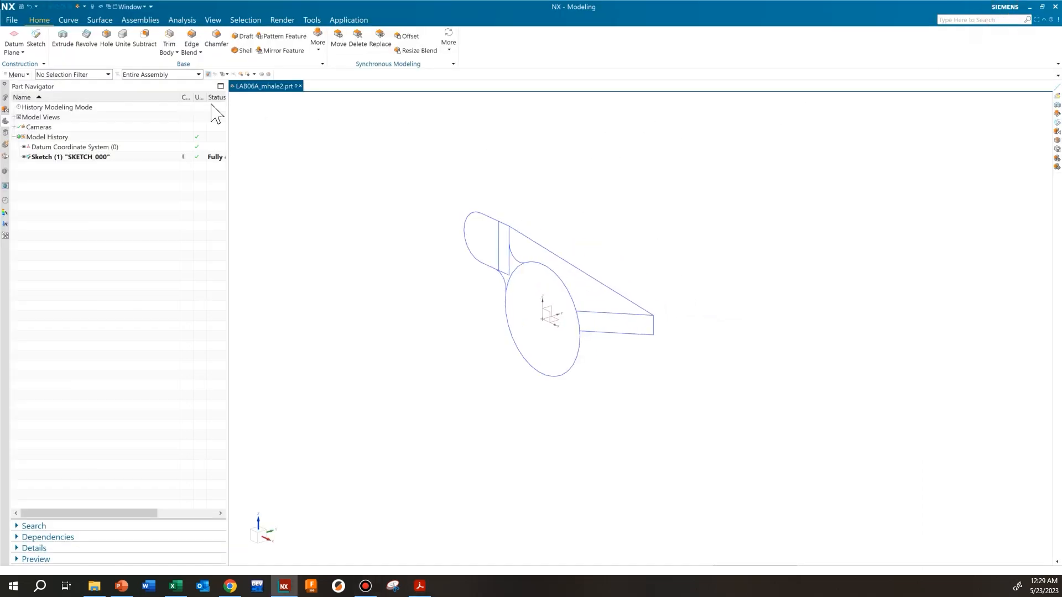
left_click(64, 39)
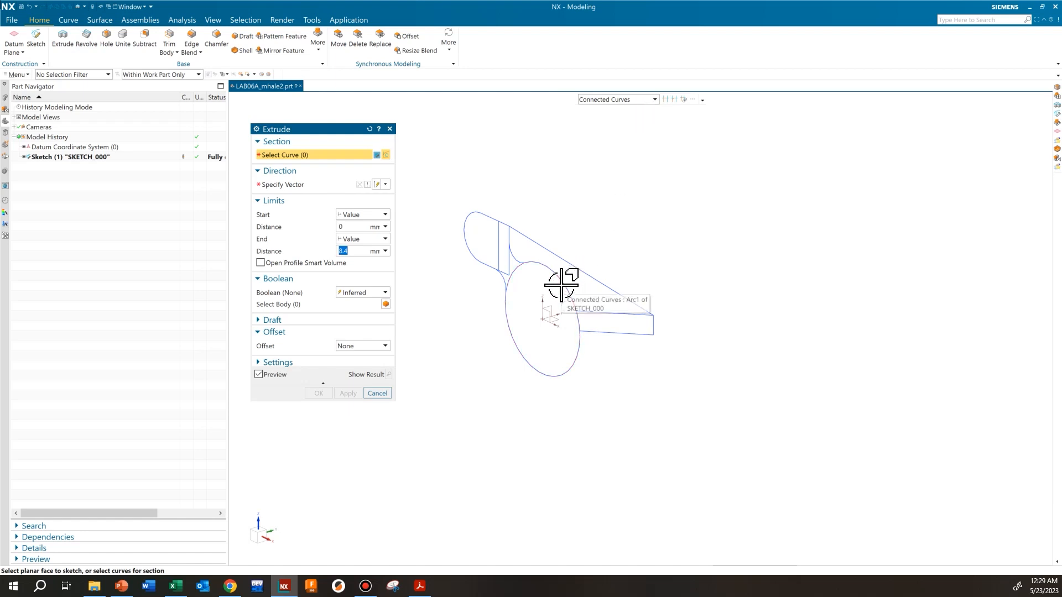
middle_click_drag(563, 286, 563, 242, "shift")
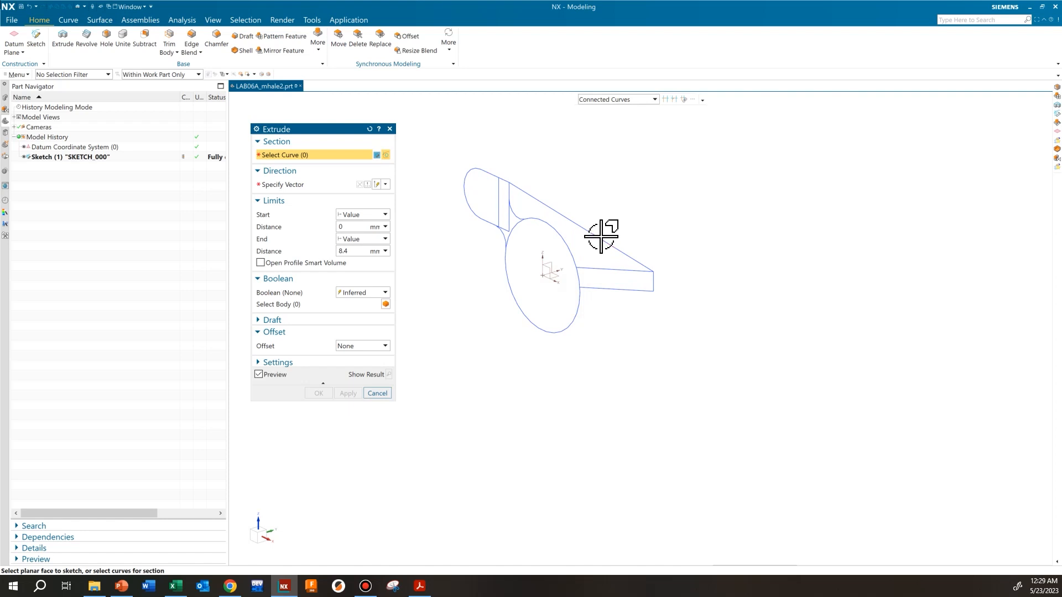
left_click(618, 100)
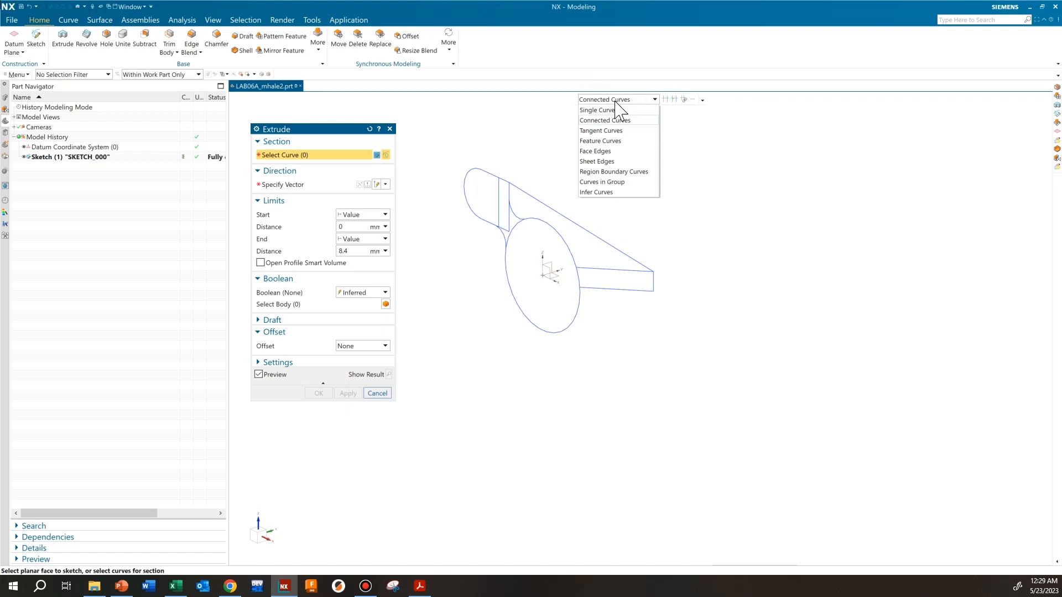
left_click(625, 174)
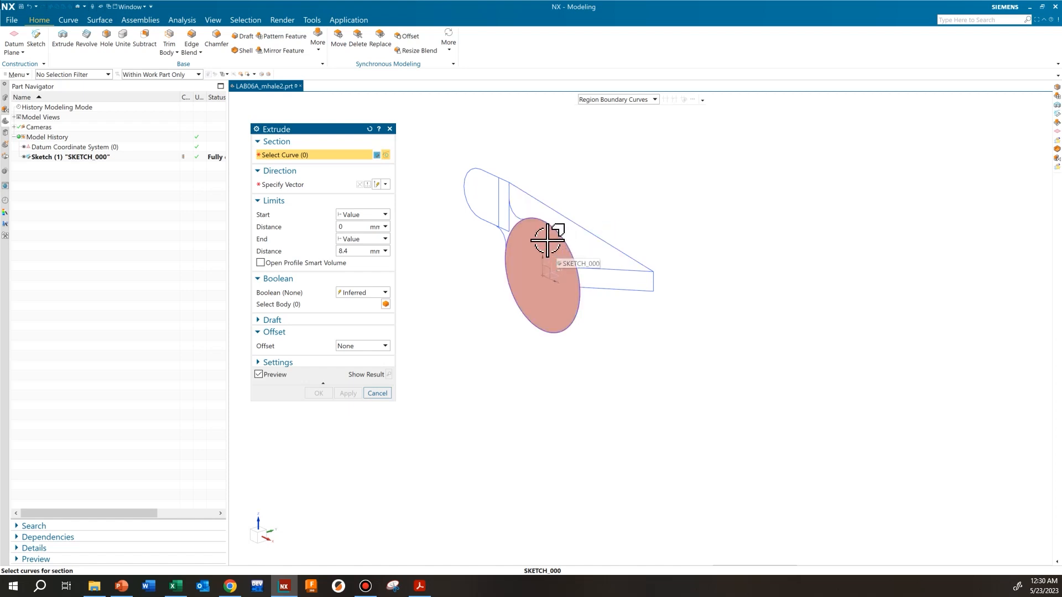
left_click(547, 239)
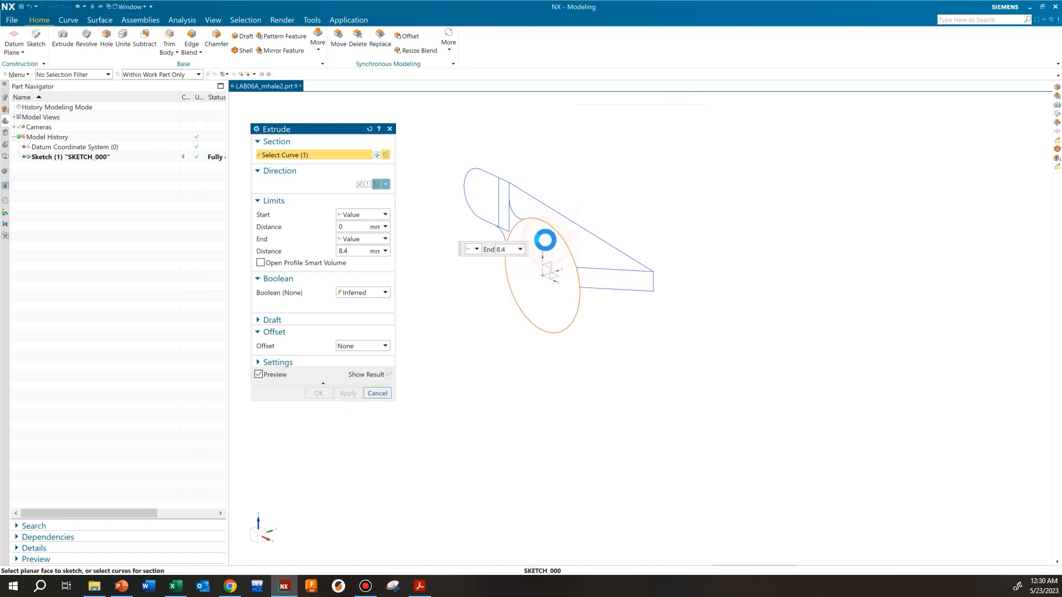
left_click(383, 214)
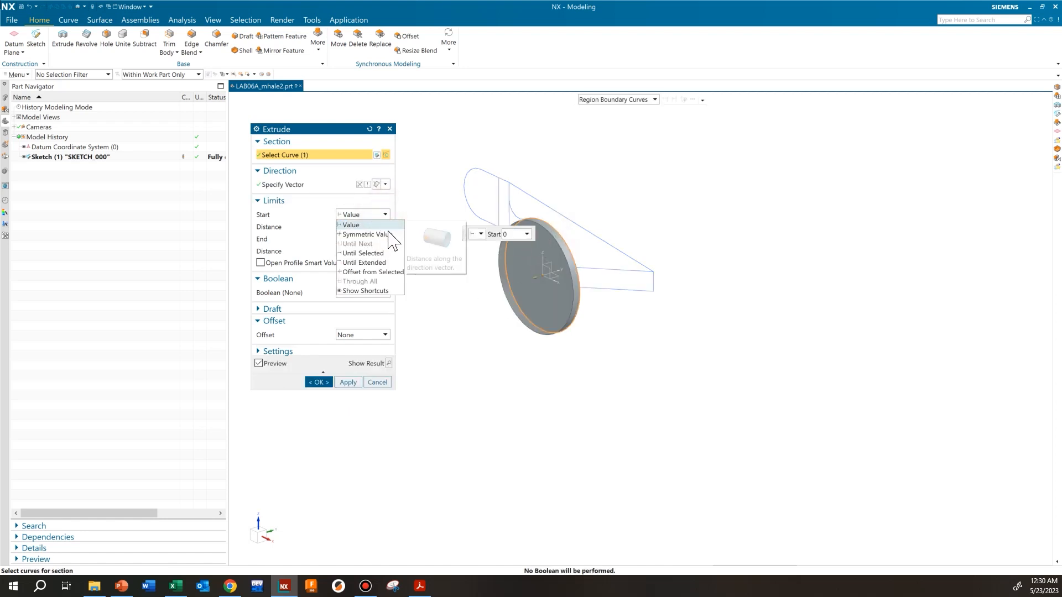
left_click(389, 235)
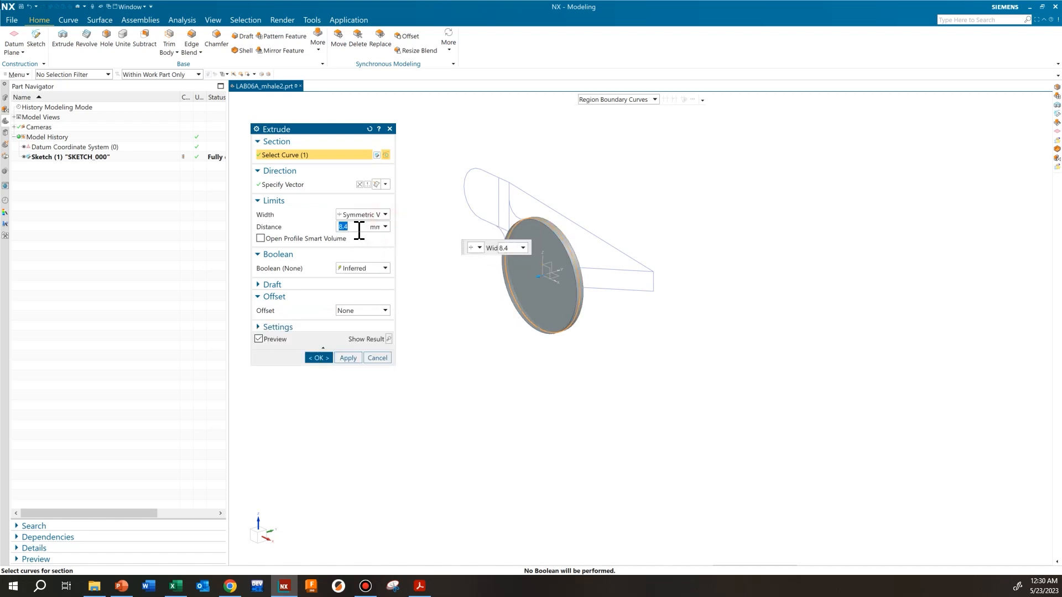
key("Return")
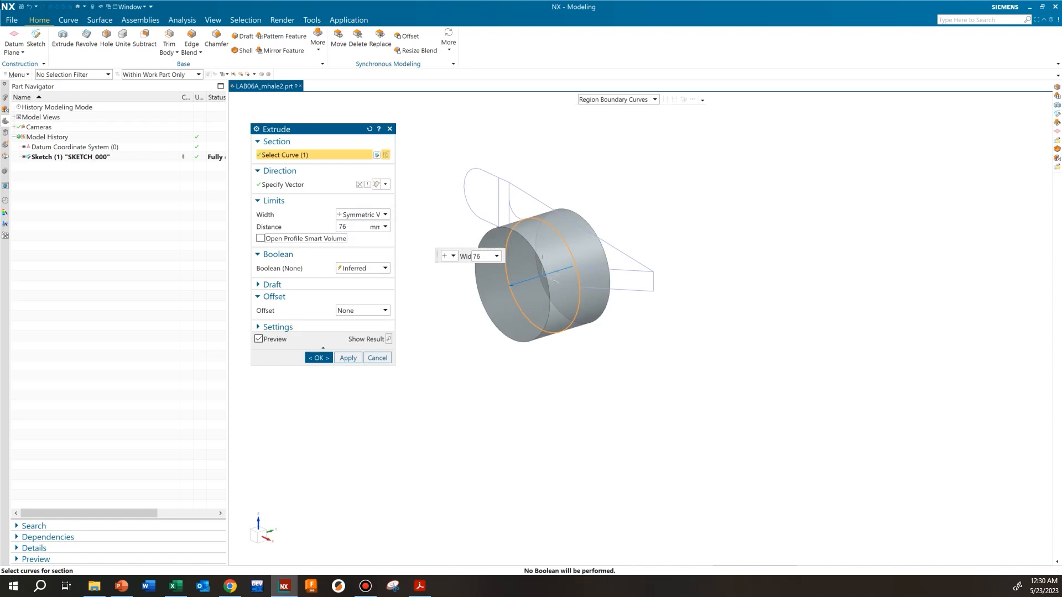
left_click(323, 358)
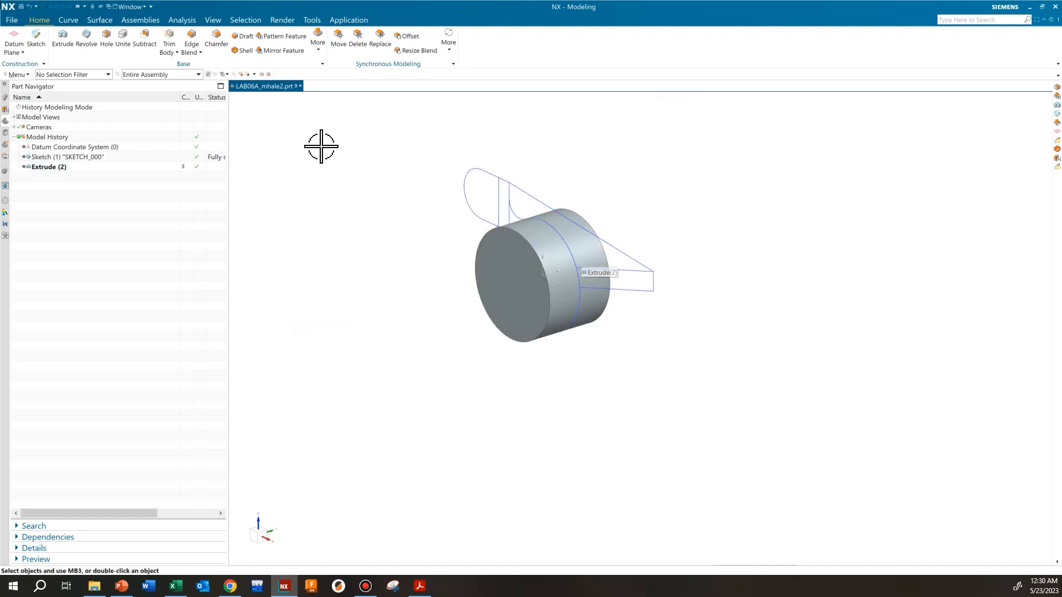
Switch to the rocker arm PDF drawing in Acrobat, examine the top view for the width beside the hub, and return to NX.
mouse_move(518, 280)
middle_mouse_down()
mouse_move(441, 266)
mouse_move(481, 277)
mouse_move(487, 303)
mouse_move(481, 260)
mouse_move(464, 277)
mouse_move(481, 253)
mouse_move(488, 281)
mouse_move(467, 268)
middle_mouse_up()
scroll(453, 243, "up", 3)
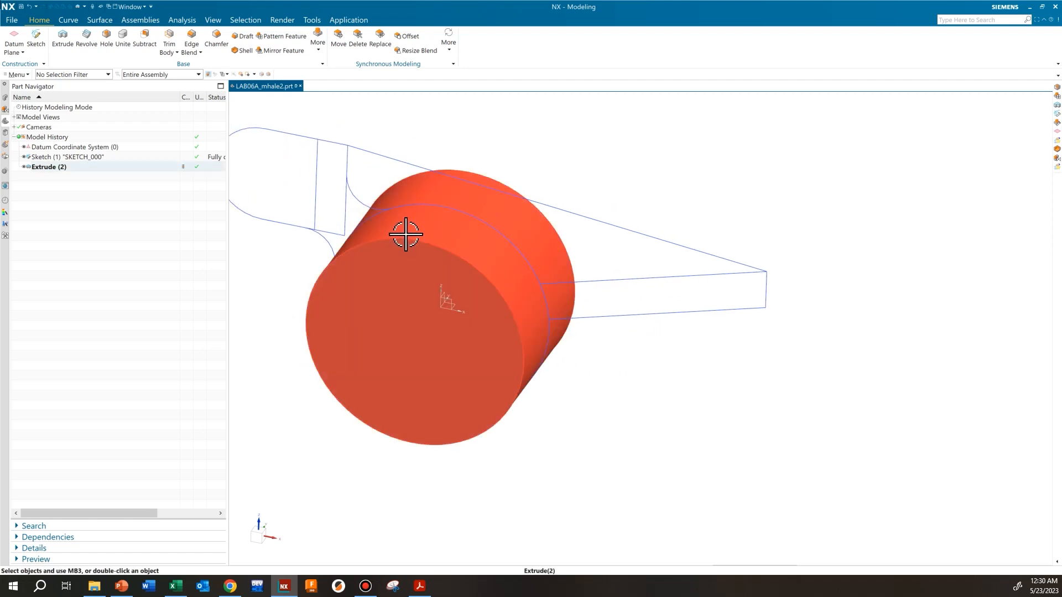
left_click(420, 586)
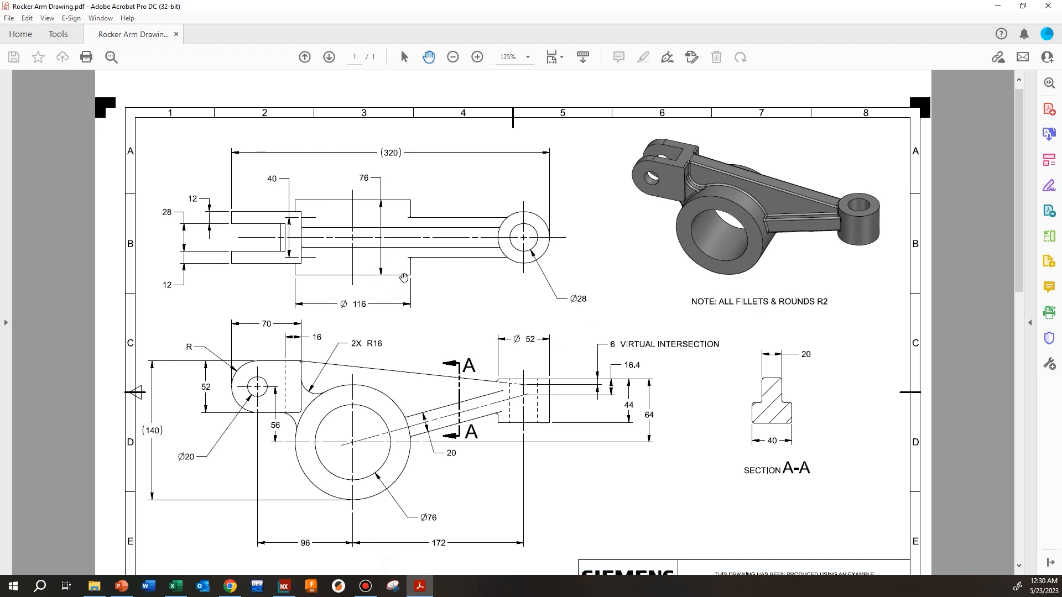
right_click(365, 275)
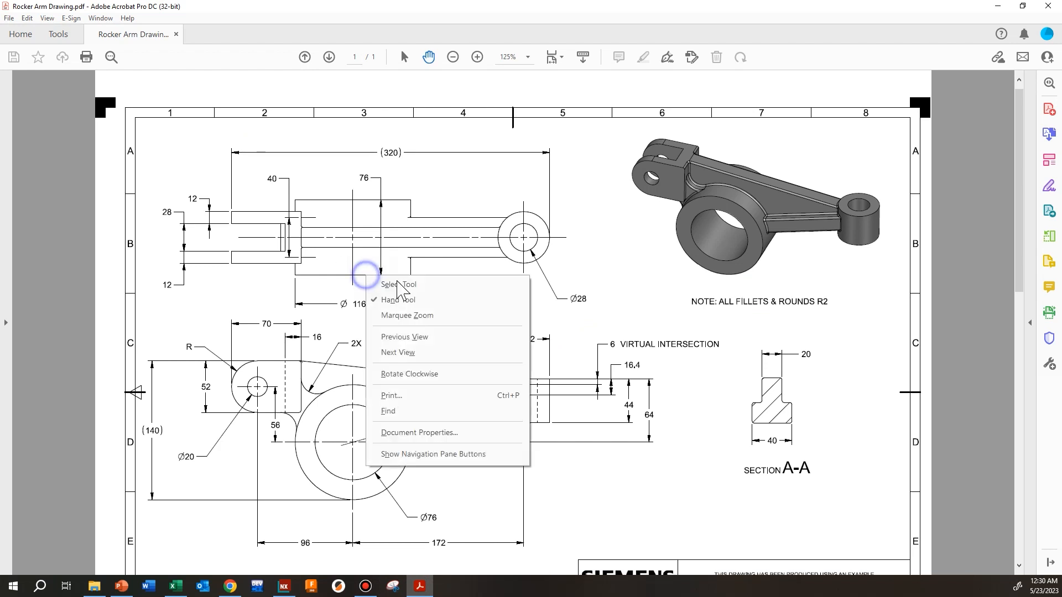
scroll(441, 284, "down", 1)
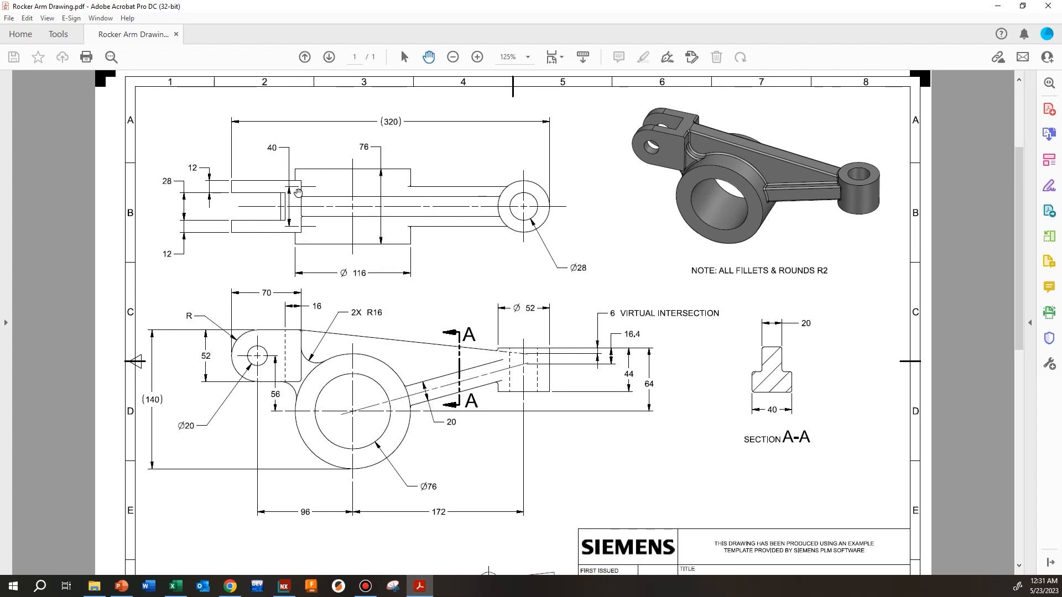
key("alt+Tab")
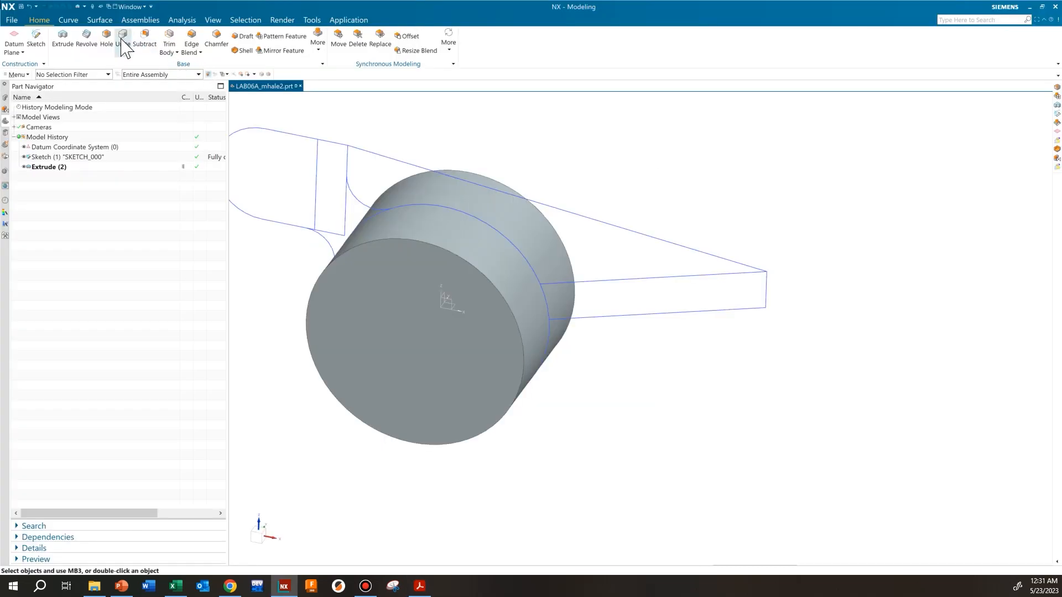
Extrude the filleted region between the clevis block and the hub symmetrically to a total width of 40 mm, united with the hub.
left_click(63, 39)
middle_click_drag(532, 181, 692, 206, "shift")
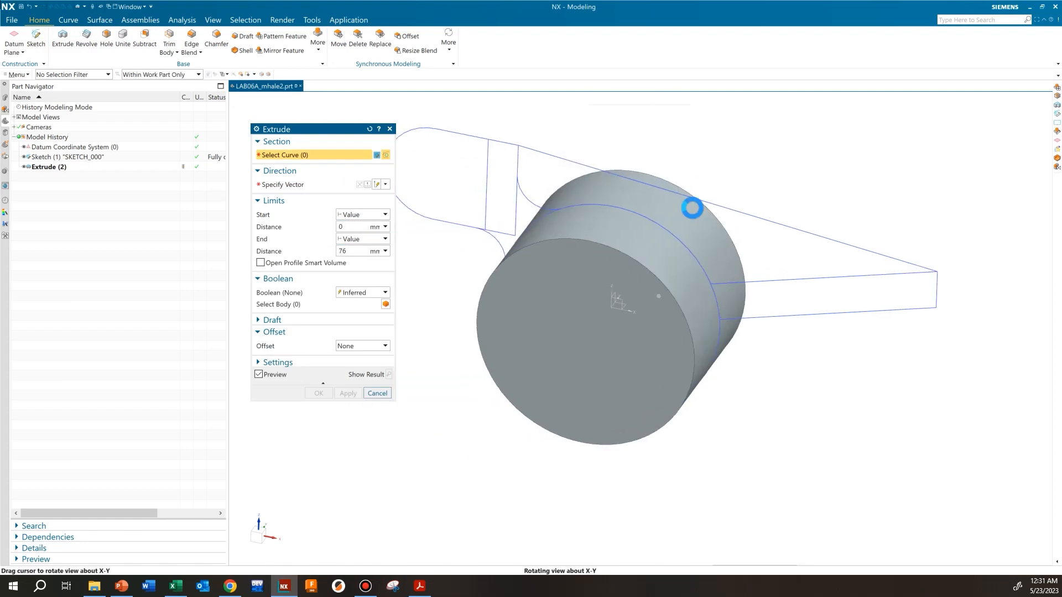
left_click(531, 211)
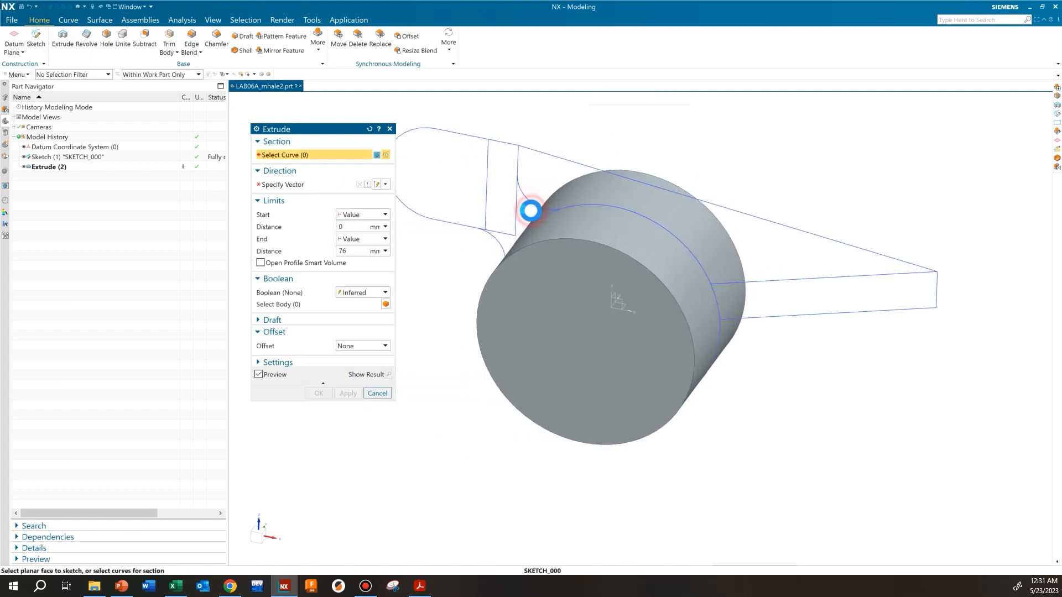
middle_click_drag(518, 218, 474, 237)
left_click(362, 214)
left_click(375, 253)
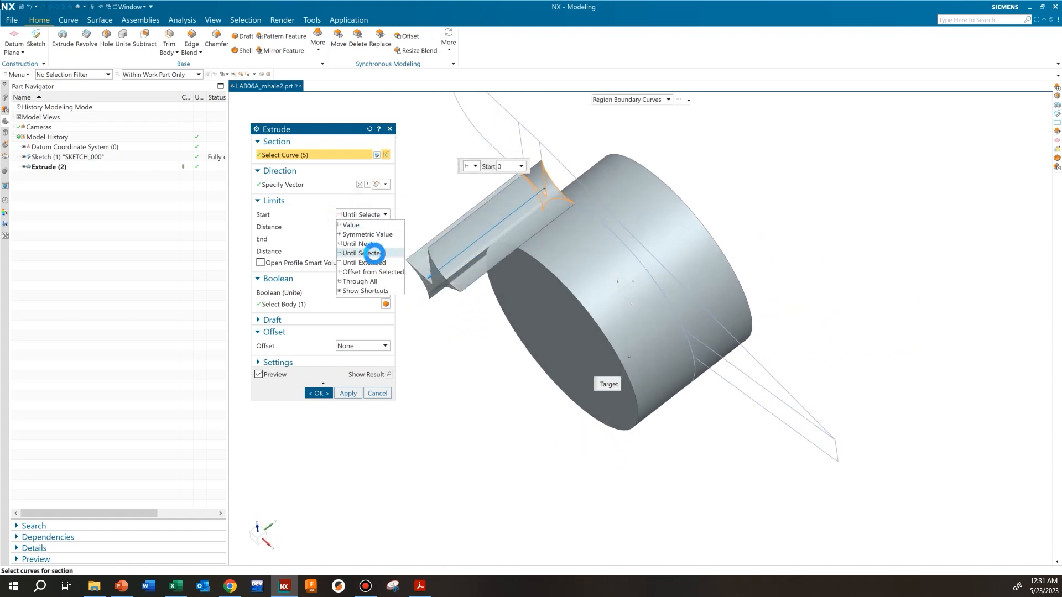
left_click(368, 235)
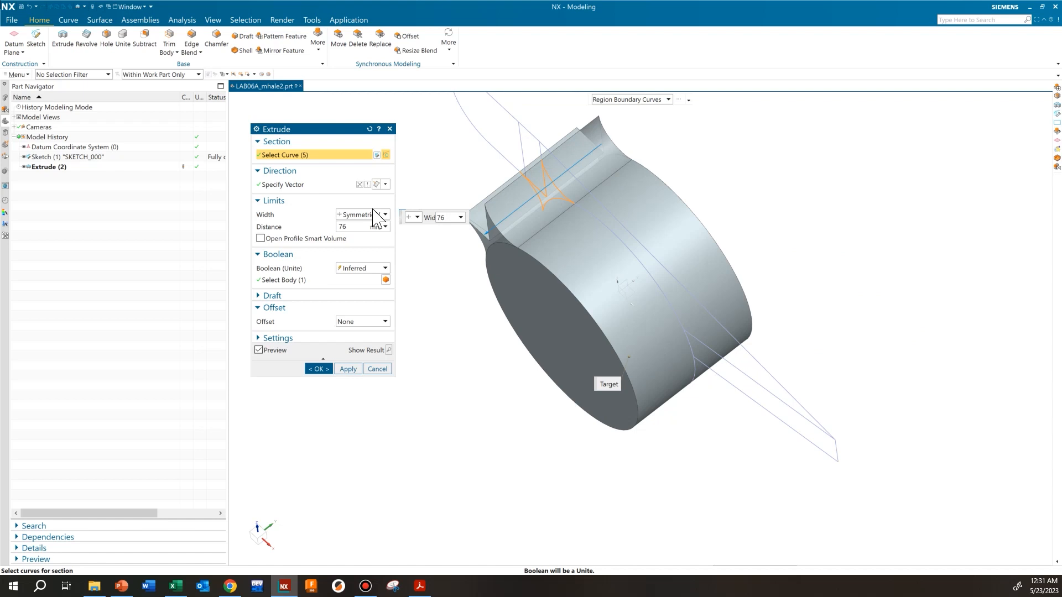
double_click(362, 227)
type("40")
key("Tab")
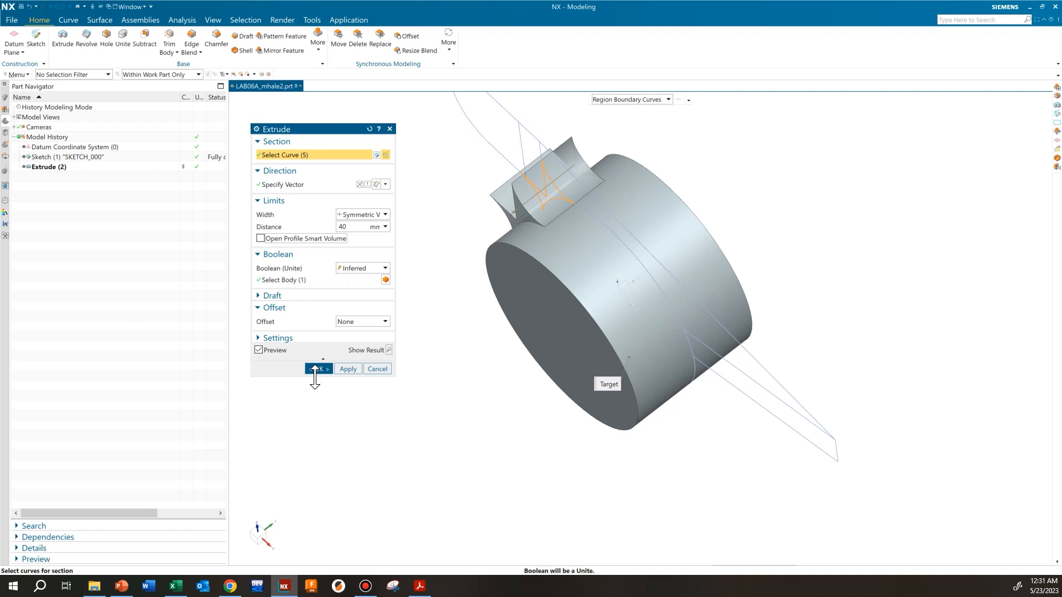
left_click(346, 368)
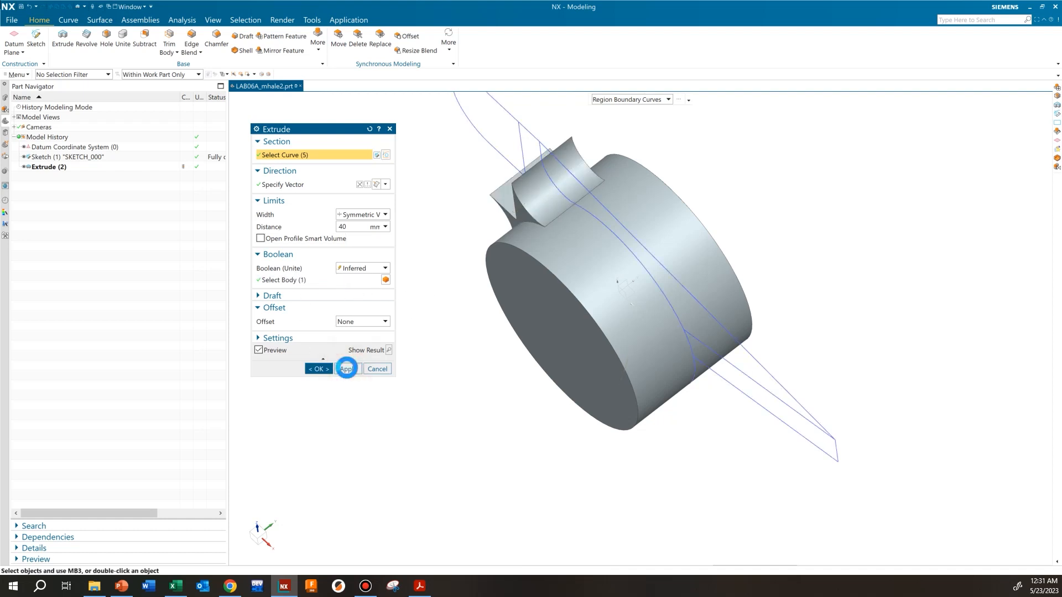
Switch to the PDF drawing, check the web thickness in the top view and section A-A, and return to NX.
mouse_move(569, 258)
middle_mouse_down()
mouse_move(569, 297)
mouse_move(564, 246)
mouse_move(617, 272)
mouse_move(592, 268)
middle_mouse_up()
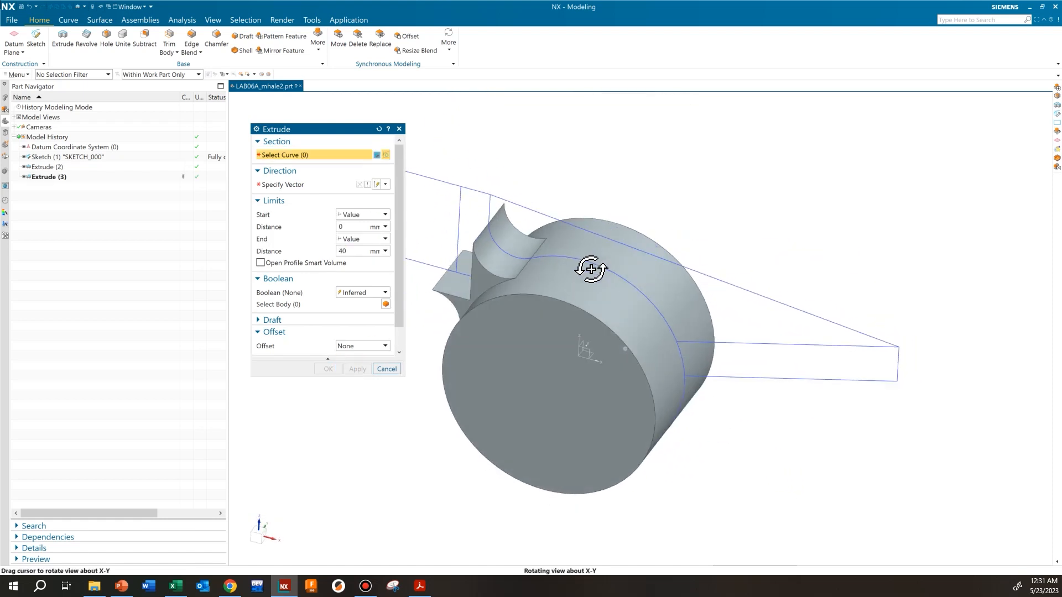
key("alt+Tab")
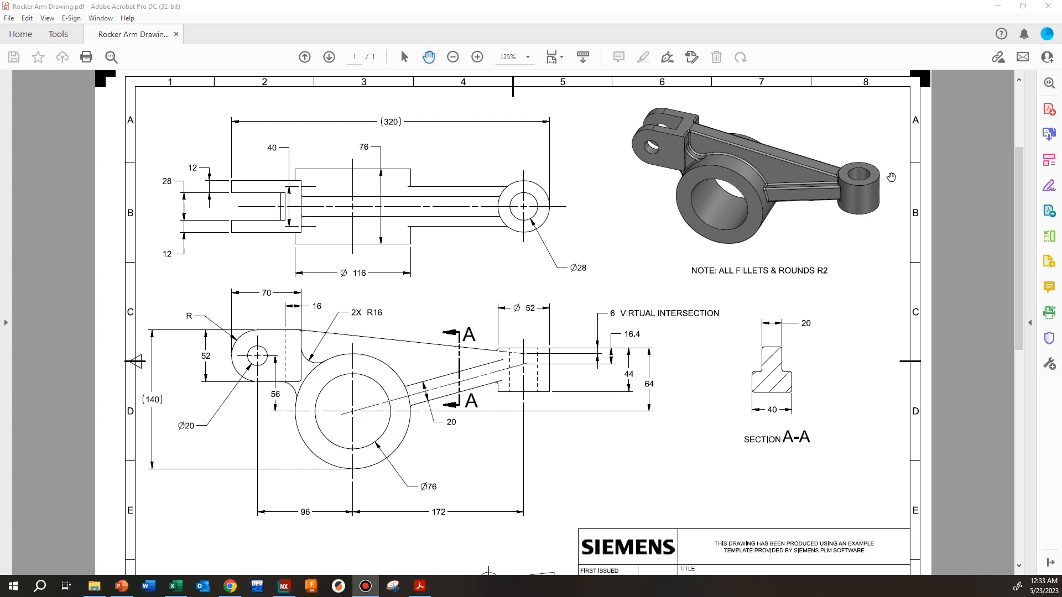
left_click(997, 7)
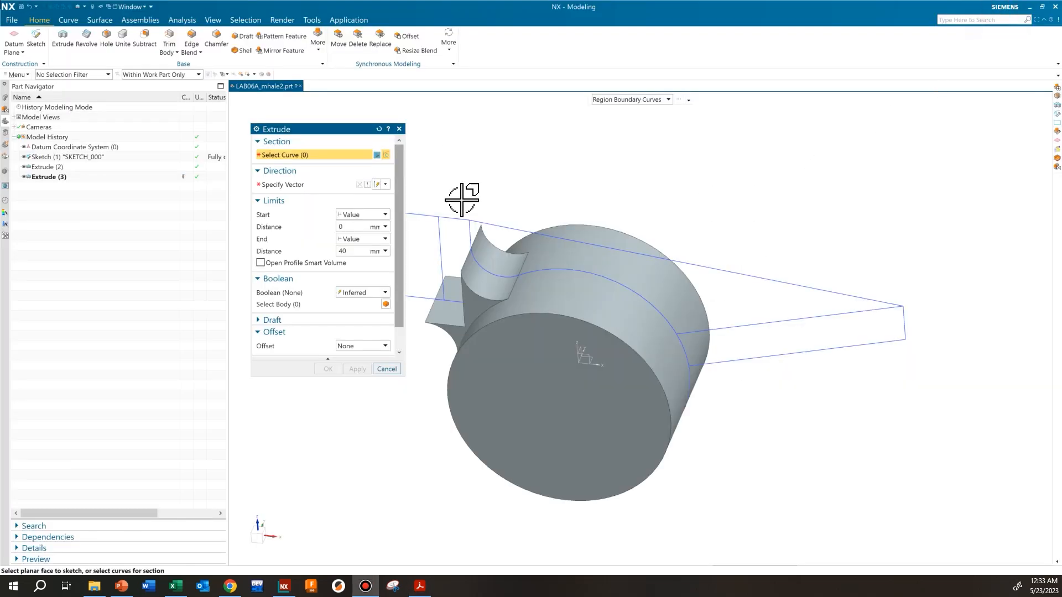
Extrude the tapered web region above the hub symmetrically to a total width of 20 mm, united with the body.
left_click(781, 291)
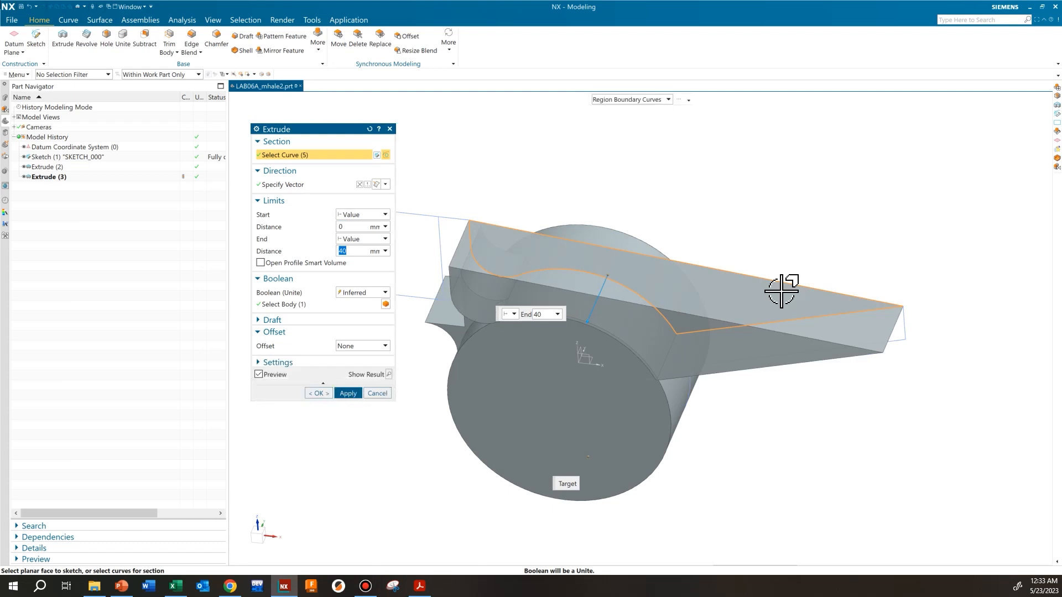
left_click(385, 215)
left_click(367, 234)
type("20")
key("Tab")
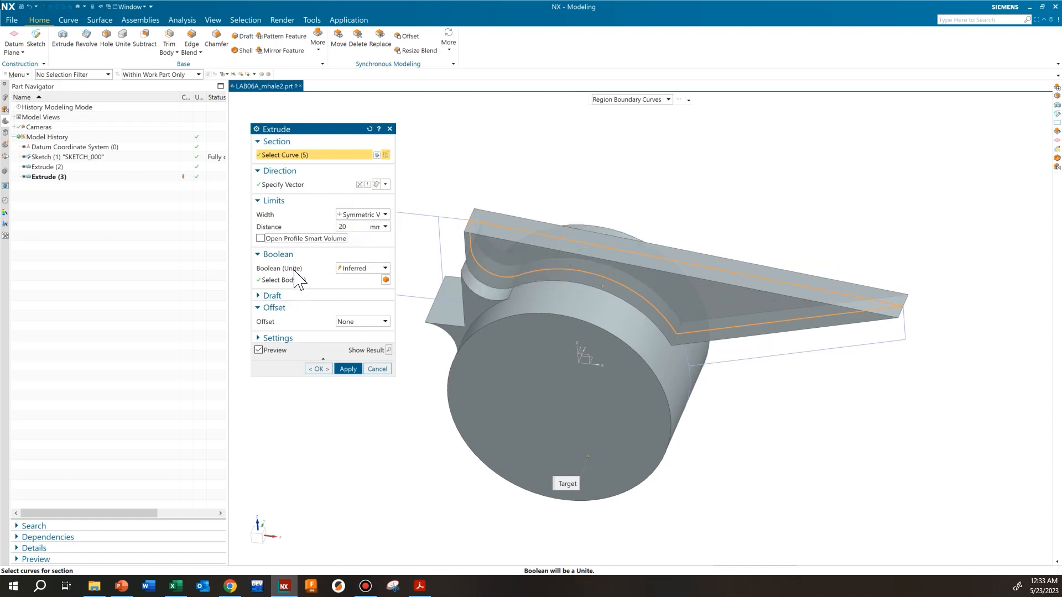
left_click(347, 368)
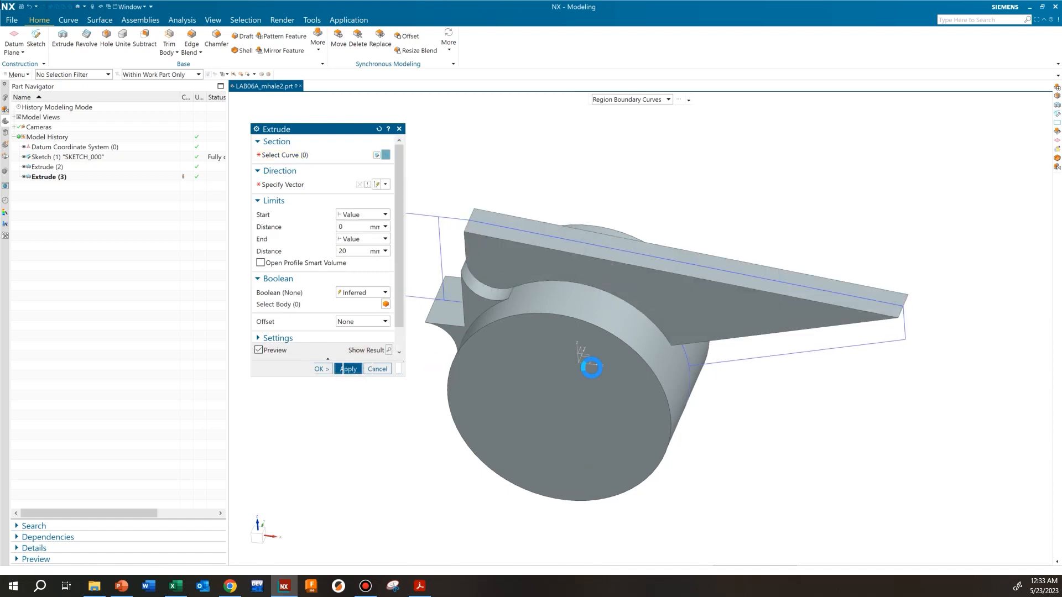
Extrude the narrow arm strip below the web symmetrically to a total width of 40 mm, united with the body.
scroll(641, 365, "up", 3)
left_click(672, 331)
left_click(367, 250)
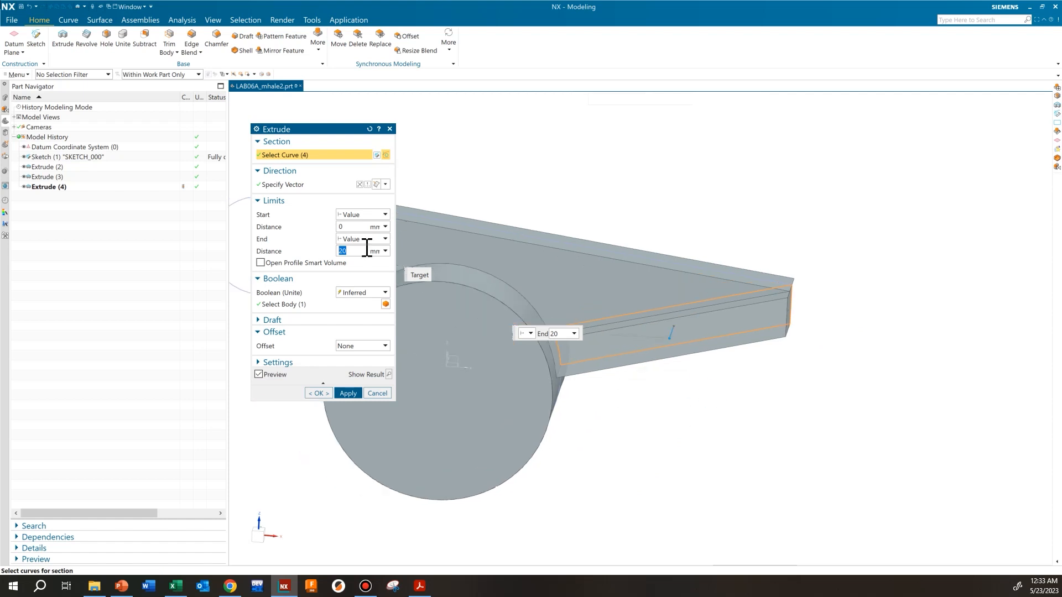
left_click(372, 214)
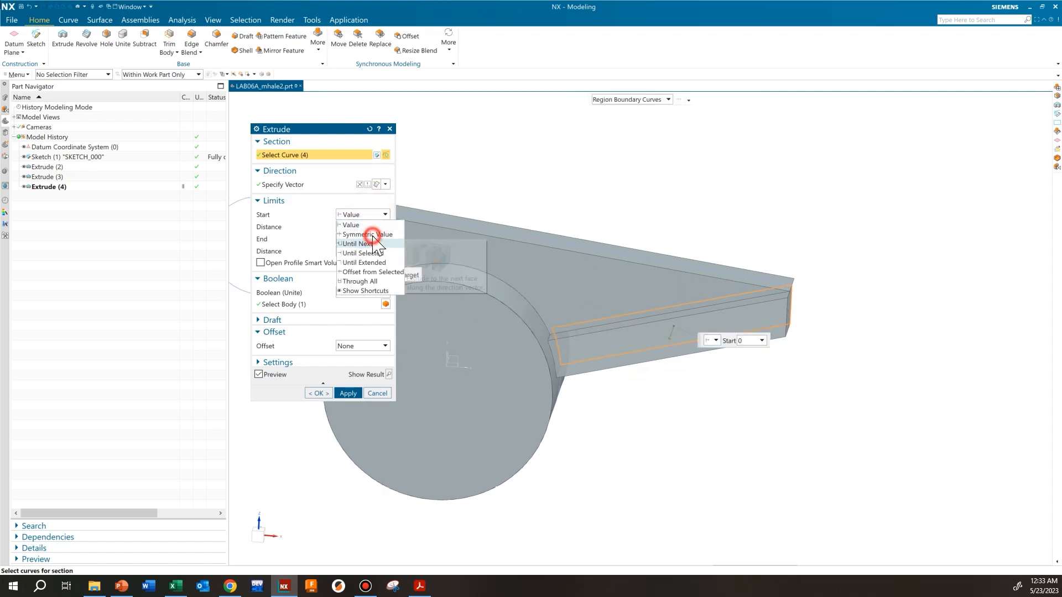
left_click(372, 235)
double_click(362, 227)
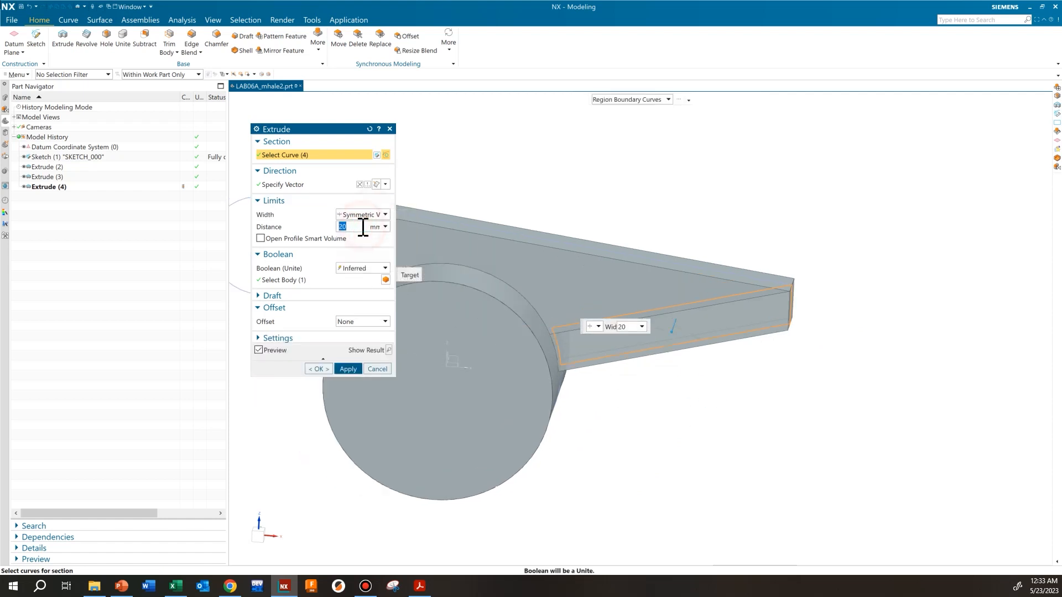
type("40")
key("Return")
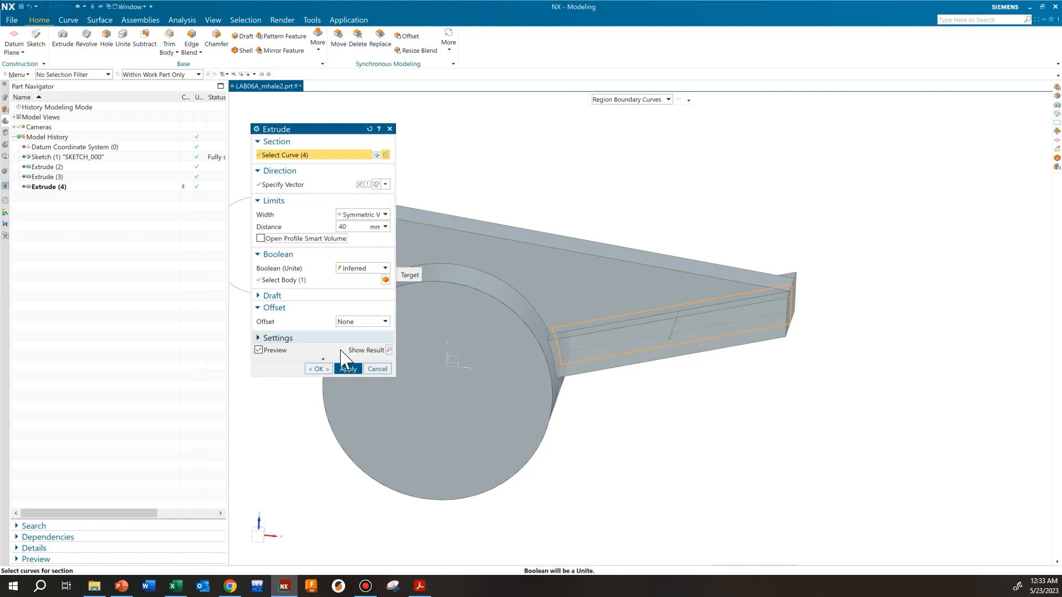
left_click(342, 369)
Bring the clevis end into view, consult the PDF drawing for the clevis block's width dimensions, and return to NX.
middle_click_drag(749, 343, 697, 313, "shift")
scroll(606, 281, "up", 2)
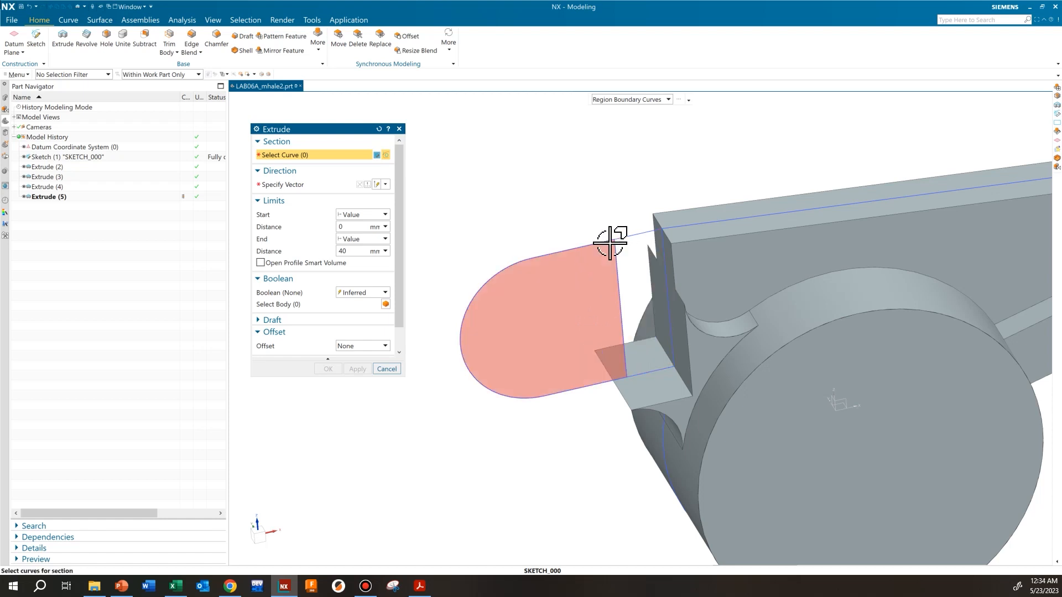
left_click(419, 586)
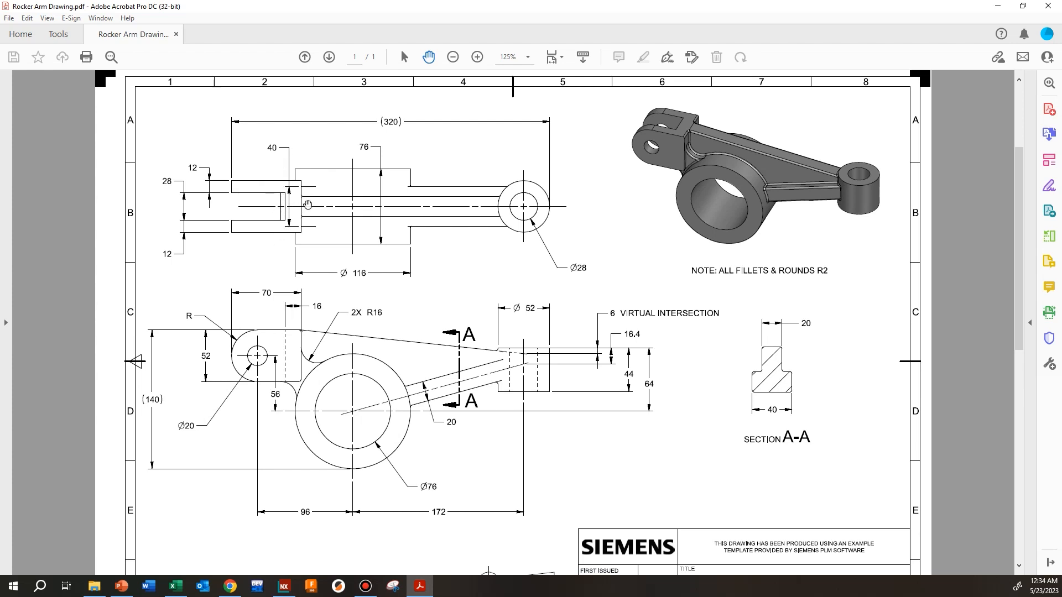
left_click(998, 6)
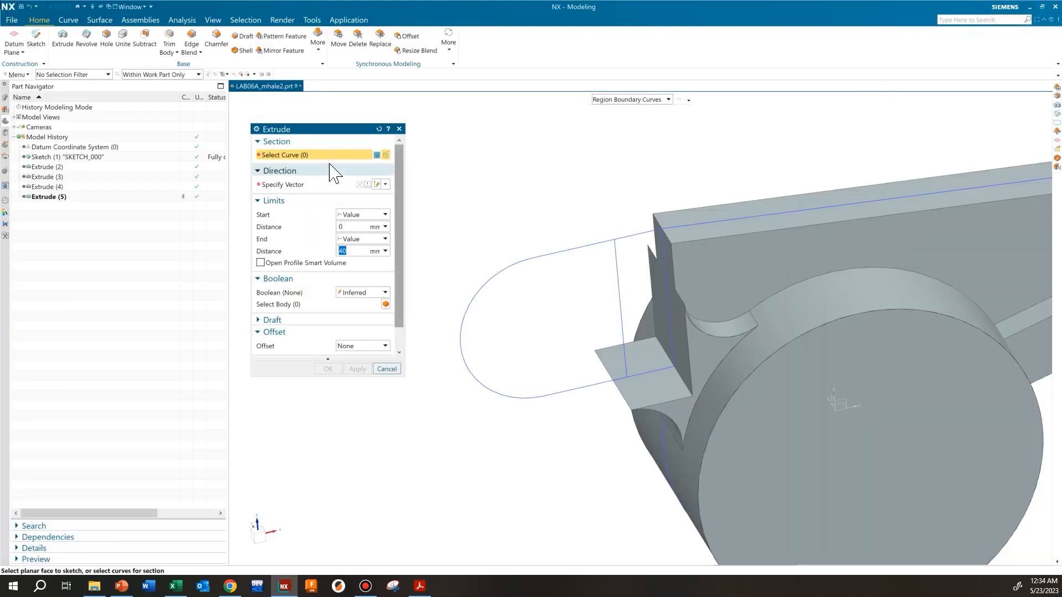
Extrude the narrow rectangular region at the clevis base symmetrically to a total width of 12+12+28 mm, united with the body.
left_click(628, 281)
left_click(376, 214)
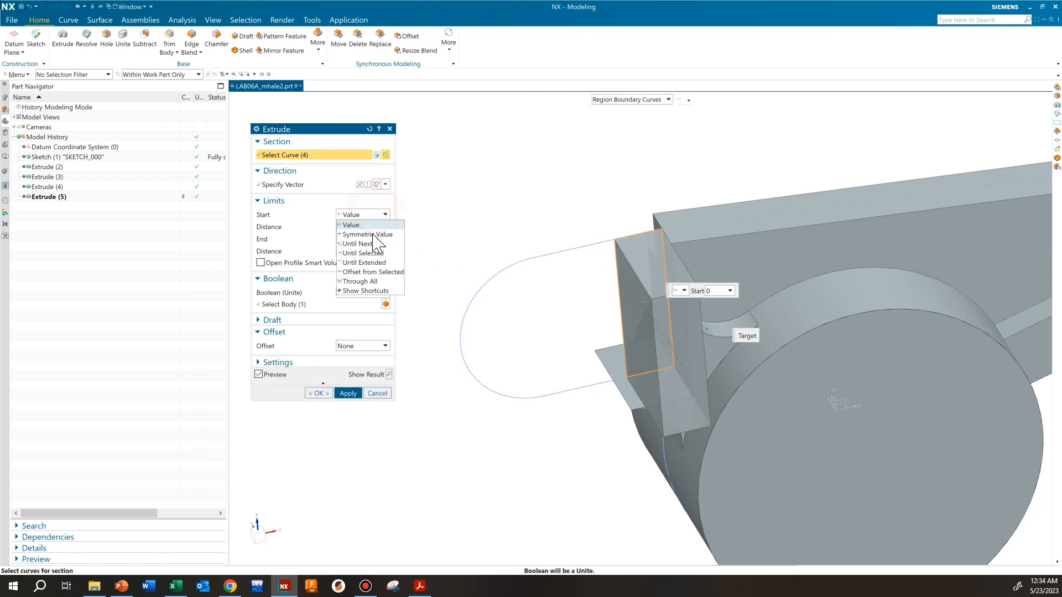
left_click(374, 235)
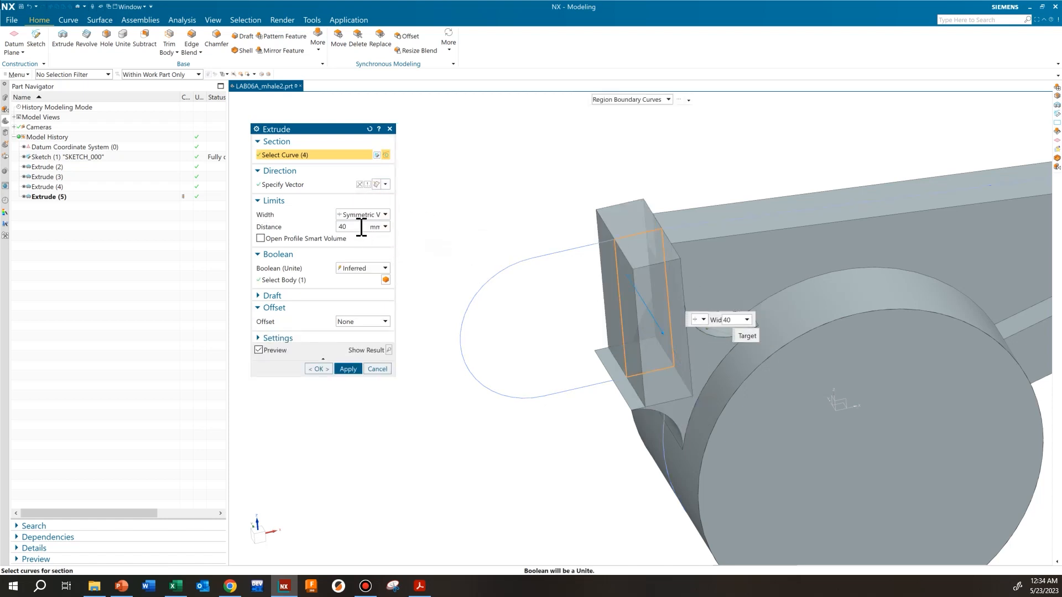
double_click(341, 226)
type("12")
type("+")
type("12+28")
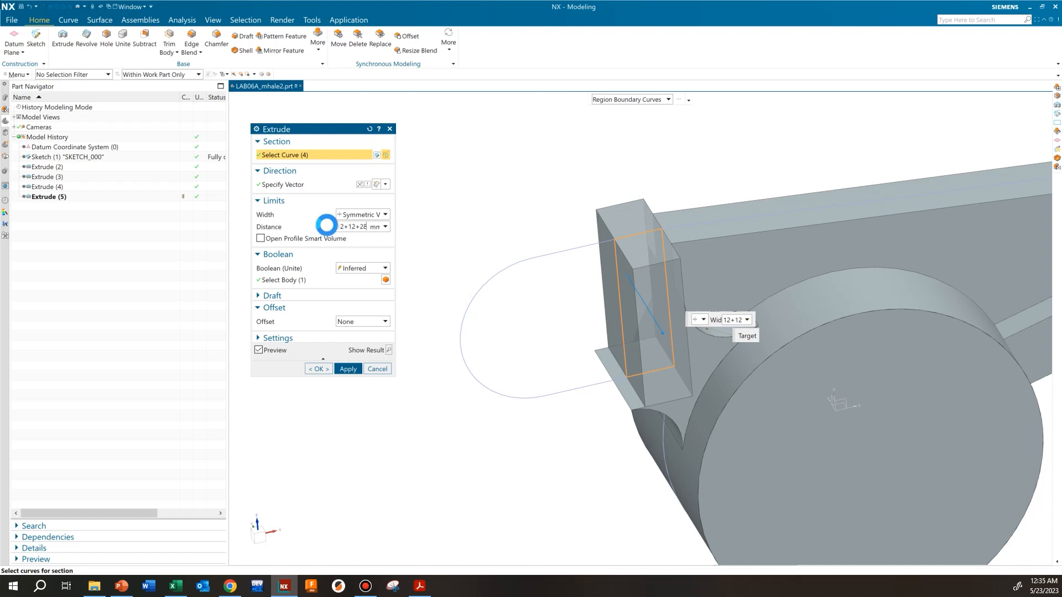
key("Tab")
middle_click_drag(512, 297, 531, 284)
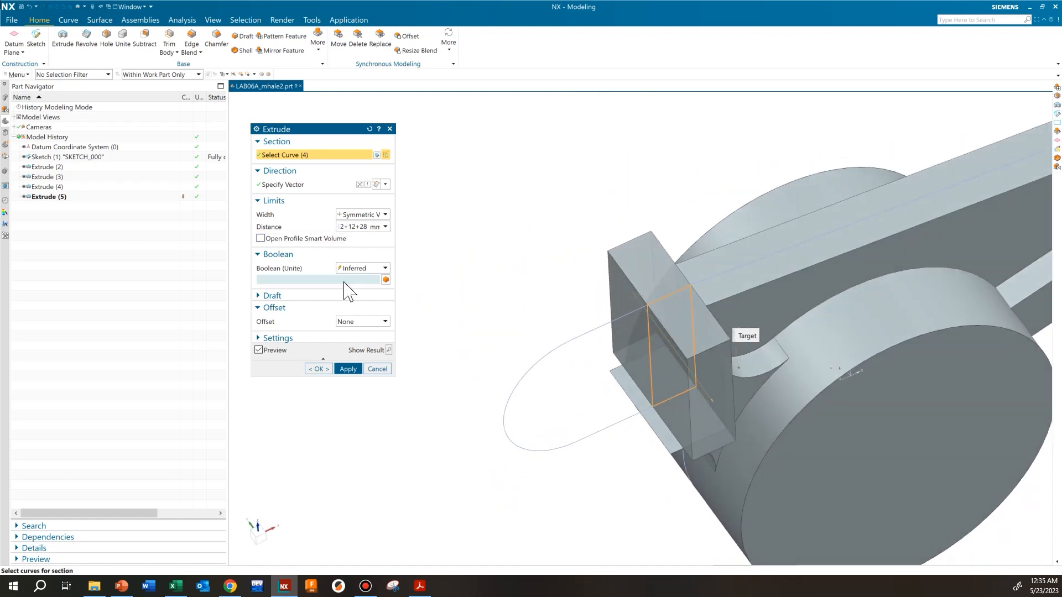
left_click(347, 369)
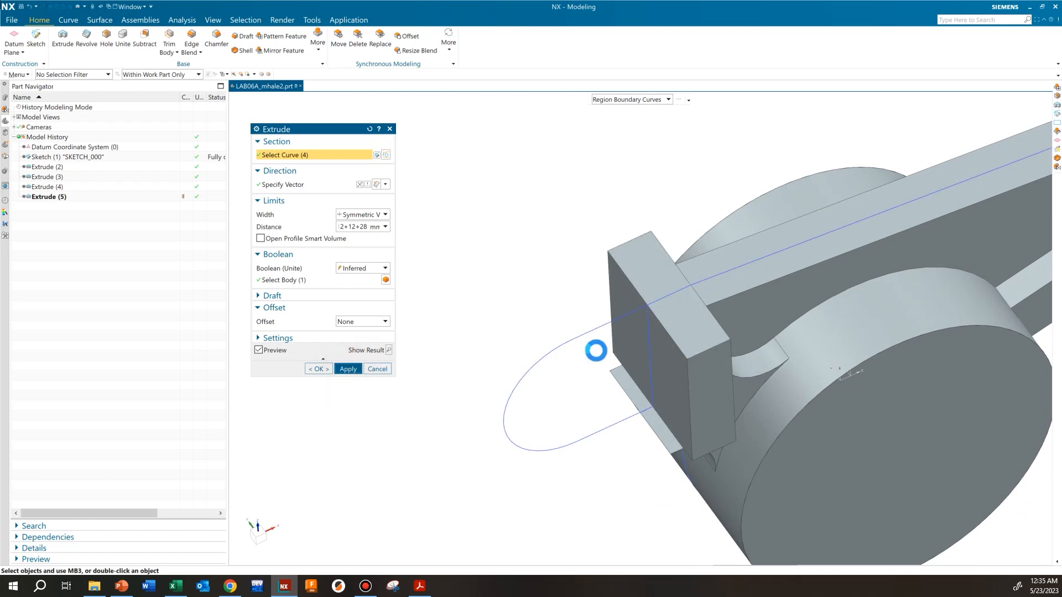
Consult the PDF drawing for the clevis prong and slot dimensions, return to NX, and orient the model toward the clevis end.
mouse_move(592, 330)
middle_mouse_down()
mouse_move(605, 288)
mouse_move(552, 273)
middle_mouse_up()
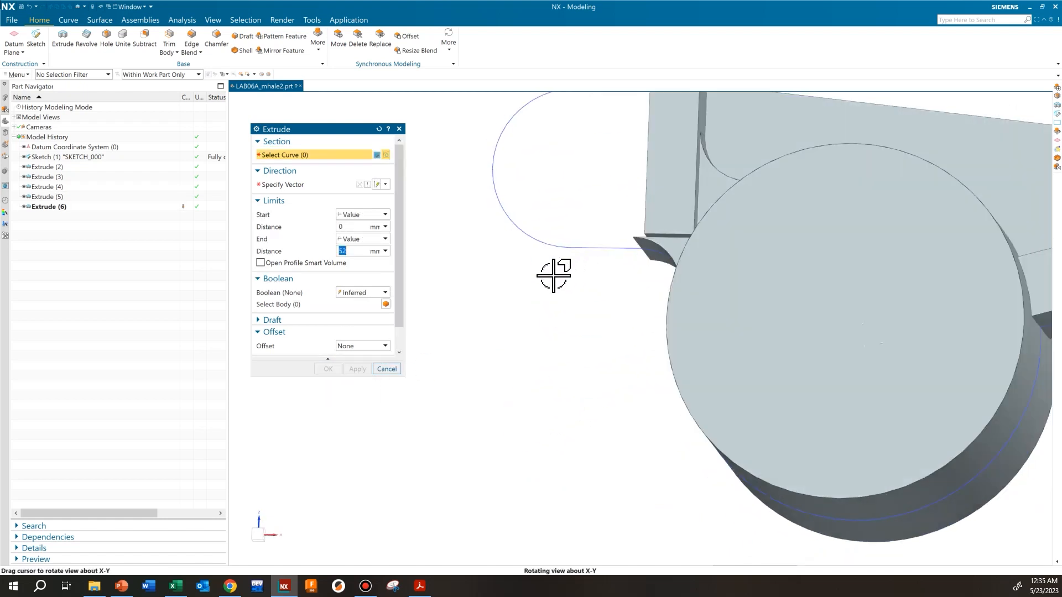
key("alt+Tab")
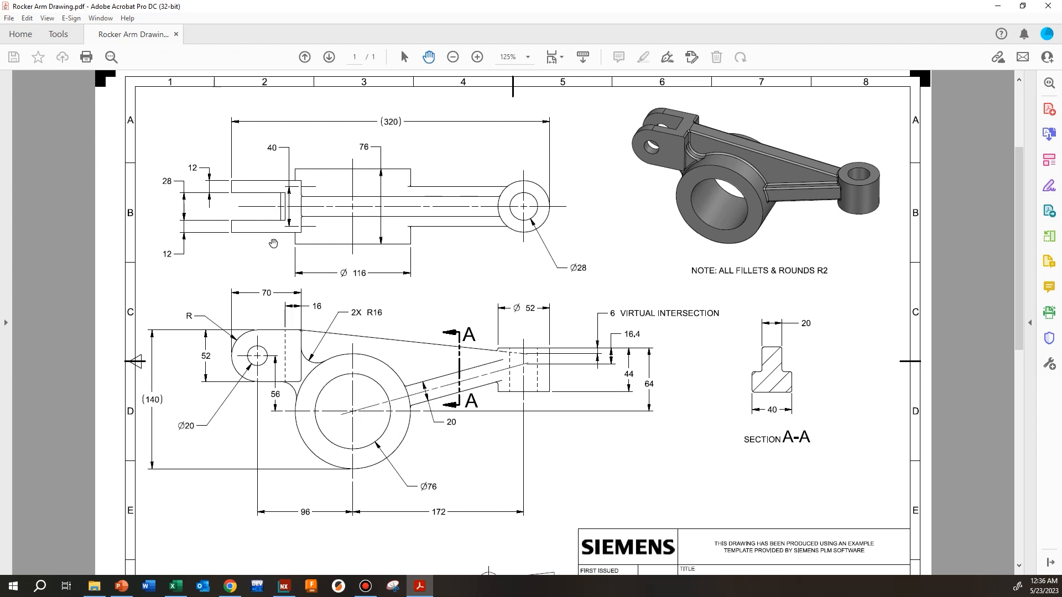
left_click(996, 10)
middle_click_drag(523, 313, 504, 296)
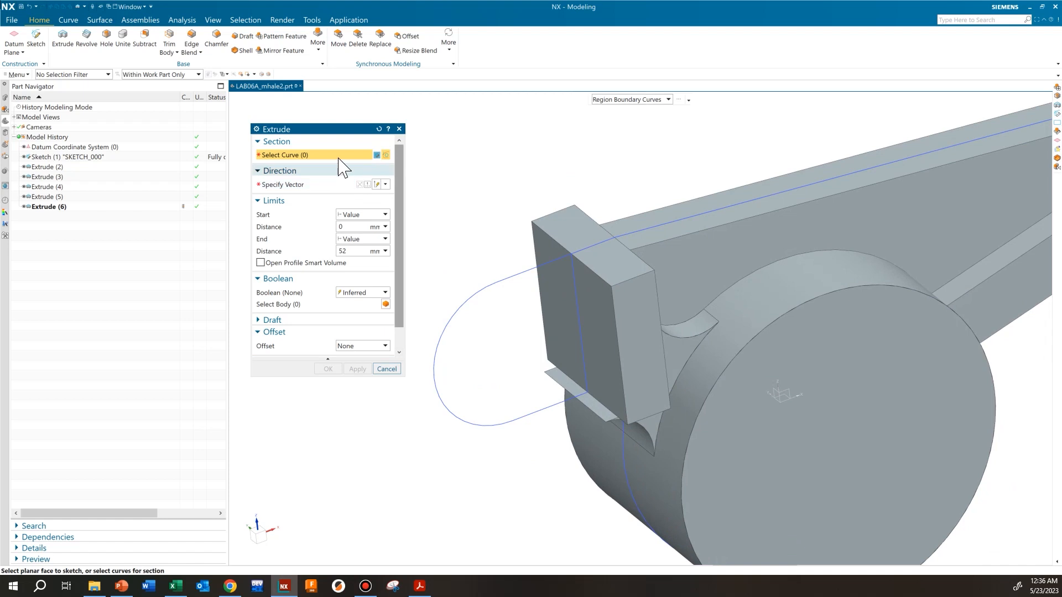
Extrude the rounded clevis region from a start of 28/2 mm, Until Extended to the clevis base's outer side face, united with the body.
left_click(498, 327)
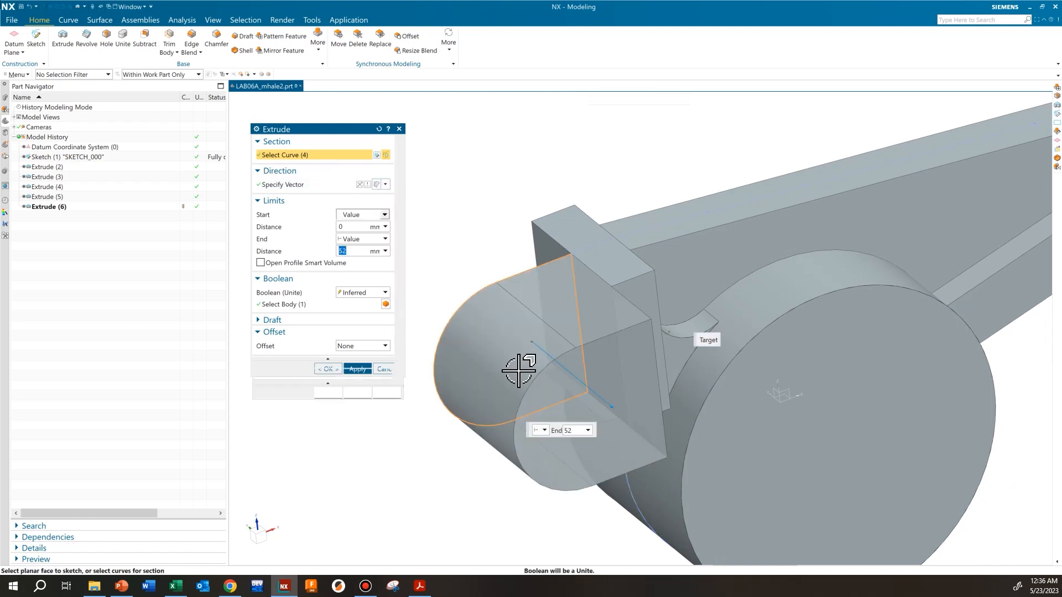
middle_click_drag(525, 296, 884, 379)
middle_click_drag(822, 348, 682, 273)
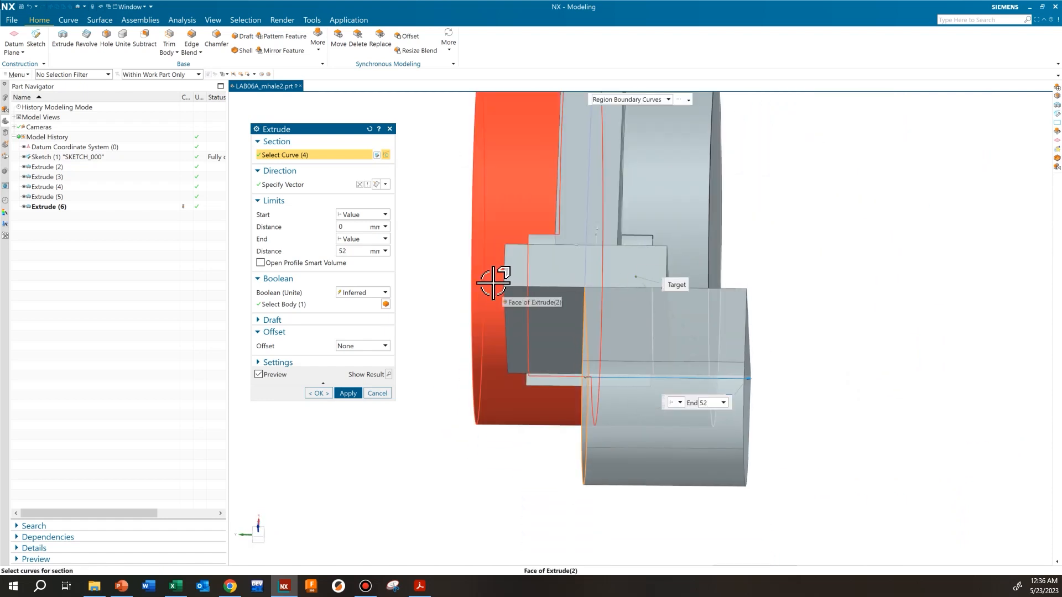
left_click(356, 226)
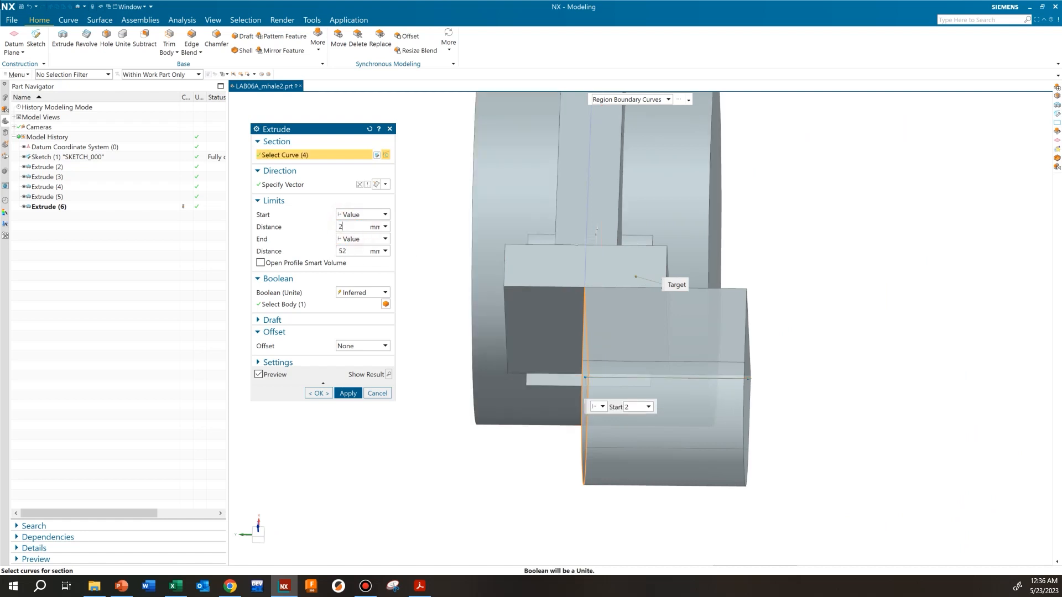
type("28/2")
key("Tab")
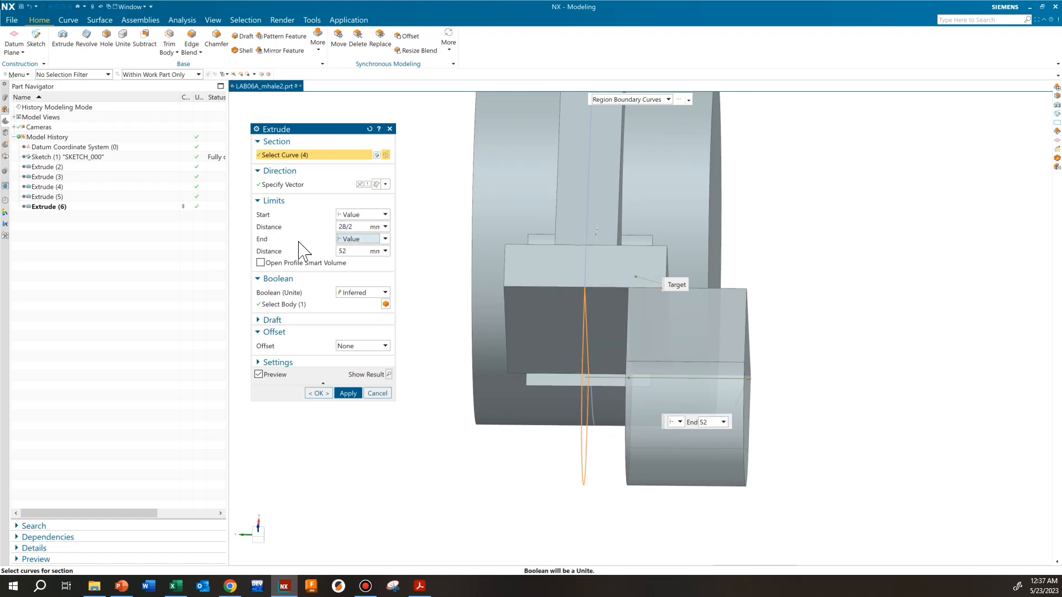
left_click(385, 240)
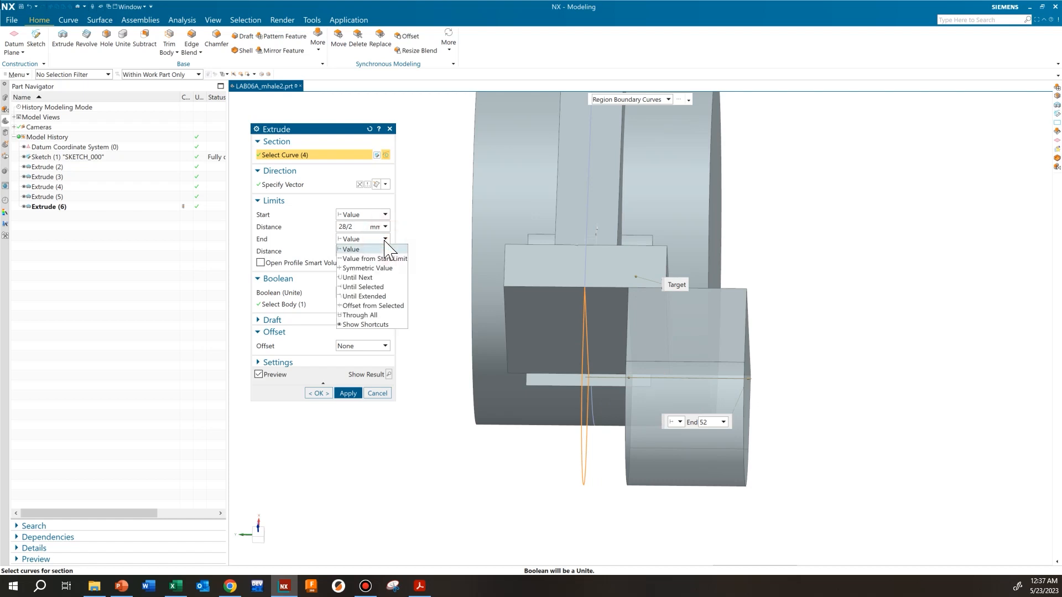
left_click(370, 298)
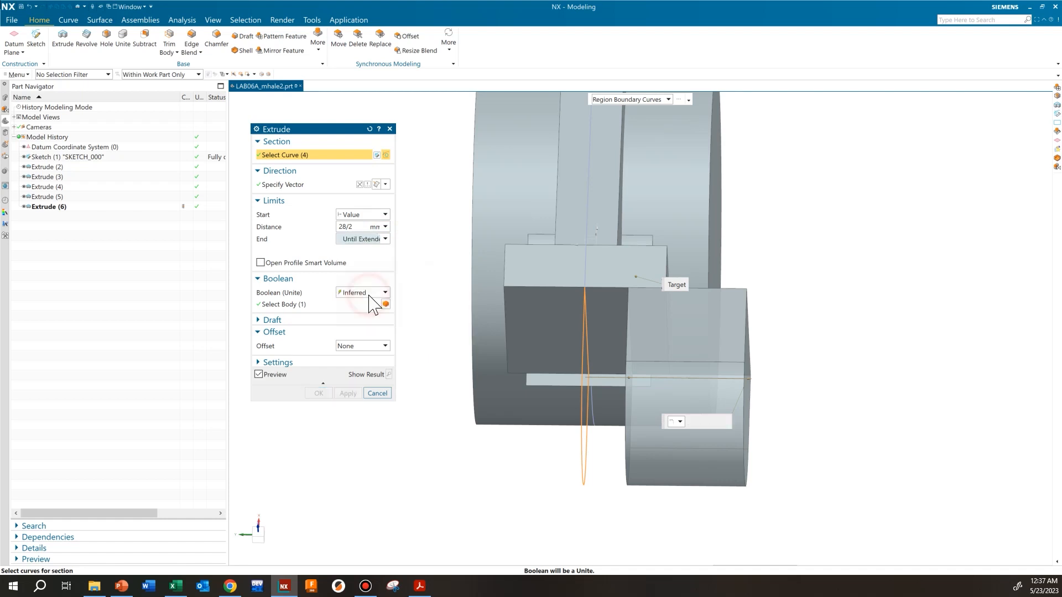
middle_click_drag(628, 374, 552, 304)
left_click(531, 235)
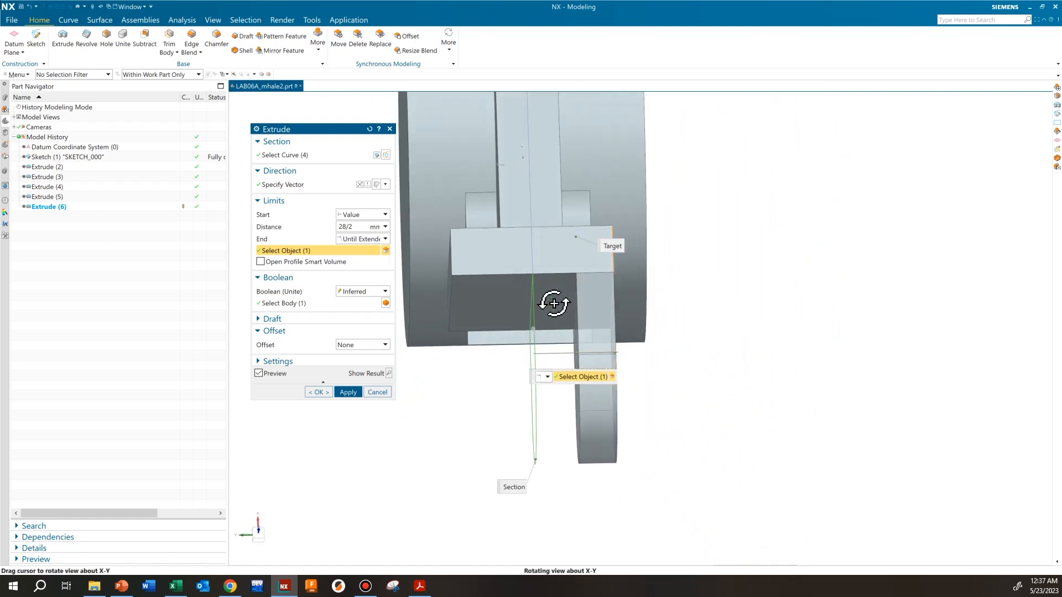
left_click(319, 392)
Mirror the clevis prong extrusion about the XZ plane of the datum coordinate system to form the opposite prong.
middle_click_drag(575, 389, 602, 457, "shift")
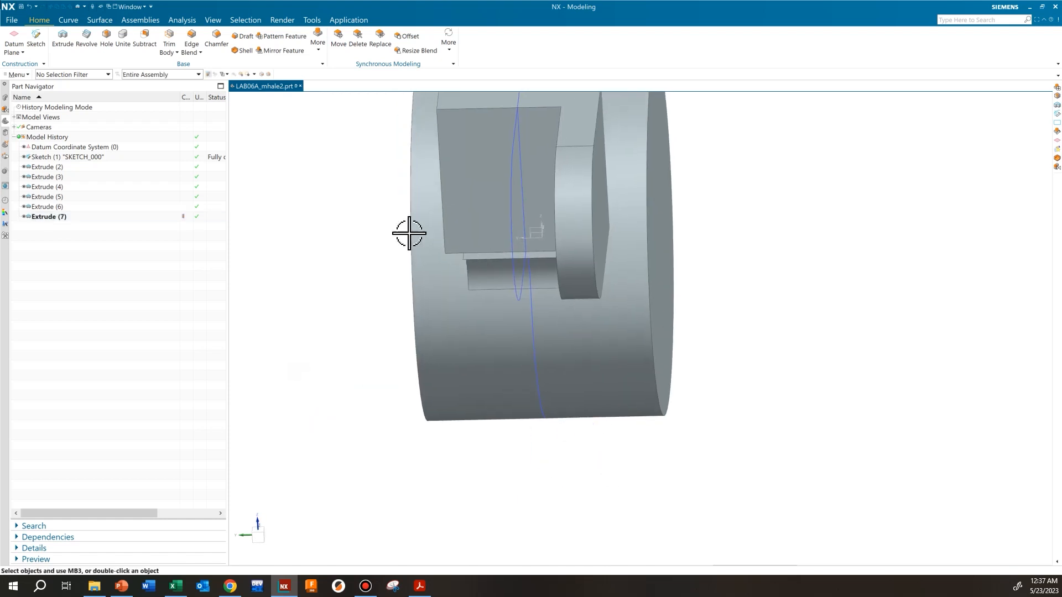
left_click(295, 51)
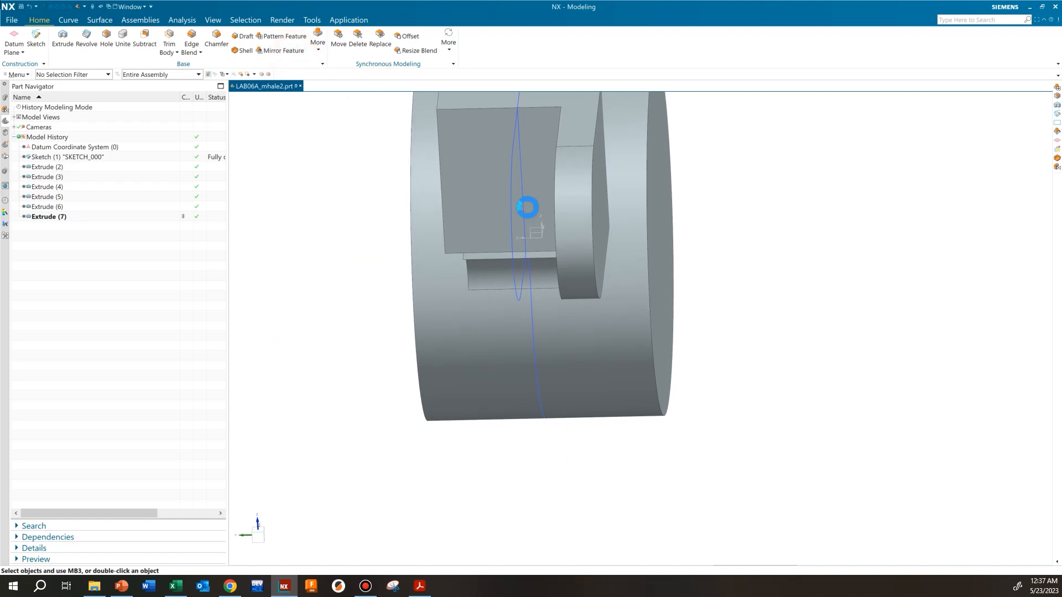
left_click(576, 208)
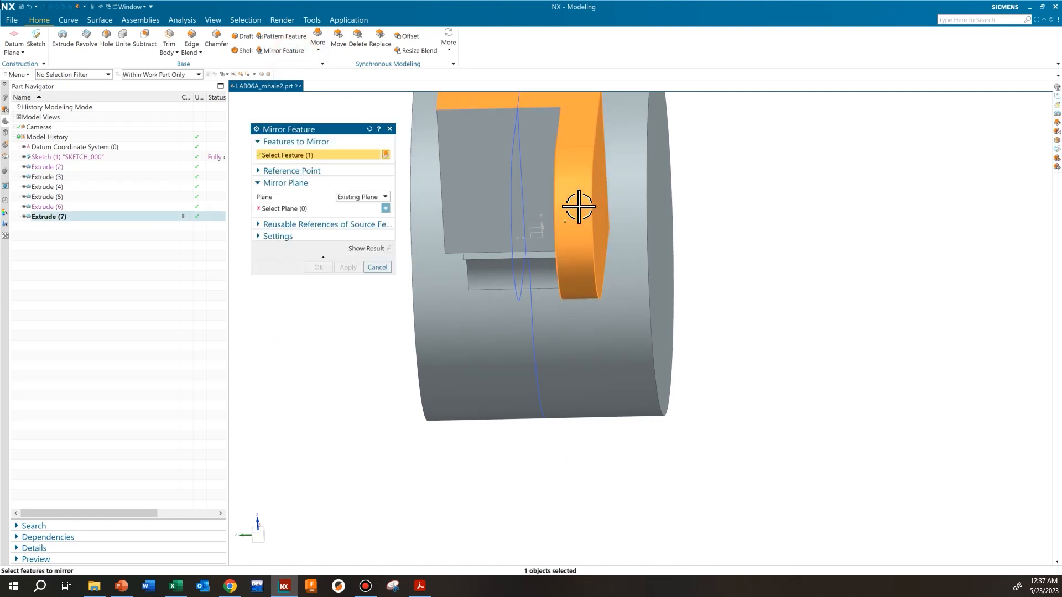
left_click(301, 208)
middle_click_drag(445, 304, 588, 407)
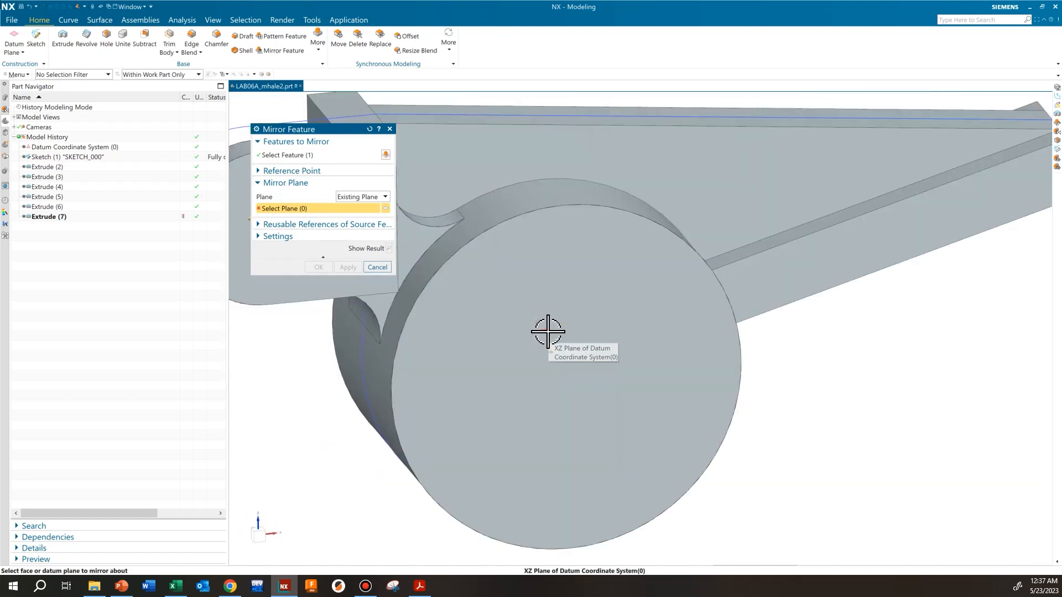
left_click(547, 332)
scroll(550, 372, "down", 3)
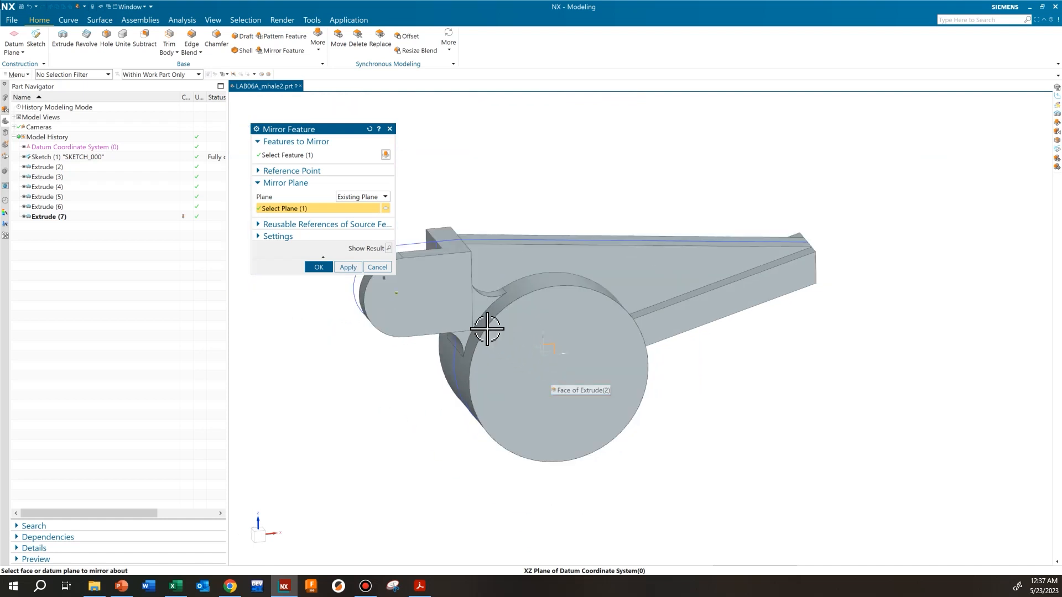
mouse_move(503, 336)
middle_mouse_down()
mouse_move(503, 303)
mouse_move(543, 371)
mouse_move(498, 315)
mouse_move(505, 339)
mouse_move(472, 329)
mouse_move(503, 329)
middle_mouse_up()
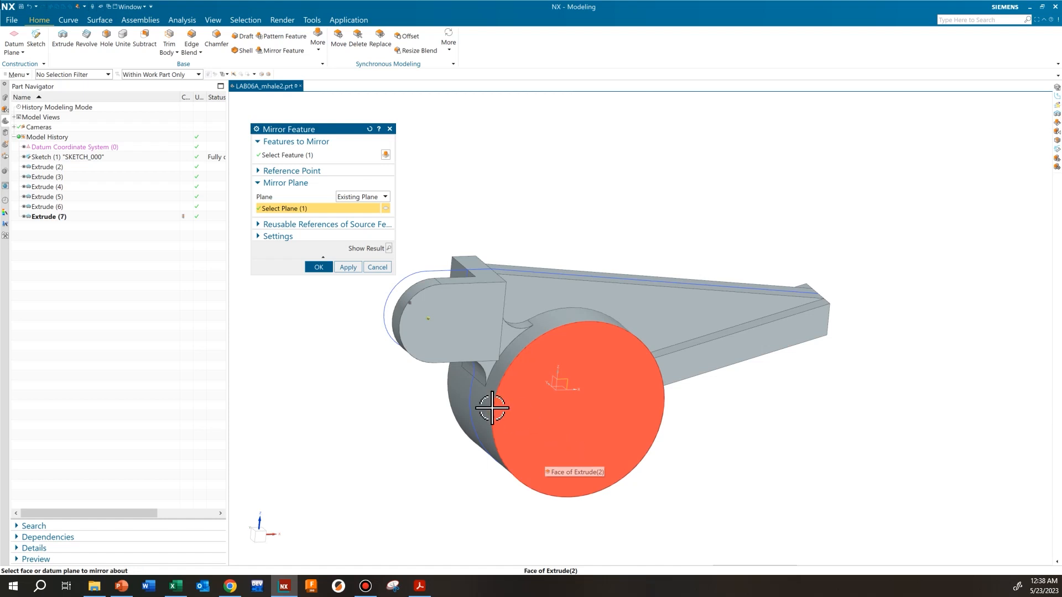
middle_click_drag(402, 393, 408, 355)
left_click(388, 248)
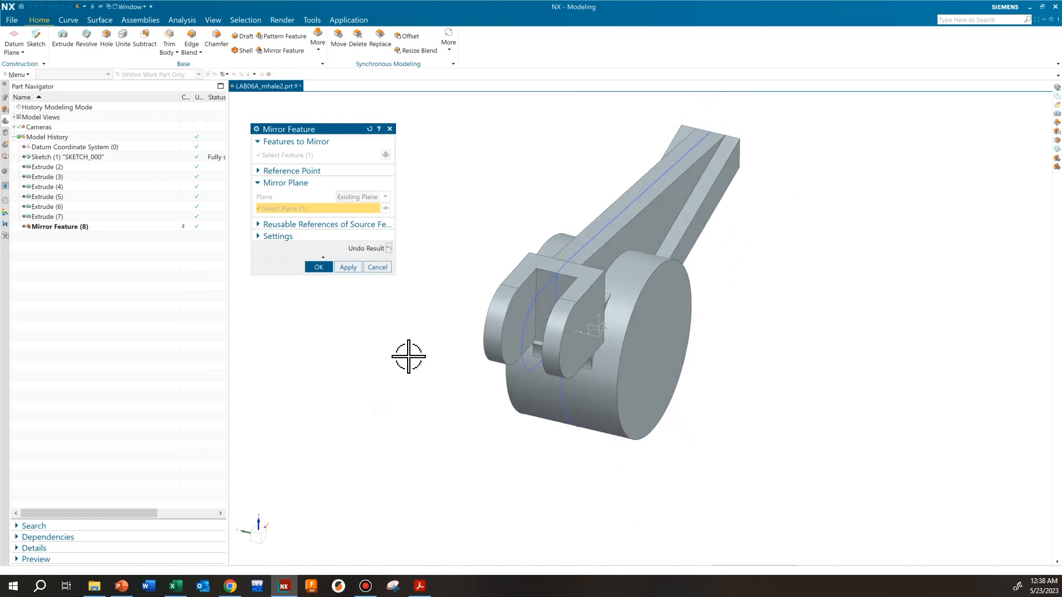
left_click(318, 267)
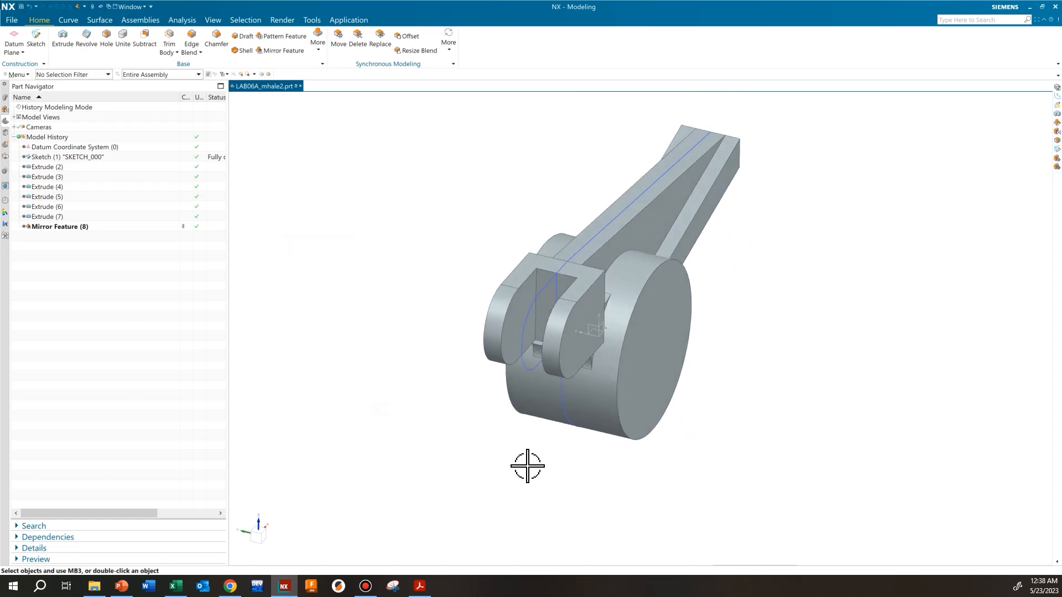
Inspect the arm's free end and switch to the PDF drawing to consult the end boss.
middle_click_drag(522, 448, 509, 426, "shift")
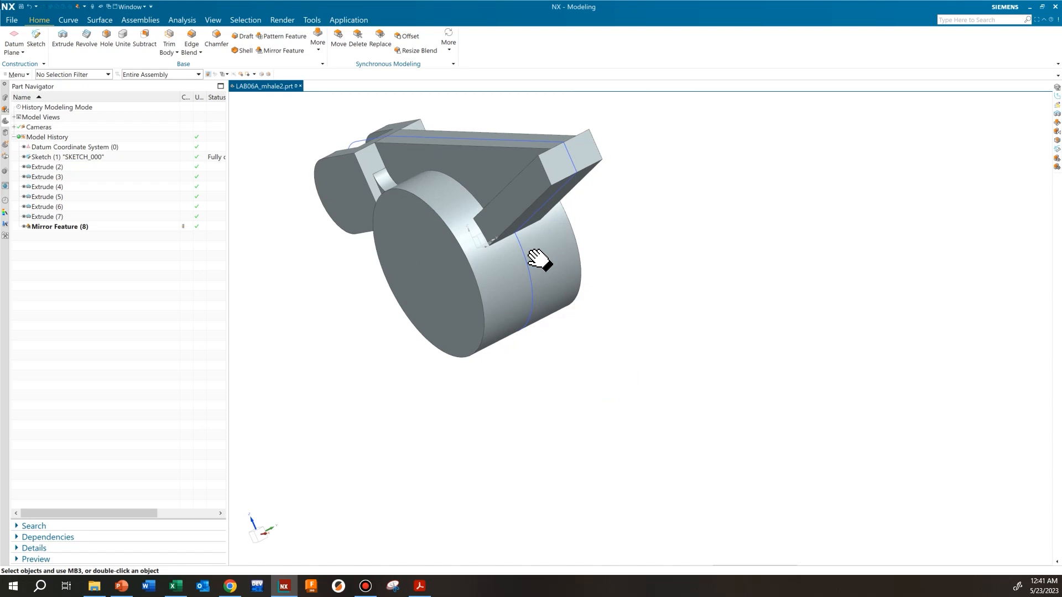
middle_click_drag(539, 259, 514, 331)
scroll(514, 331, "up", 1)
mouse_move(559, 316)
middle_mouse_down()
mouse_move(540, 308)
mouse_move(553, 272)
mouse_move(559, 310)
middle_mouse_up()
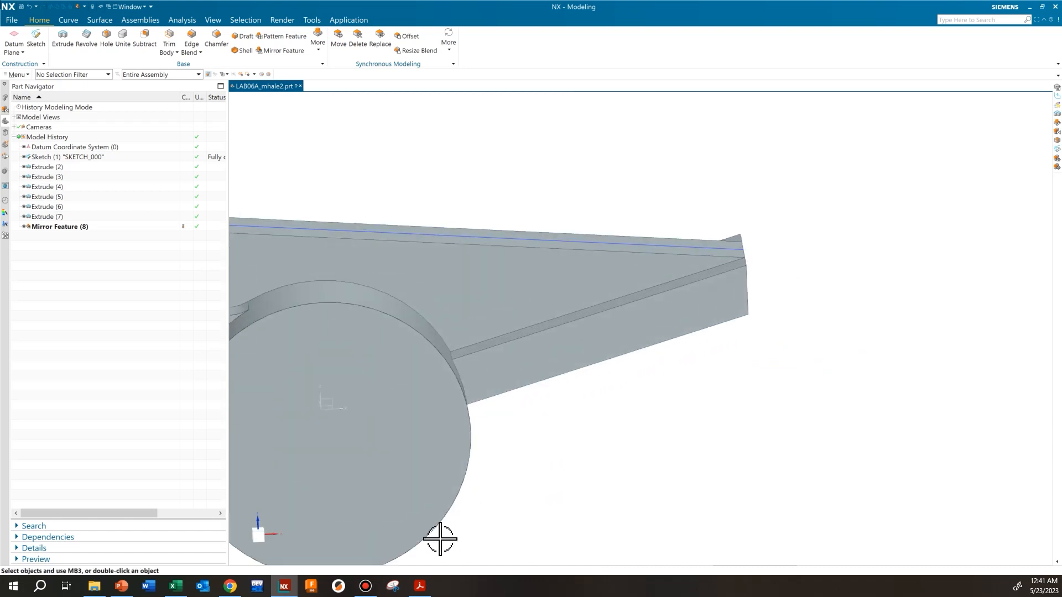
left_click(419, 585)
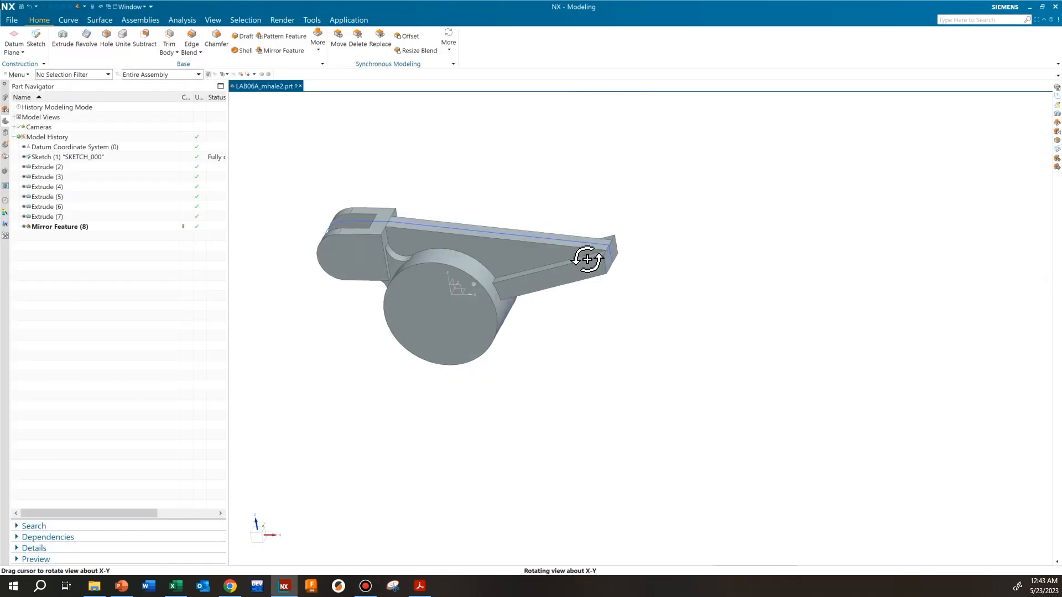
Begin an At Distance datum plane referenced to the XY plane of the datum coordinate system.
middle_click_drag(587, 255, 604, 248)
left_click(12, 55)
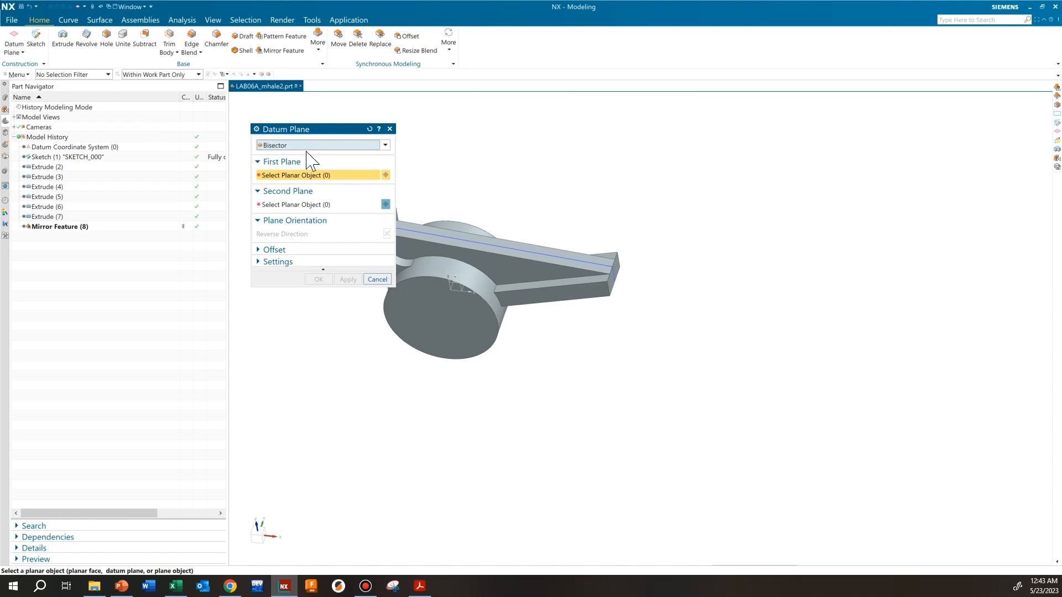
left_click(383, 146)
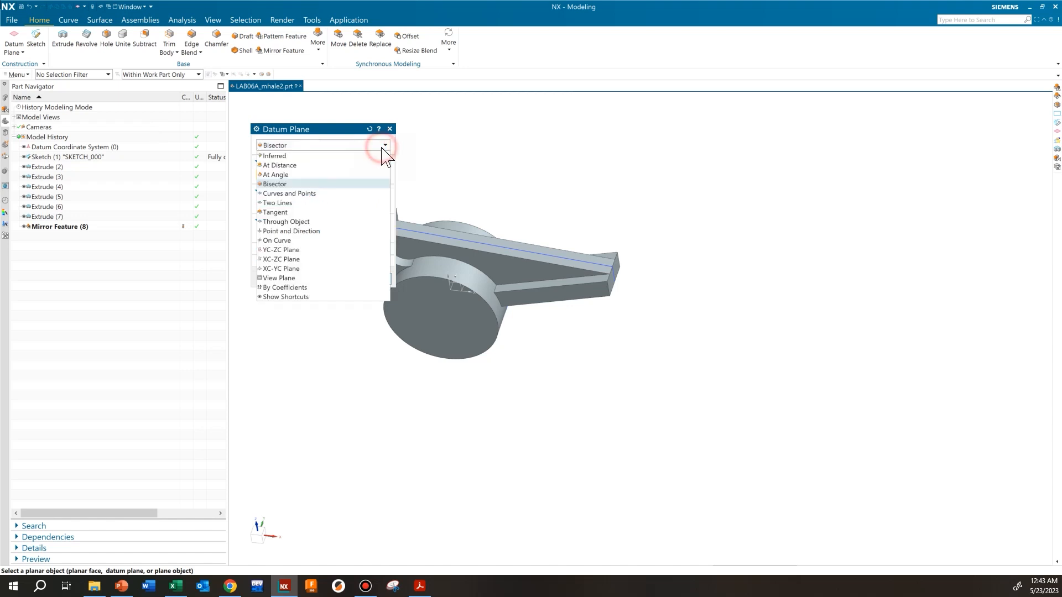
left_click(350, 166)
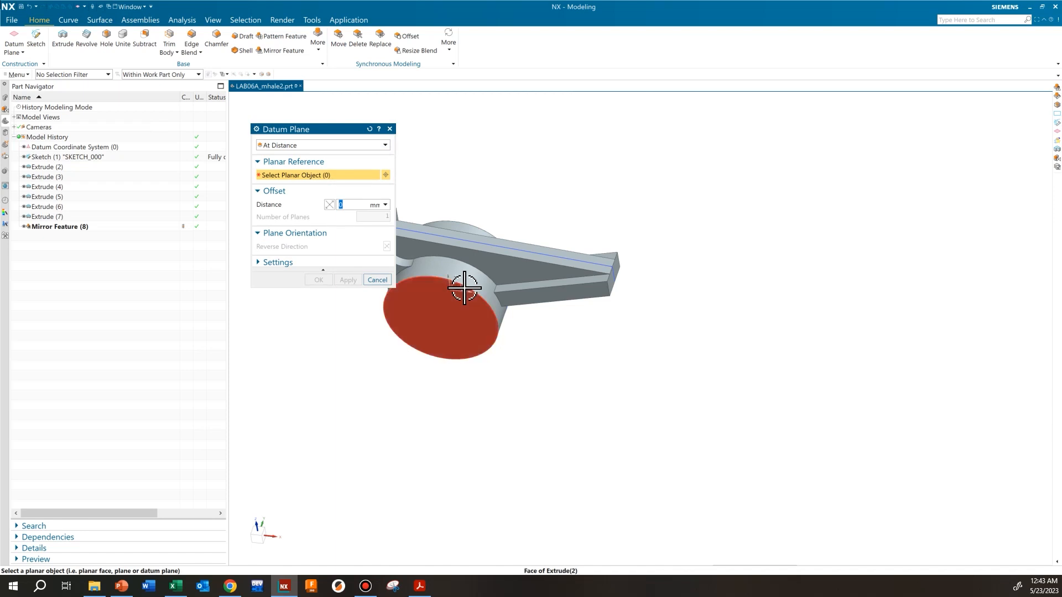
middle_click_drag(461, 288, 320, 315)
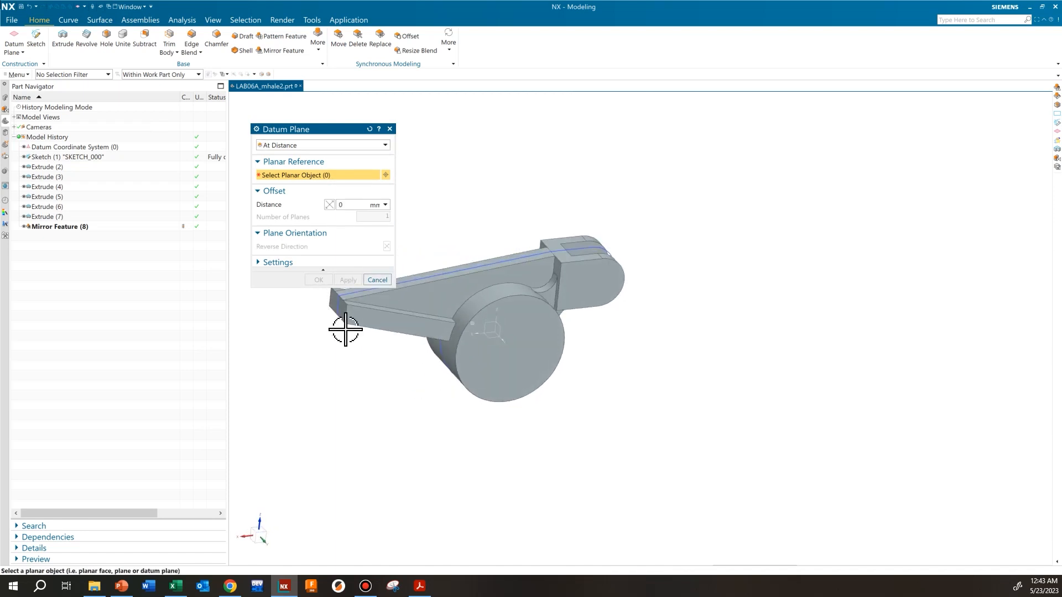
scroll(581, 331, "down", 3)
left_click(602, 324)
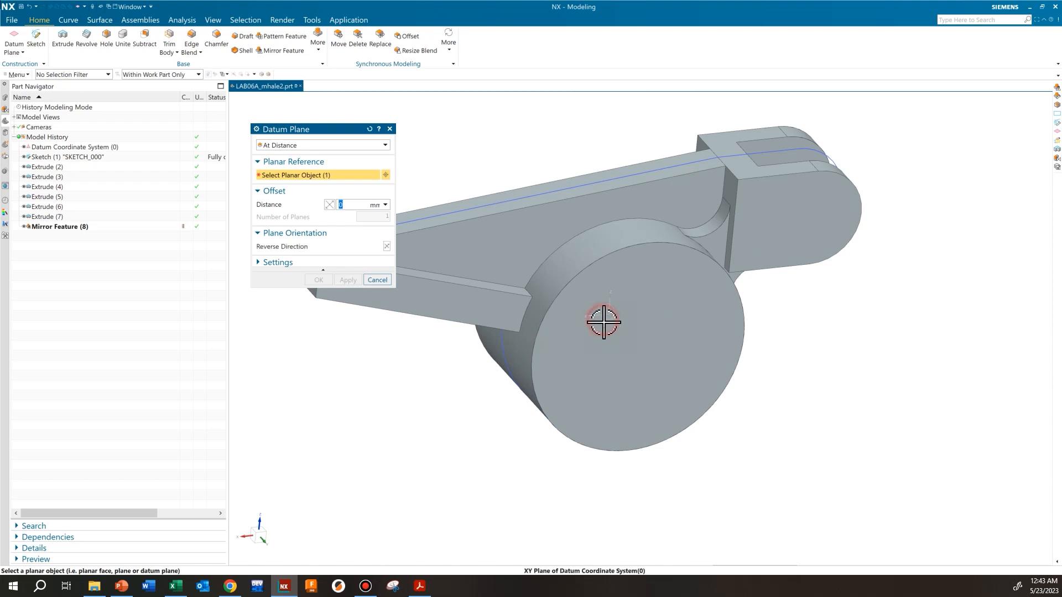
middle_click_drag(618, 387, 590, 358)
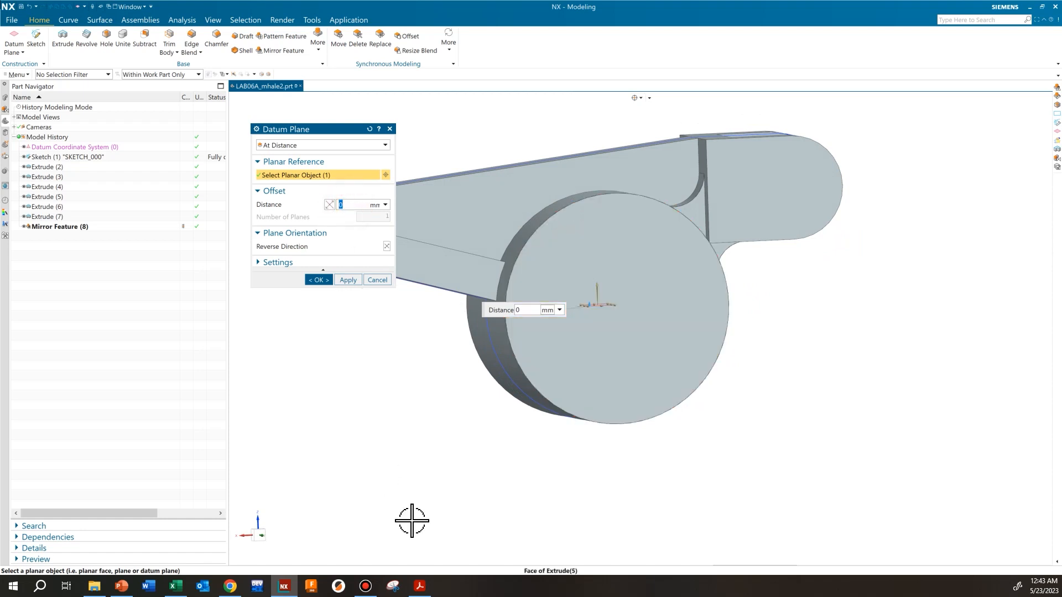
Consult the PDF drawing for the end boss heights, return to NX, and set the datum plane's offset distance to 64-44 mm.
left_click(420, 586)
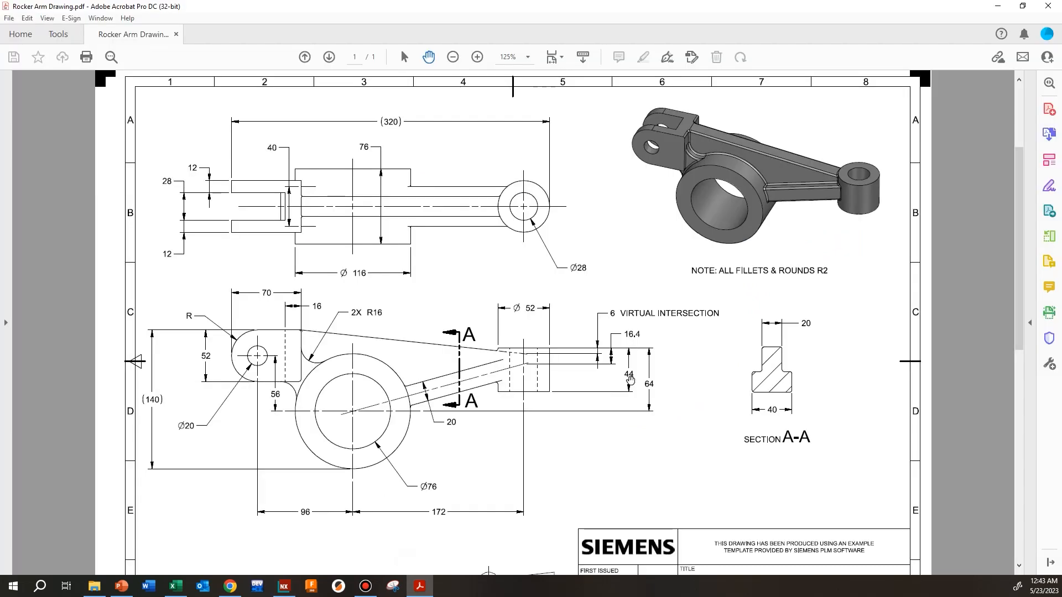
left_click(997, 6)
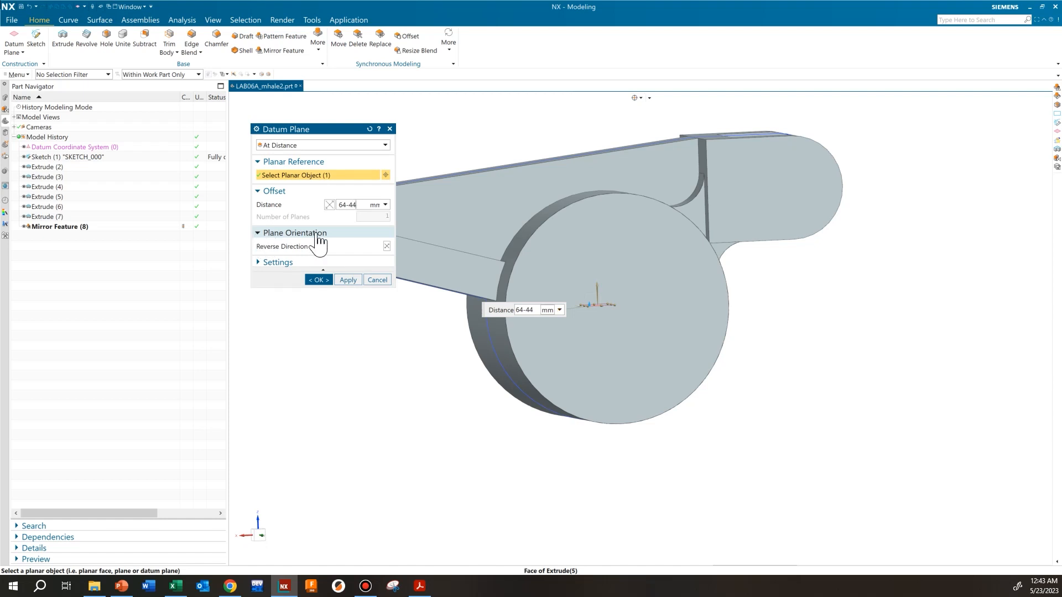
key("Tab")
scroll(538, 330, "down", 2)
middle_click_drag(509, 319, 502, 370)
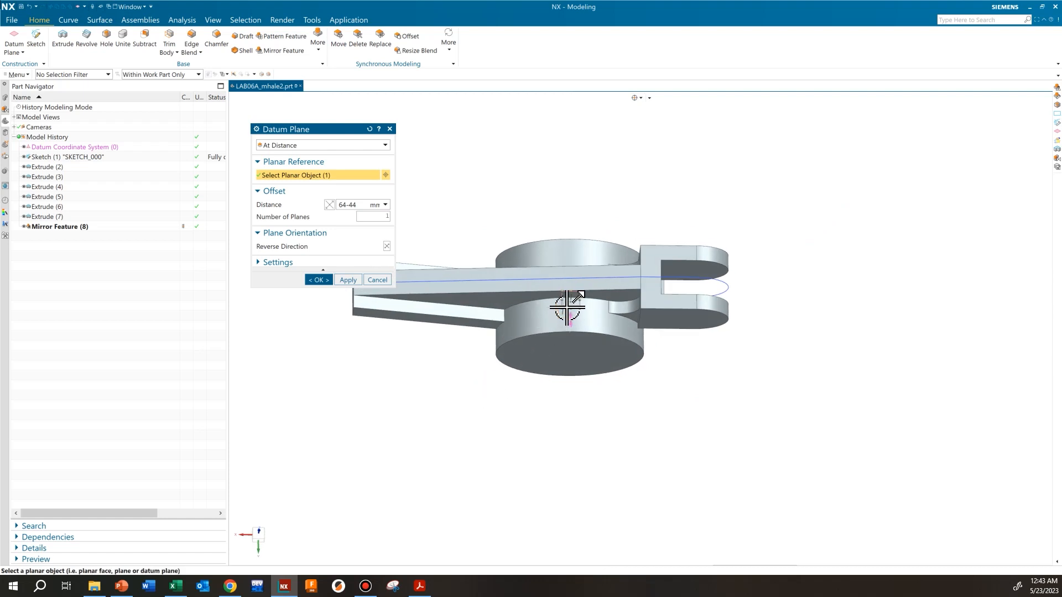
Enlarge the datum plane's frame so it spans the hub and extends past the arm's free end, and create the plane.
left_click(561, 279)
left_click_drag(533, 267, 453, 195)
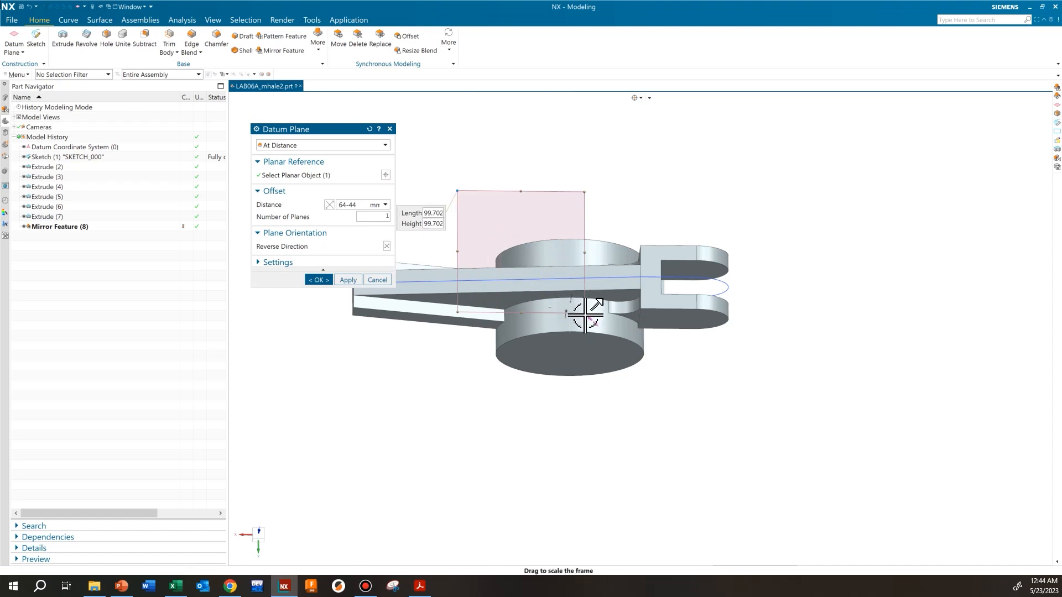
left_click_drag(584, 313, 666, 420)
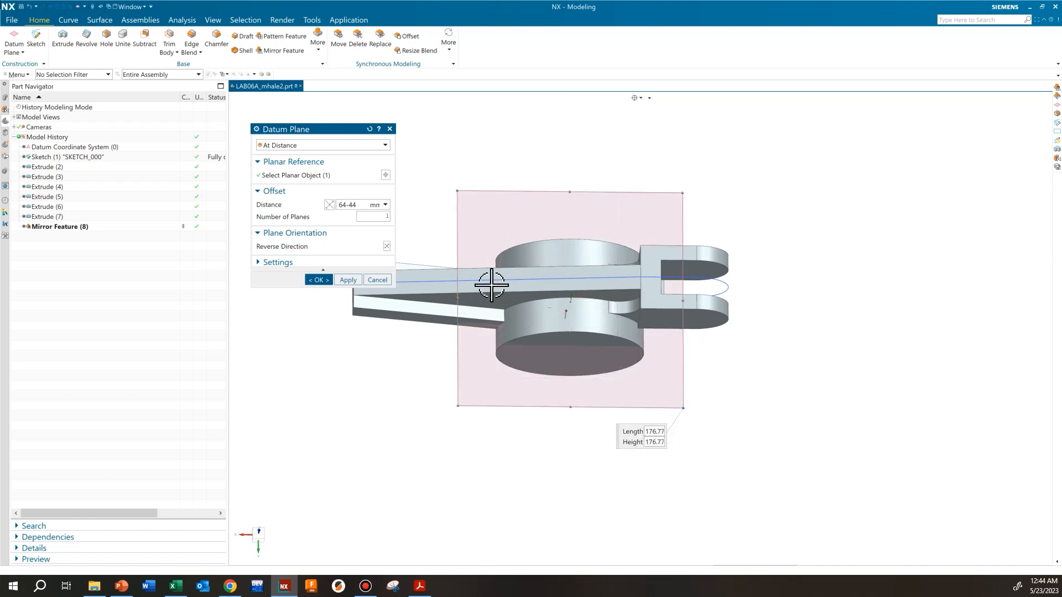
left_click_drag(458, 299, 330, 296)
left_click(327, 280)
Check the PDF drawing for the end boss location, return to NX, and create a sketch on the new offset datum plane.
middle_click_drag(419, 334, 639, 322)
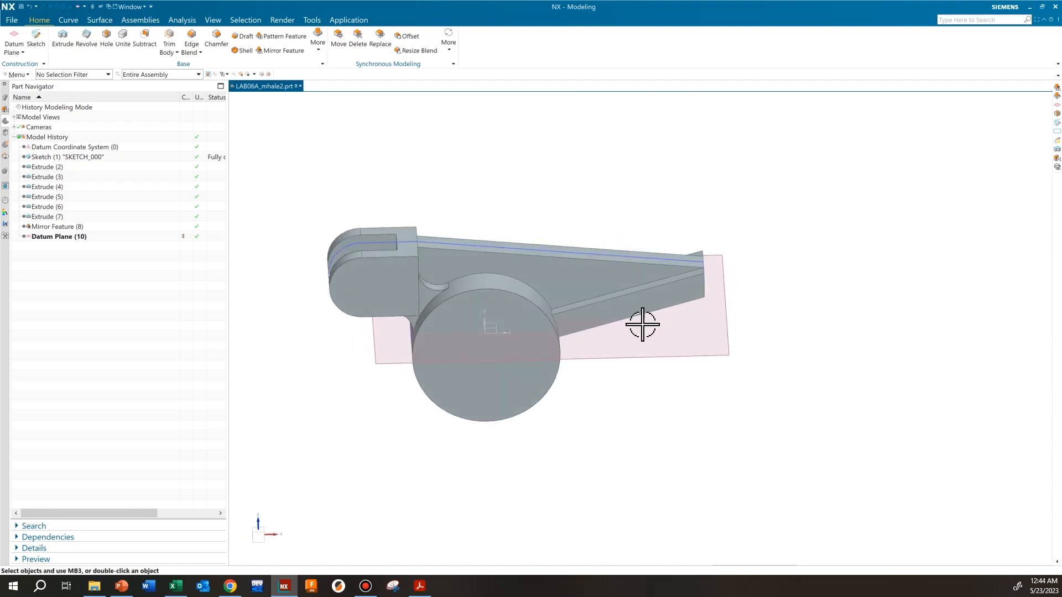
key("alt+Tab")
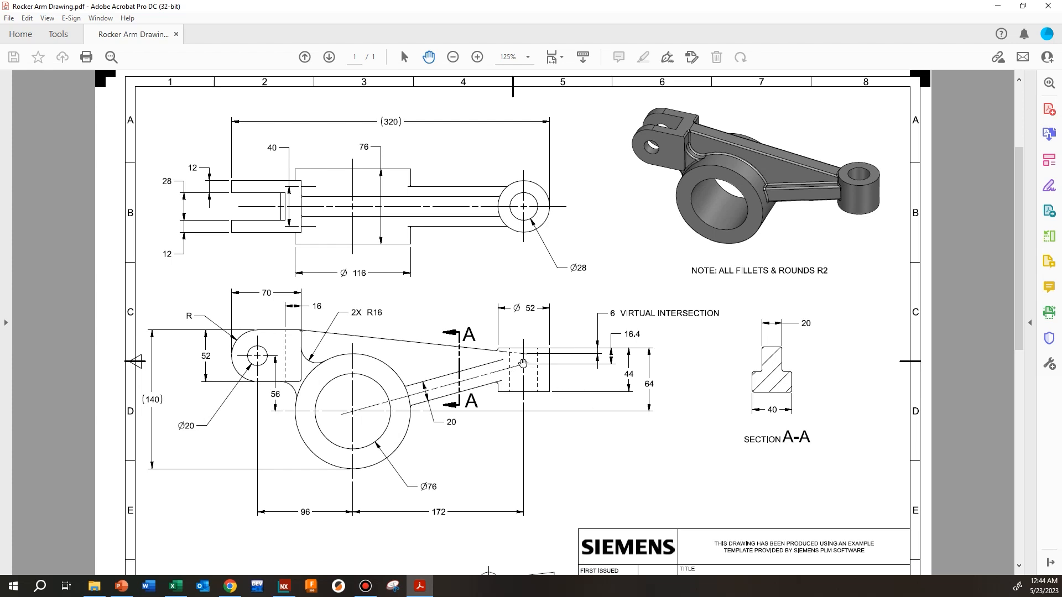
key("alt+Tab")
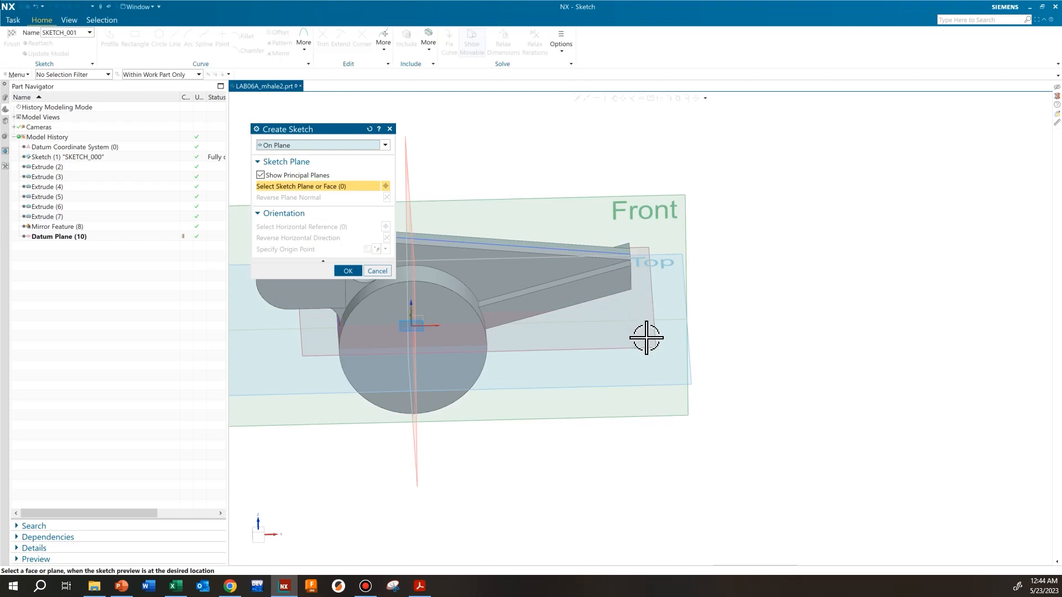
left_click(652, 343)
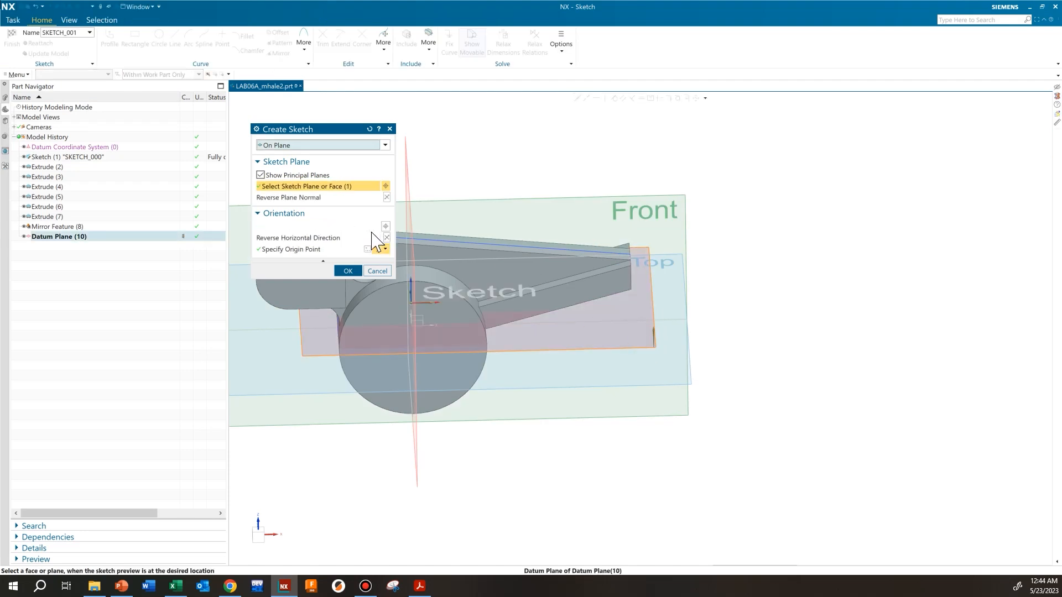
left_click(348, 271)
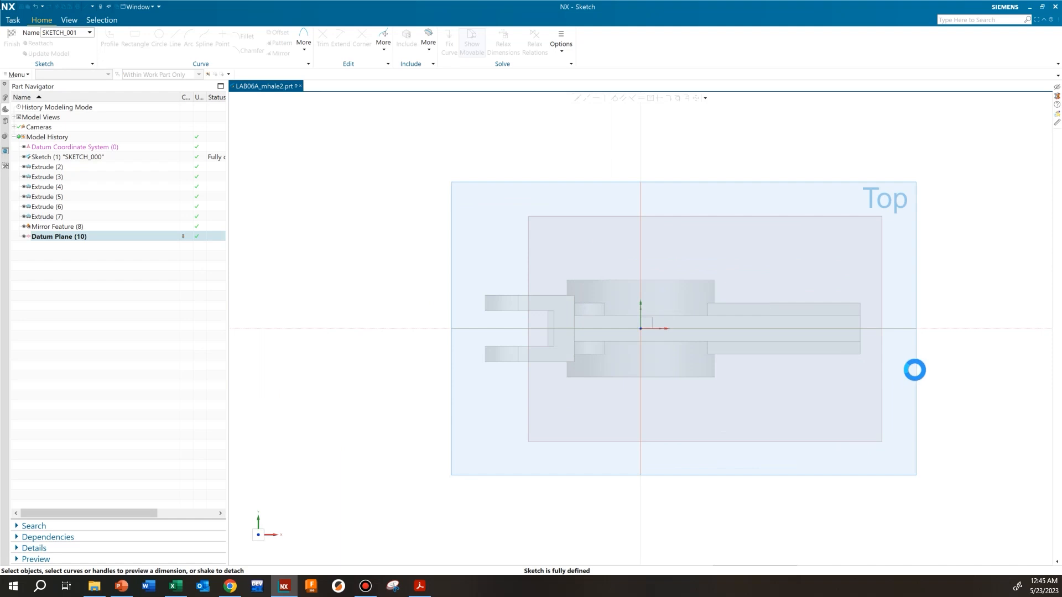
mouse_move(906, 352)
middle_mouse_down("shift")
mouse_move(780, 369)
mouse_move(632, 348)
middle_mouse_up("shift")
scroll(628, 322, "up", 2)
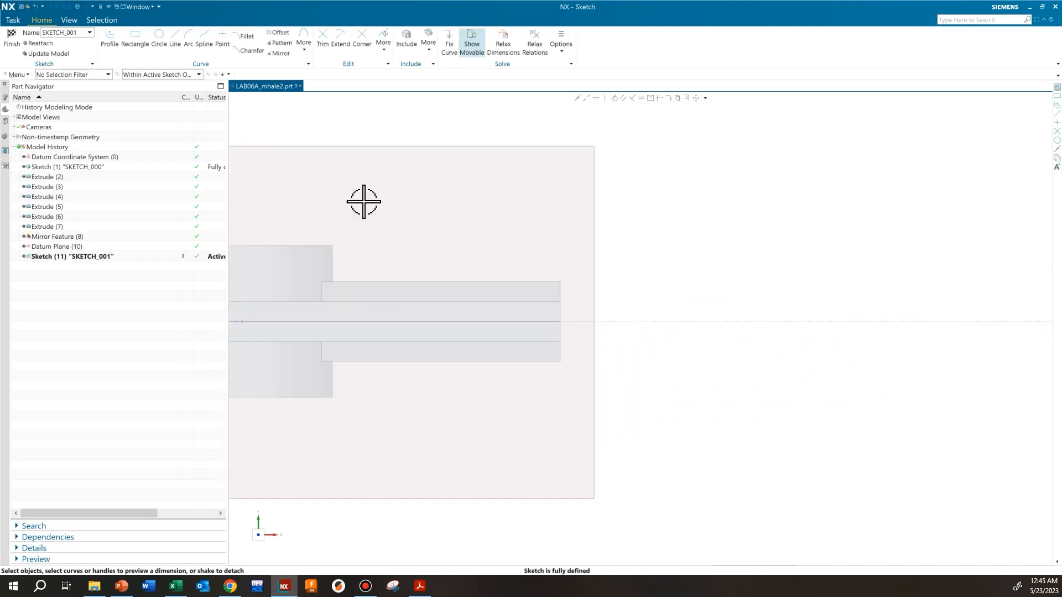
Sketch a circle about 67 mm in diameter centred on the sketch's horizontal axis, beyond the arm's free end.
left_click(159, 37)
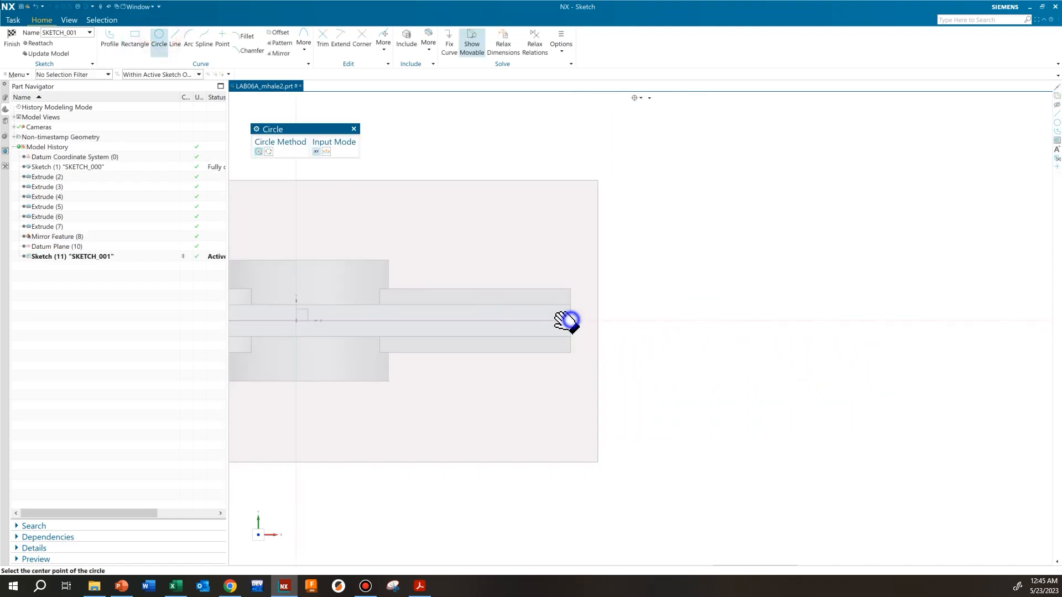
middle_click_drag(566, 321, 459, 256, "shift")
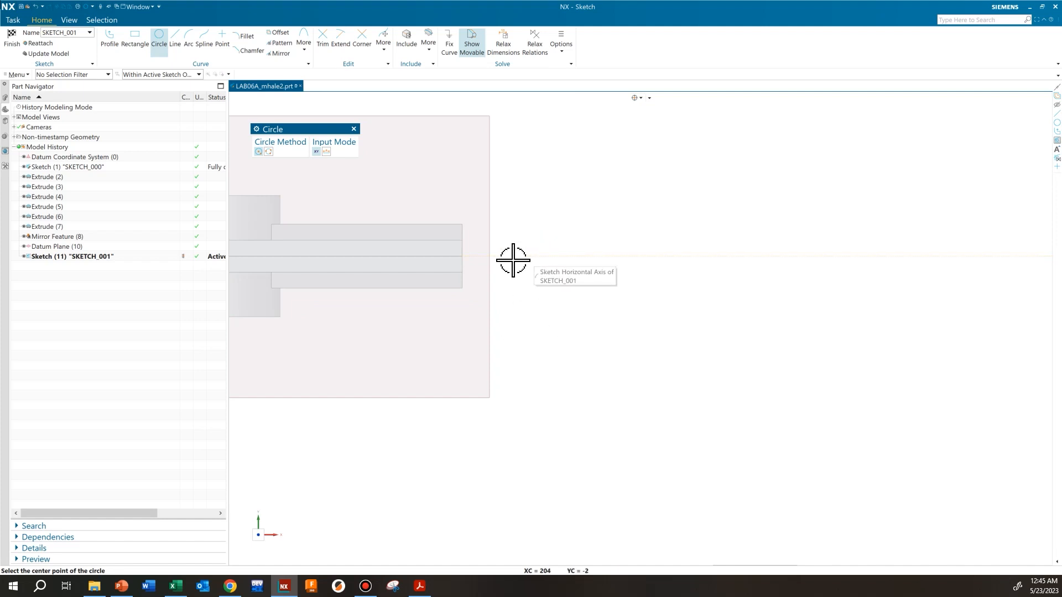
middle_click_drag(519, 285, 652, 311, "shift")
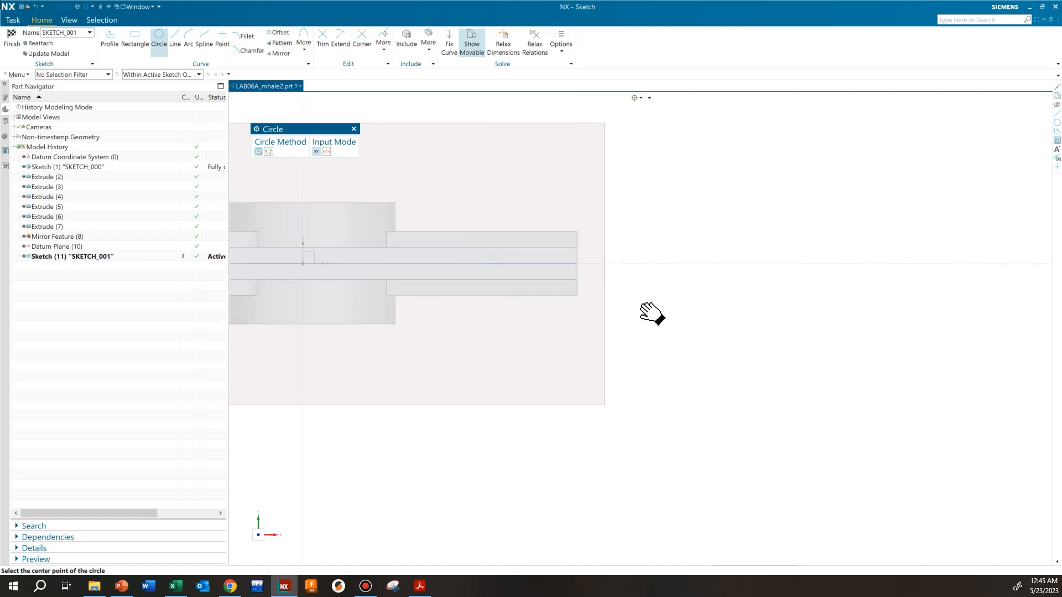
left_click(701, 263)
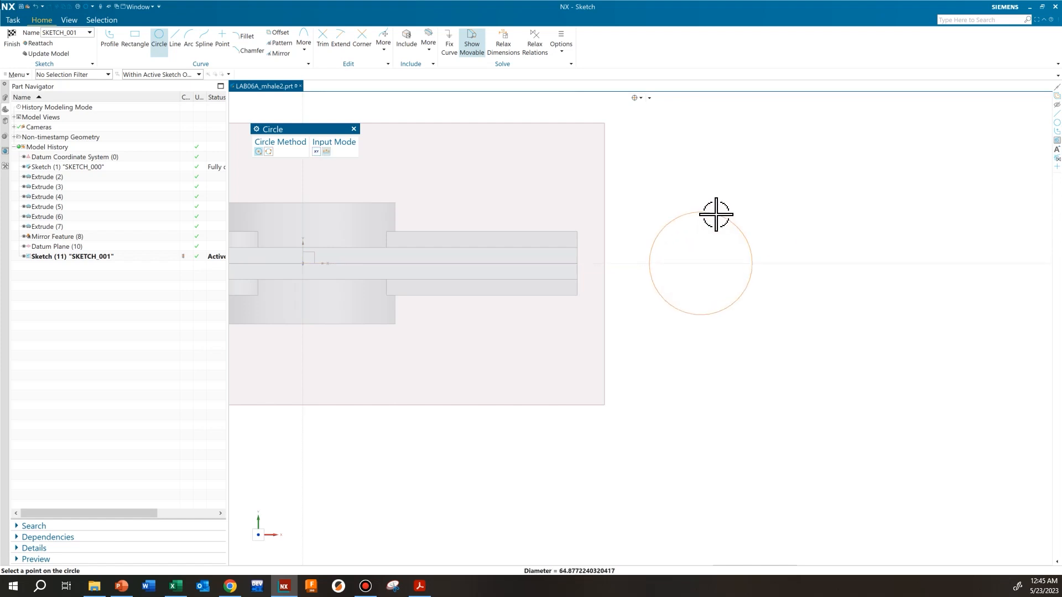
left_click(714, 211)
key("Escape")
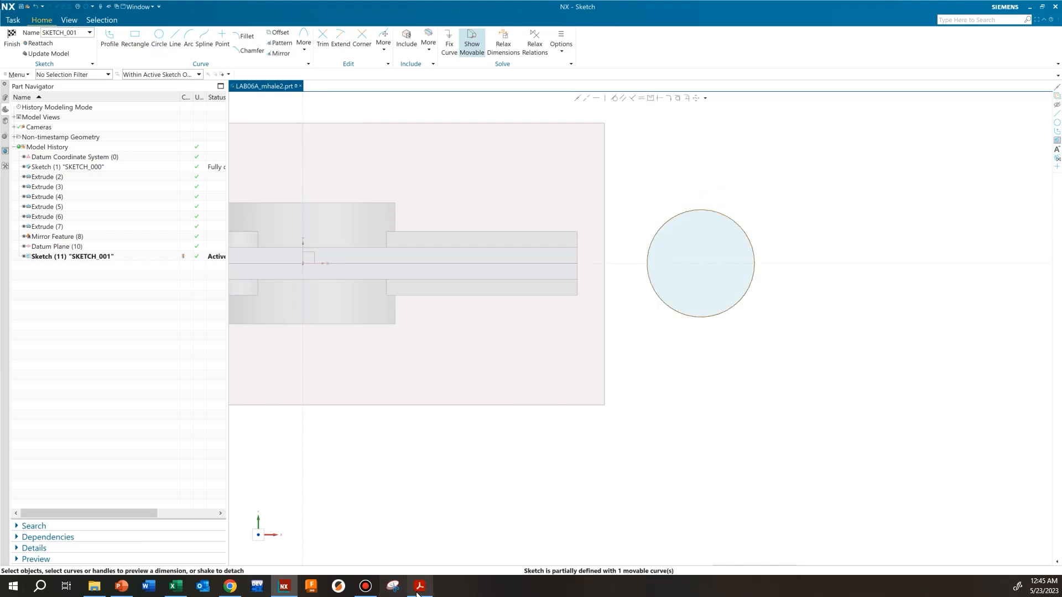
Look up the end boss diameter in the PDF drawing, return to NX, and set the circle's diameter to 52 mm, scaling the entire sketch.
left_click(419, 588)
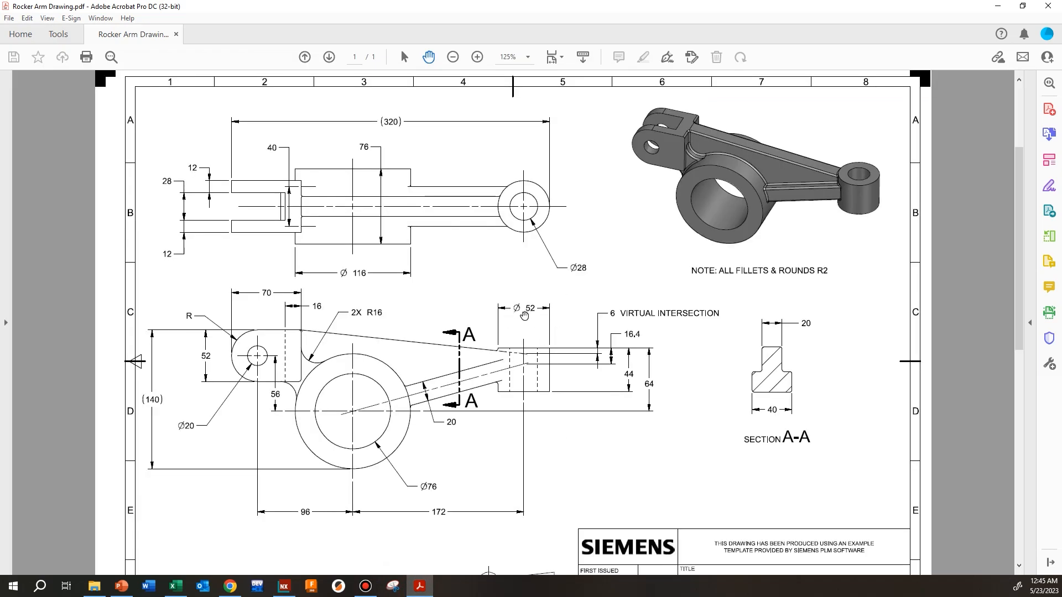
left_click(998, 7)
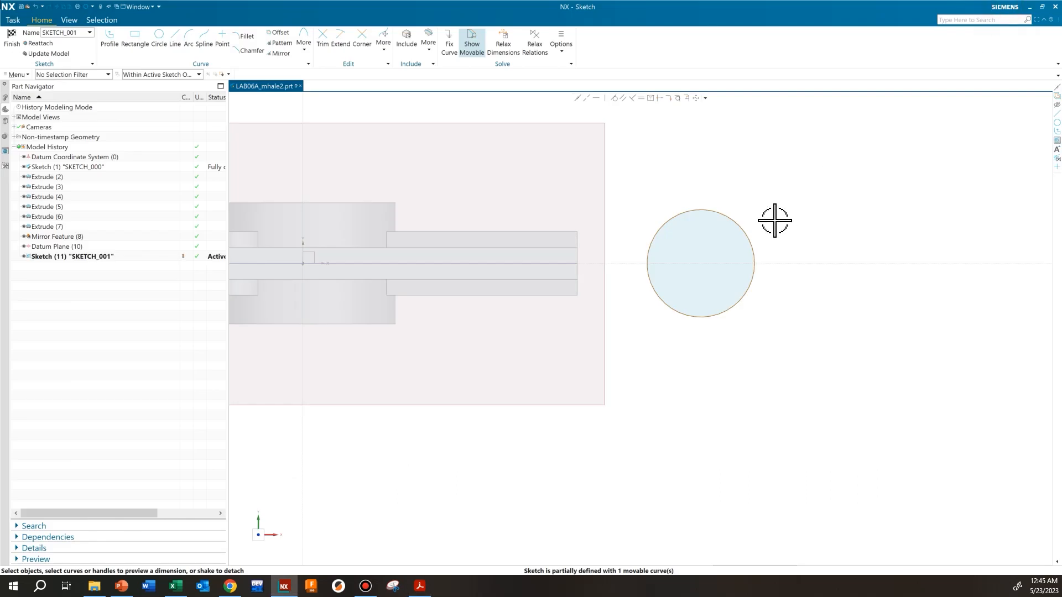
left_click(743, 230)
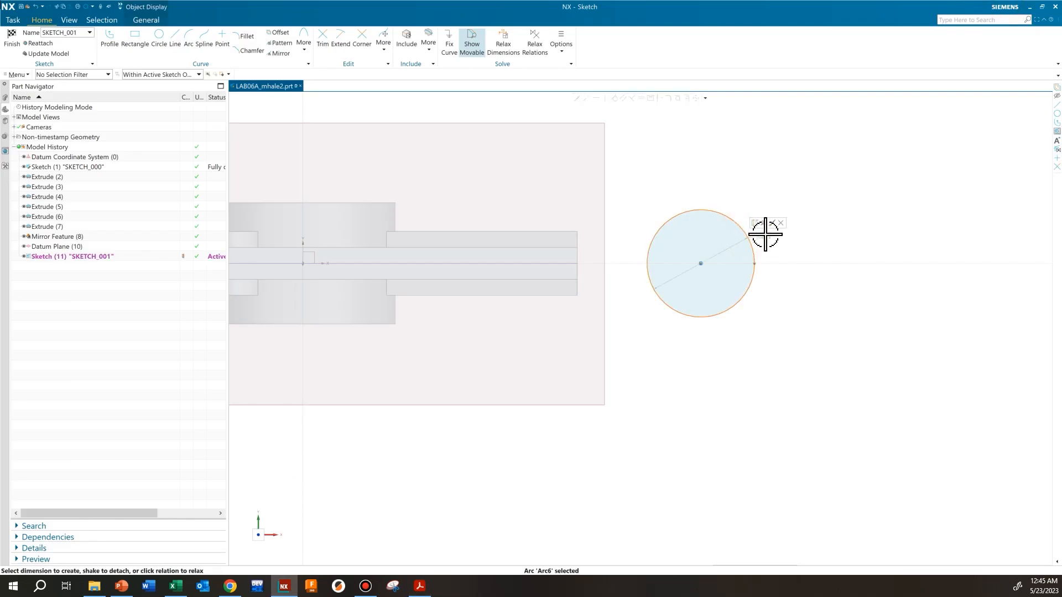
left_click(764, 238)
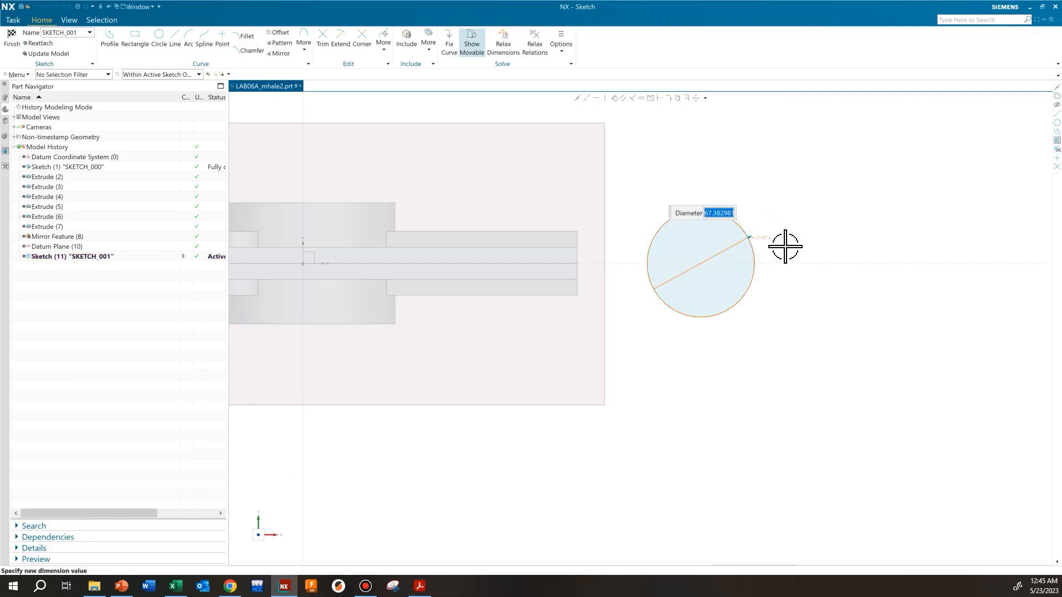
key("Return")
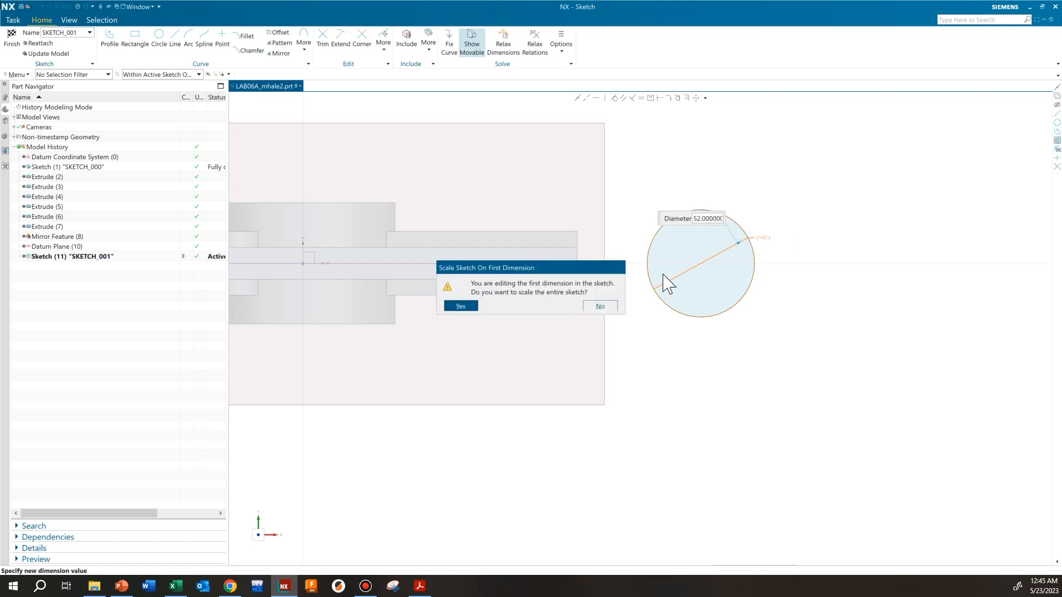
left_click(461, 306)
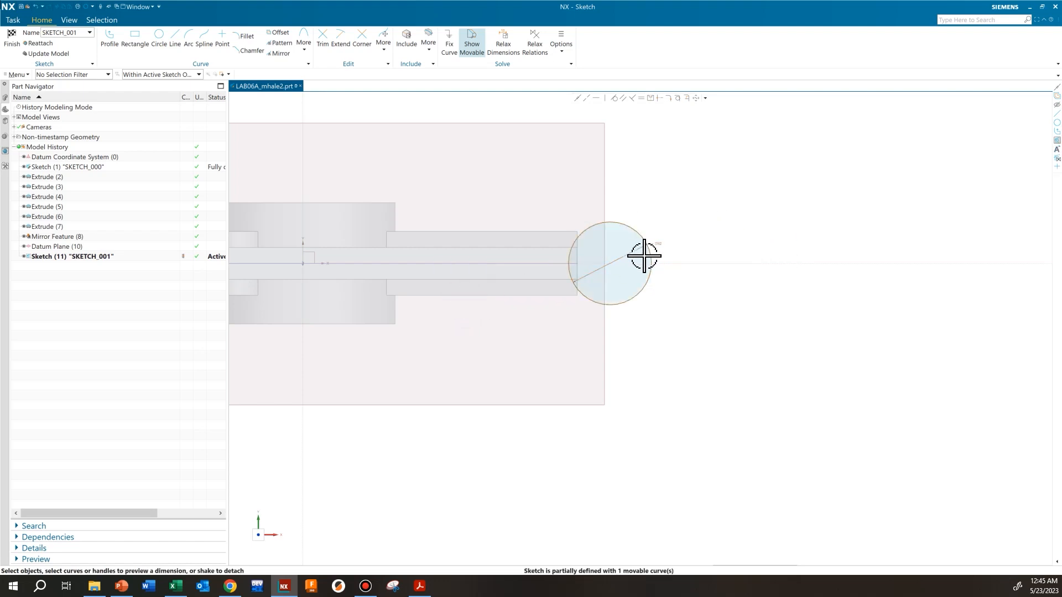
Move the circle clear of the arm and make its centre coincident with the arm's end edge, using the Within Work Part Only selection scope.
left_click_drag(675, 249, 801, 249)
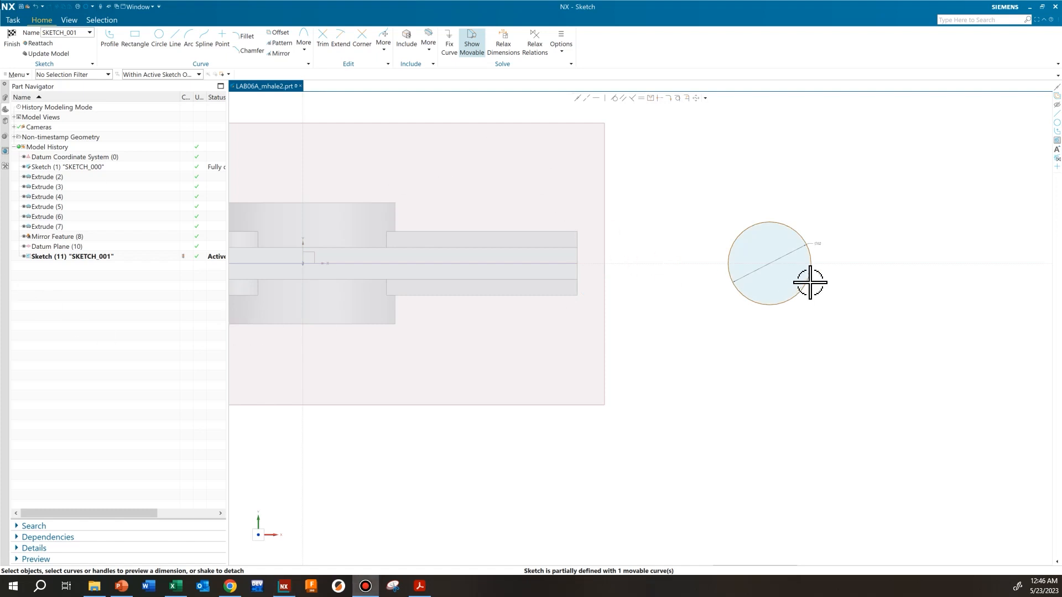
scroll(757, 291, "up", 2)
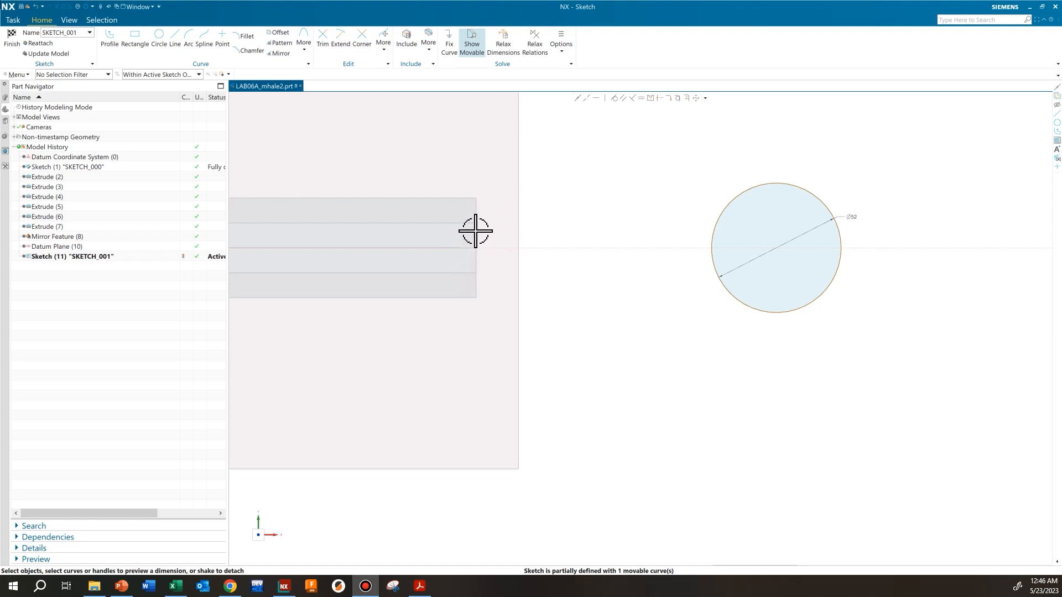
scroll(471, 252, "down", 1)
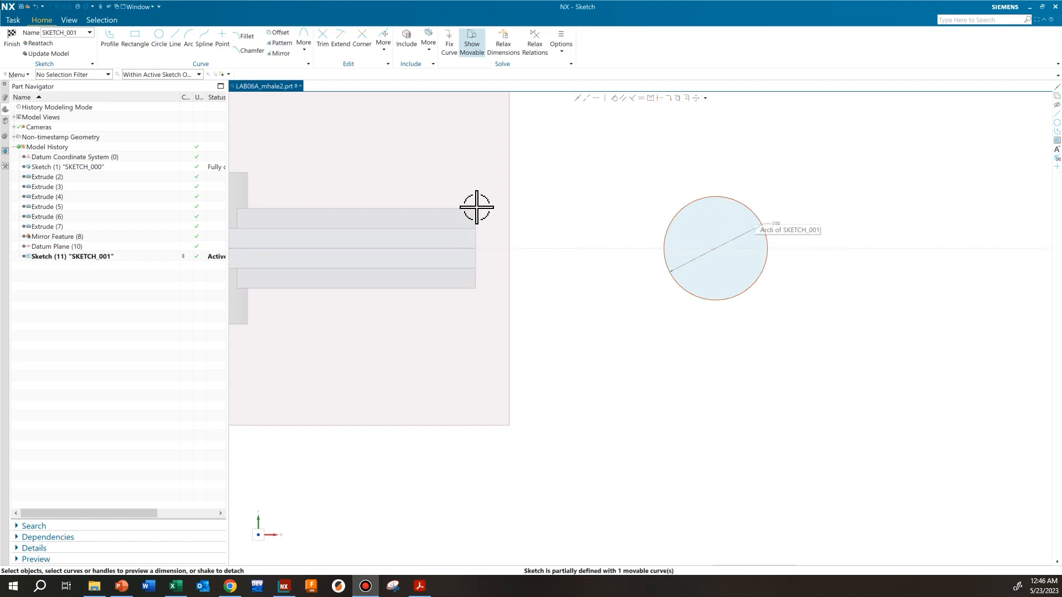
left_click(577, 99)
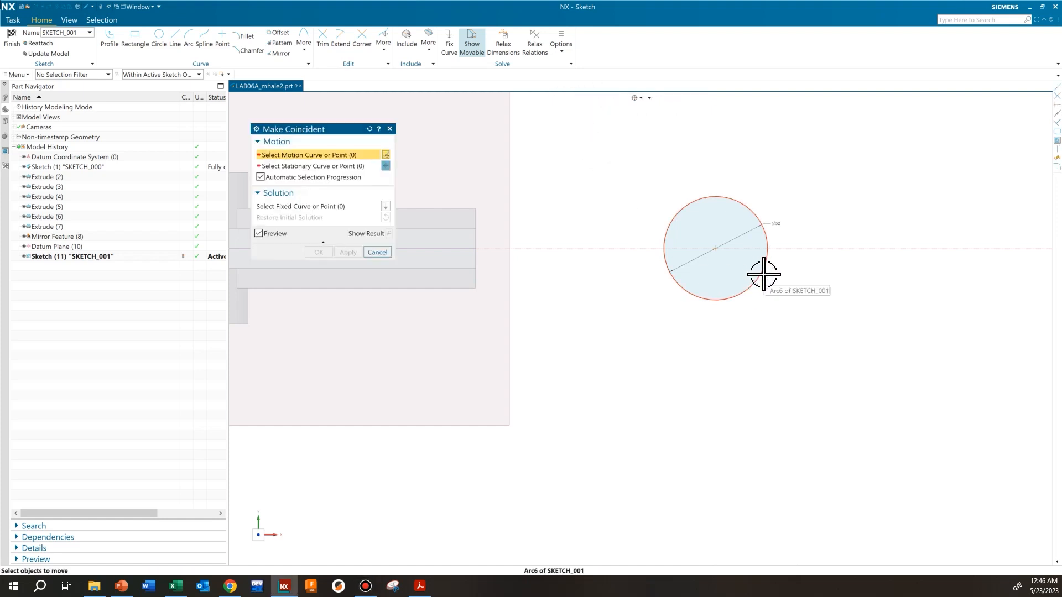
left_click(717, 248)
mouse_move(551, 274)
middle_mouse_down("shift")
mouse_move(641, 283)
mouse_move(670, 253)
middle_mouse_up("shift")
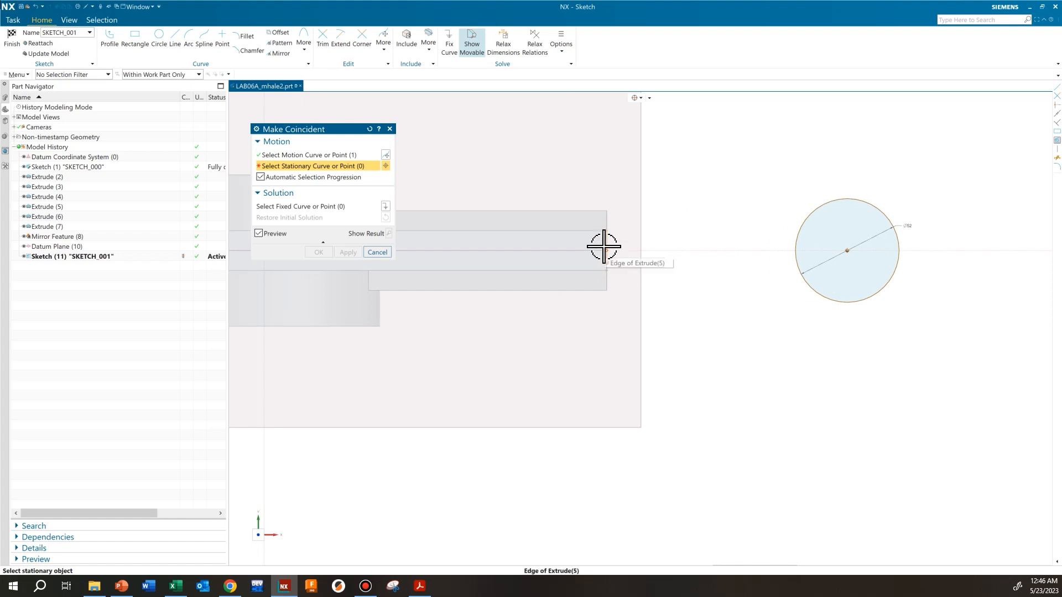
left_click(193, 73)
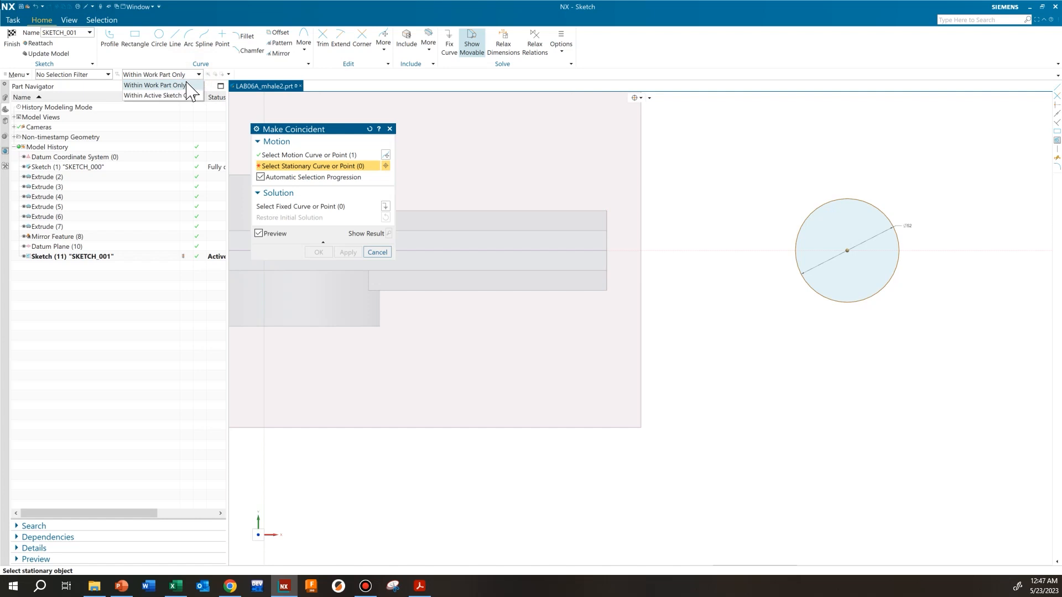
left_click(182, 95)
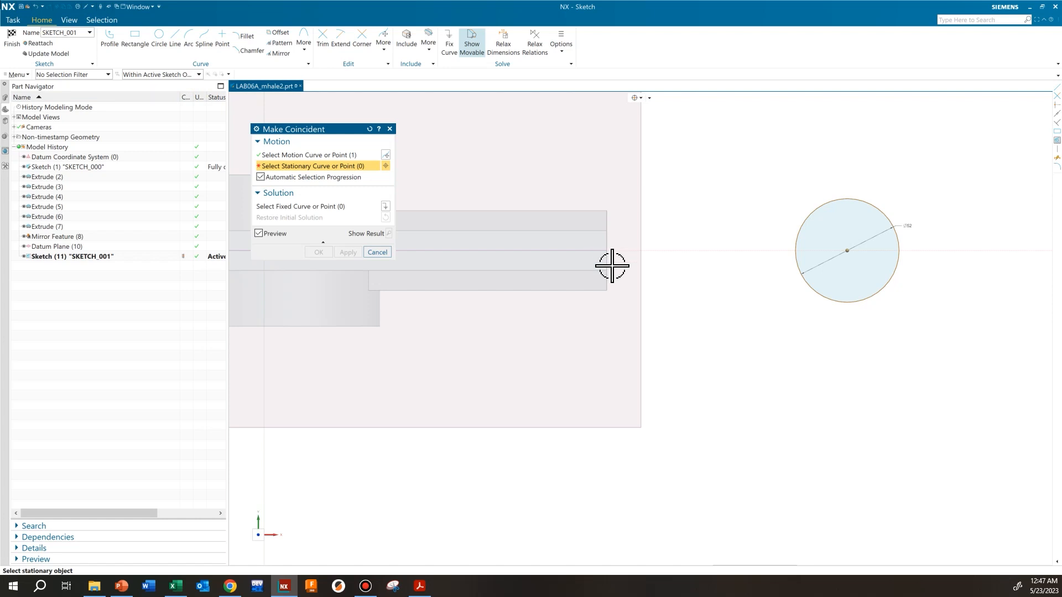
left_click(196, 74)
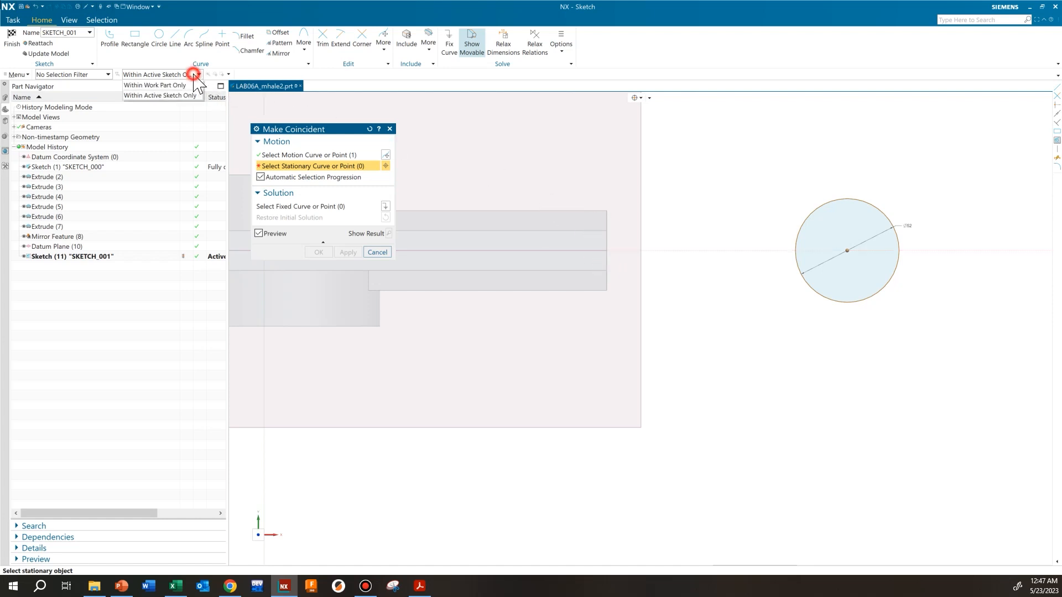
left_click(182, 85)
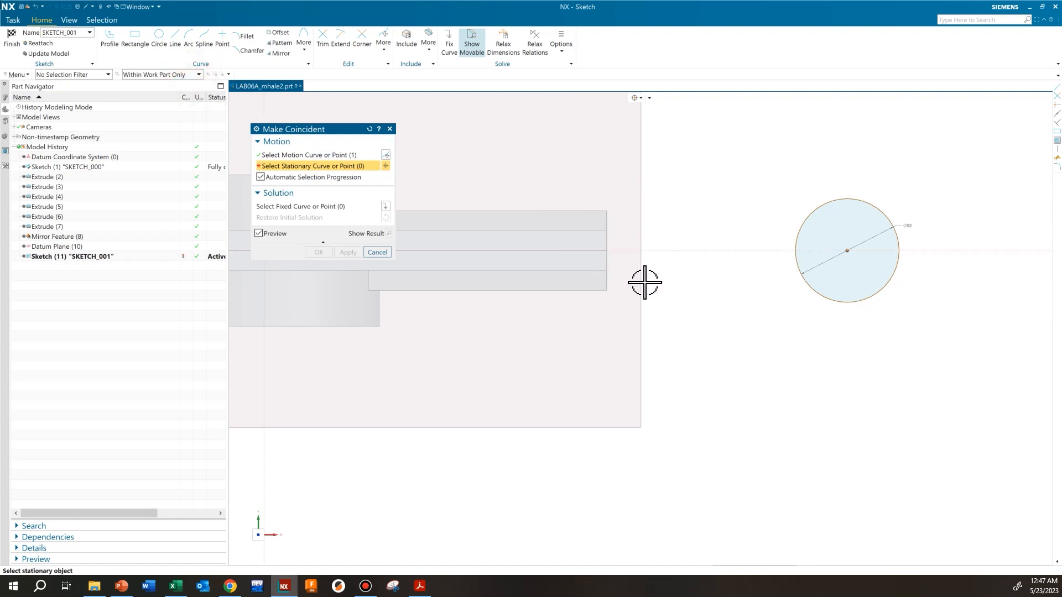
left_click(607, 263)
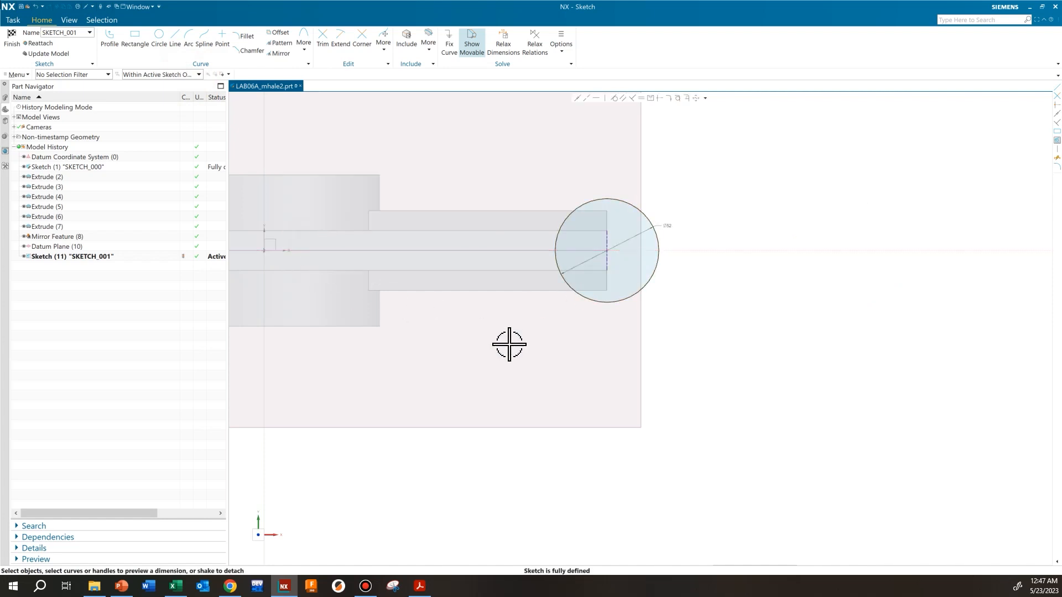
Inspect the circle's placement against the included arm edge and finish the end boss sketch.
mouse_move(758, 354)
middle_mouse_down()
mouse_move(730, 372)
mouse_move(712, 358)
middle_mouse_up()
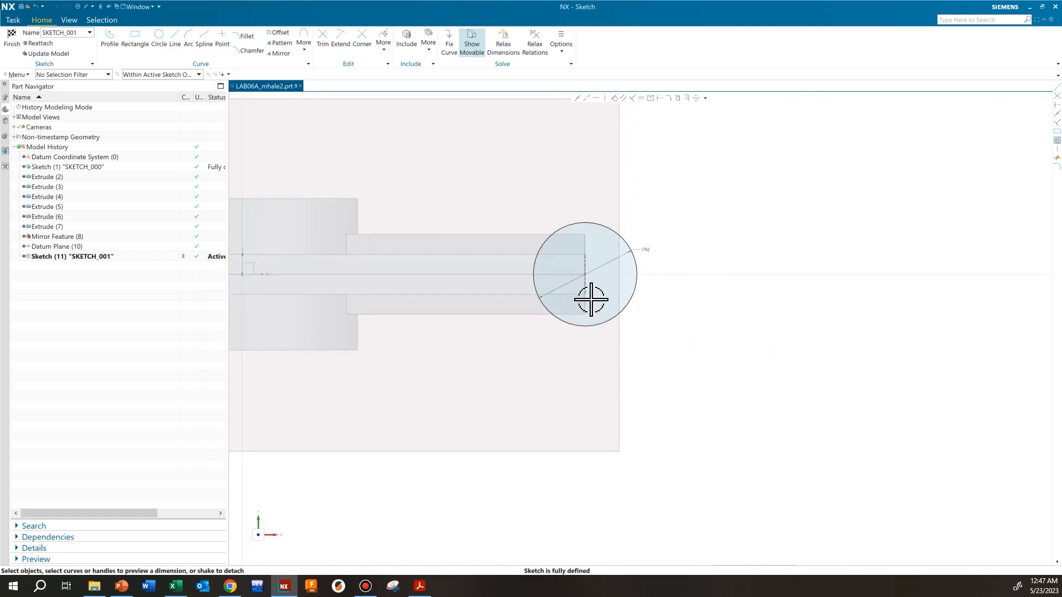
scroll(588, 301, "up", 2)
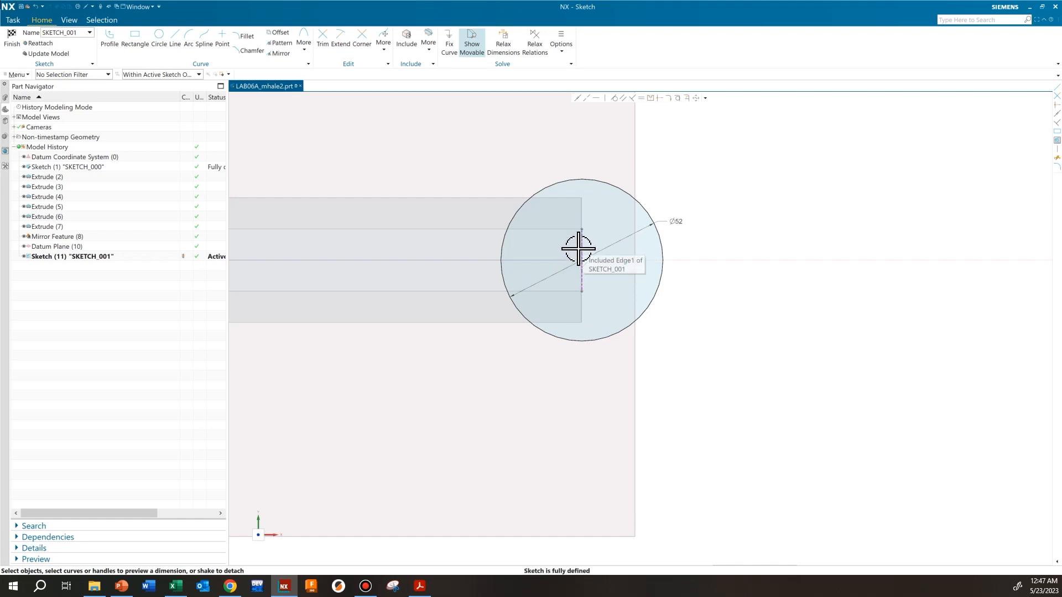
scroll(578, 249, "down", 2)
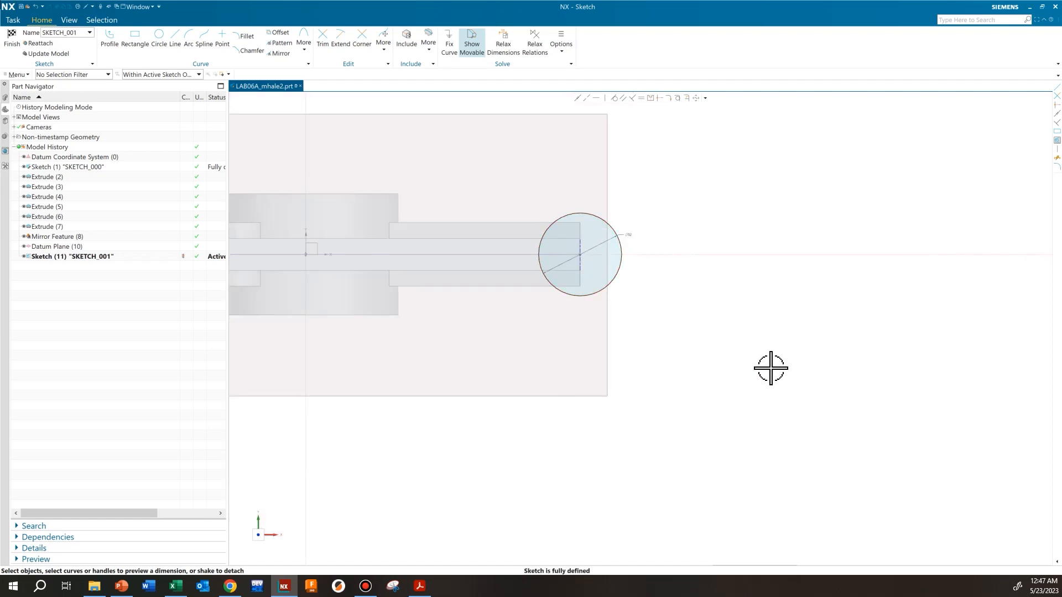
left_click(14, 41)
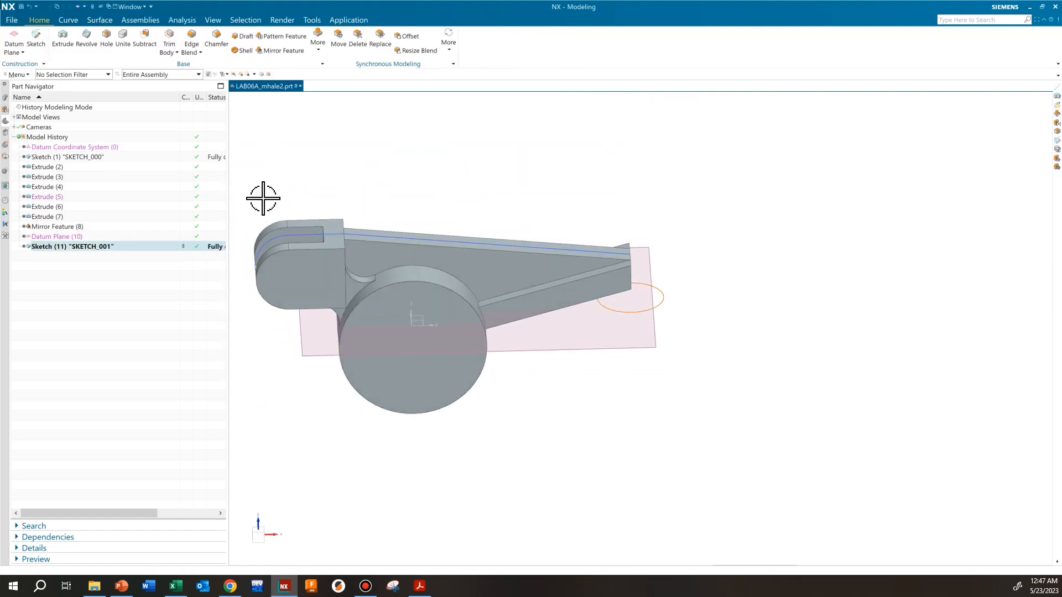
Start an Extrude of the end boss circle with a start distance of 0 mm and an end distance of 44 mm.
left_click(62, 40)
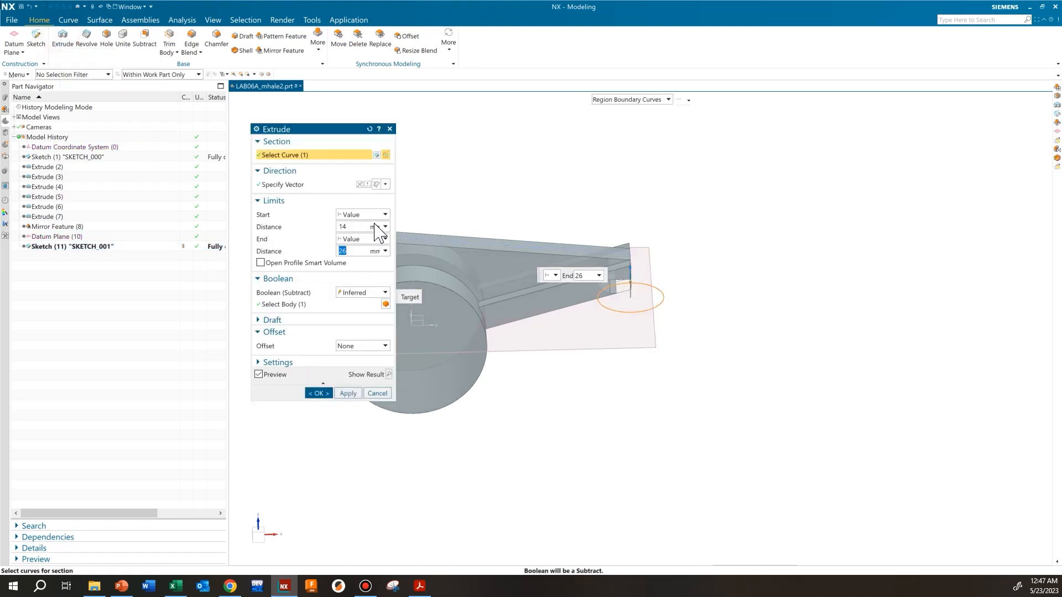
left_click(357, 214)
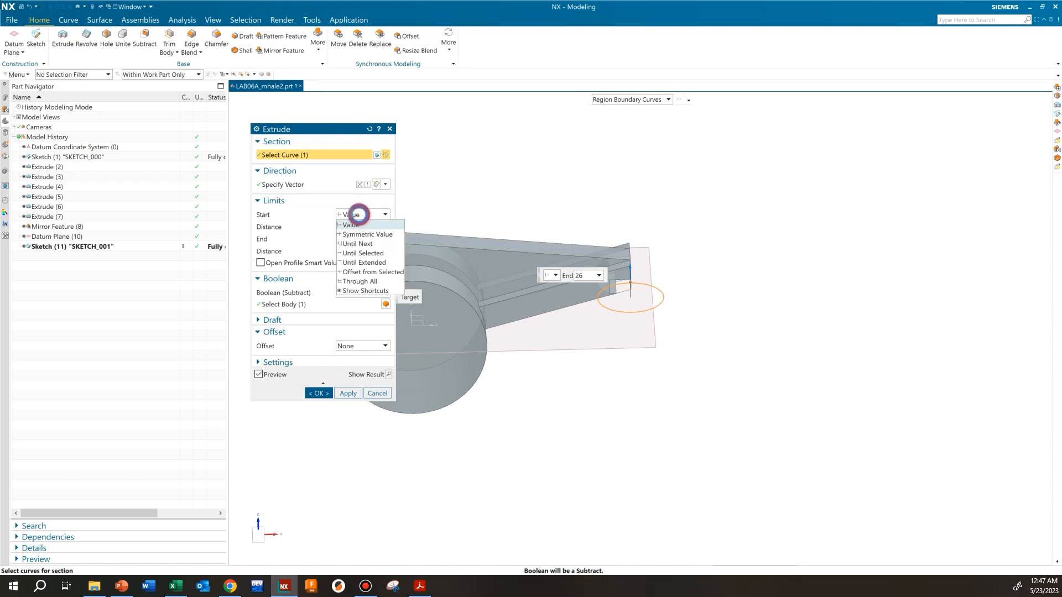
left_click(358, 227)
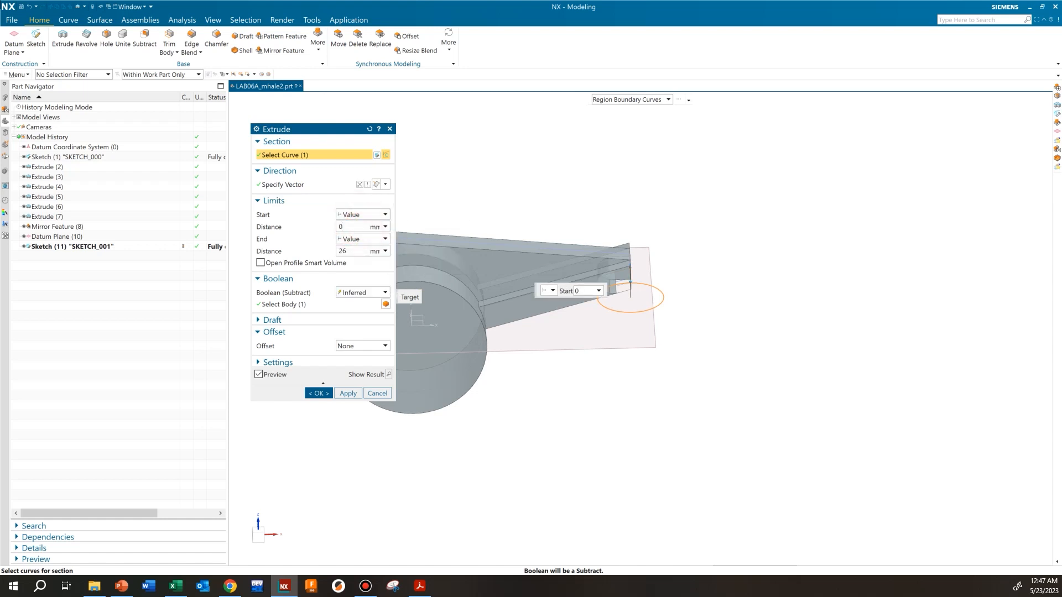
left_click(358, 252)
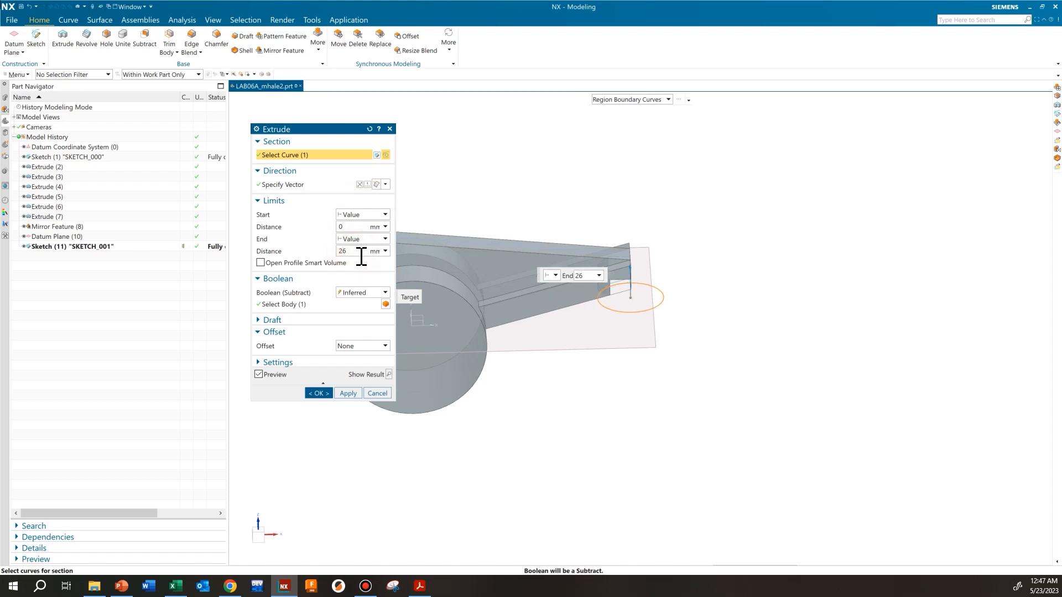
left_click_drag(358, 254, 328, 249)
type("44")
key("Return")
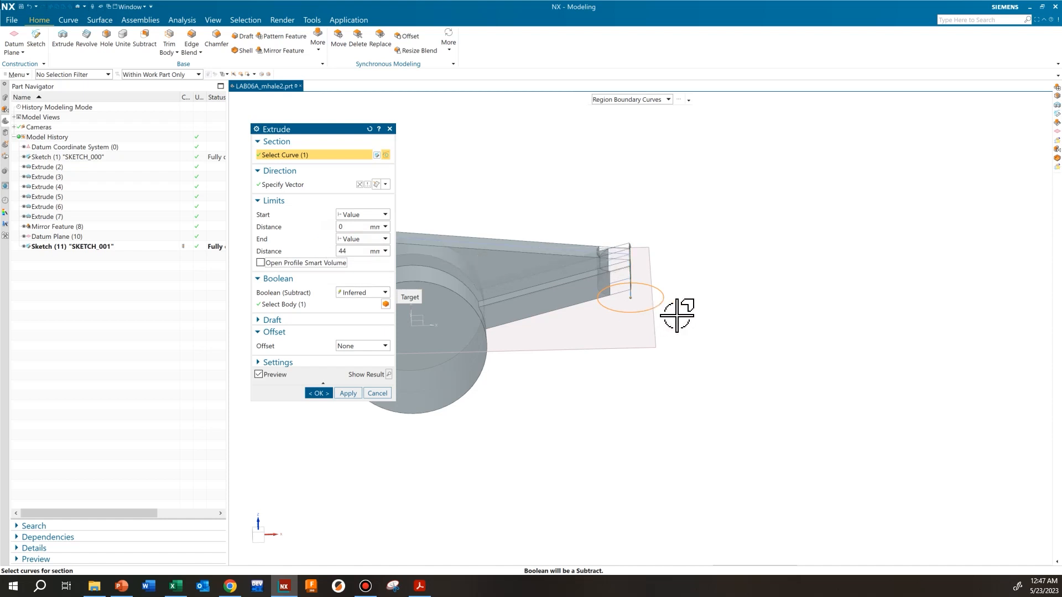
Set the extrusion's Boolean to Unite with the rocker arm body and create the end boss.
mouse_move(723, 288)
middle_mouse_down()
mouse_move(726, 301)
mouse_move(680, 277)
mouse_move(680, 294)
middle_mouse_up()
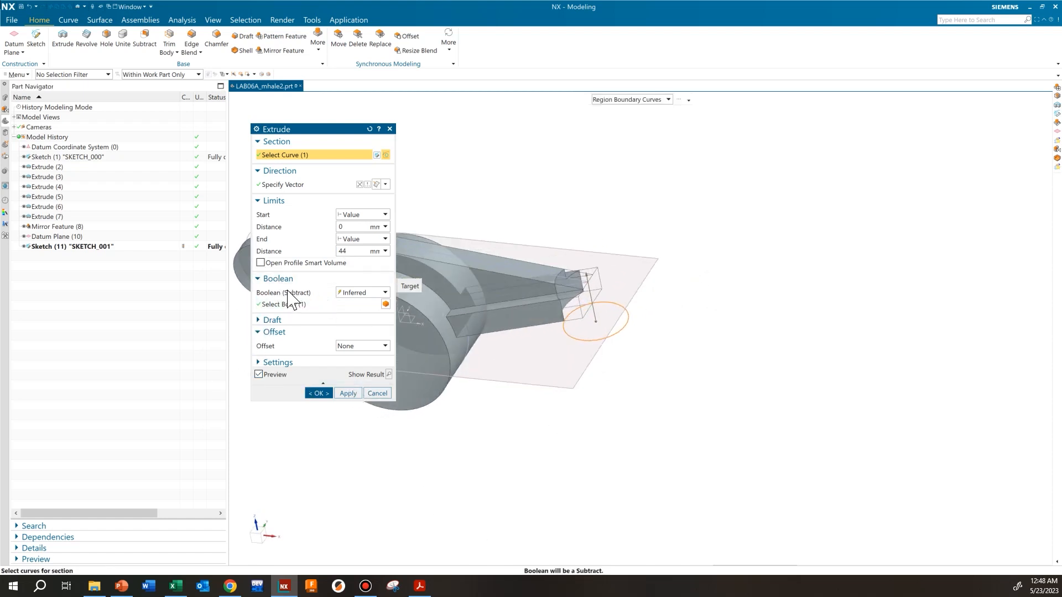
left_click(378, 292)
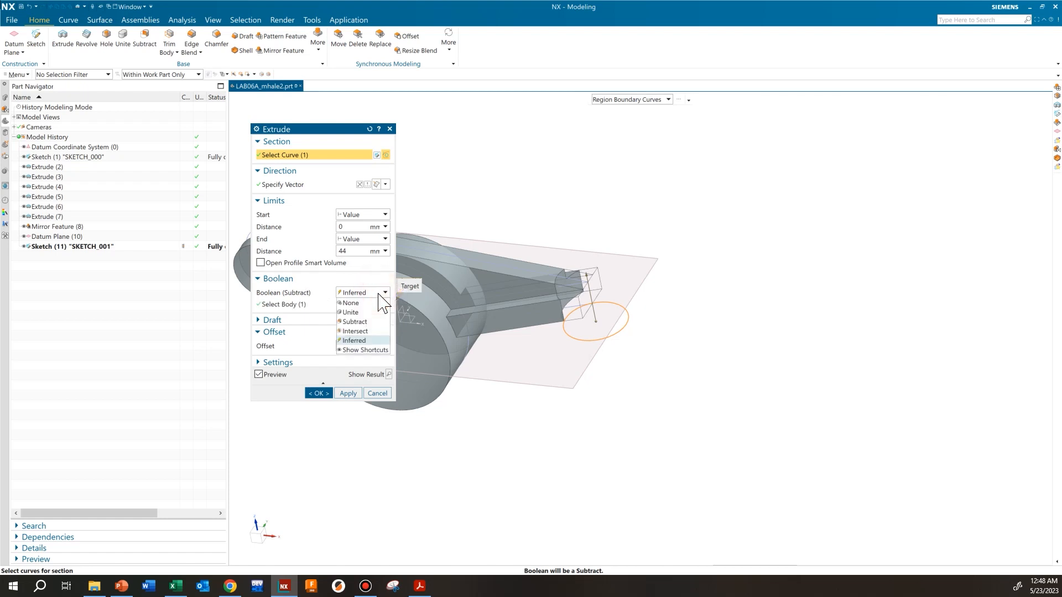
left_click(362, 313)
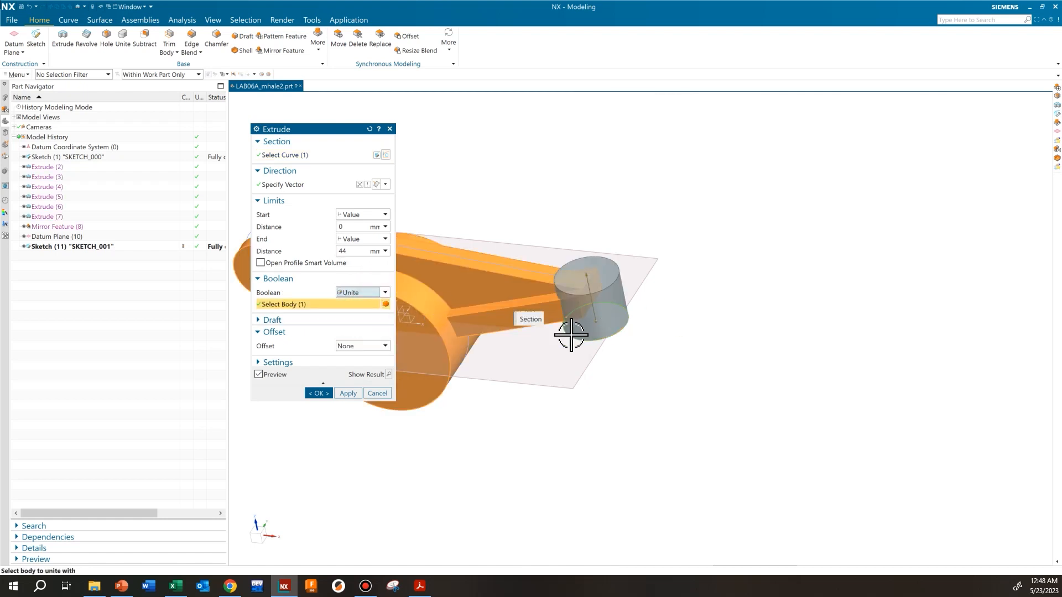
left_click(319, 393)
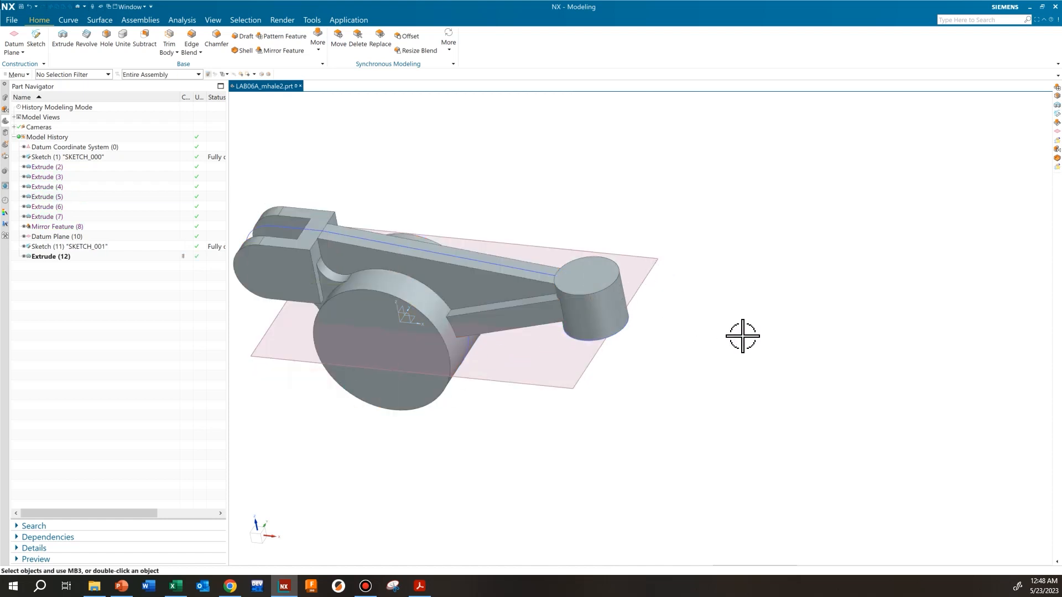
middle_click_drag(741, 337, 689, 165)
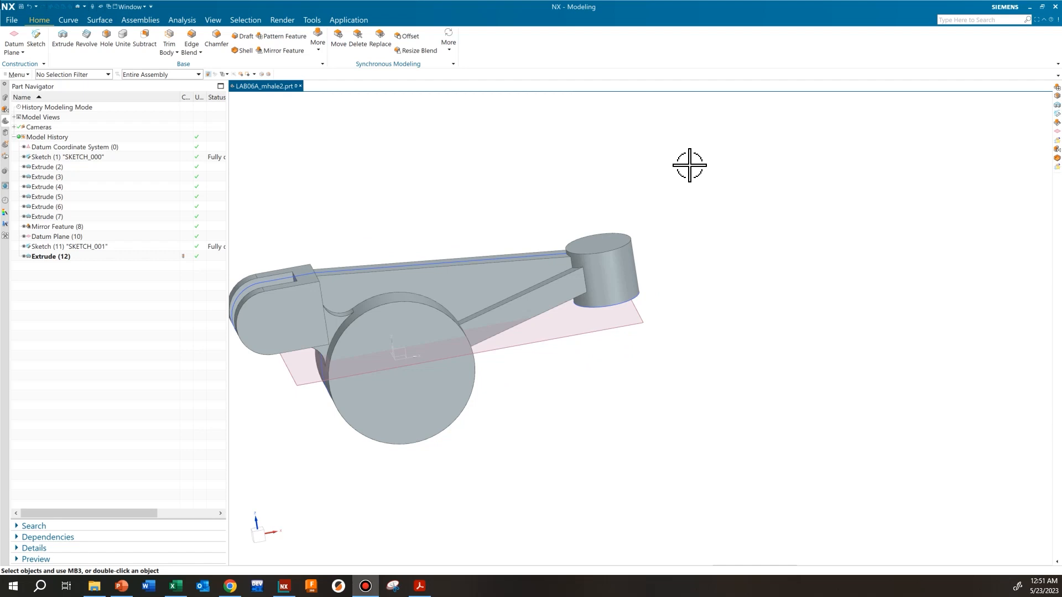
Use the Unite command to check whether the end boss and rocker arm already form a single body, without changing the model.
middle_click_drag(553, 158, 601, 189, "shift")
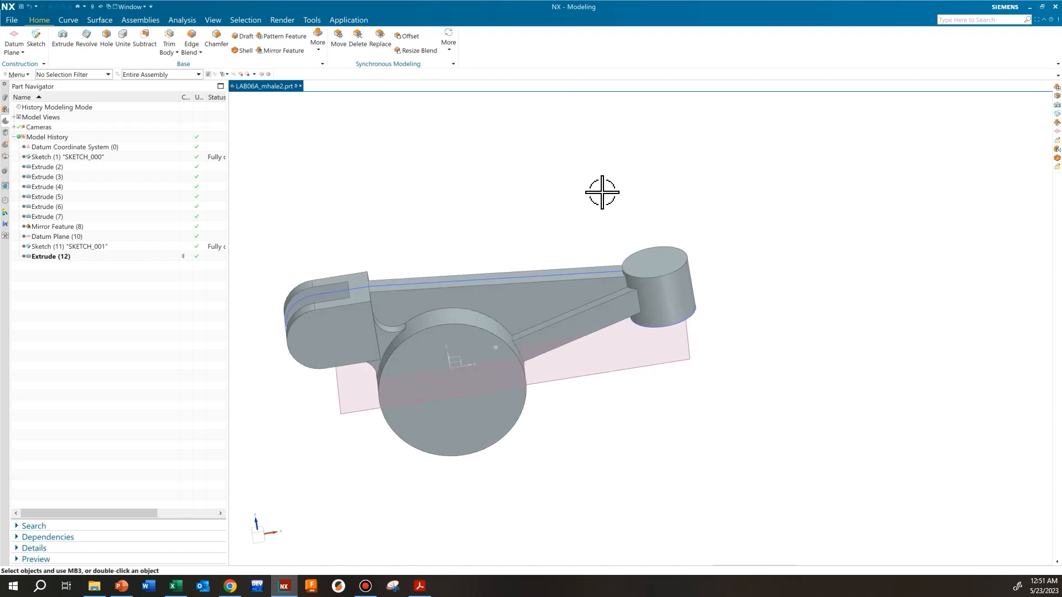
middle_click_drag(428, 162, 515, 170, "shift")
middle_click_drag(502, 158, 489, 158)
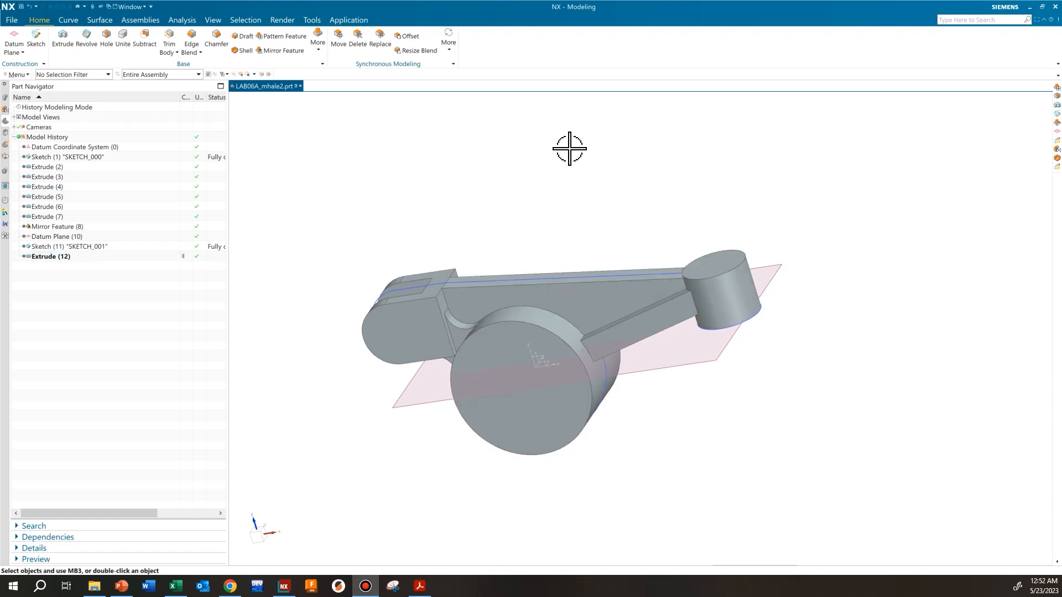
left_click(123, 42)
middle_click_drag(526, 187, 623, 164, "shift")
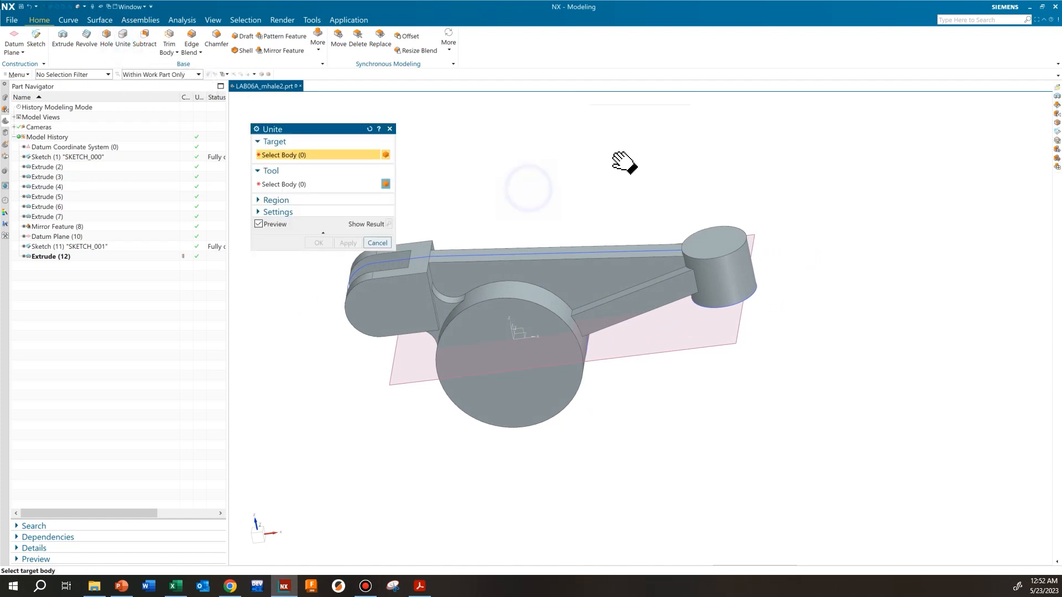
scroll(506, 221, "up", 1)
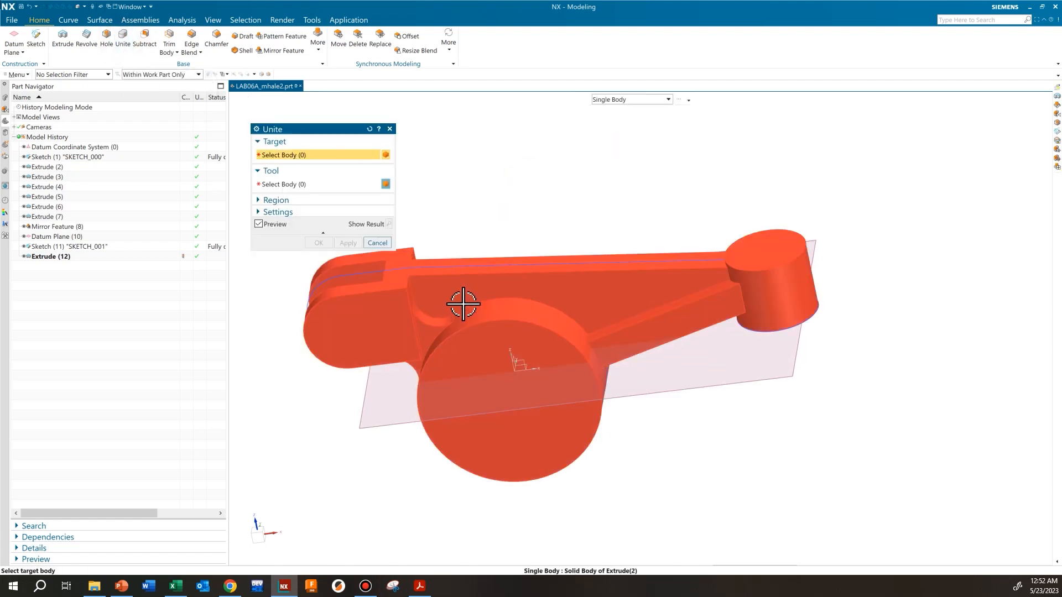
middle_click_drag(498, 301, 567, 278, "shift")
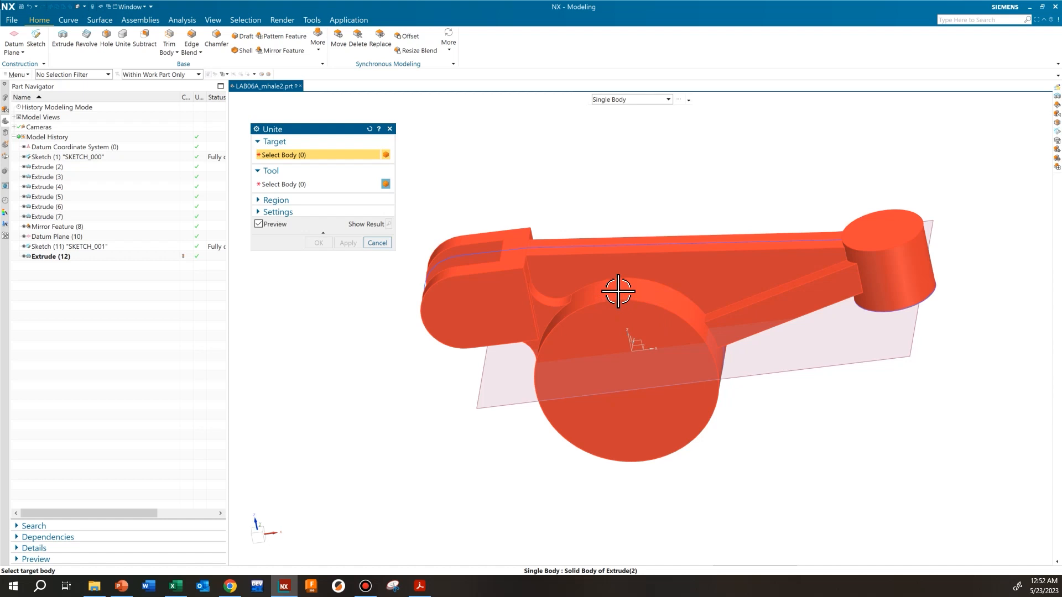
left_click(377, 243)
Set the end boss extrusion's Boolean to None and check with the Unite command whether the boss and arm are separate bodies.
left_click(63, 256)
right_click(64, 257)
left_click(98, 294)
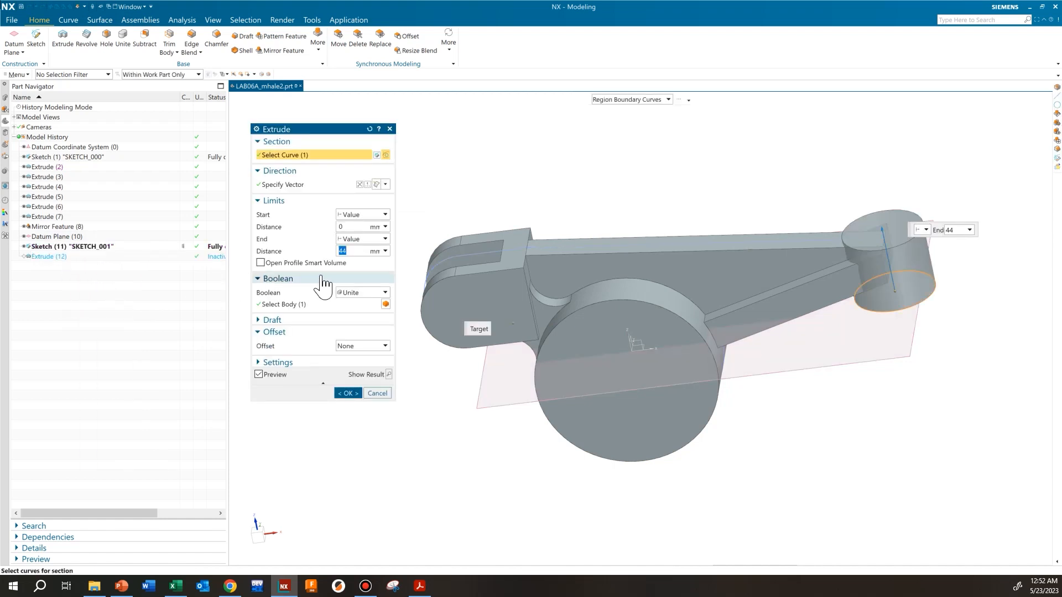
left_click(359, 292)
left_click(351, 303)
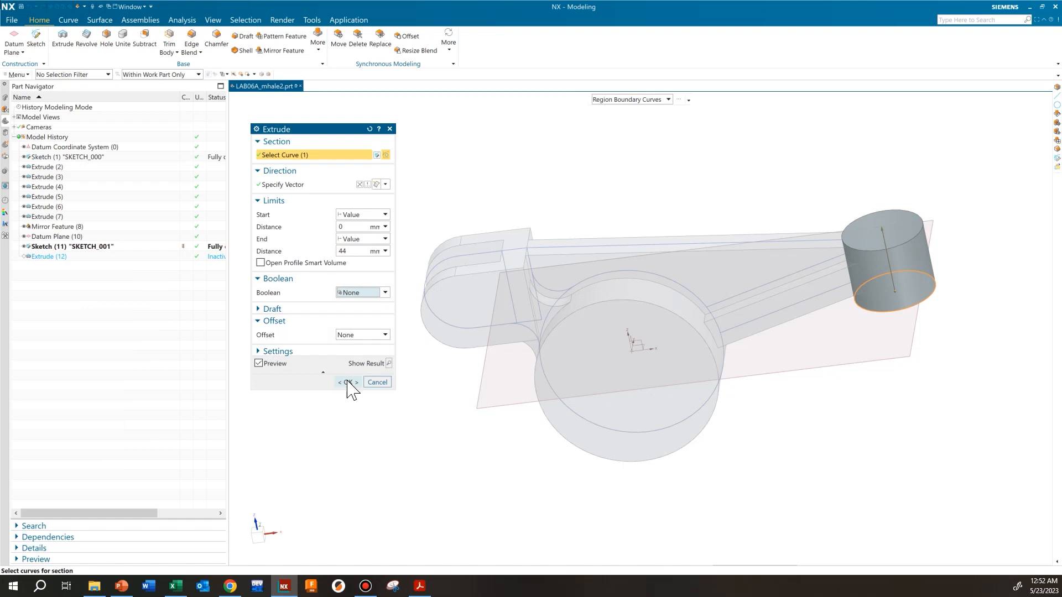
left_click(348, 393)
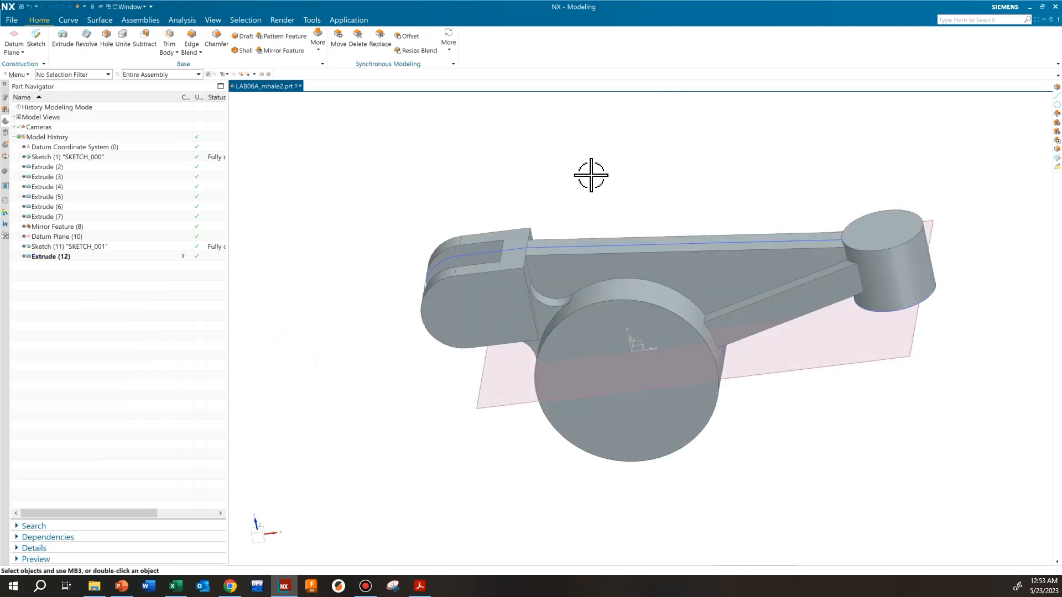
left_click(123, 40)
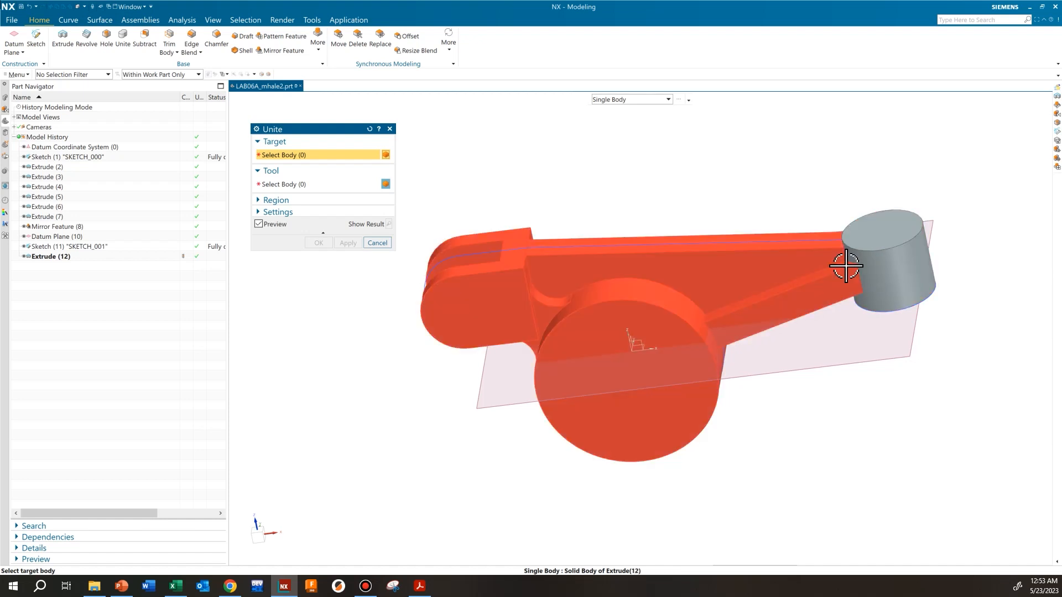
left_click(376, 243)
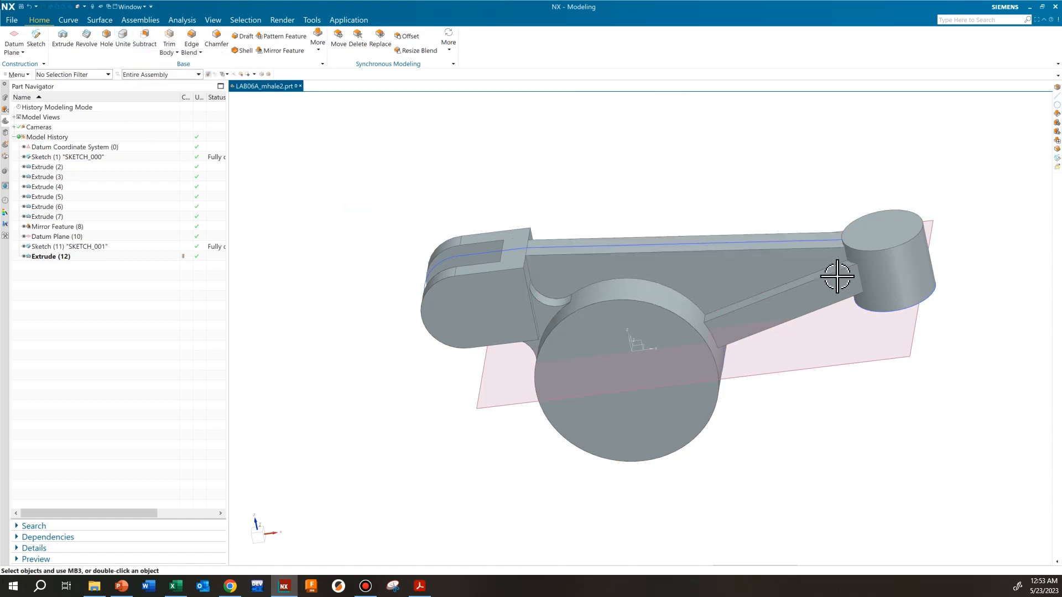
right_click(69, 257)
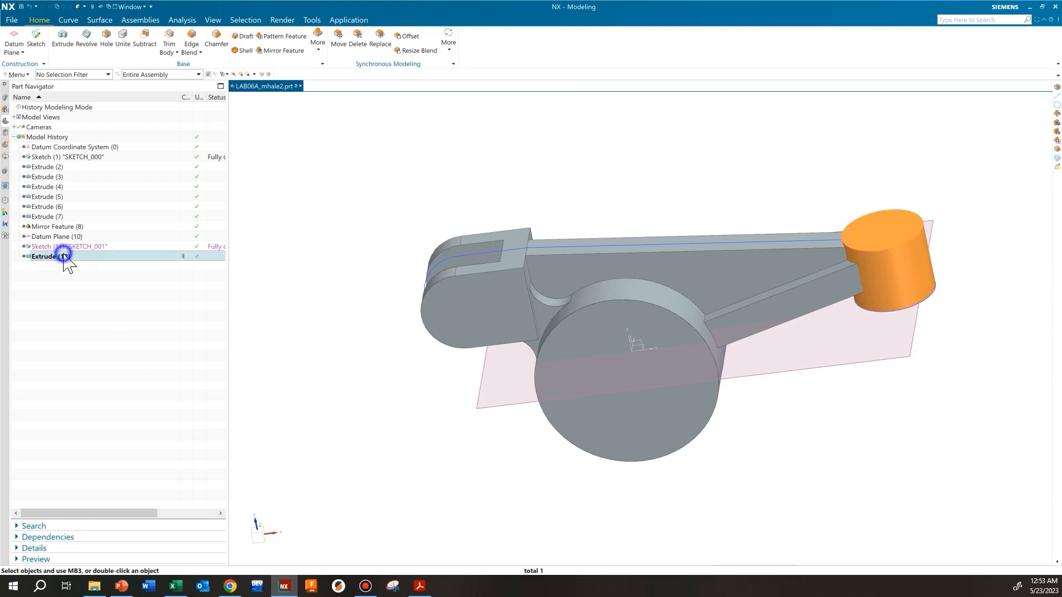
left_click(100, 301)
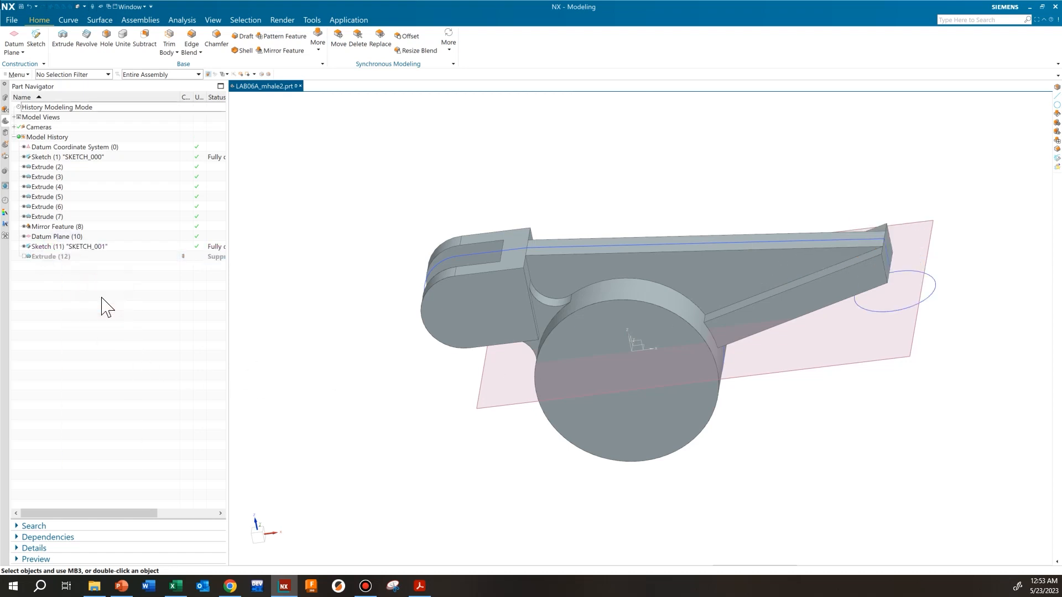
key("ctrl+z")
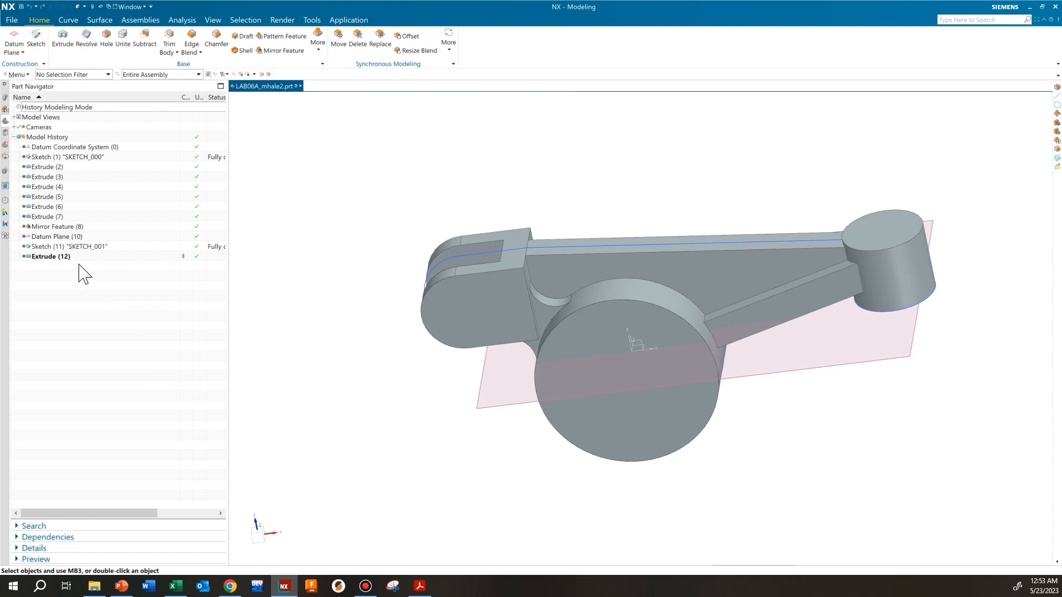
Edit the end boss extrusion and set its Boolean to Unite with the rocker arm body.
right_click(76, 257)
left_click(94, 290)
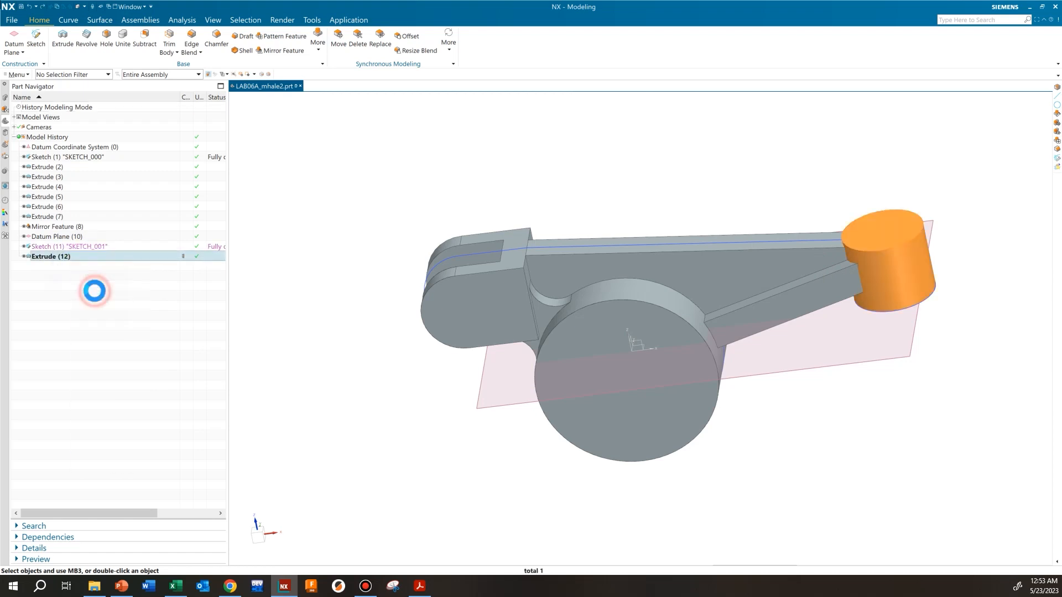
left_click(356, 293)
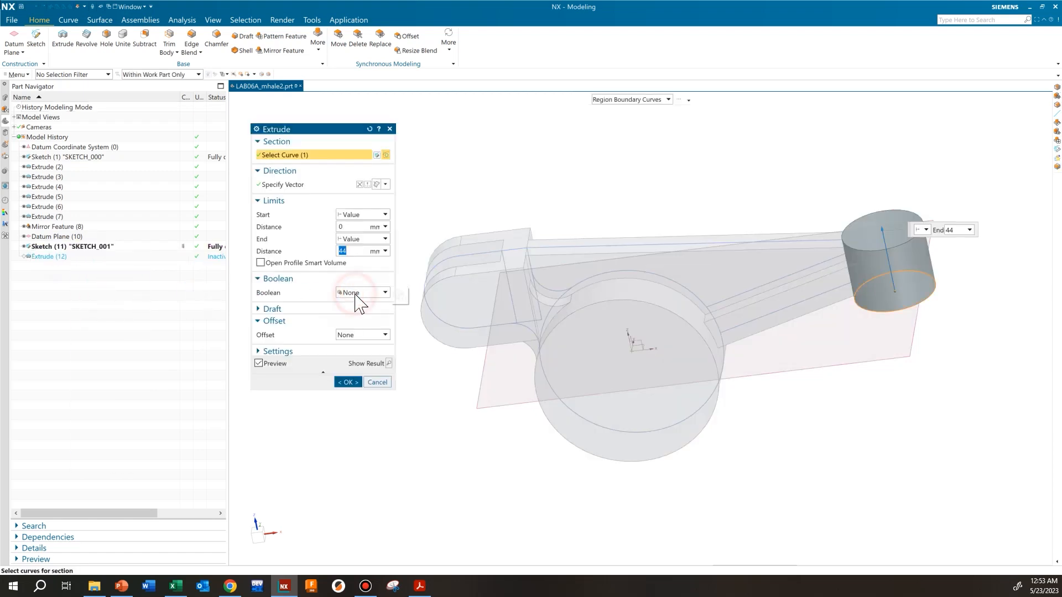
left_click(350, 314)
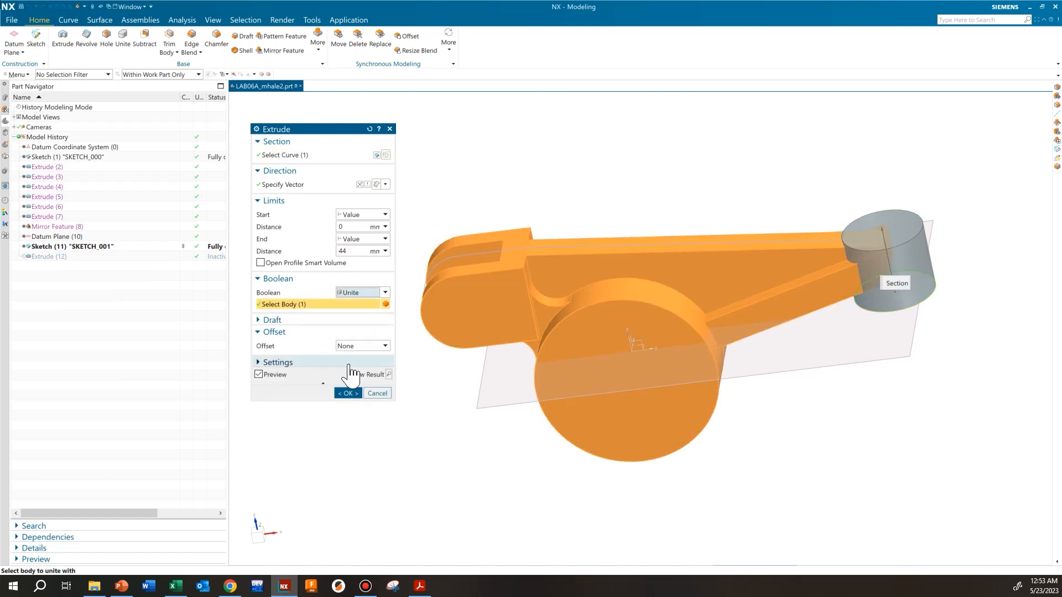
left_click(352, 393)
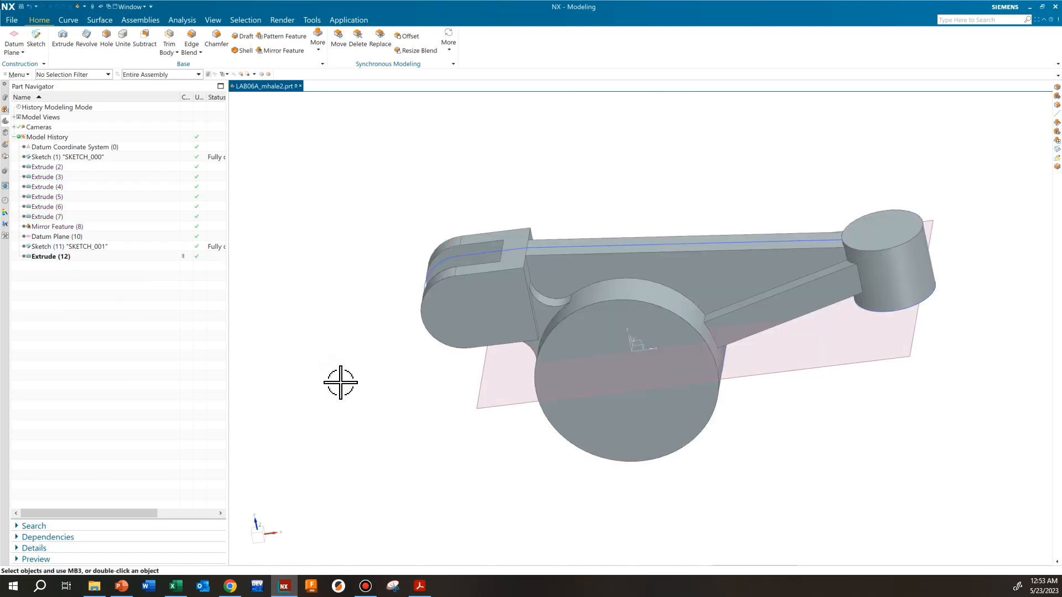
Consult the PDF drawing in Acrobat, return to NX and cut a 76 mm simple hole concentric with the large hub, with depth limit Through Body.
middle_click_drag(709, 273, 618, 260)
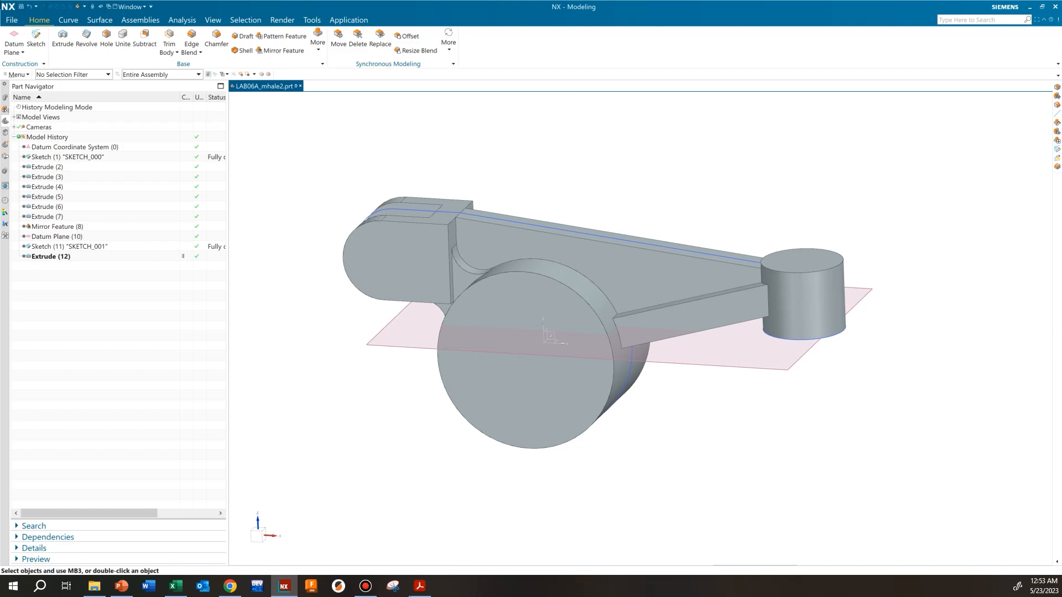
left_click(420, 586)
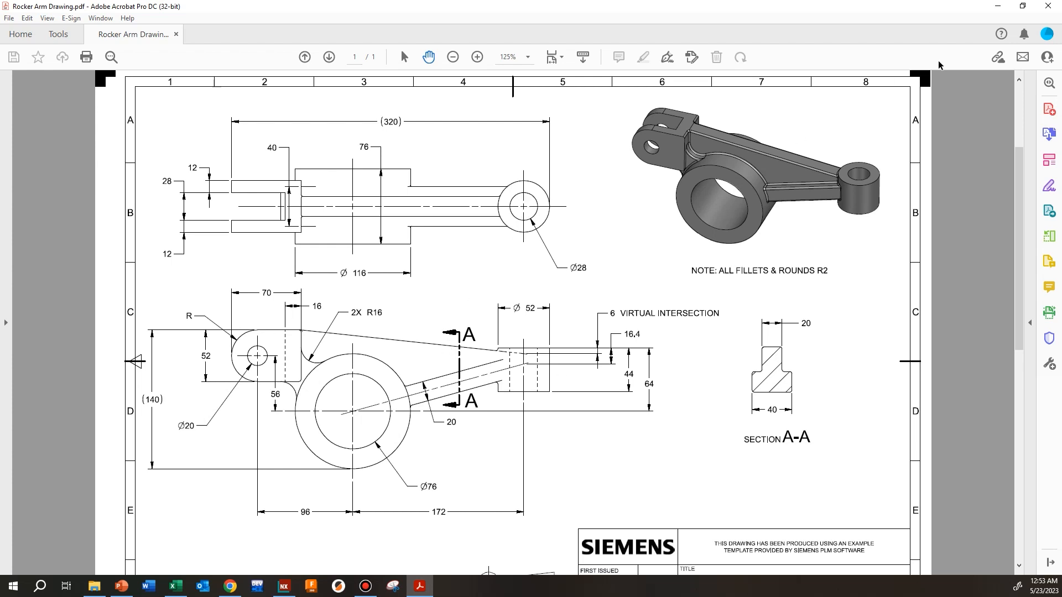
left_click(998, 7)
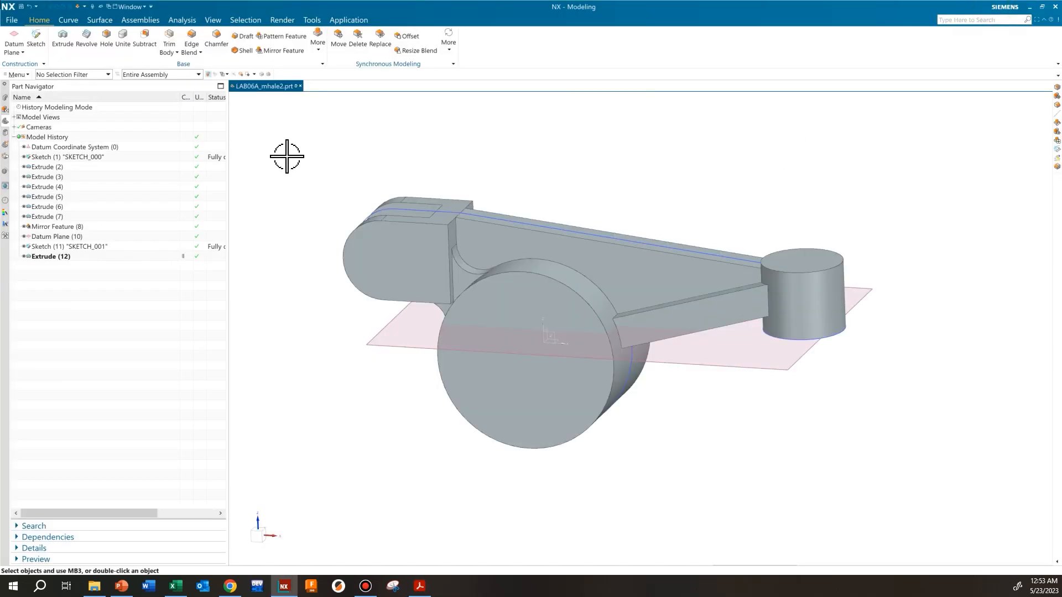
left_click(106, 37)
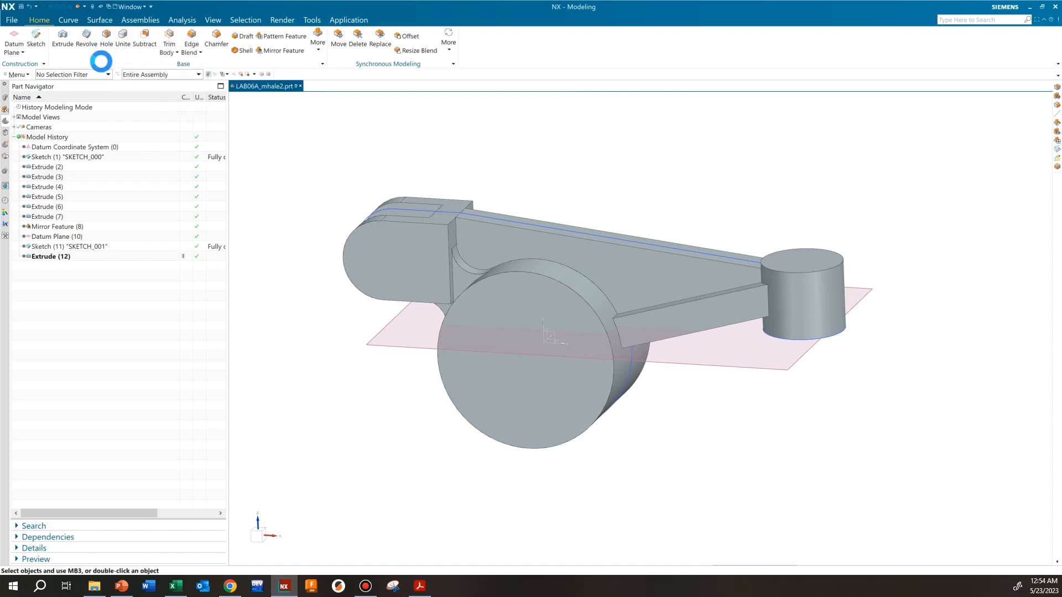
type("76")
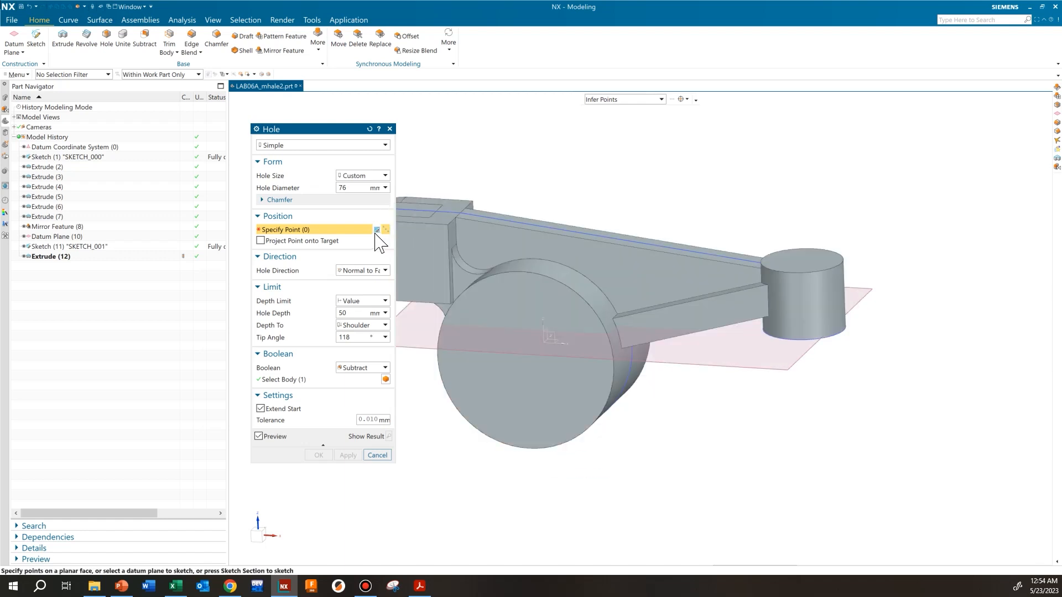
middle_click_drag(658, 313, 636, 216)
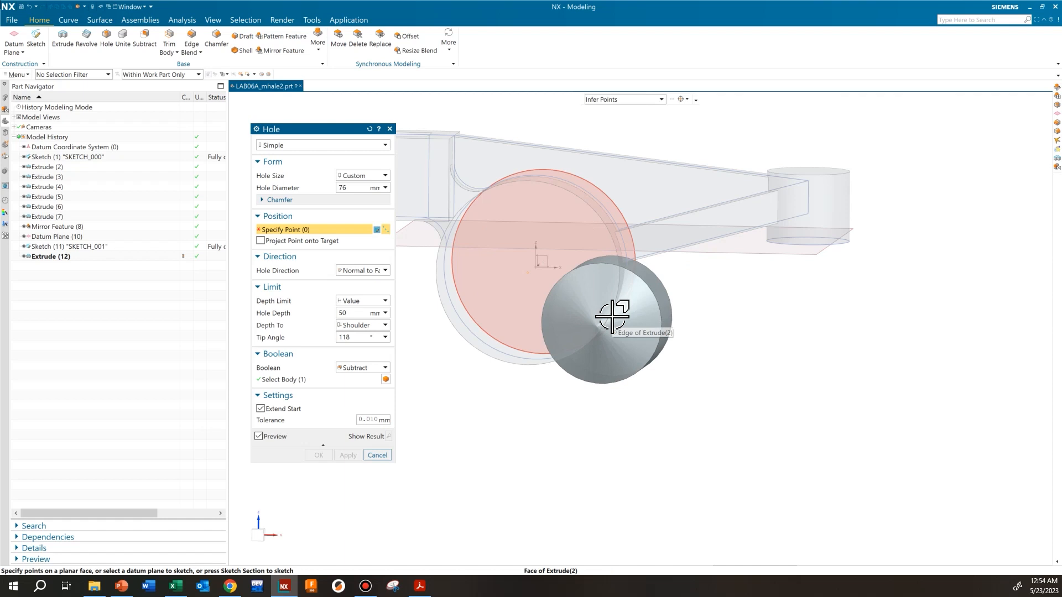
left_click(610, 314)
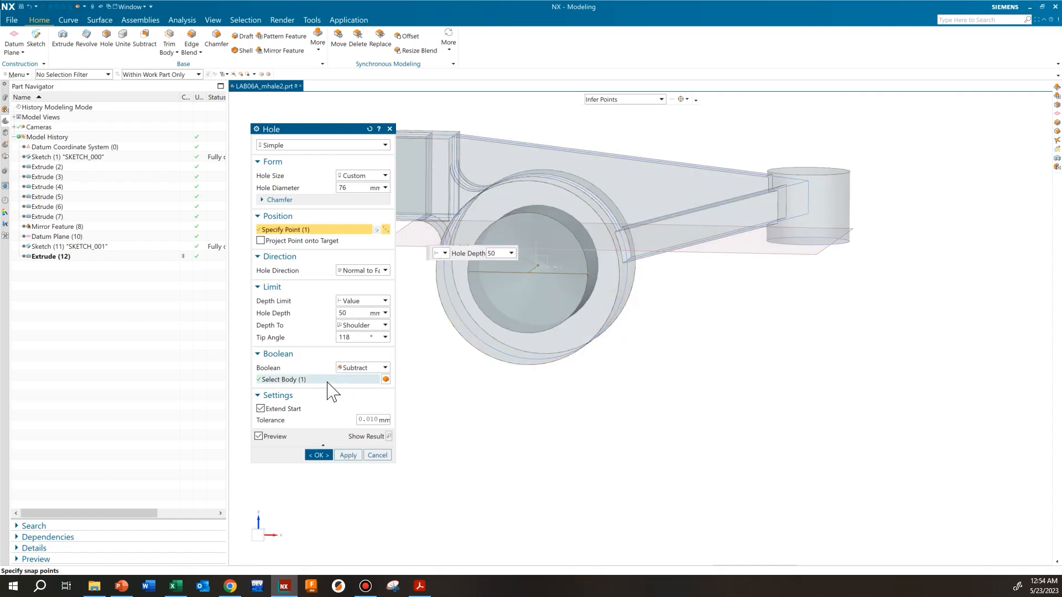
left_click(385, 301)
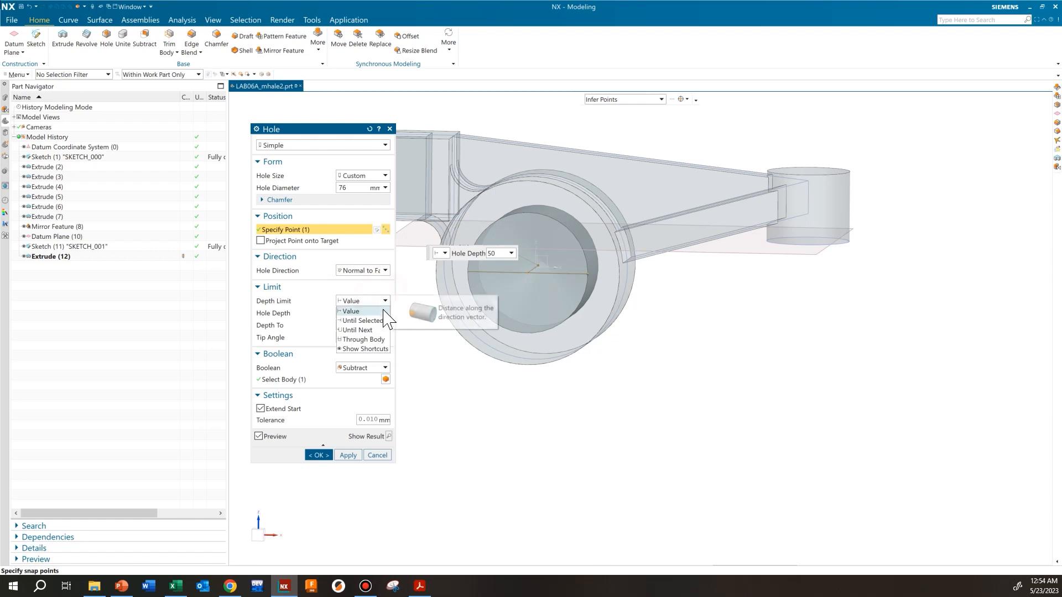
left_click(384, 340)
mouse_move(579, 380)
middle_mouse_down()
mouse_move(592, 387)
mouse_move(564, 391)
middle_mouse_up()
left_click(348, 419)
Cut a 20 mm simple hole centred on the fork's rounded end, passing through both fork arms with depth limit Through Body.
scroll(598, 295, "up", 5)
middle_click_drag(597, 300, 627, 397)
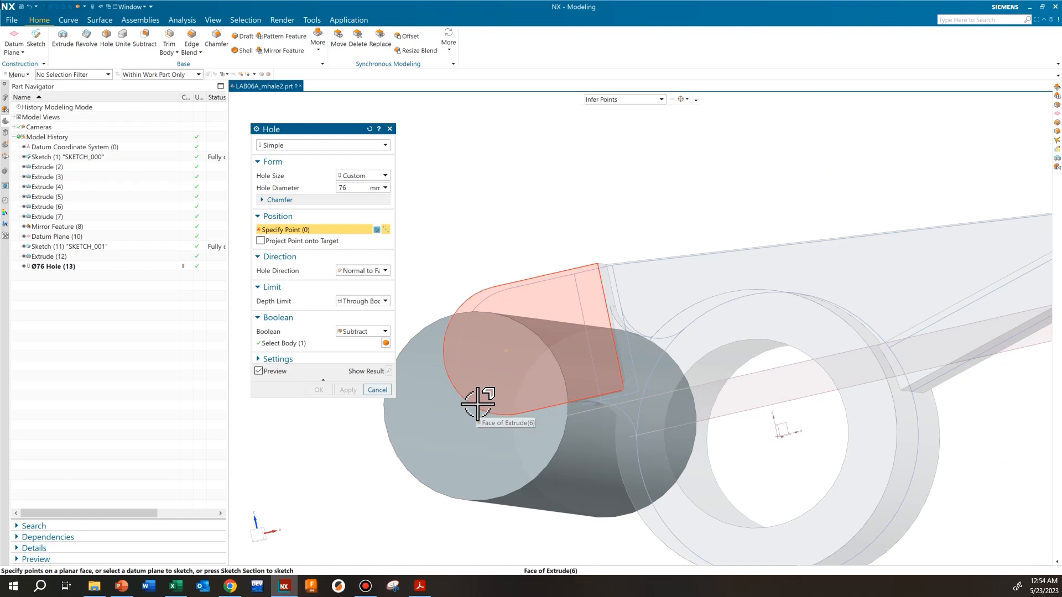
middle_click_drag(477, 404, 599, 319)
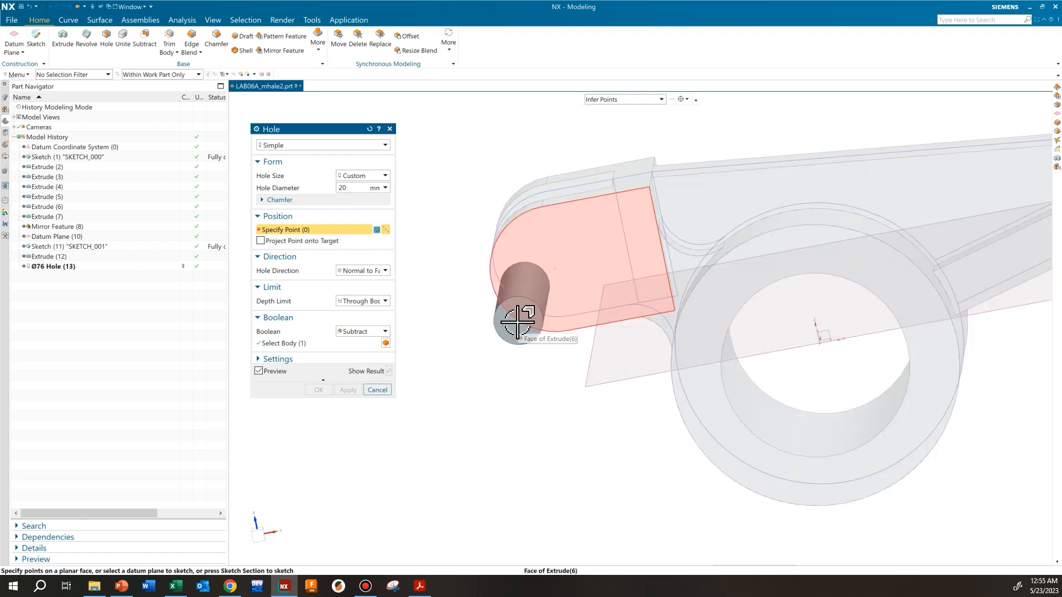
left_click(517, 321)
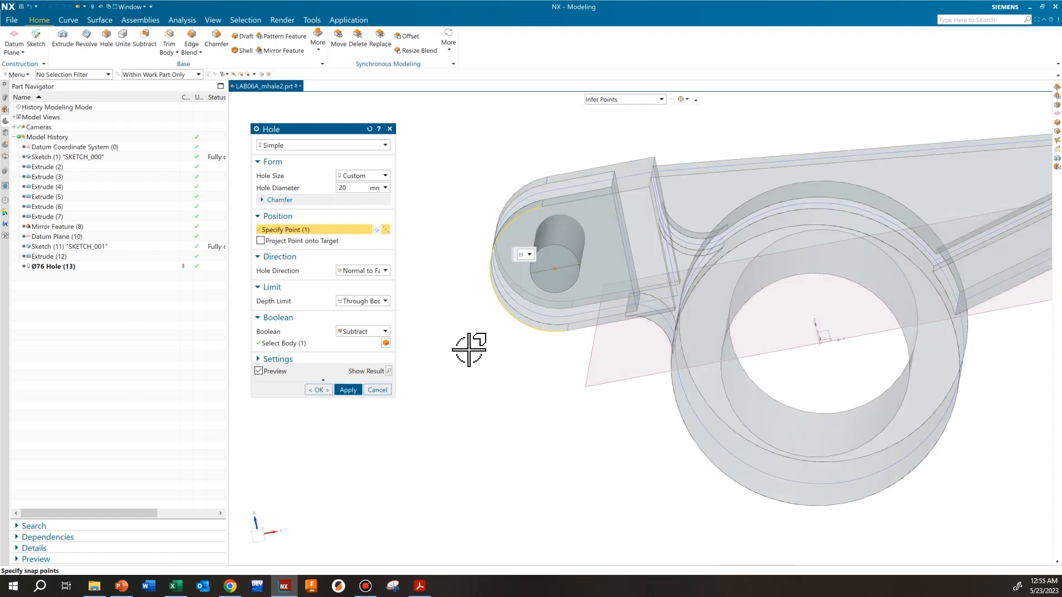
middle_click_drag(516, 405, 482, 303)
middle_click_drag(724, 449, 675, 403)
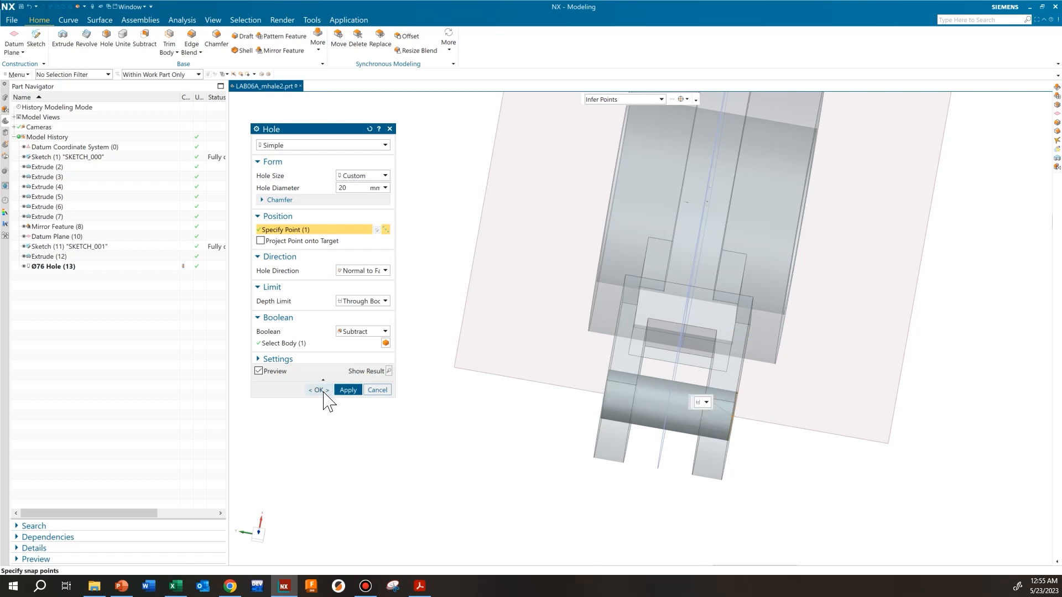
left_click(347, 390)
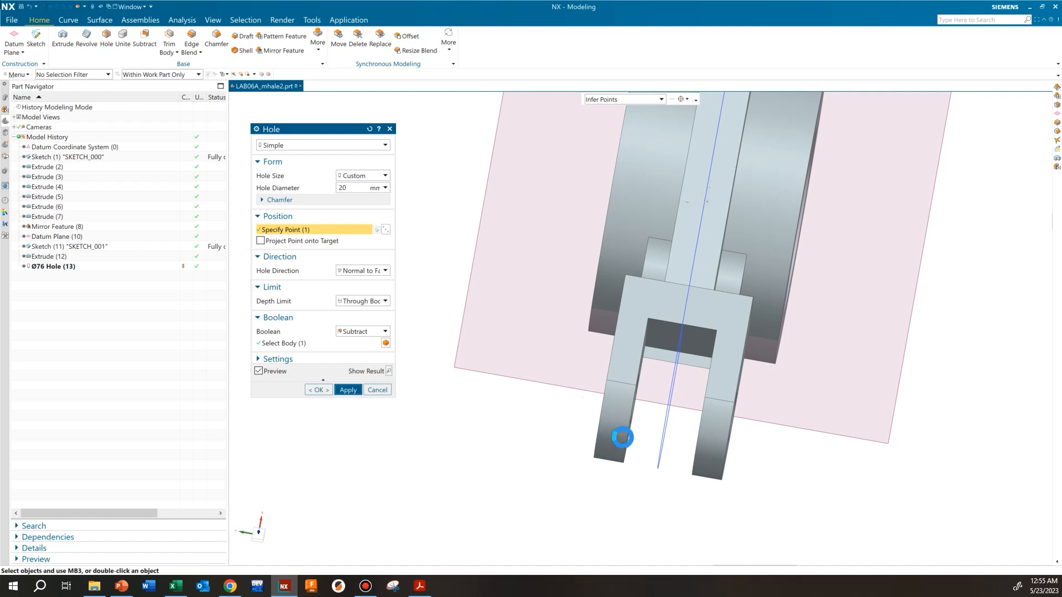
Cut a 28 mm simple hole at the centre of the end boss's circular edge, with depth limit Through Body.
middle_click_drag(750, 453, 573, 452)
middle_click_drag(806, 301, 642, 319, "shift")
mouse_move(643, 319)
middle_mouse_down()
mouse_move(633, 315)
mouse_move(635, 332)
middle_mouse_up()
scroll(635, 332, "up", 4)
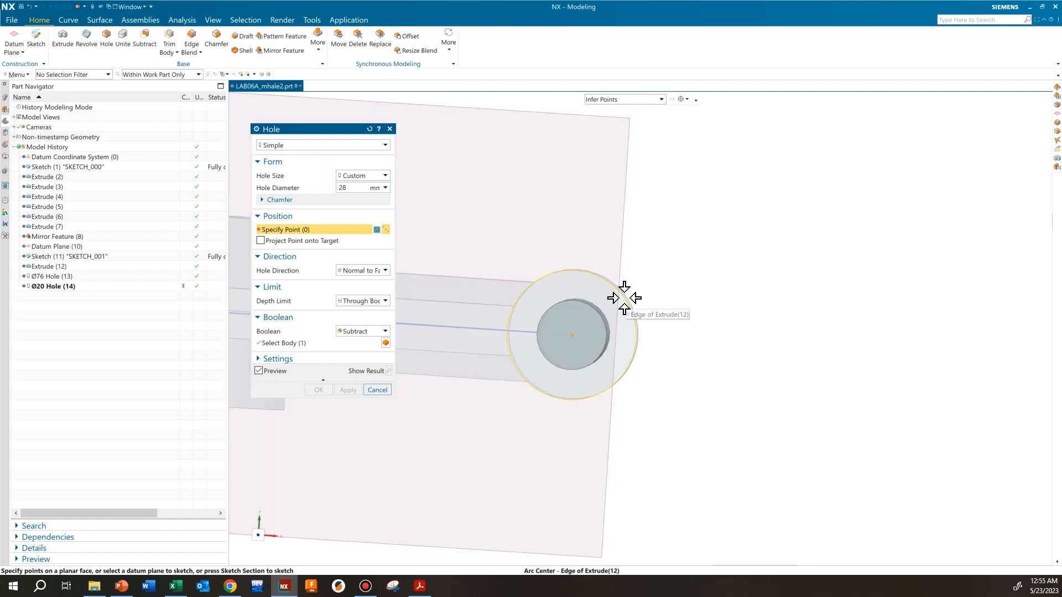
left_click(624, 298)
middle_click_drag(693, 311, 592, 232)
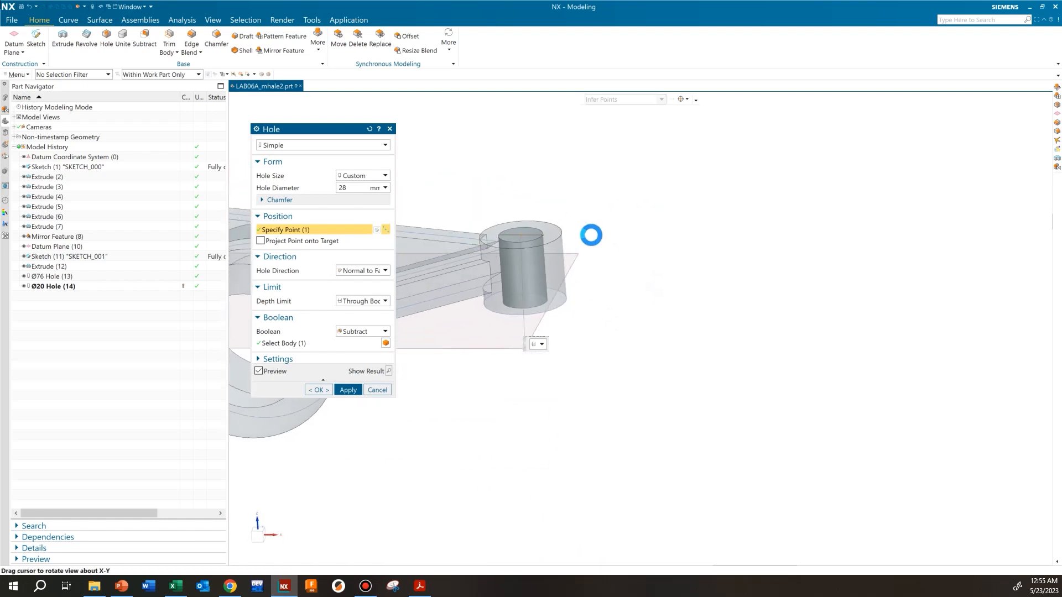
left_click(331, 390)
Review the rocker arm with its three holes against the PDF drawing and examine the hub and lower arm up close in NX.
scroll(596, 397, "down", 3)
middle_click_drag(577, 406, 601, 402)
middle_click_drag(477, 404, 550, 408, "shift")
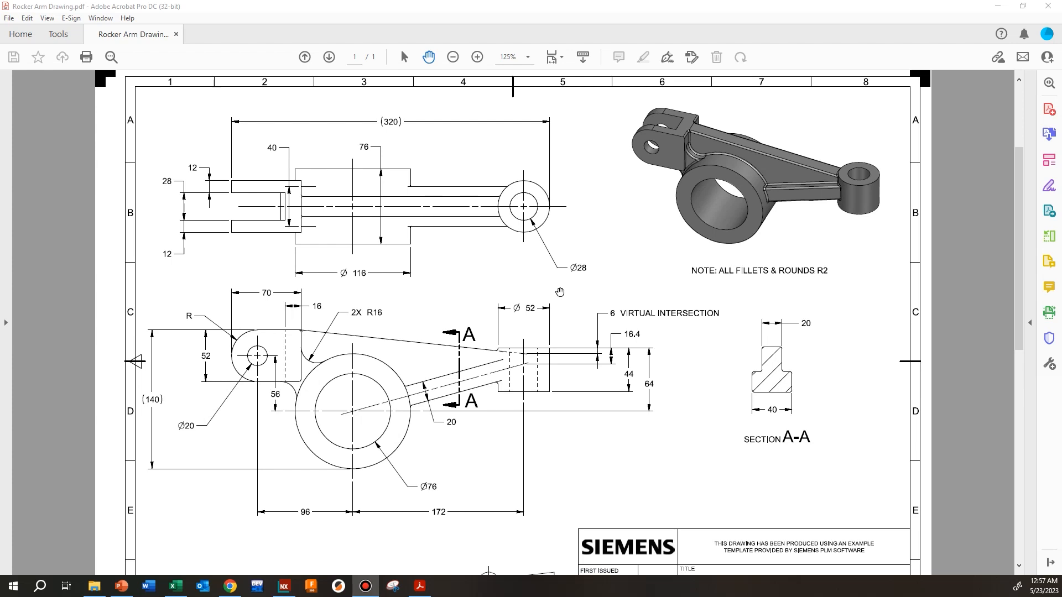
scroll(730, 178, "down", 1)
scroll(730, 178, "up", 1)
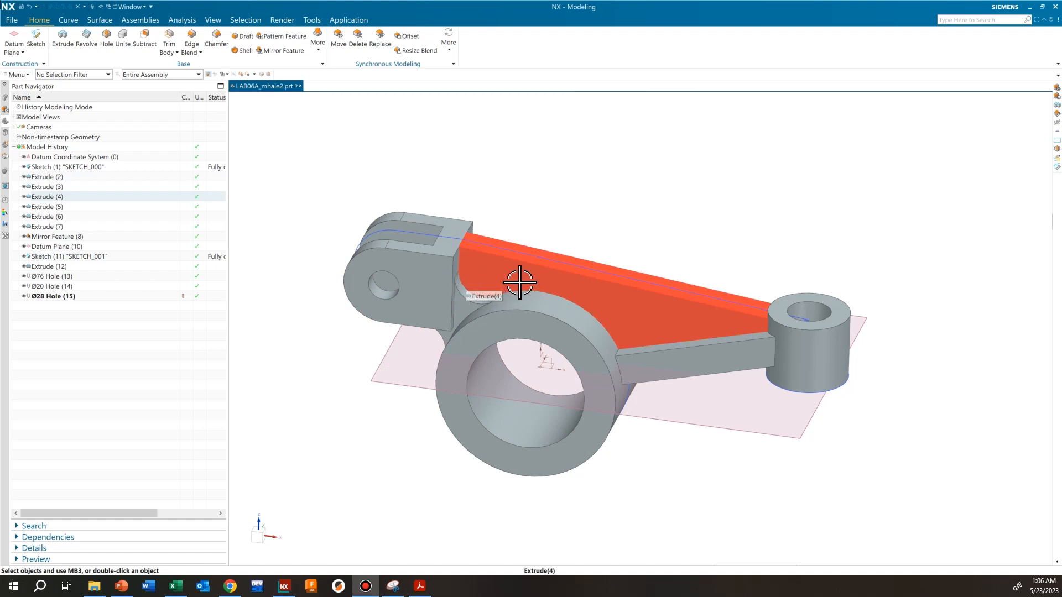
scroll(637, 370, "up", 5)
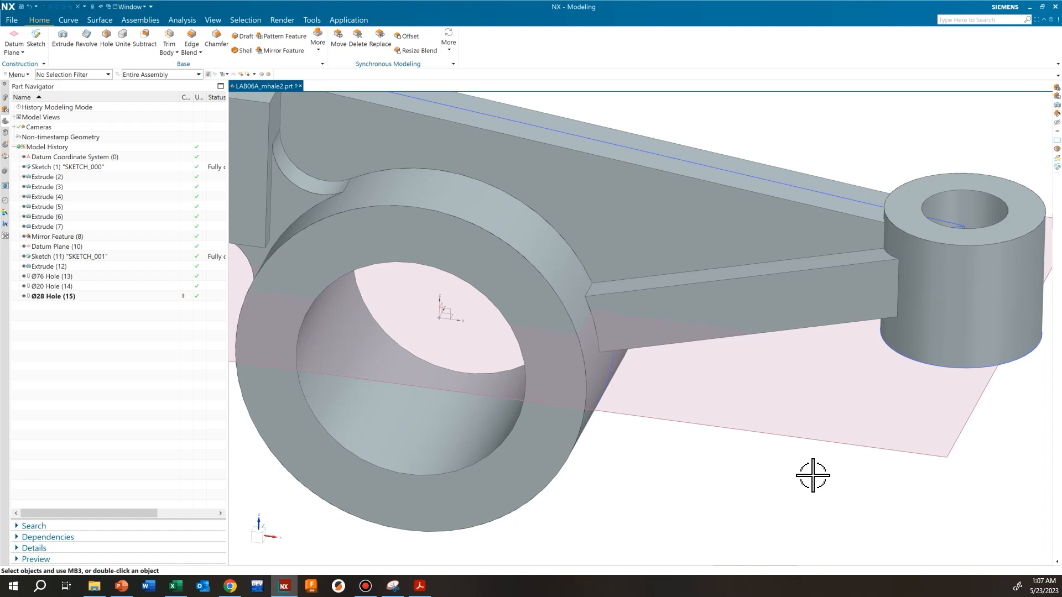
Begin a circular edge blend with 2 mm radius on the hub's arc against the web and the edges where the lower arm meets the hub.
middle_click_drag(812, 475, 334, 247)
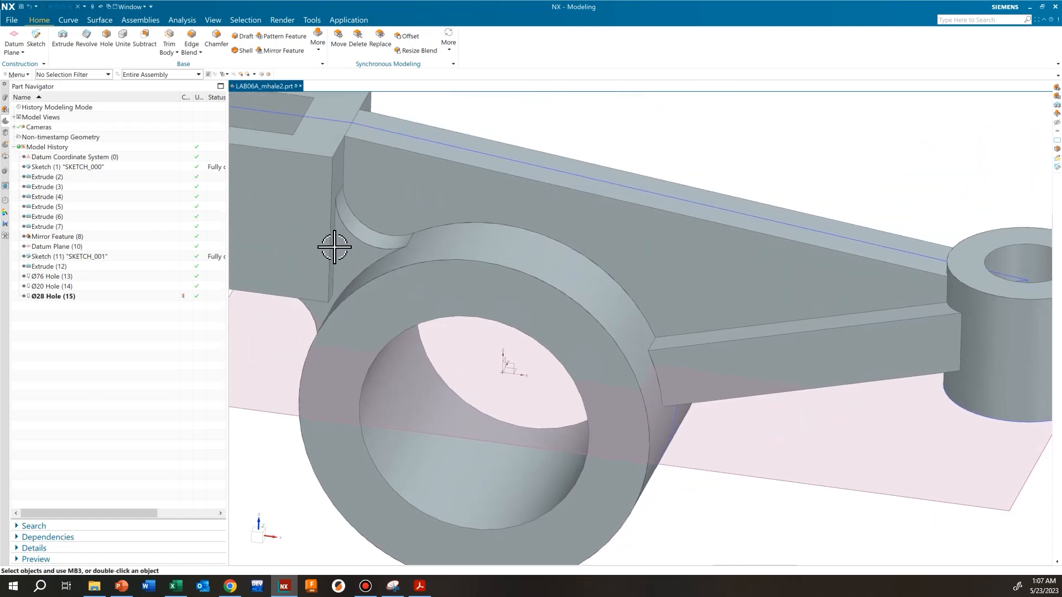
left_click(191, 38)
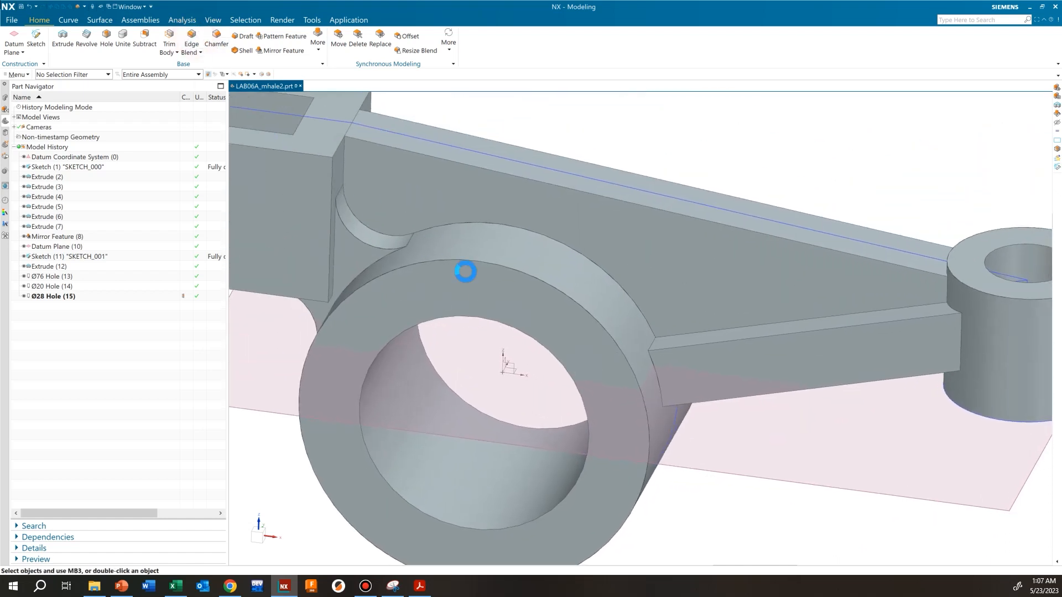
left_click(554, 237)
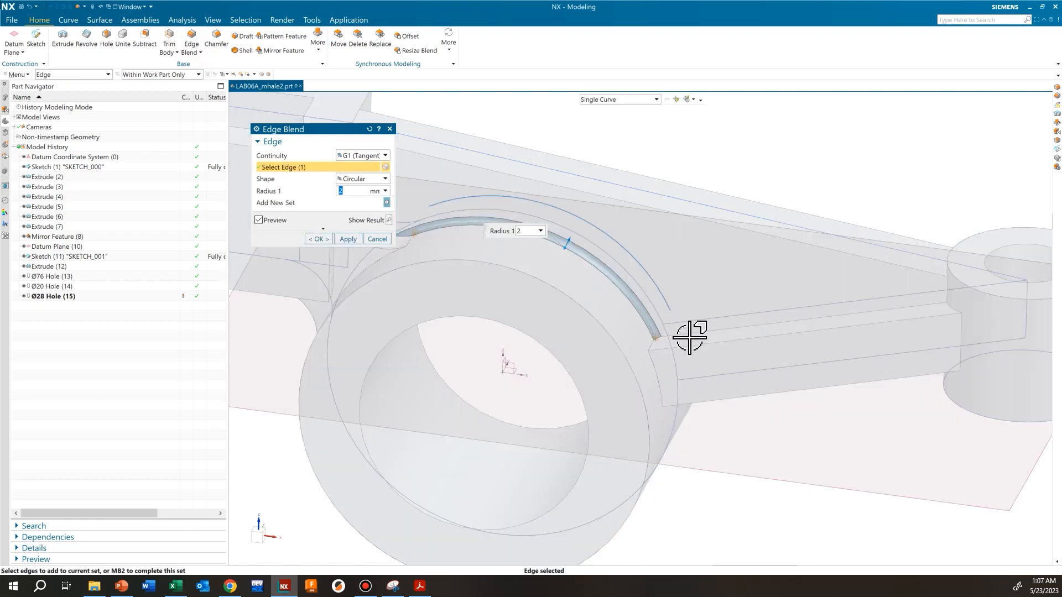
scroll(616, 331, "up", 5)
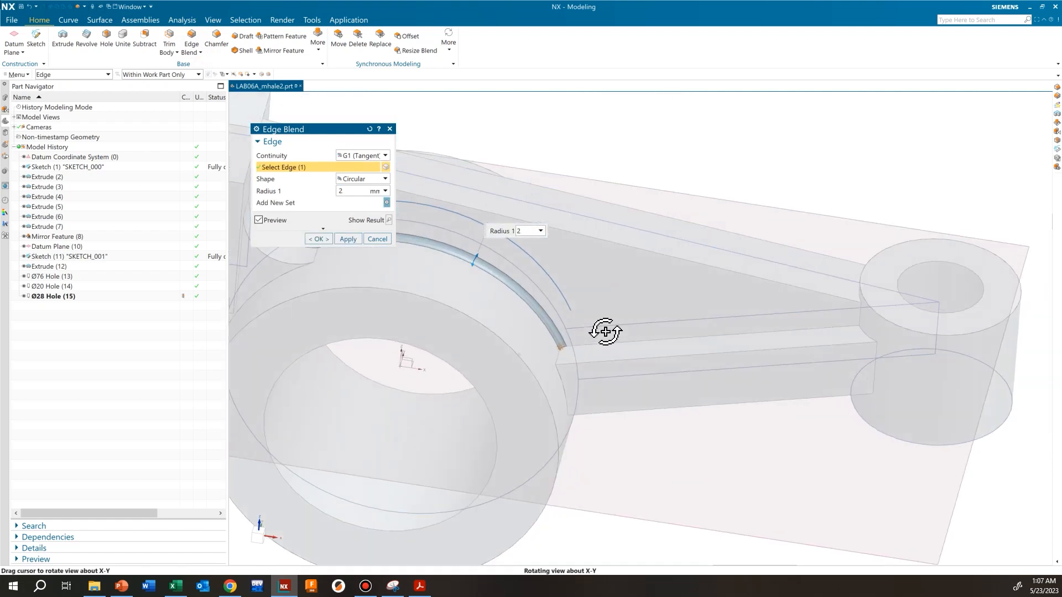
scroll(598, 365, "up", 2)
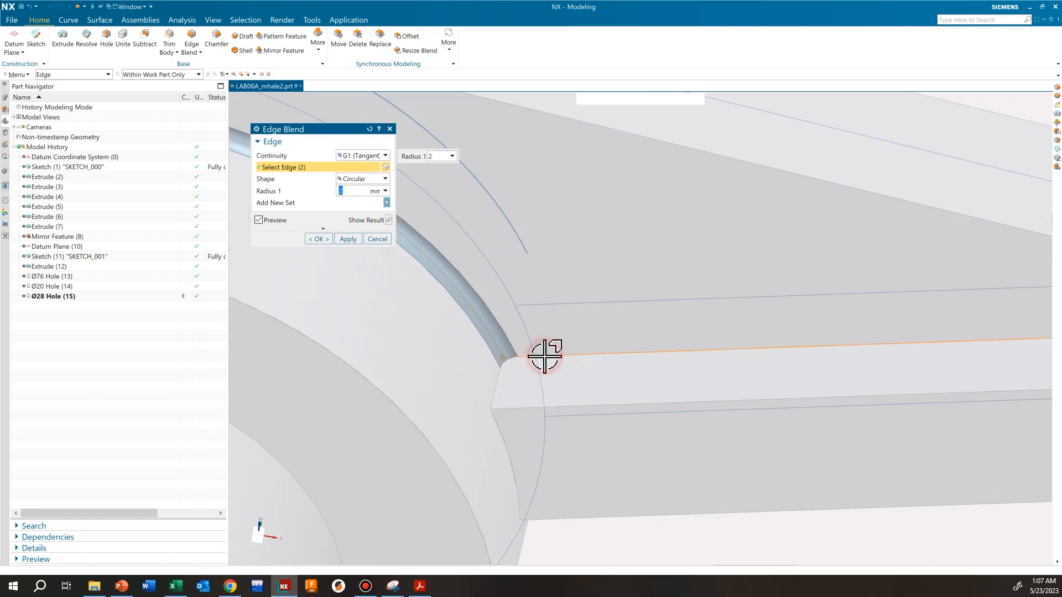
left_click(545, 354)
left_click(499, 383)
left_click(513, 437)
scroll(517, 439, "down", 3)
left_click(480, 346)
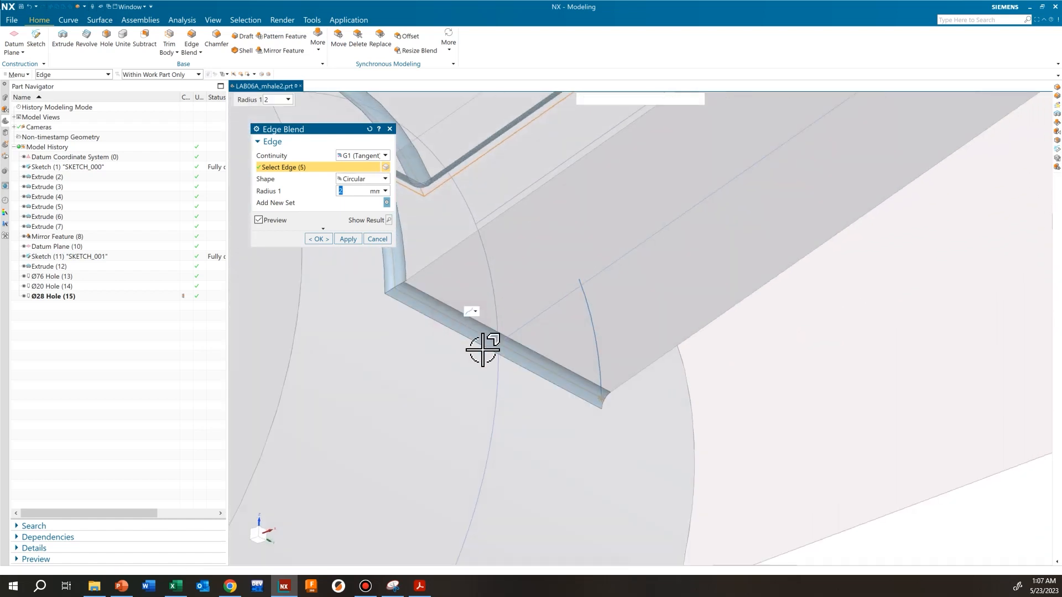
Add the lower arm's long outer edges and its junction edges with the end boss to the 2 mm blend.
left_click(470, 230)
scroll(574, 266, "down", 2)
middle_click_drag(573, 266, 630, 324)
scroll(625, 190, "up", 5)
left_click(621, 191)
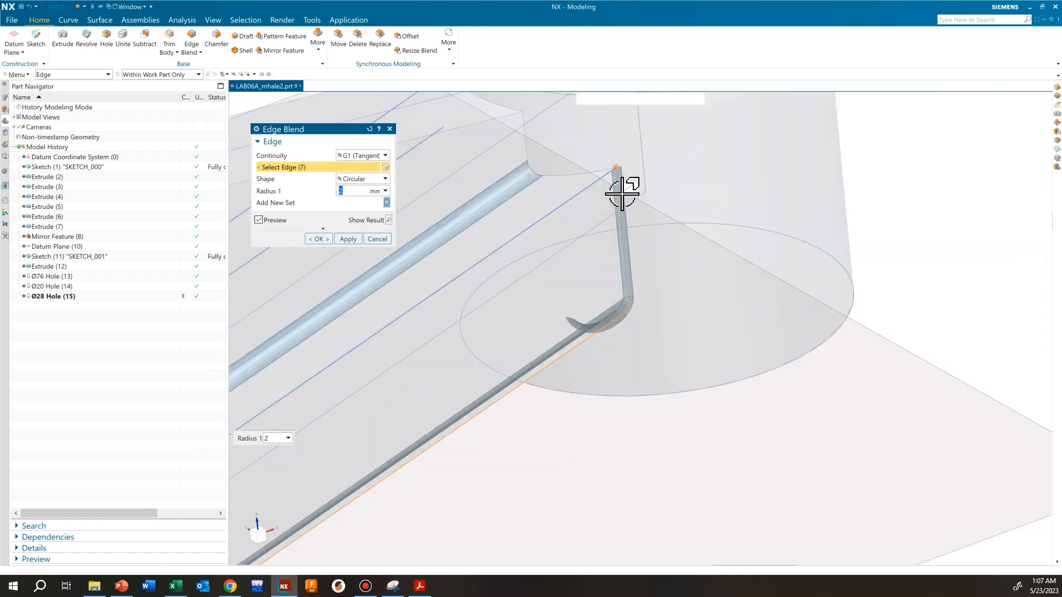
left_click(602, 172)
left_click(550, 227)
Add the opposite side's hub arc, lower arm edges and arm-to-hub junction edges to the 2 mm blend.
scroll(479, 308, "down", 3)
middle_click_drag(479, 308, 520, 428)
scroll(550, 354, "up", 3)
left_click(623, 303)
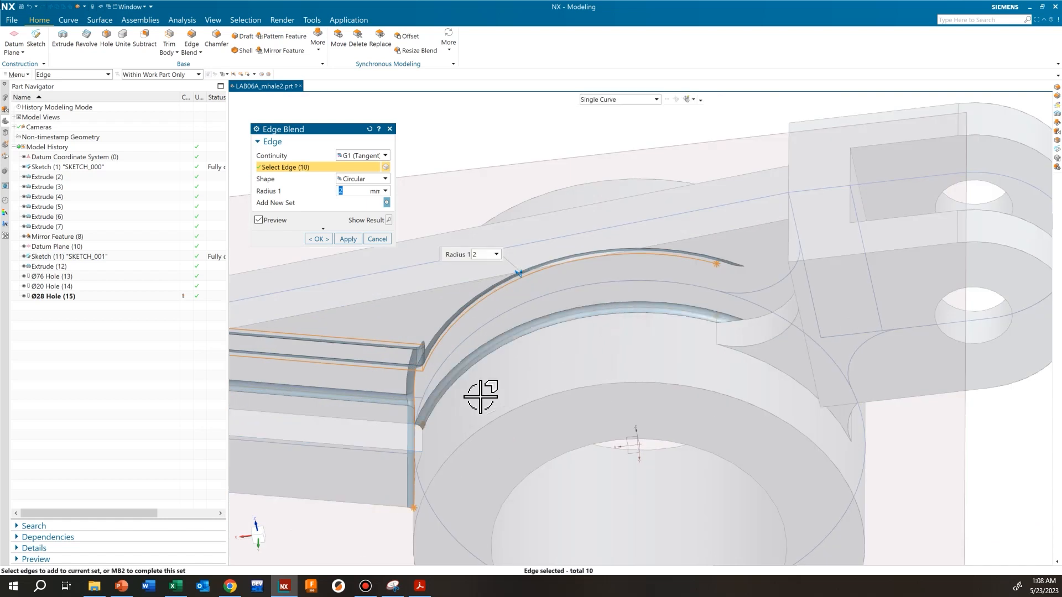
left_click(389, 423)
left_click(417, 434)
left_click(422, 441)
middle_click_drag(472, 443, 414, 422)
left_click(383, 480)
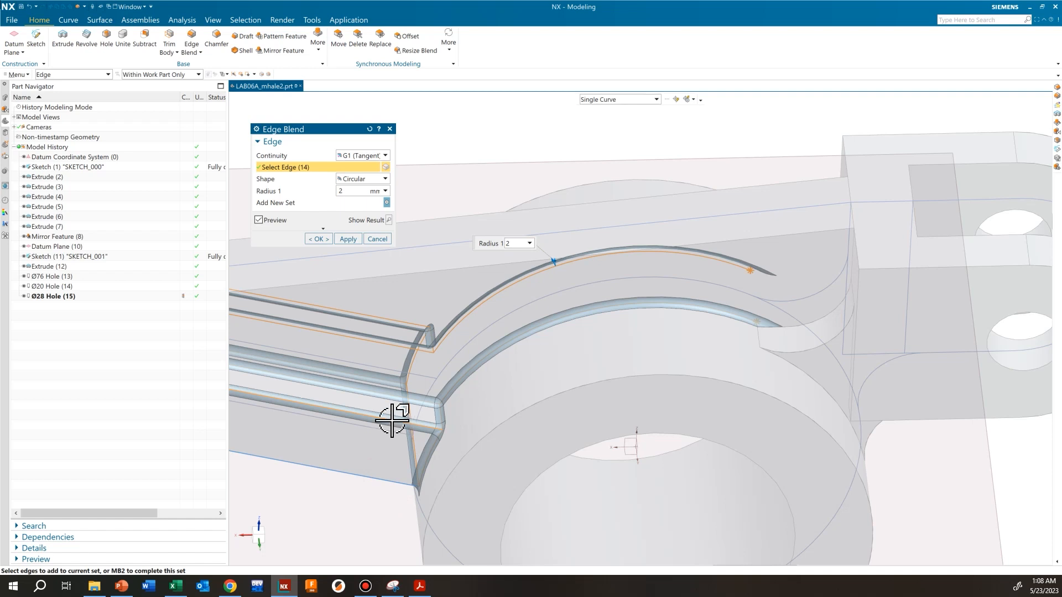
Add the opposite lower arm's edges near the end boss and complete the 2 mm edge blend.
scroll(669, 407, "up", 3)
scroll(669, 407, "up", 5)
left_click(757, 402)
scroll(685, 346, "down", 10)
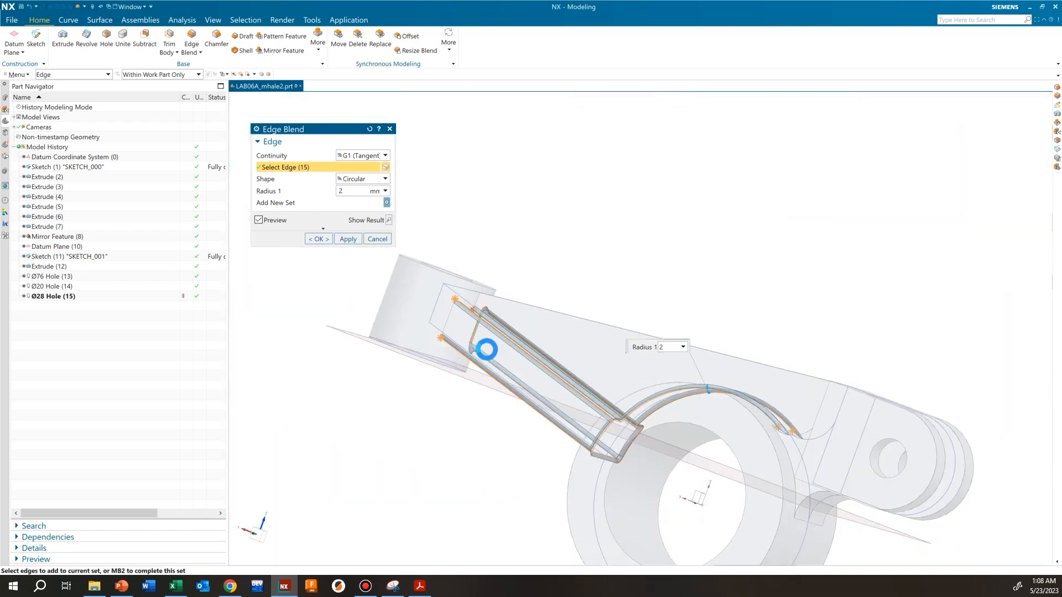
scroll(486, 350, "up", 8)
left_click(575, 256)
mouse_move(575, 256)
middle_mouse_down()
mouse_move(621, 329)
mouse_move(564, 332)
mouse_move(586, 280)
mouse_move(822, 230)
mouse_move(526, 432)
middle_mouse_up()
left_click(319, 239)
Reopen the edge blend and include the missing lower arm edges at the end boss.
middle_click_drag(615, 361, 31, 323)
double_click(55, 306)
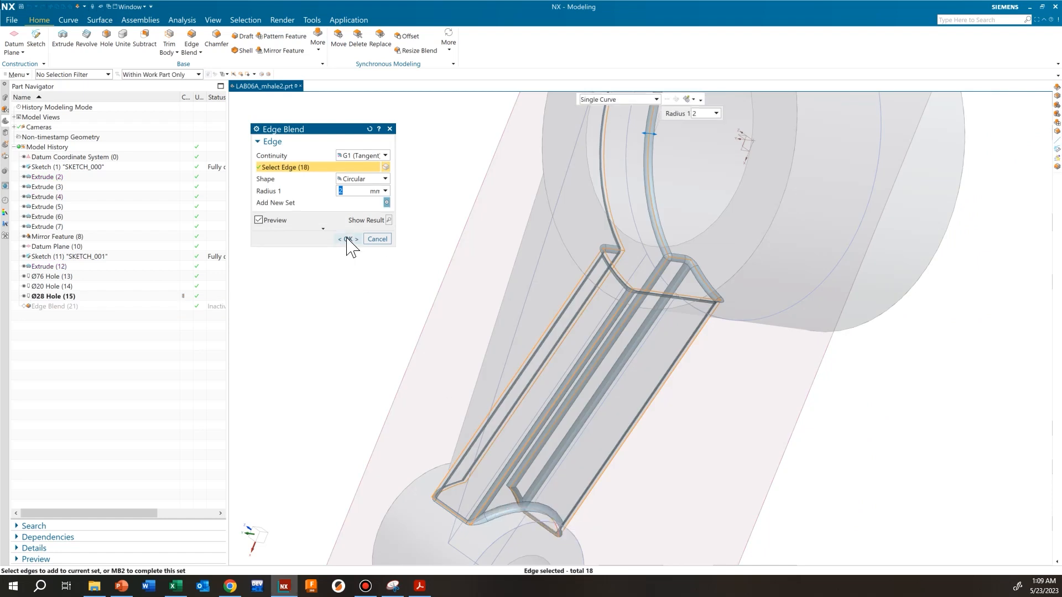
left_click(347, 238)
Extend the 2 mm edge blend to the main web's long top edges and their junction with the end boss.
middle_click_drag(569, 457, 548, 508)
double_click(66, 307)
middle_click_drag(433, 386, 237, 455)
left_click(341, 489)
middle_click_drag(514, 437, 386, 359)
scroll(281, 509, "up", 5)
scroll(471, 365, "down", 5)
scroll(491, 288, "up", 3)
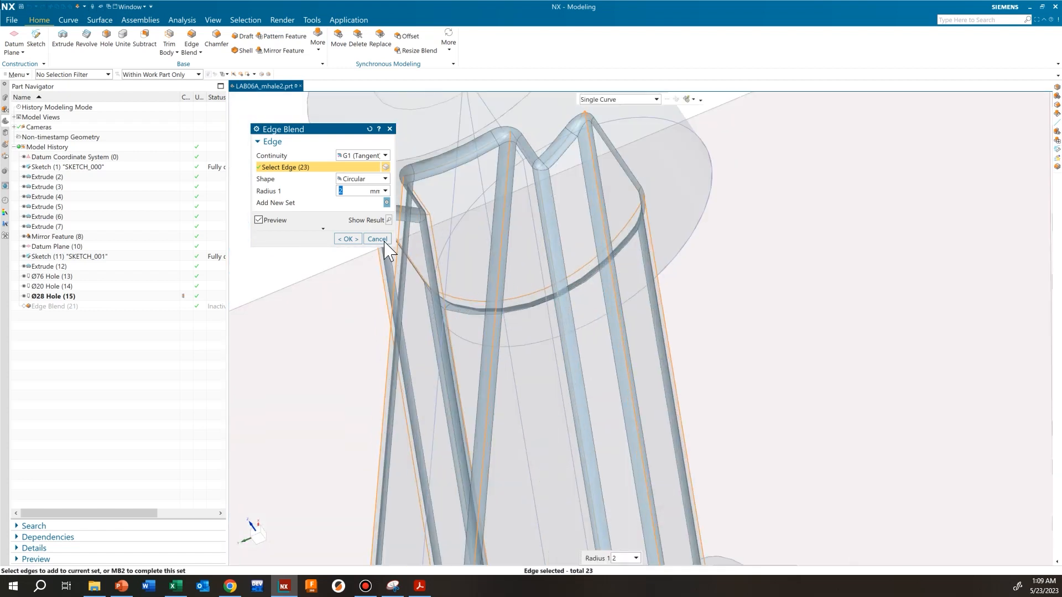
left_click(347, 238)
Reopen the existing edge blend for editing with the fork end of the web in view.
scroll(455, 298, "down", 5)
middle_click_drag(486, 351, 604, 265)
scroll(605, 266, "up", 4)
left_click(62, 305)
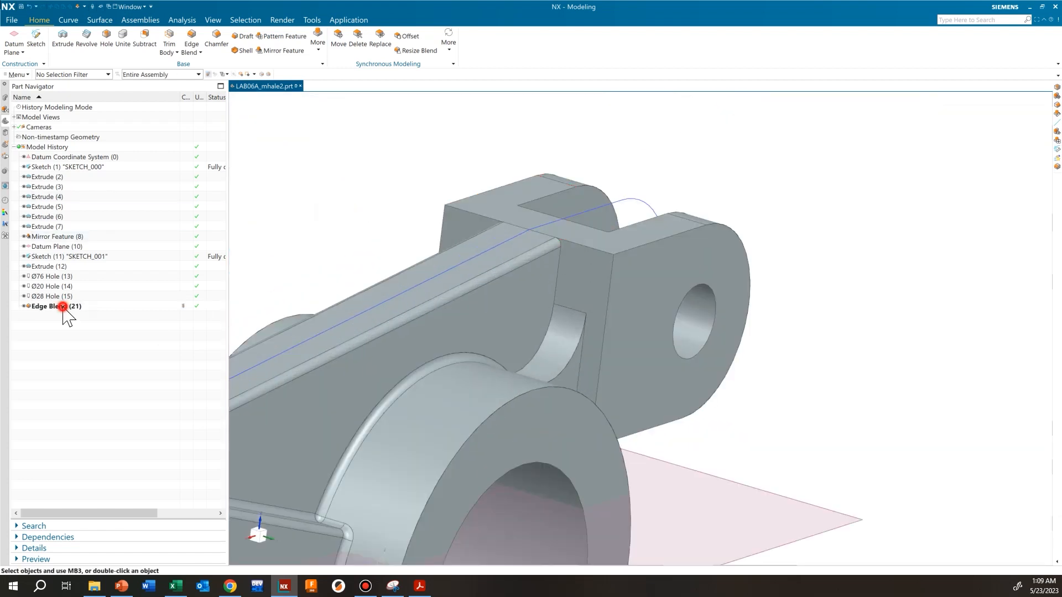
double_click(63, 306)
Try to blend the curved edges and the short cross edge of the concave transition between the hub and fork block.
left_click(537, 349)
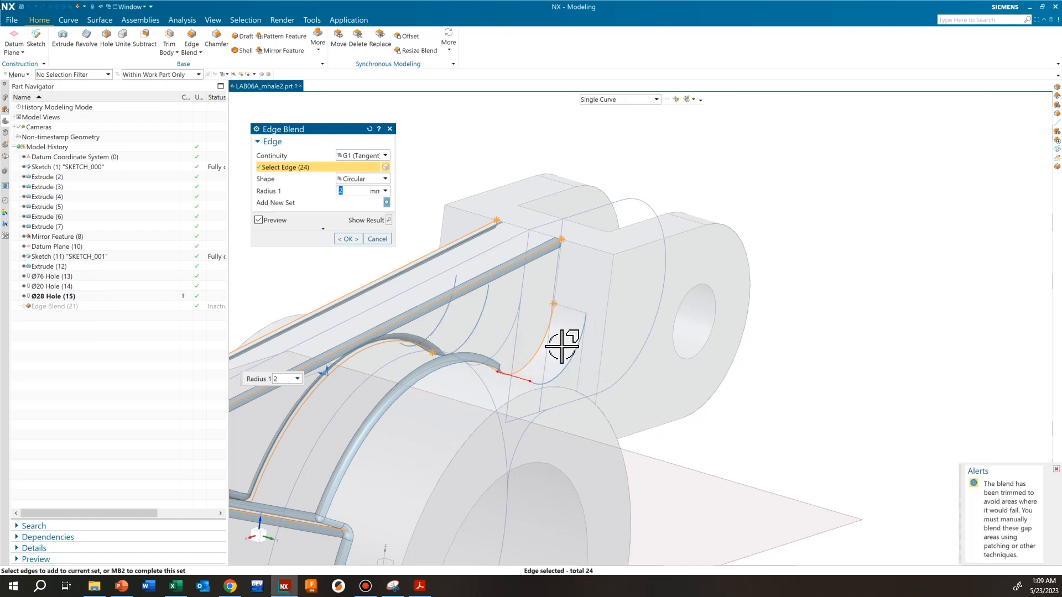
scroll(516, 330, "up", 6)
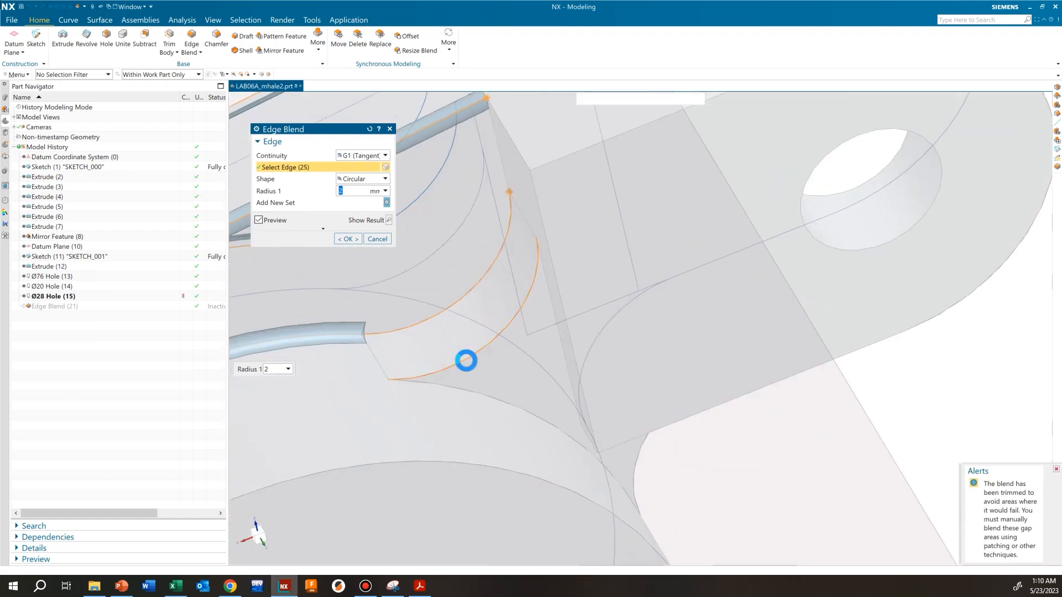
left_click(374, 356, "shift")
left_click(466, 357, "shift")
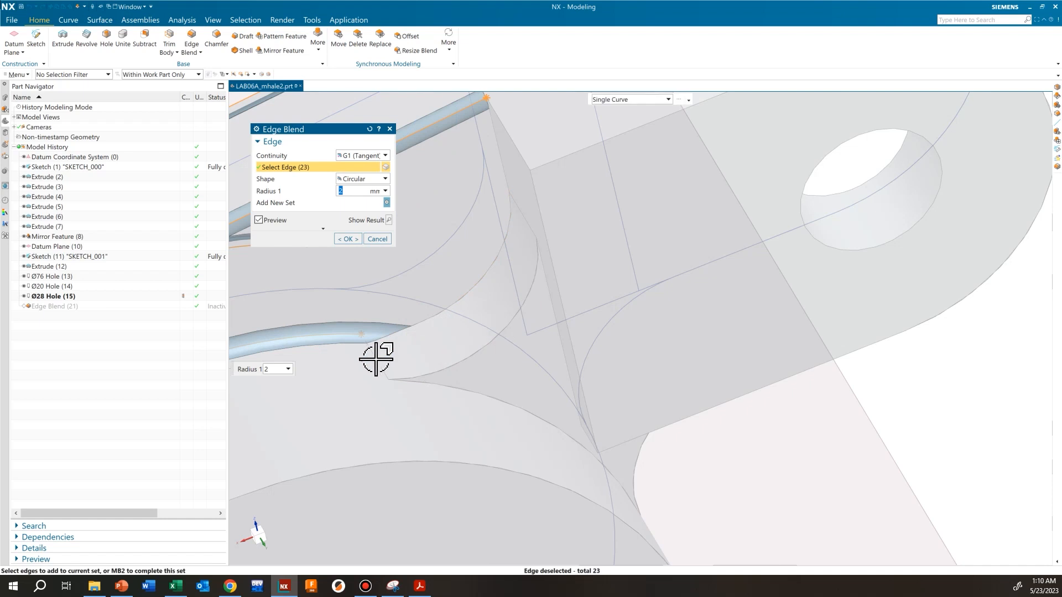
left_click(425, 323)
left_click(448, 307)
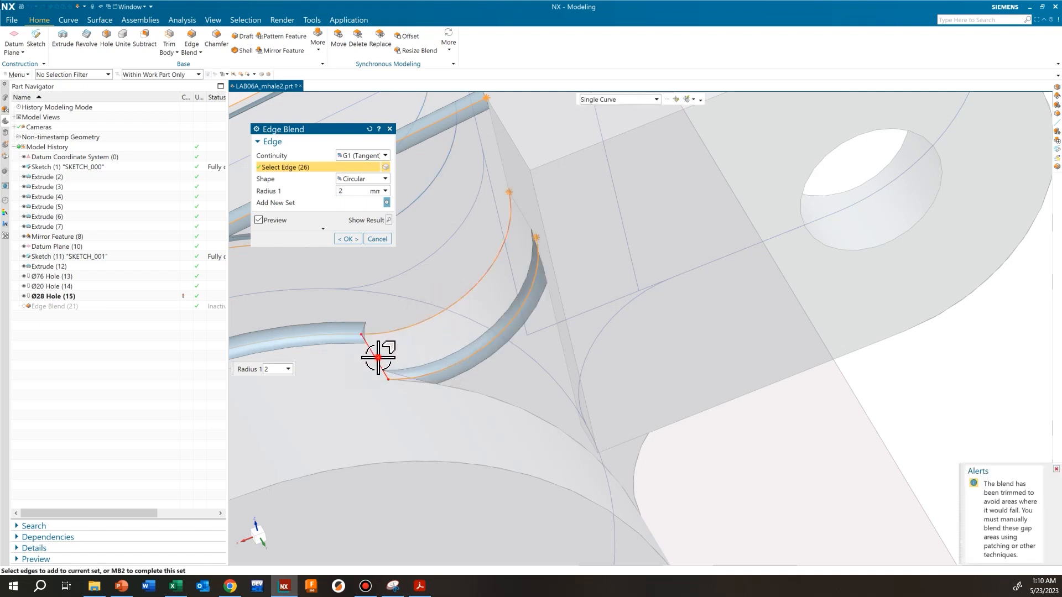
left_click(505, 325, "shift")
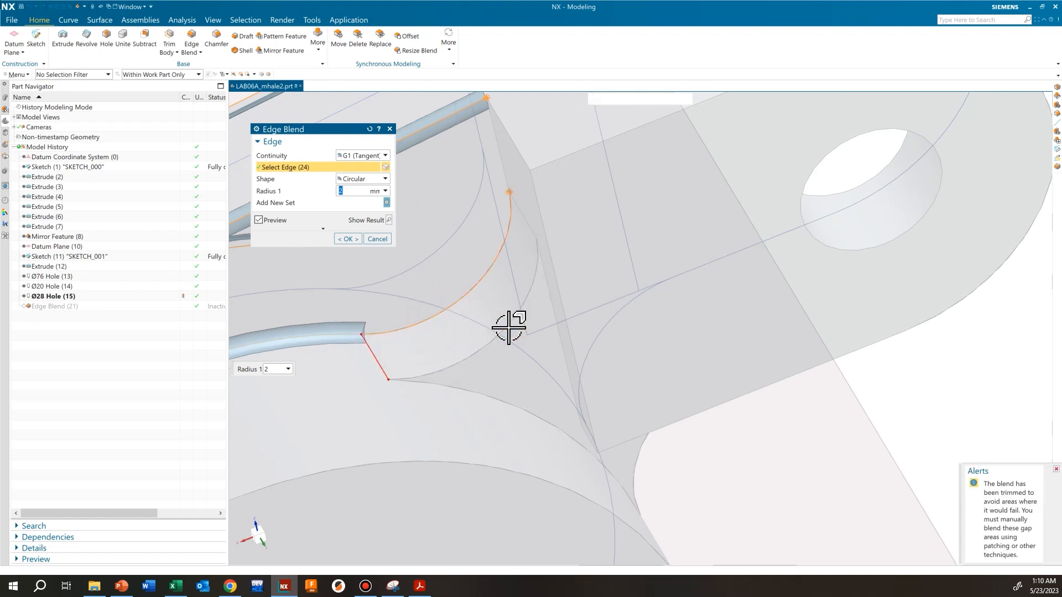
left_click(463, 359)
scroll(376, 357, "down", 5)
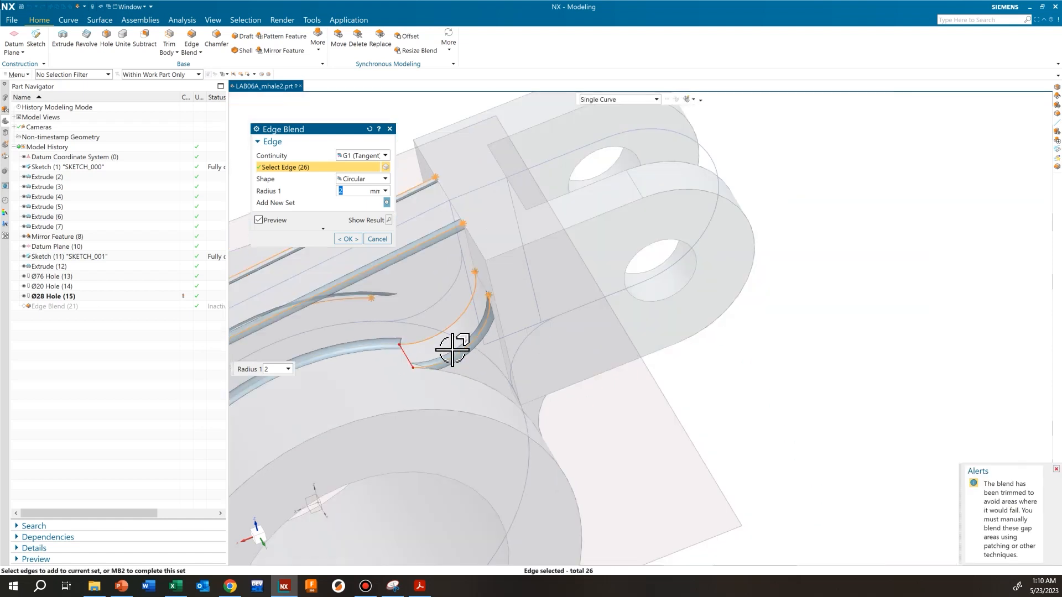
left_click(397, 411, "shift")
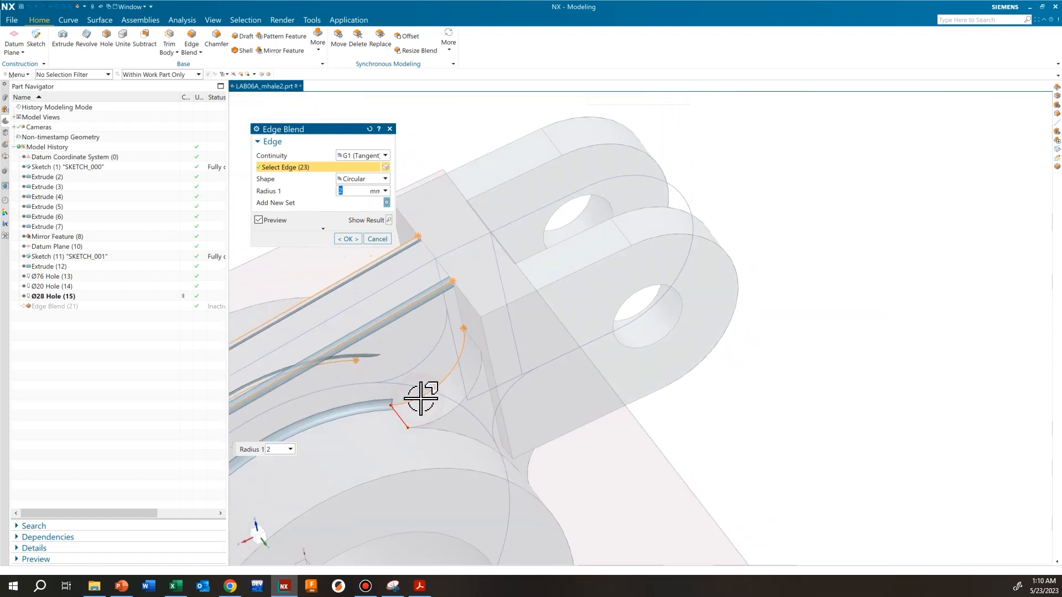
Add the fork block's vertical edge, the concave transition's two arcs and the block's adjoining top edge to the 2 mm blend.
middle_click_drag(453, 362, 483, 275)
left_click(483, 274)
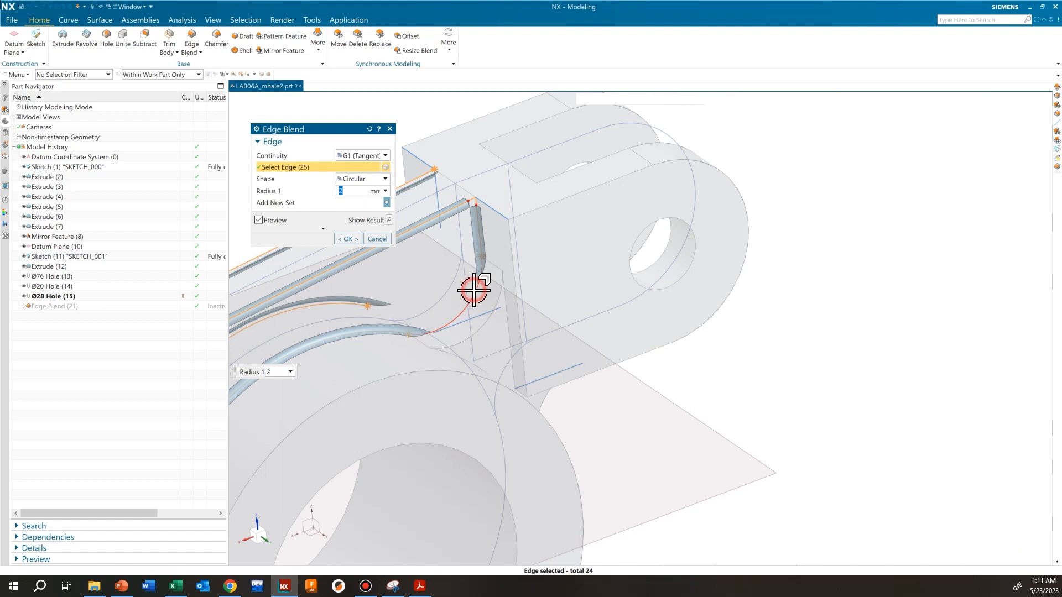
left_click(480, 252)
left_click(491, 312)
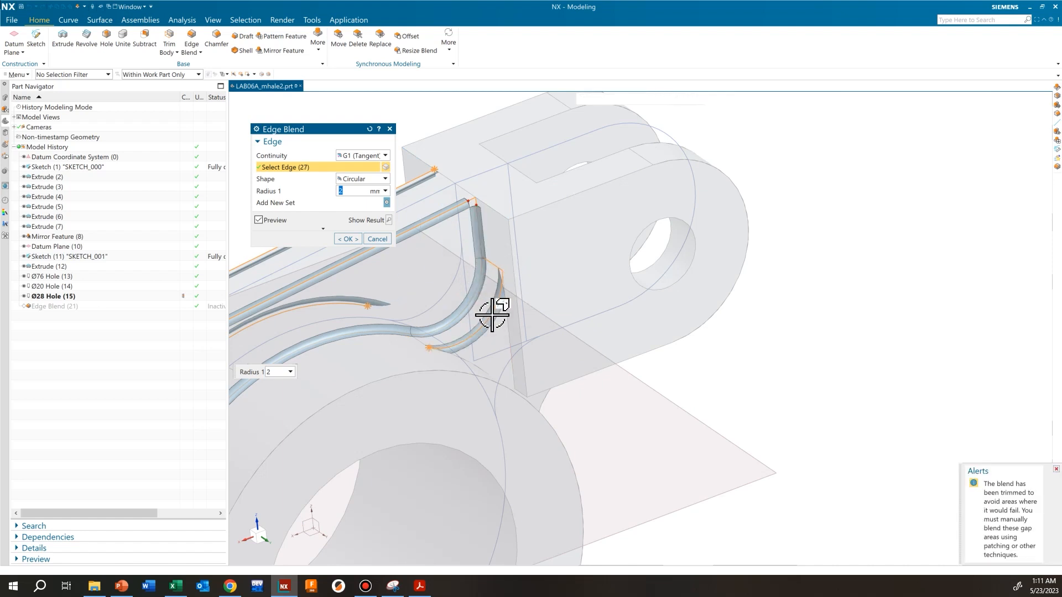
scroll(540, 270, "up", 3)
middle_click_drag(540, 270, 514, 398)
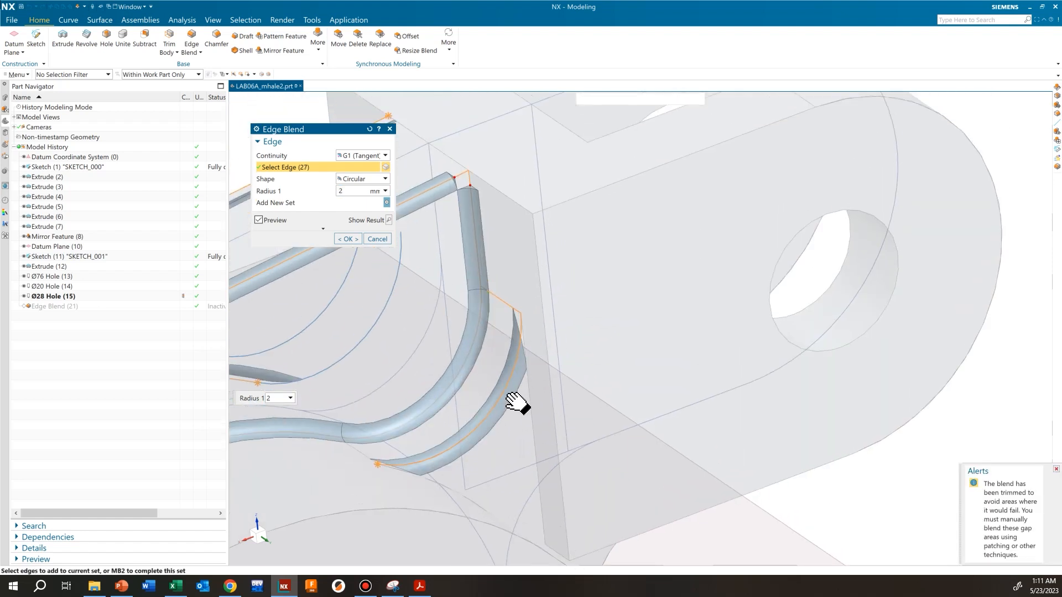
scroll(517, 390, "up", 3)
left_click(719, 184)
Blend the matching vertical, curved and top fork-block edges on the opposite side of the web at 2 mm and finish the edit.
scroll(773, 346, "down", 3)
middle_click_drag(773, 346, 702, 271)
middle_click_drag(702, 271, 257, 443, "shift")
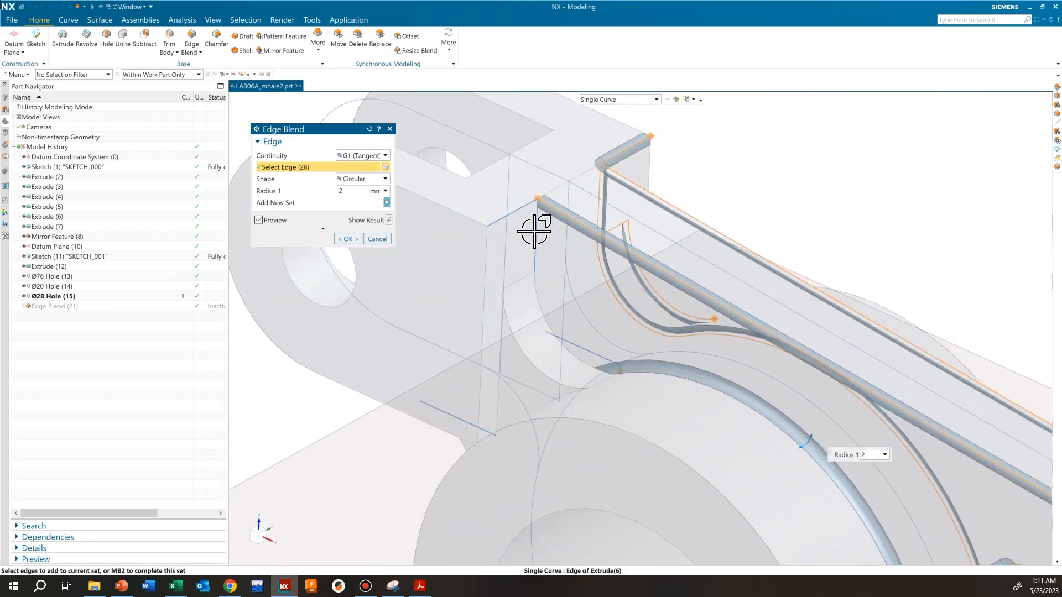
left_click(536, 233)
left_click(544, 318)
left_click(522, 278)
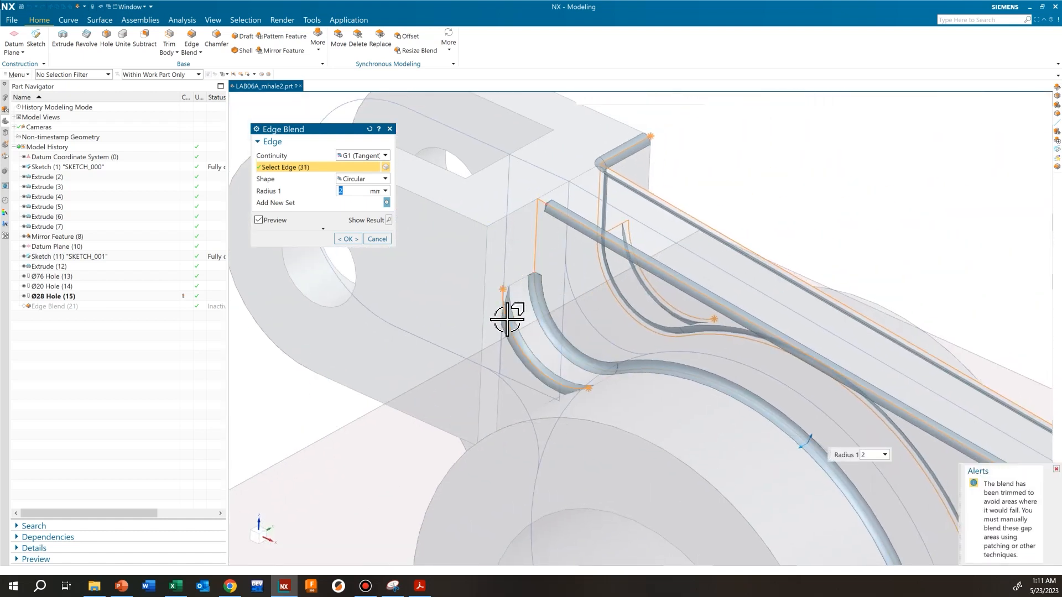
left_click(526, 220)
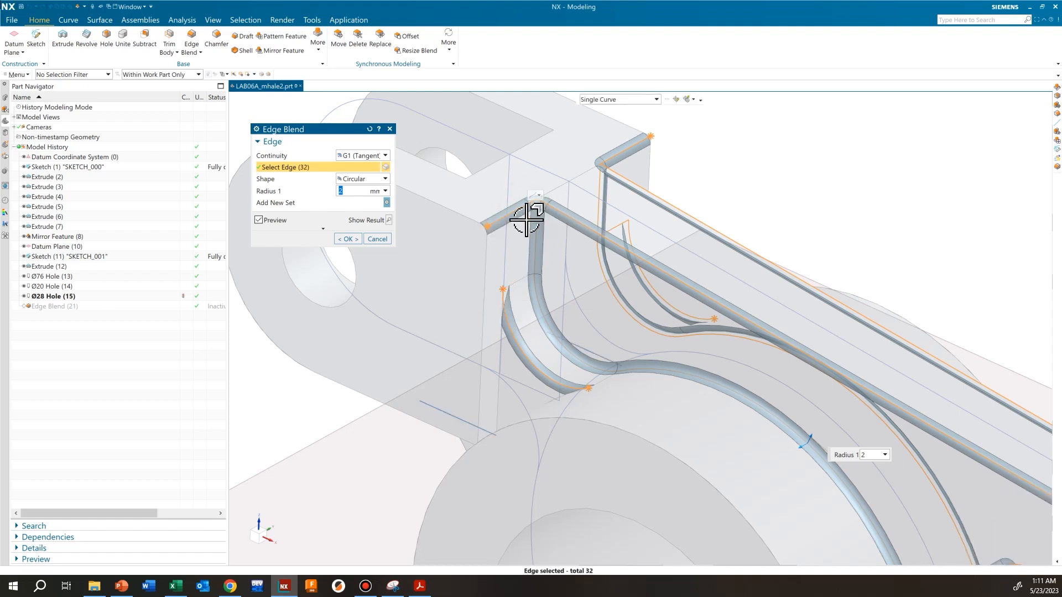
middle_click(376, 248)
Reopen the edge blend and add the edges of the concave transition beneath the fork where it meets the hub, keeping radius 2 mm.
middle_click_drag(554, 359, 377, 344)
double_click(81, 307)
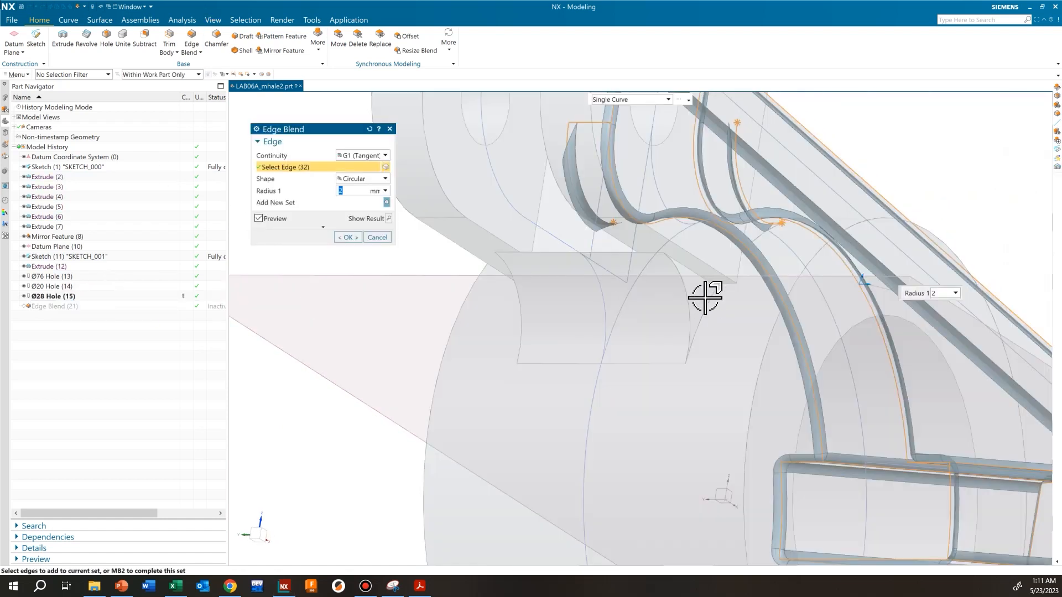
middle_click_drag(656, 366, 691, 345)
left_click(539, 340)
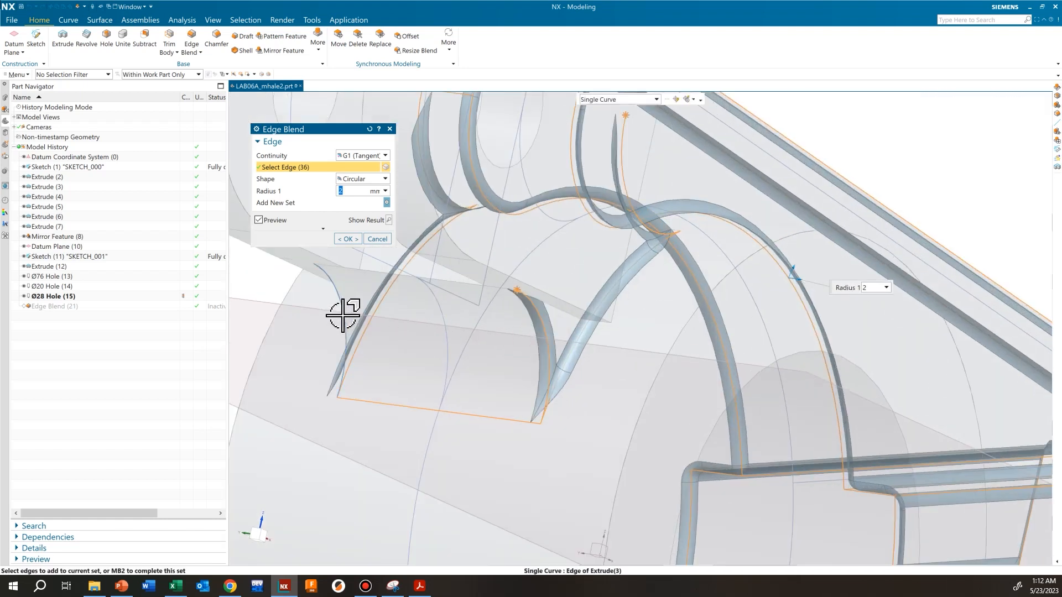
left_click(342, 310)
left_click(338, 239)
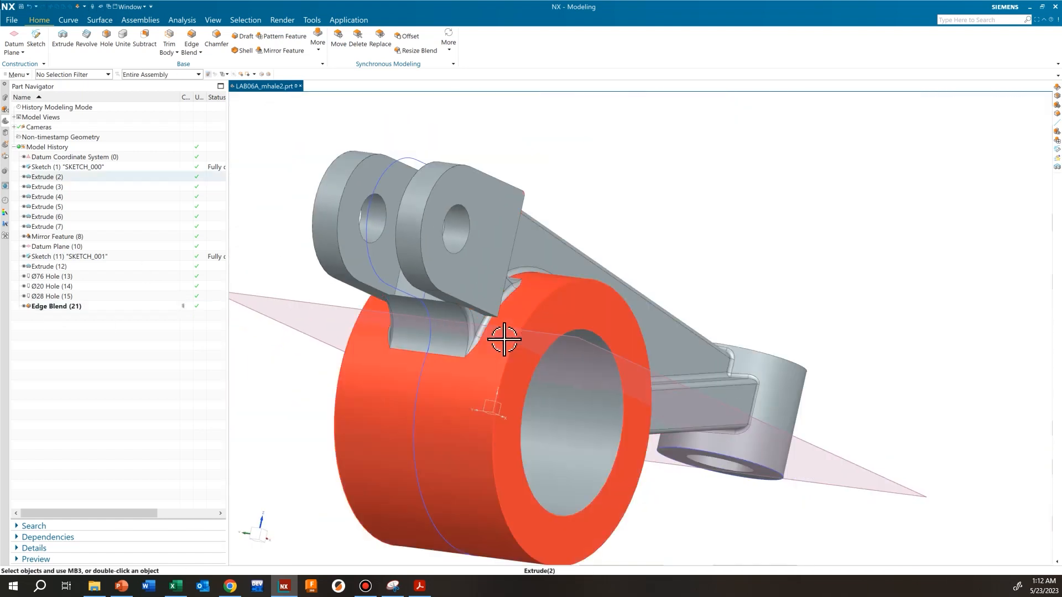
middle_click_drag(621, 379, 557, 413)
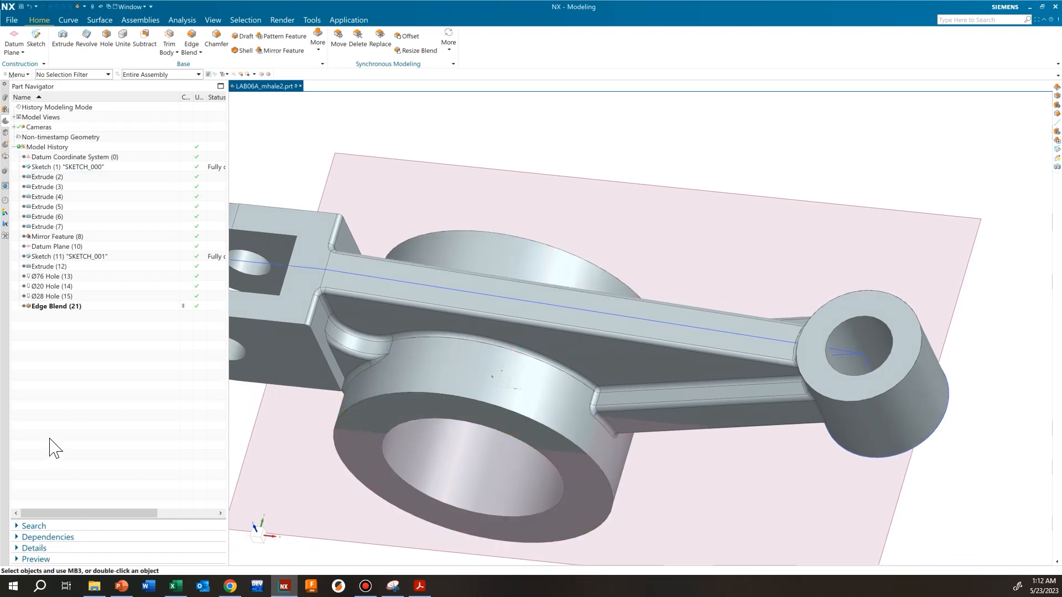